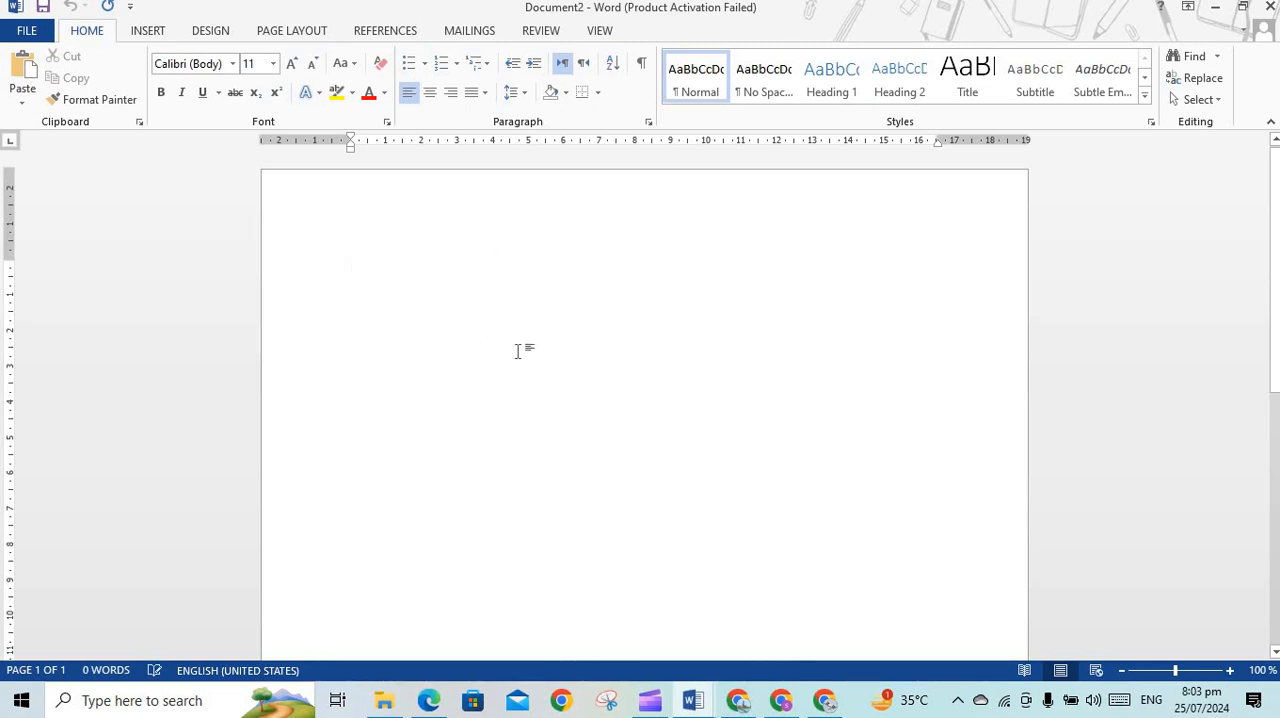
Insert the picture "WhatsApp Image 2024-06-27 at 1.01.39 PM (1)" from the Downloads folder into the blank document
key(ctrl+a)
click(428, 266)
click(152, 32)
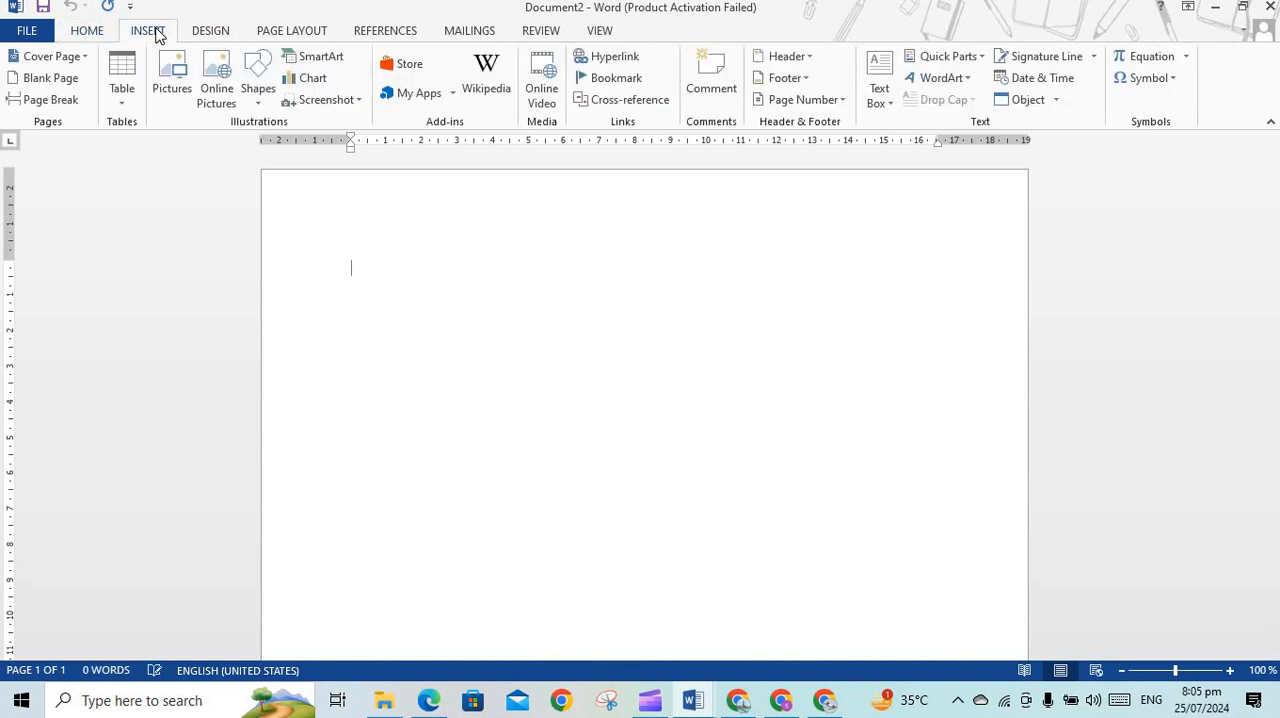
click(174, 82)
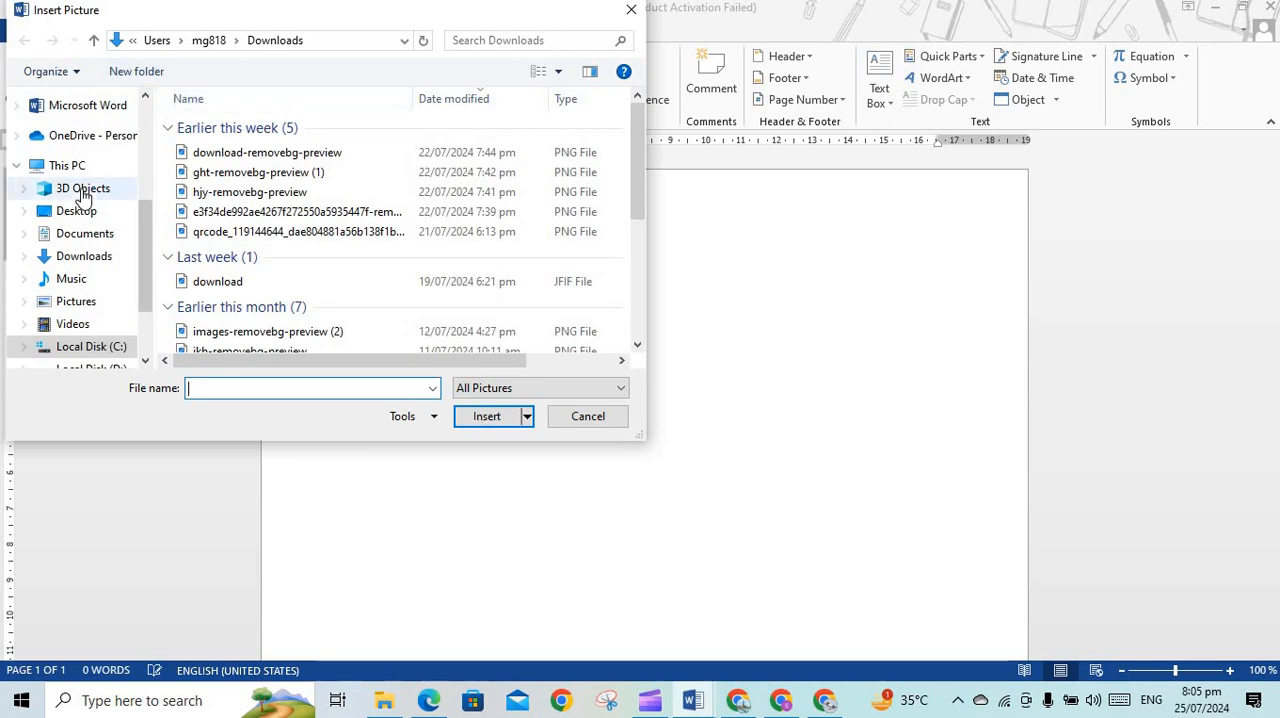
click(88, 304)
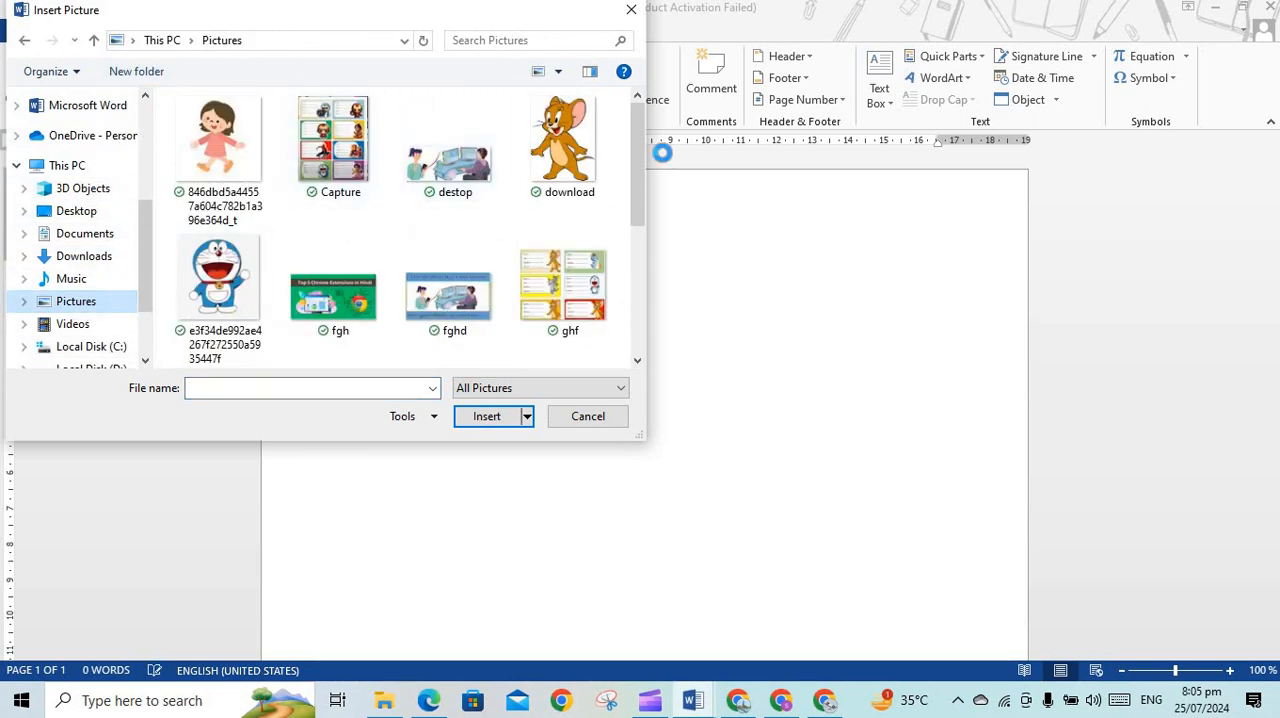
click(98, 260)
drag(636, 140, 637, 318)
click(445, 266)
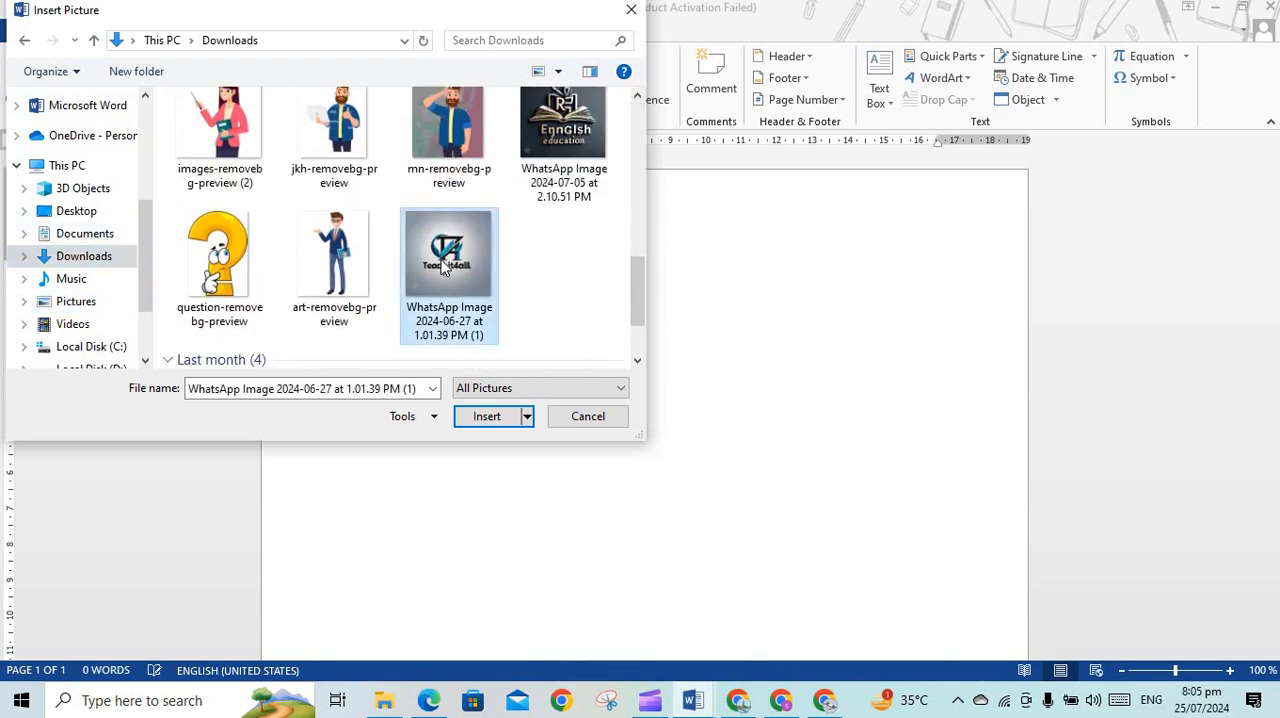
click(484, 420)
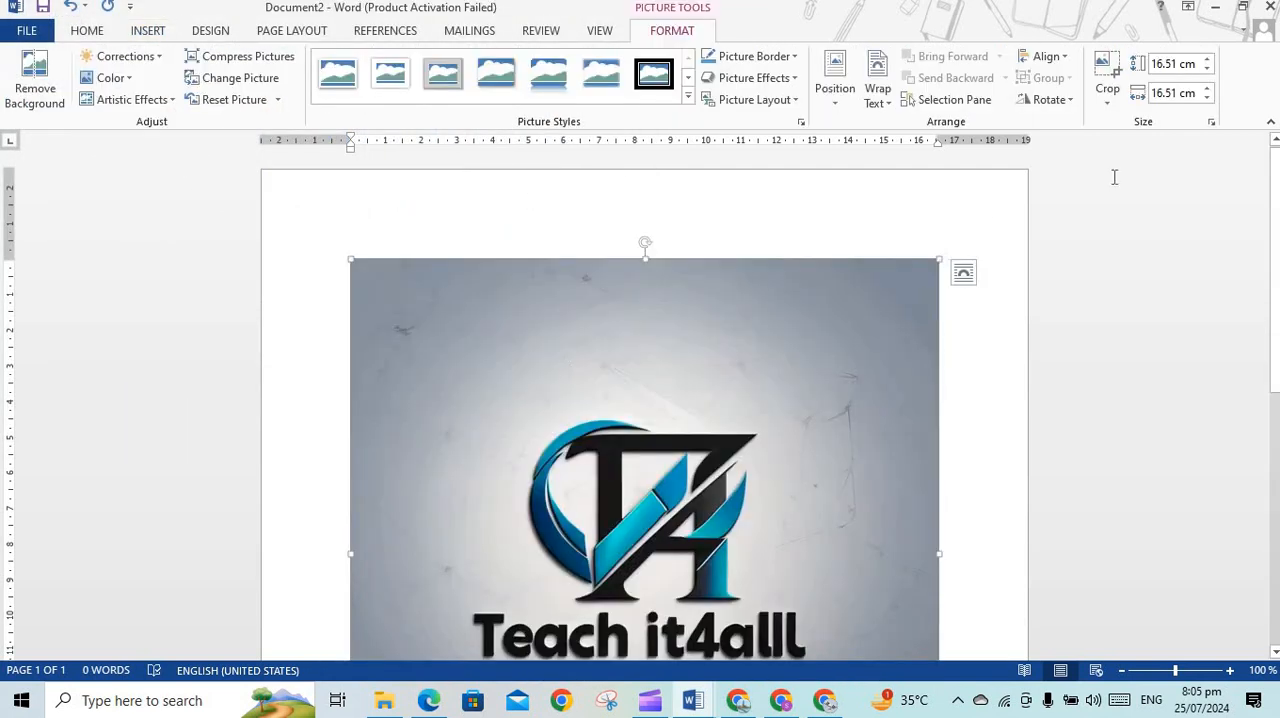
Crop the picture on all sides tightly around the logo, to about 8.39 cm high by 9.63 cm wide
click(1107, 80)
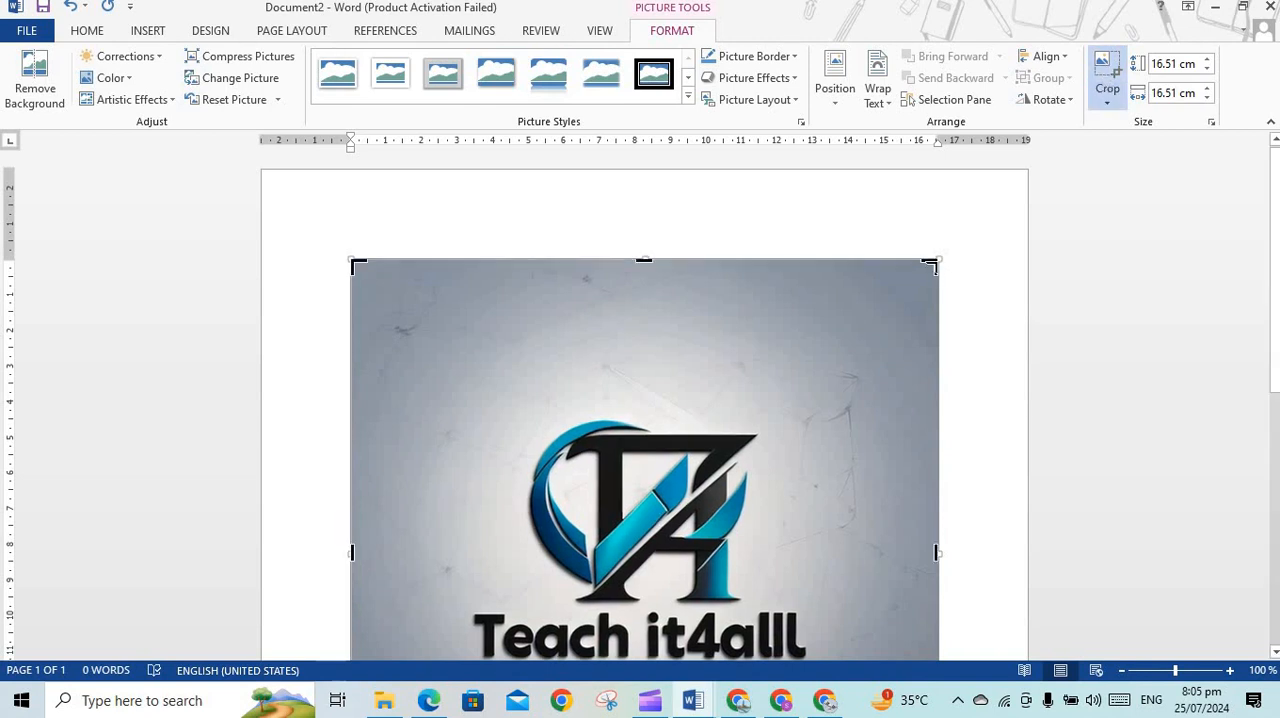
drag(925, 283, 898, 415)
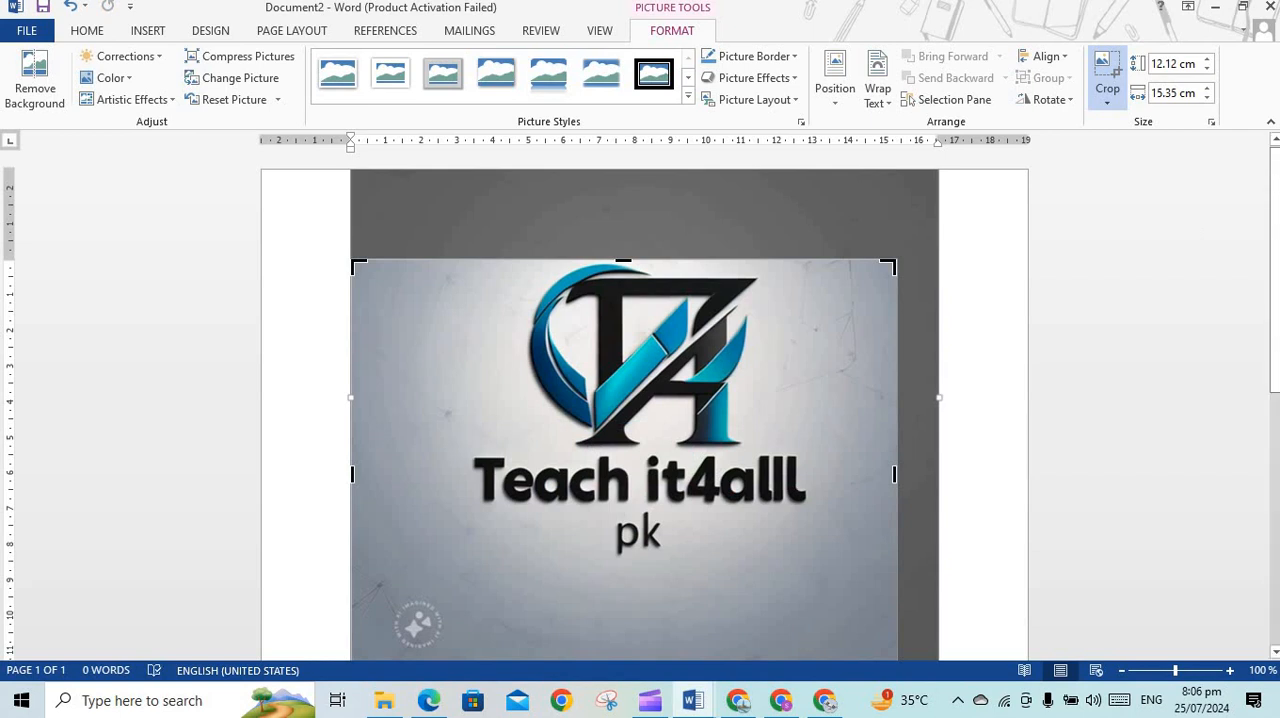
scroll(1275, 296, down, 3)
drag(1275, 296, 1275, 298)
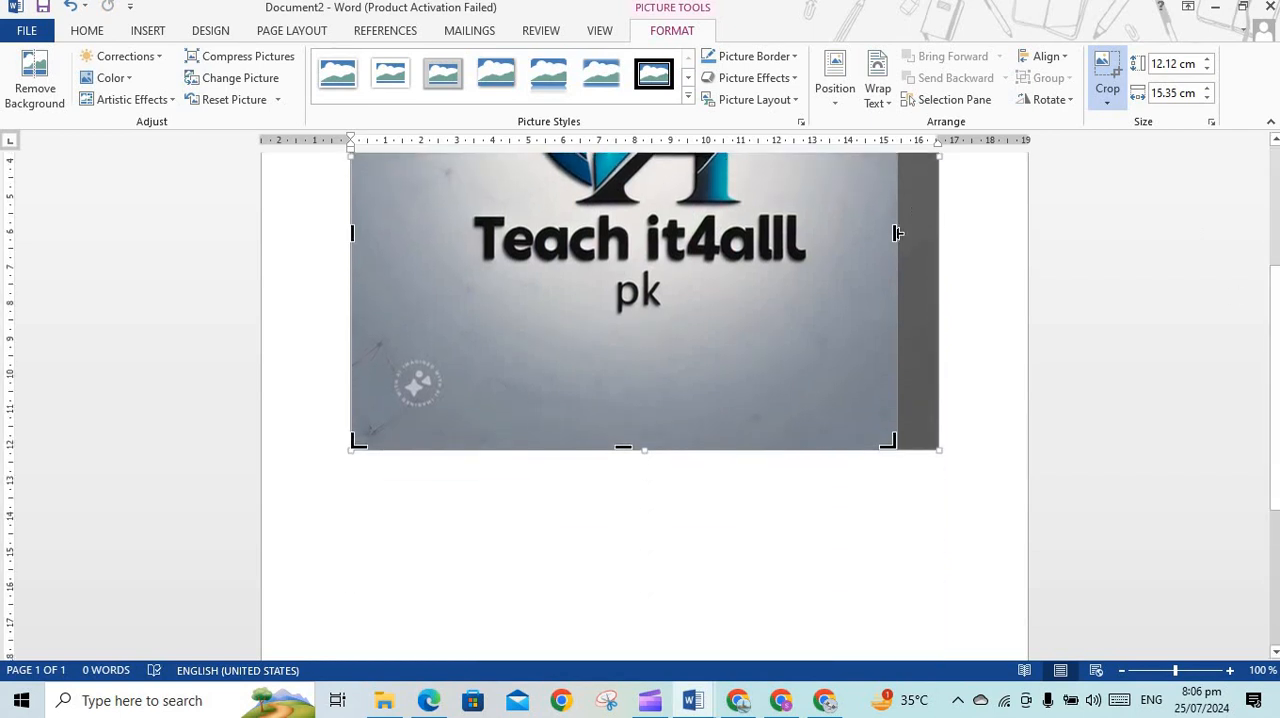
drag(833, 233, 814, 240)
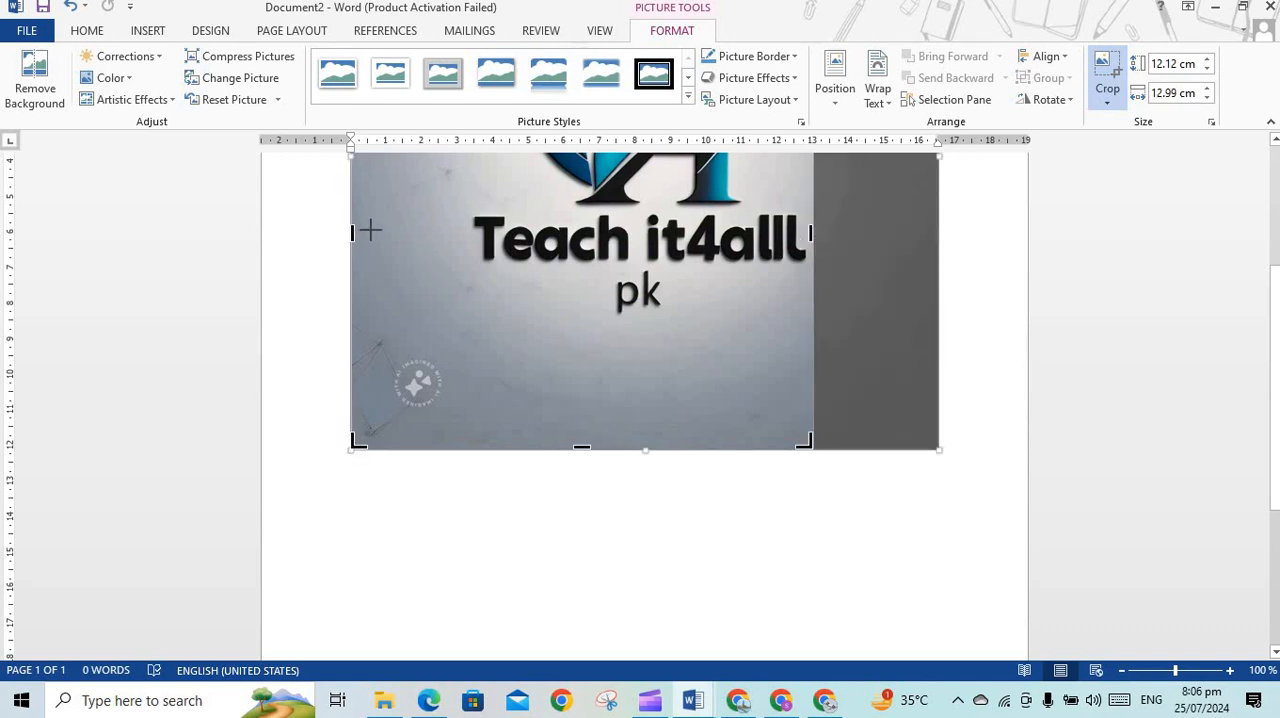
drag(370, 231, 468, 226)
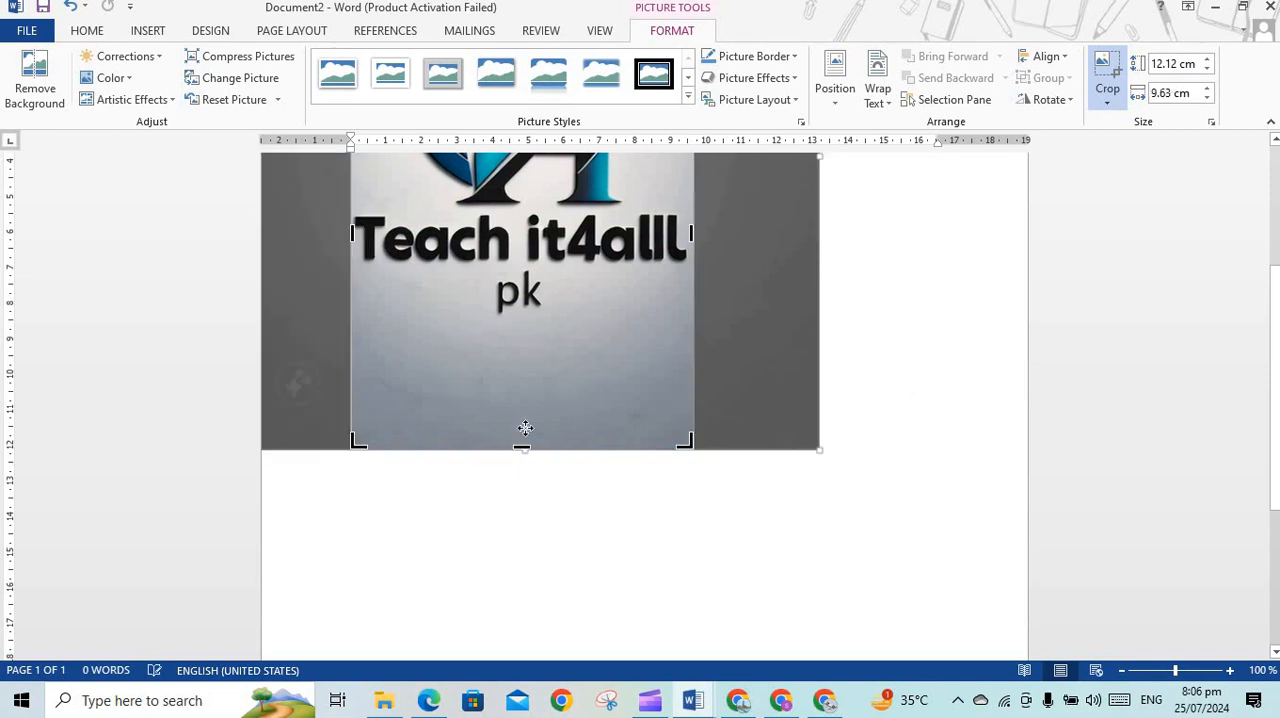
drag(521, 446, 523, 317)
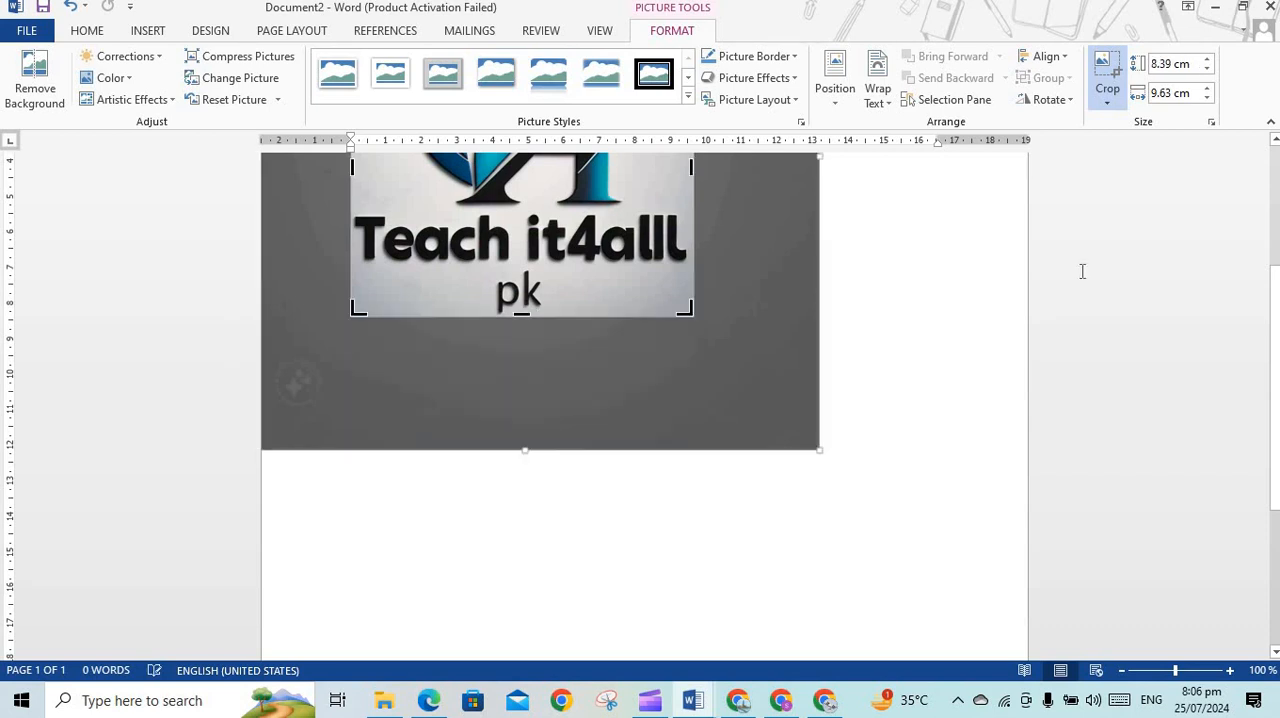
click(812, 318)
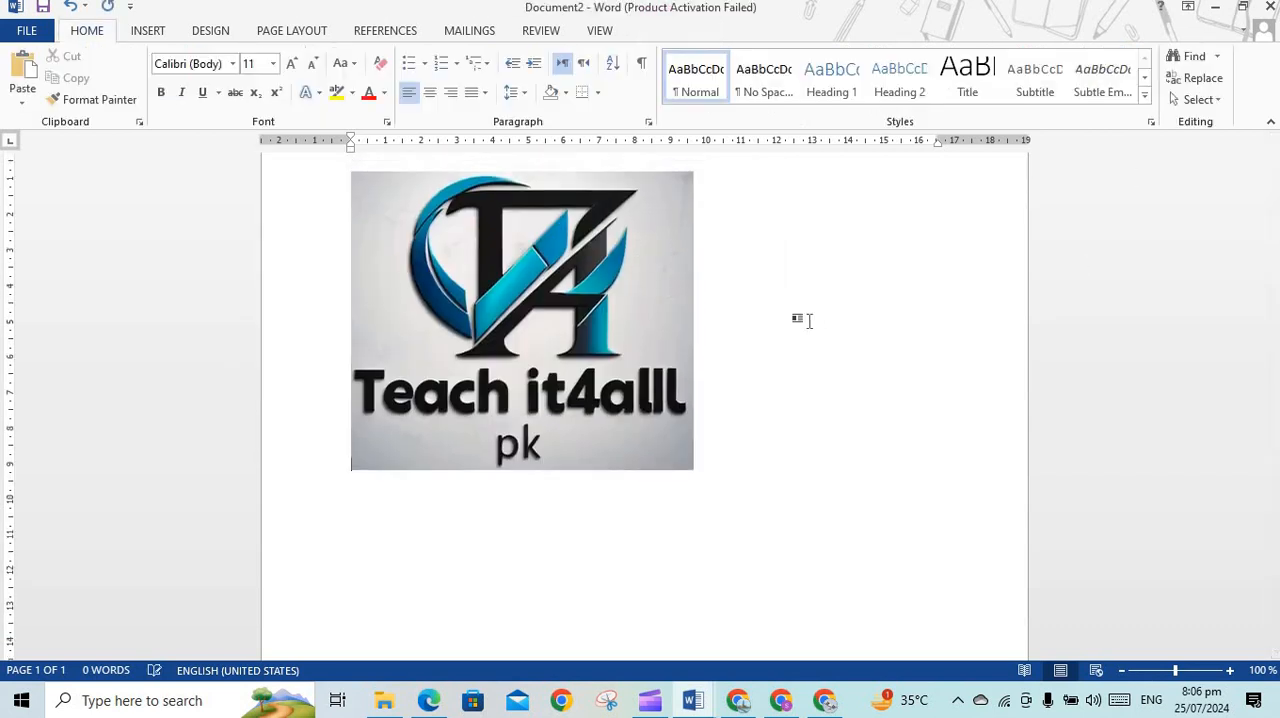
Scale the cropped logo down to about 2.54 cm by 2.91 cm and move it up to the page's first line
click(580, 186)
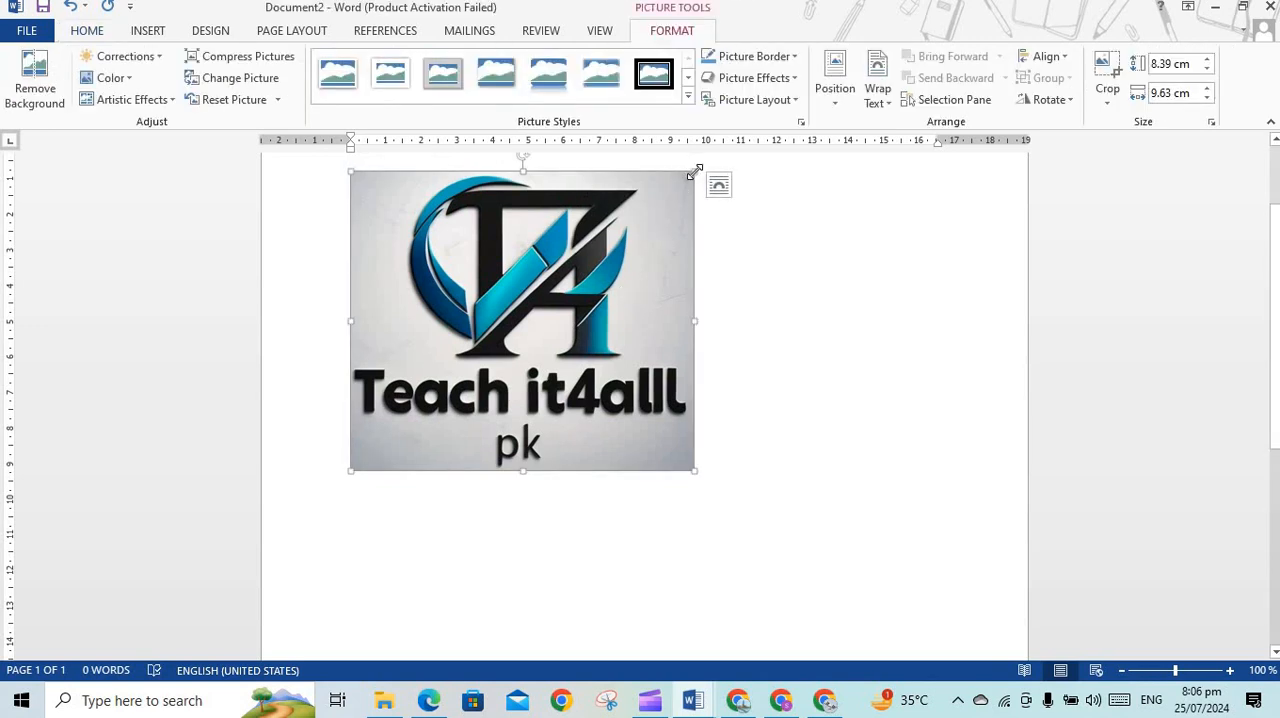
drag(656, 227, 350, 341)
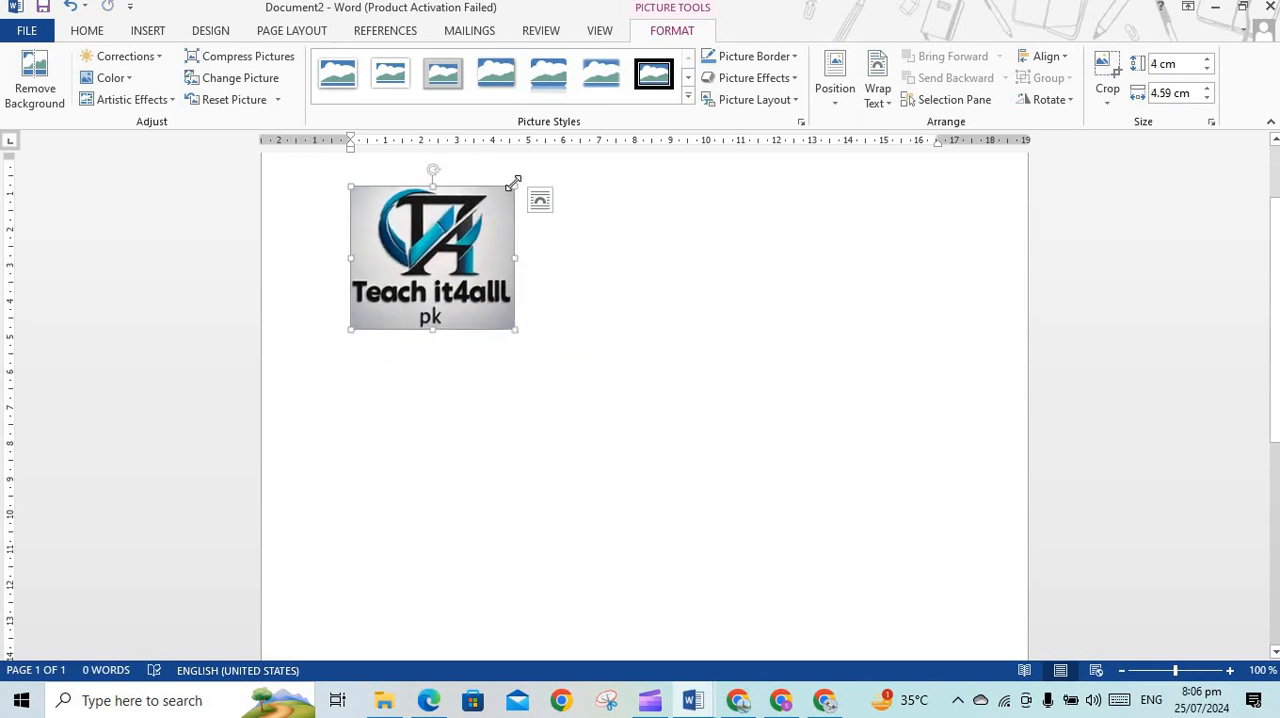
drag(512, 187, 400, 237)
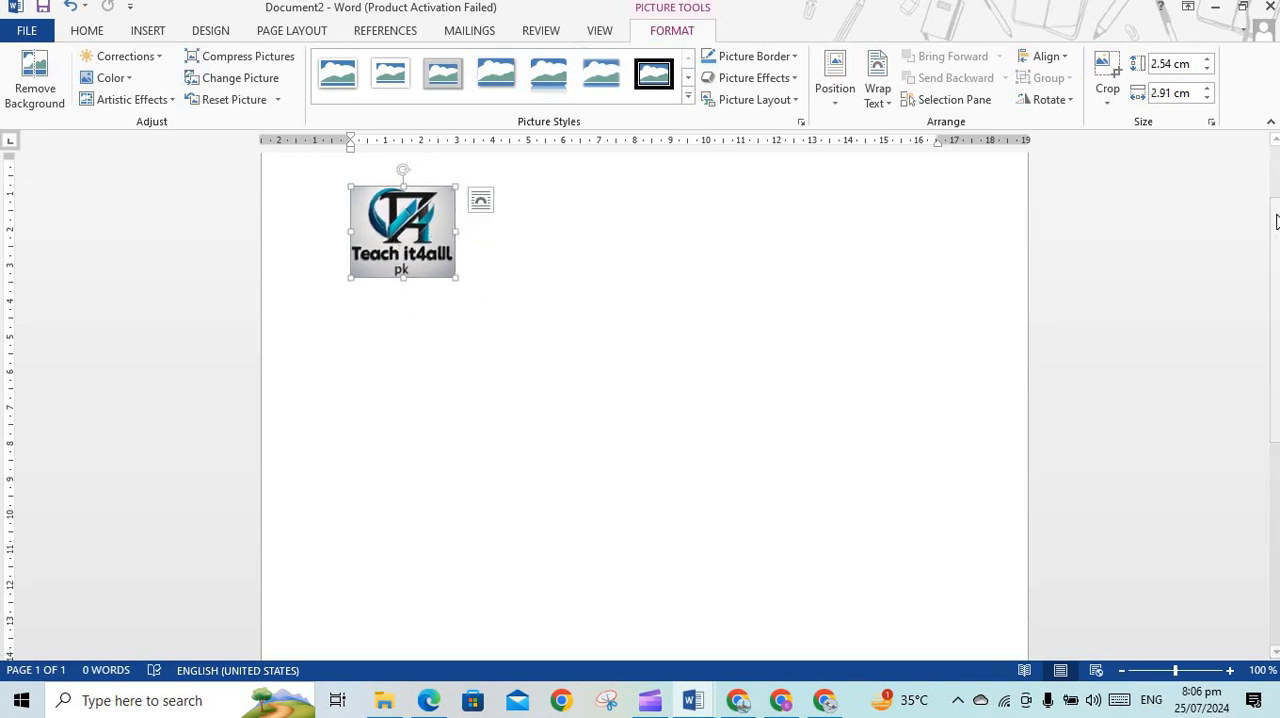
scroll(379, 321, up, 2)
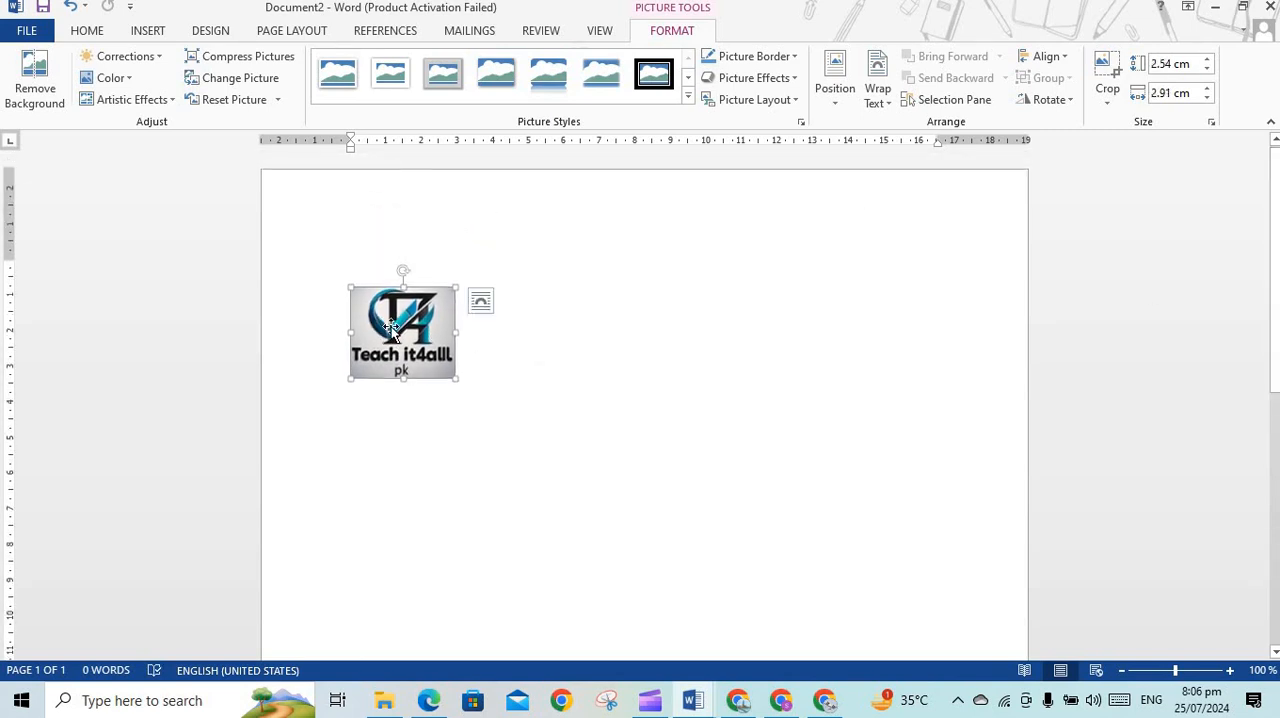
drag(399, 360, 412, 325)
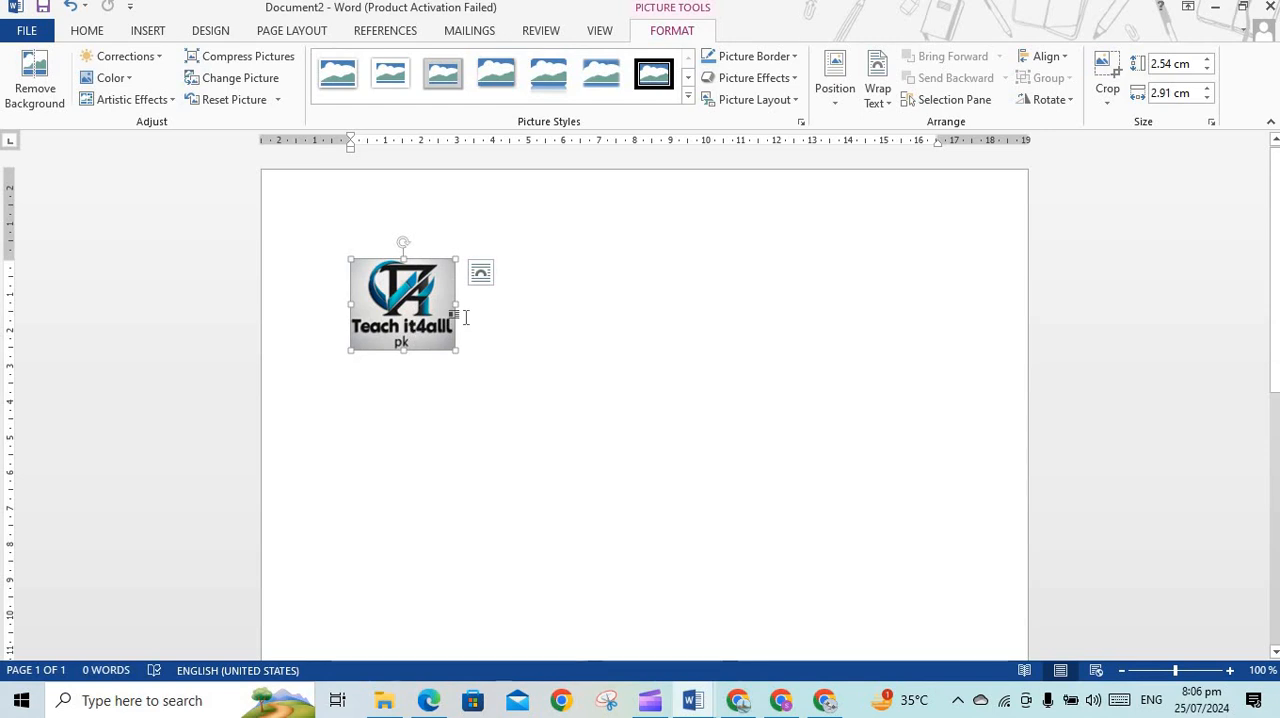
Enter the text "ISO 9001 certified Institution" directly after the logo
click(537, 255)
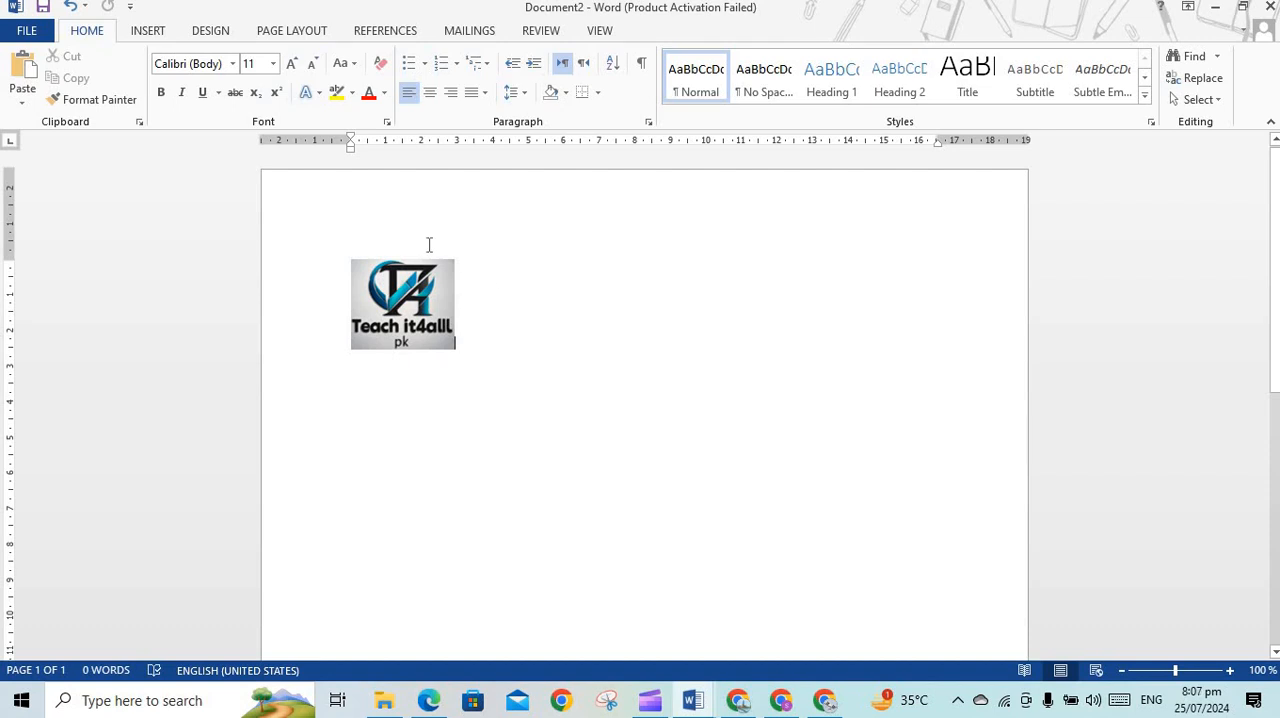
mouse_move(388, 284)
mouse_down()
mouse_move(363, 277)
mouse_move(384, 309)
mouse_up()
click(497, 300)
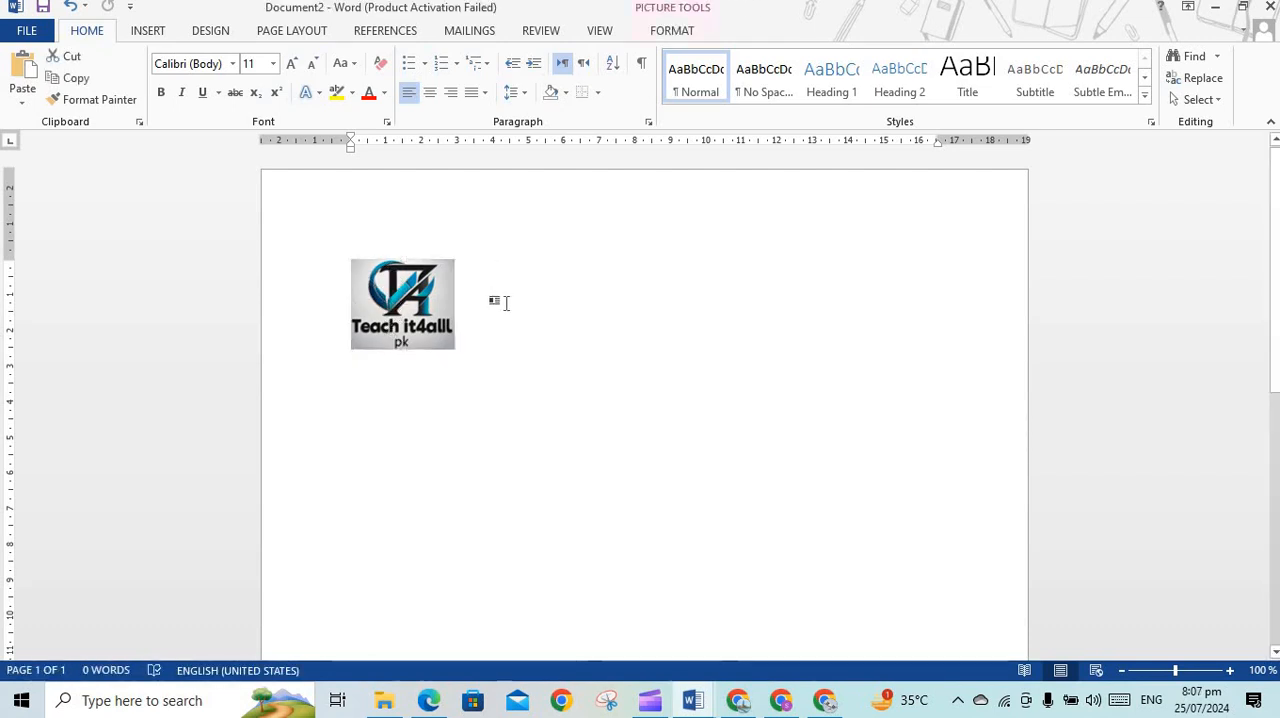
key(Return)
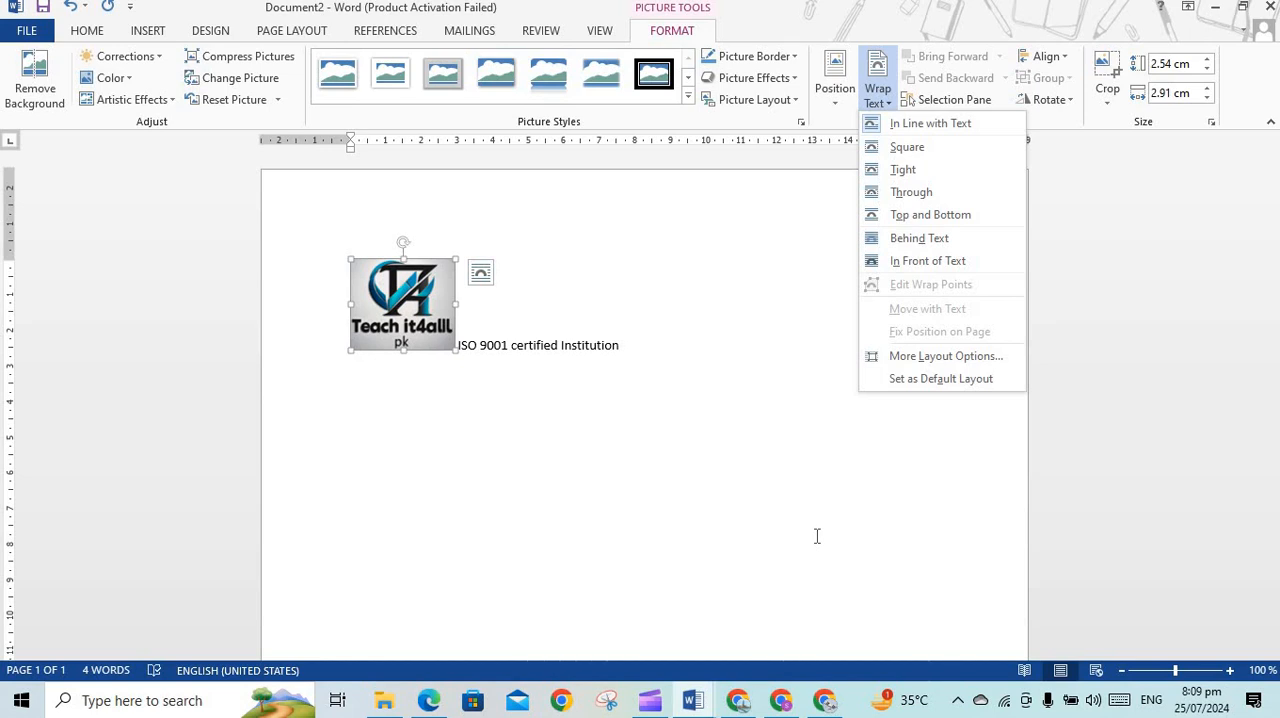
Set the logo's text wrapping to Tight and shift the logo slightly to the right
click(930, 168)
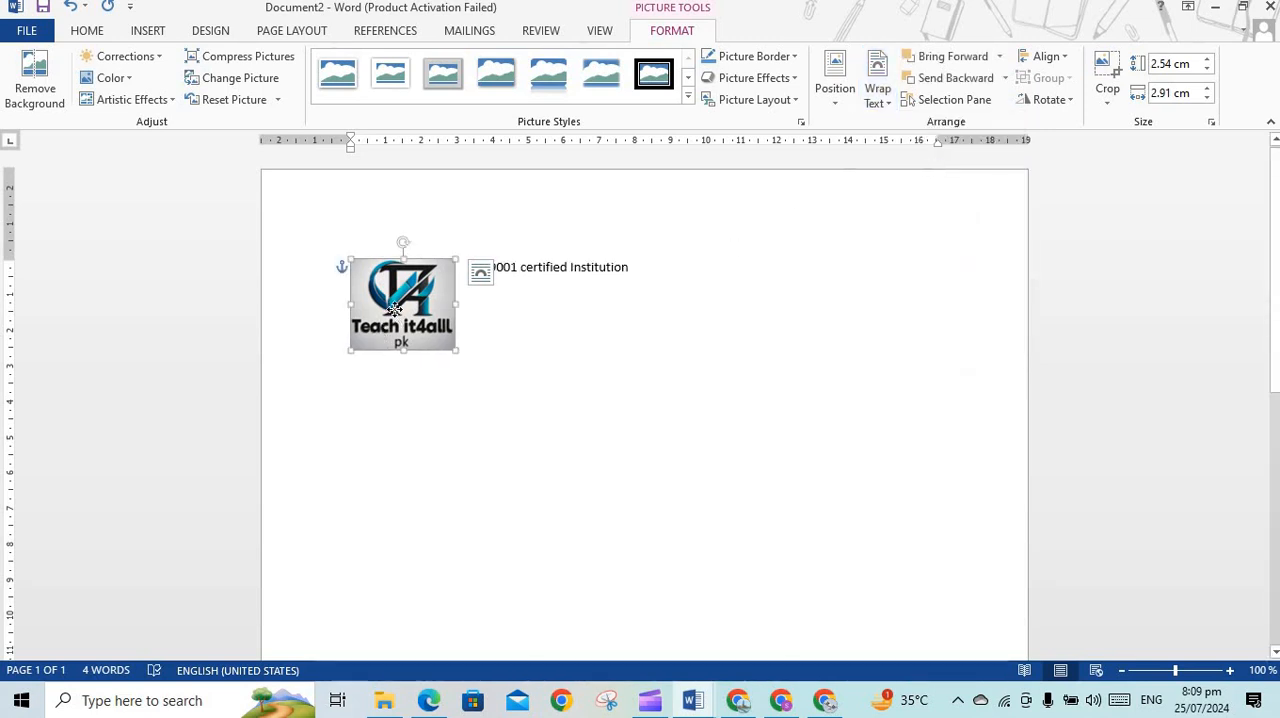
drag(412, 305, 435, 291)
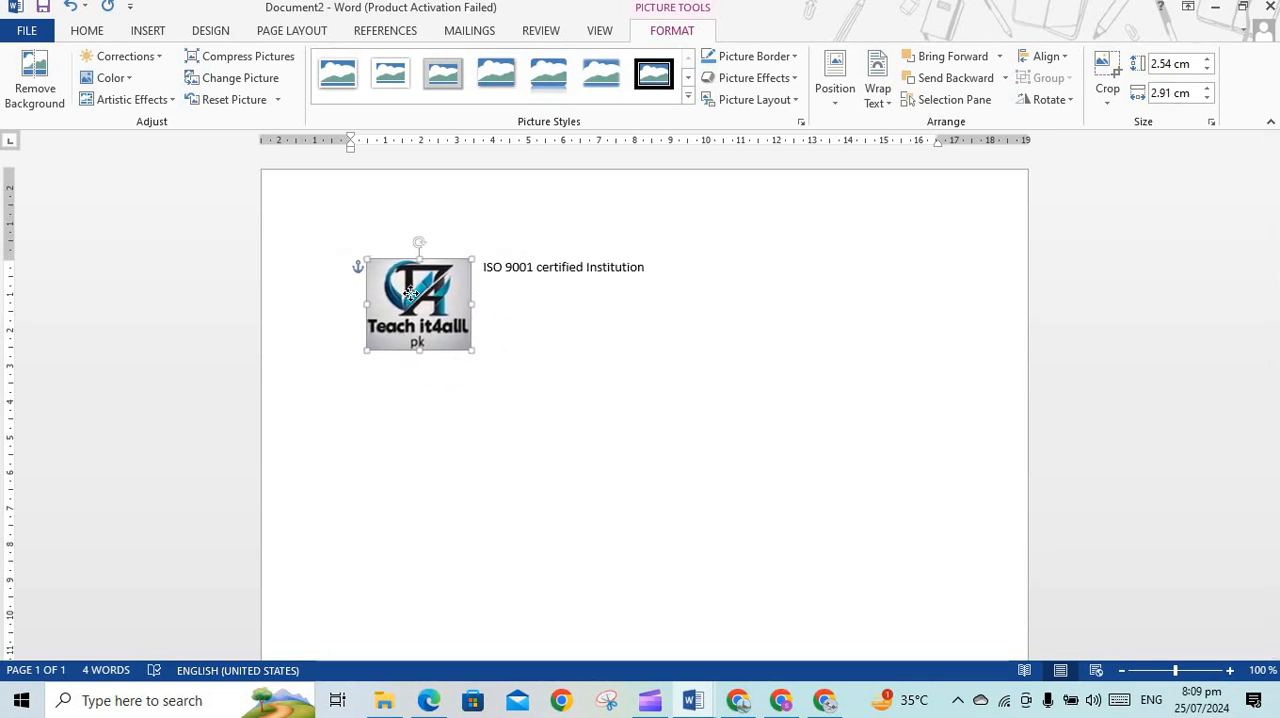
click(614, 318)
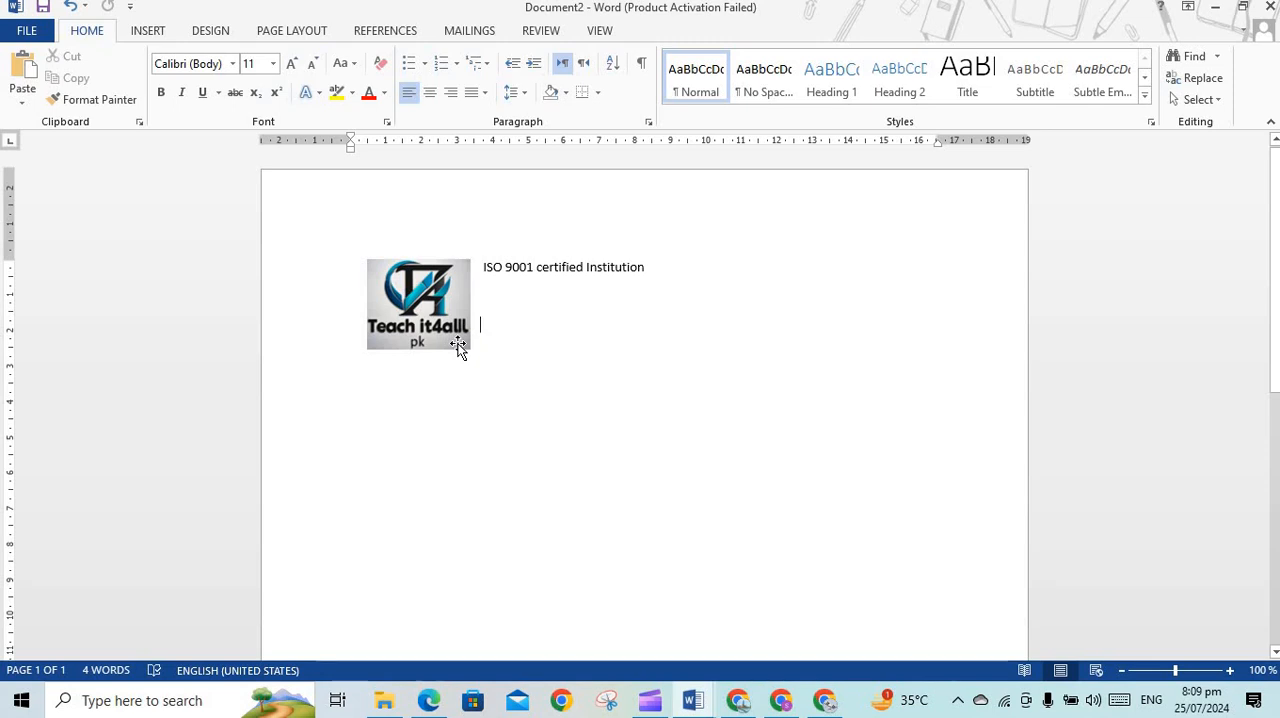
Centre the "ISO 9001 certified Institution" line and paste the centred line "PC skill computer education" below it
click(831, 253)
key(ctrl+e)
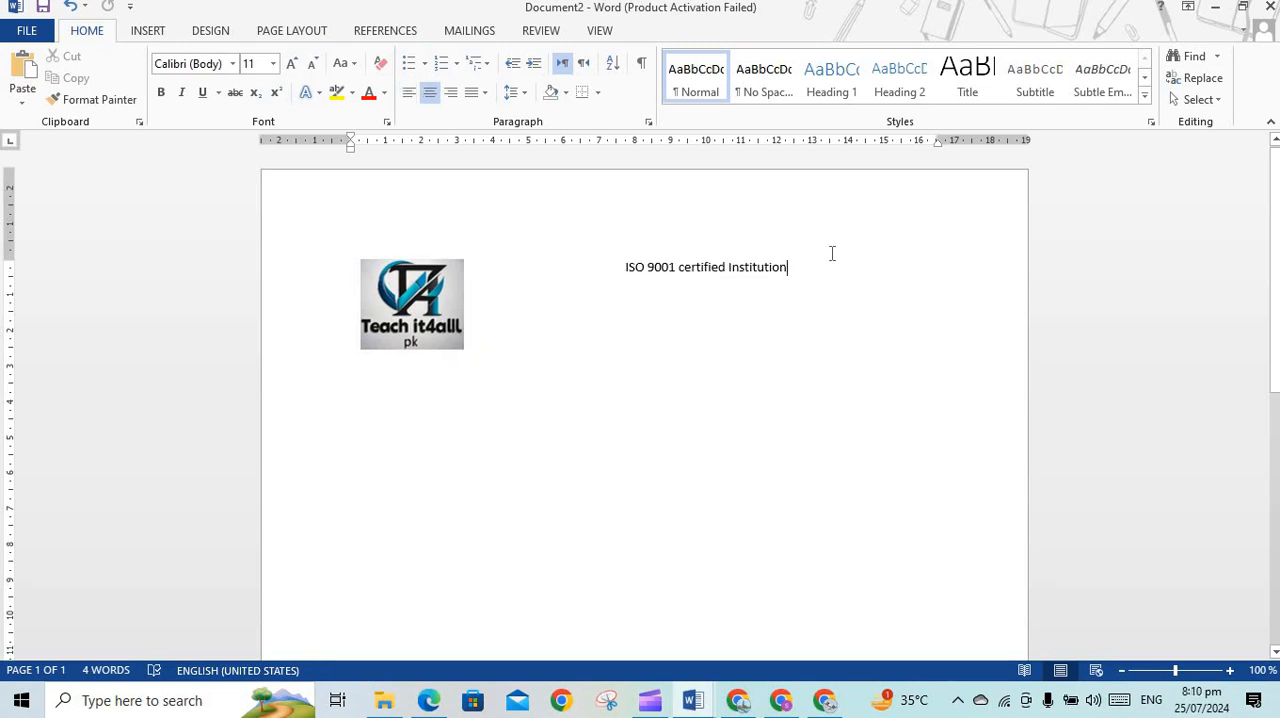
key(Return)
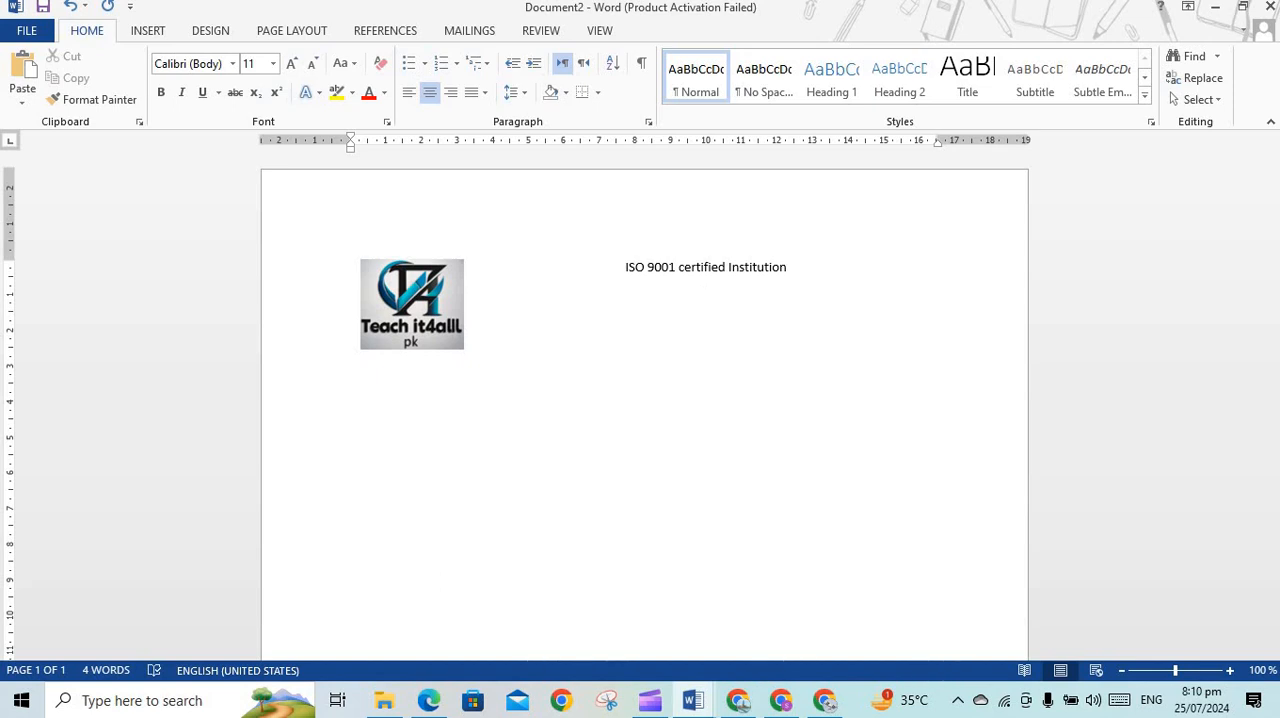
text(PC skill computer education)
key(ctrl)
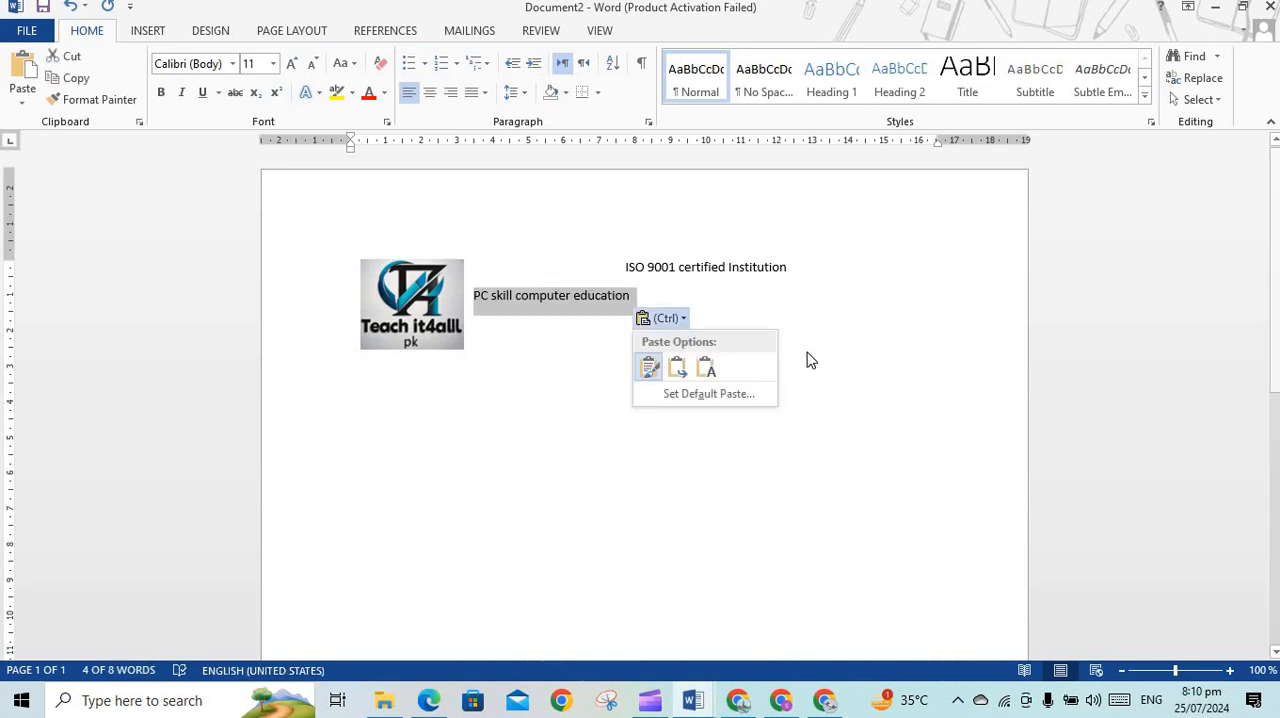
click(430, 93)
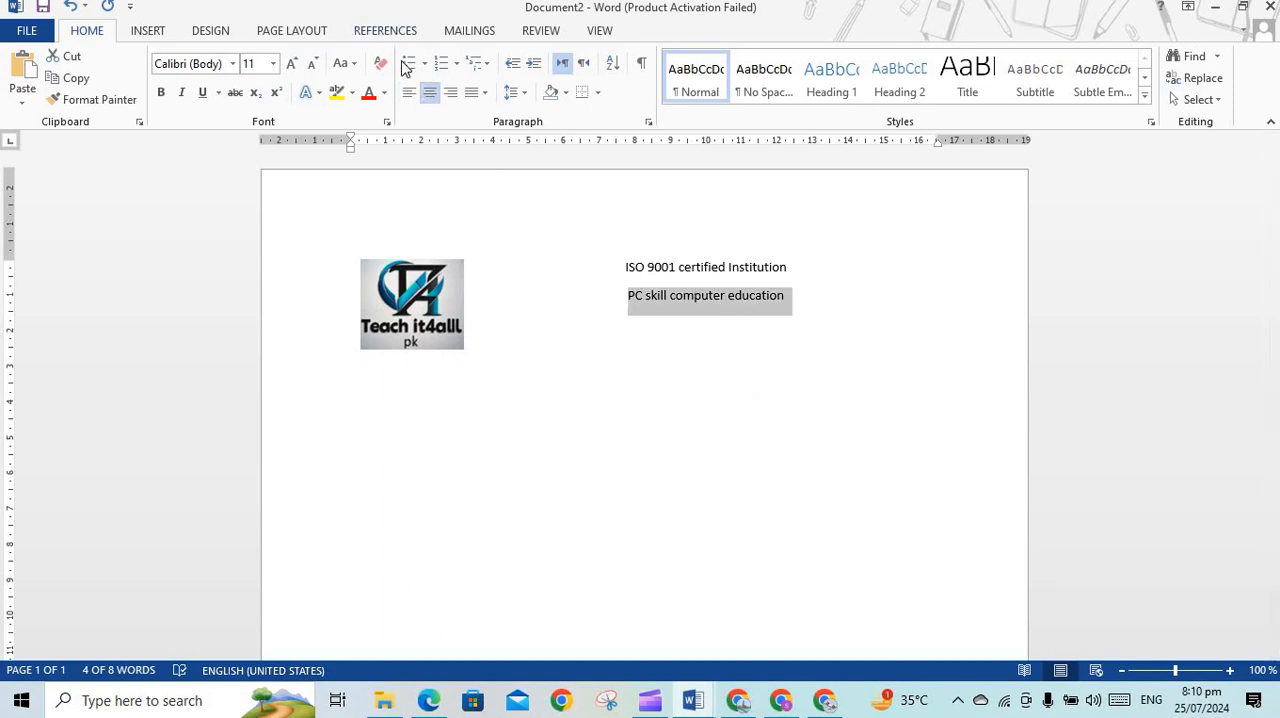
Format the "PC skill computer education" line as uppercase and bold, and enlarge it to one font size step above 22
click(352, 66)
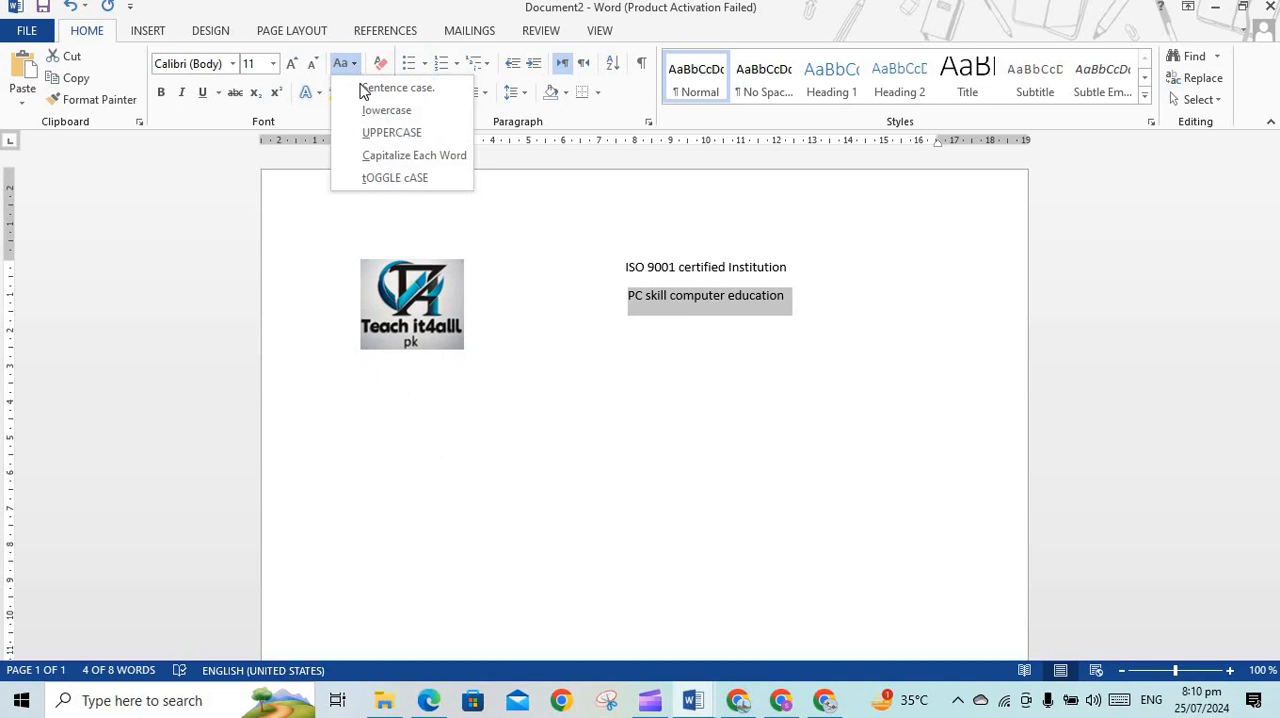
click(391, 133)
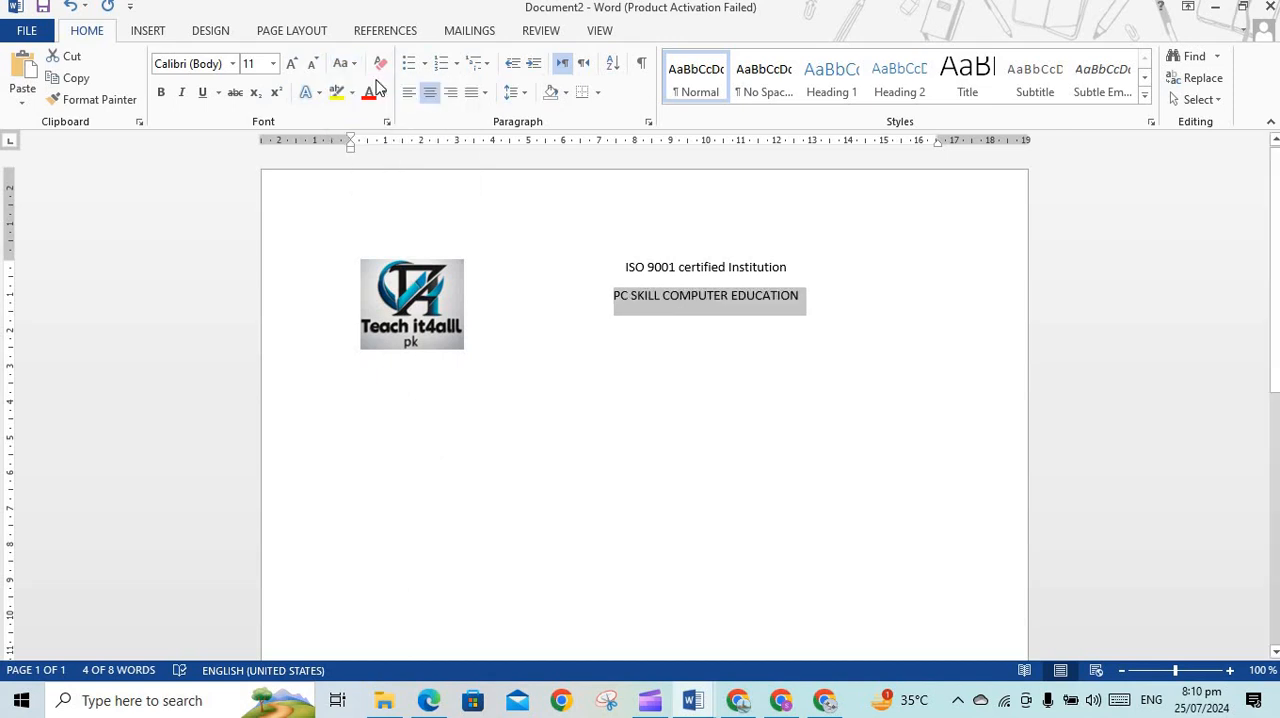
click(159, 93)
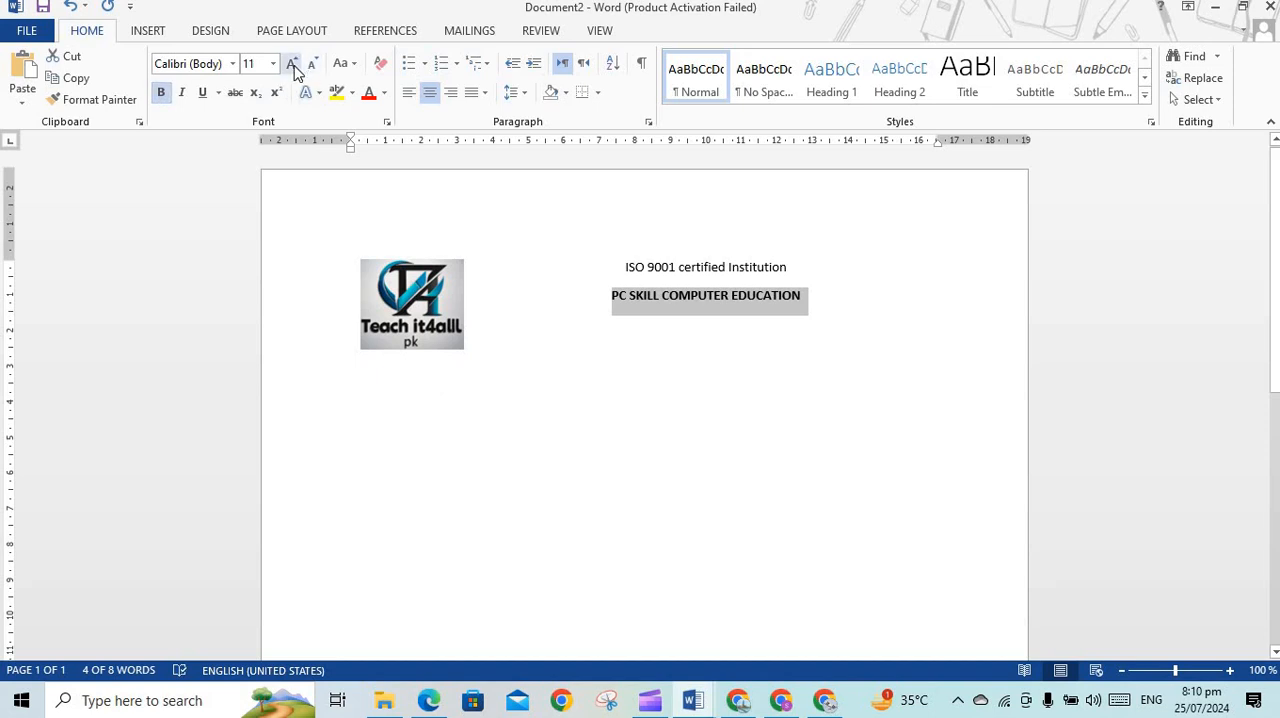
click(291, 64)
click(291, 64)
click(293, 66)
click(293, 66)
click(293, 66)
click(293, 68)
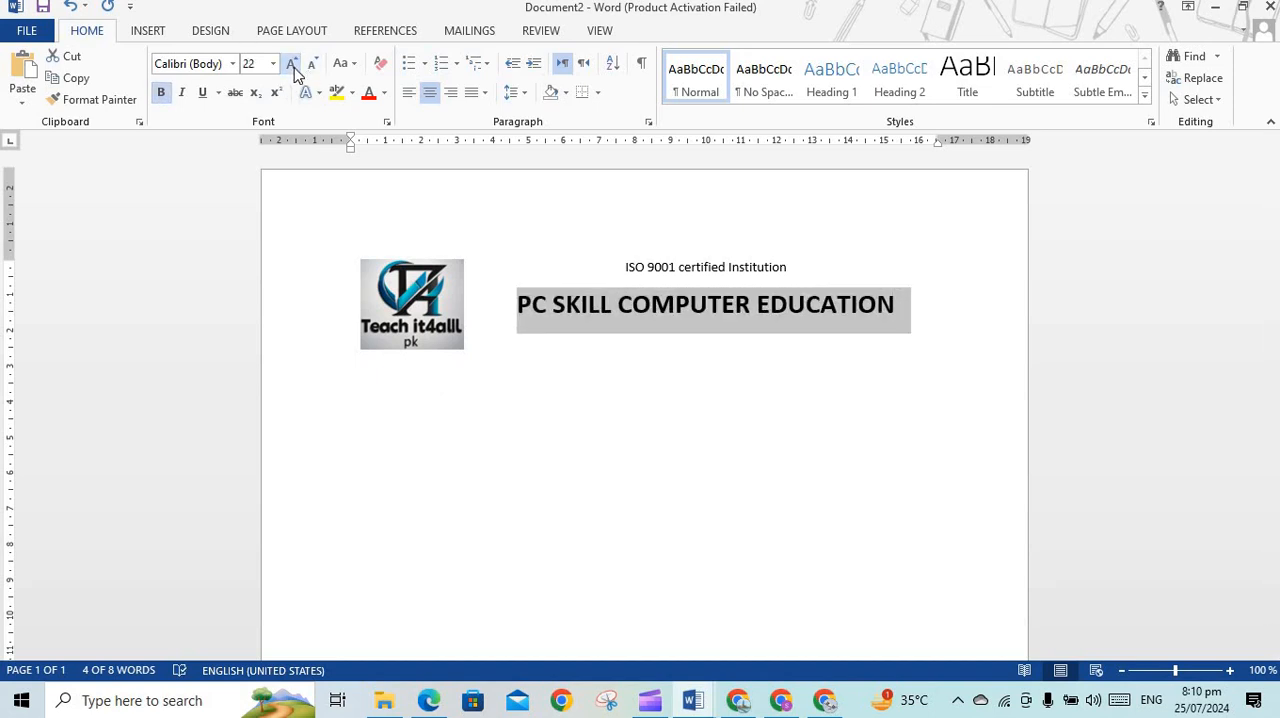
click(293, 68)
click(693, 372)
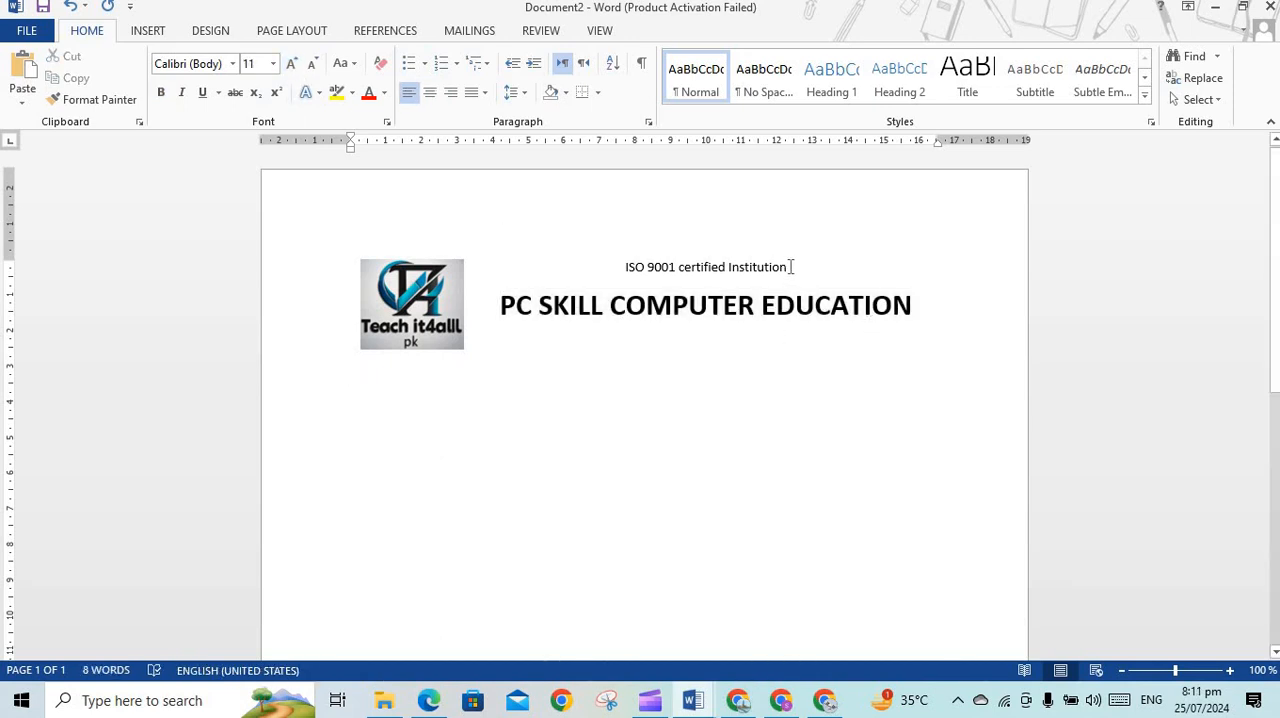
Make the "ISO 9001 certified Institution" line bold and enlarge its font by one size step
mouse_move(790, 267)
mouse_down()
mouse_move(352, 264)
mouse_move(630, 278)
mouse_move(351, 266)
mouse_move(790, 259)
mouse_up()
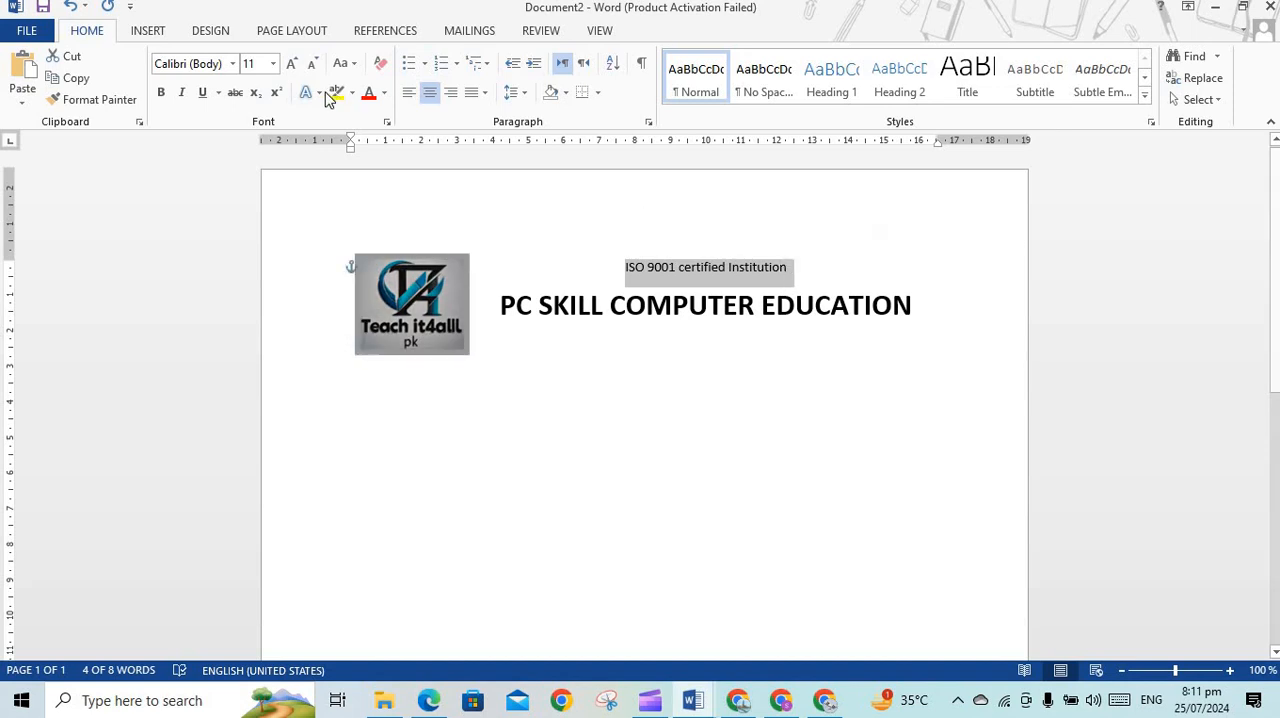
click(162, 92)
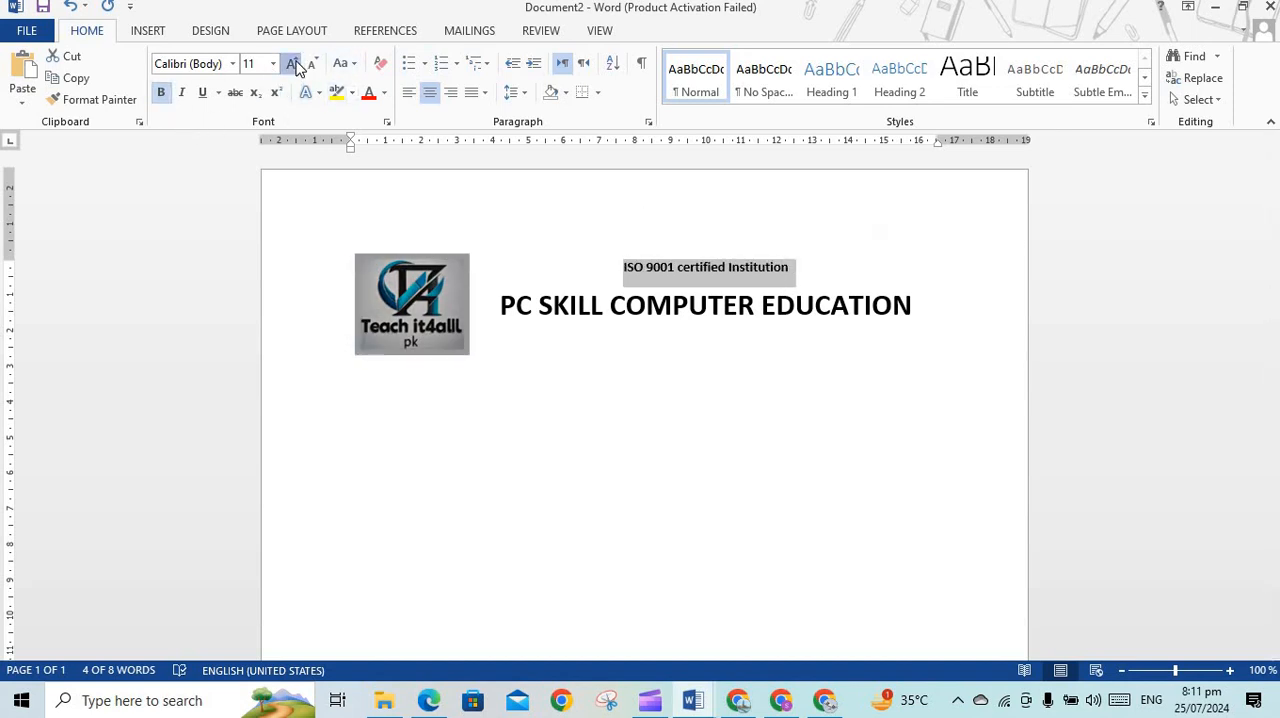
click(292, 63)
click(756, 365)
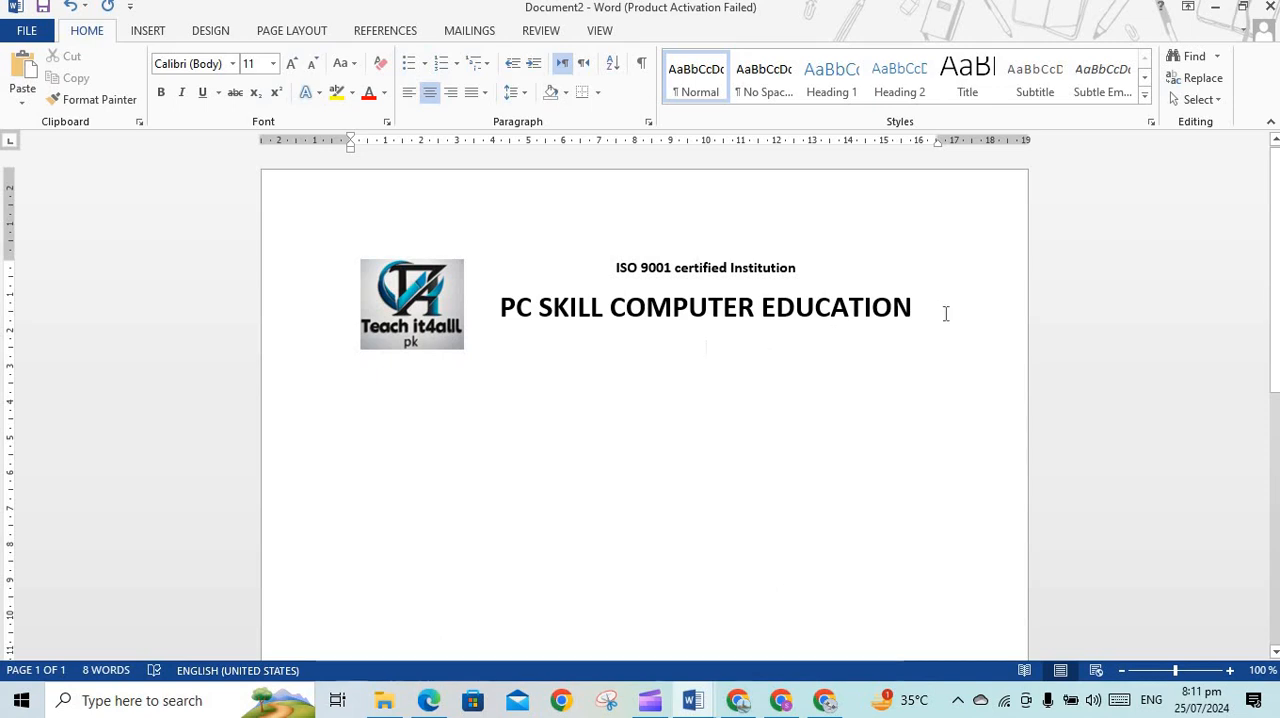
Set the "PC SKILL COMPUTER EDUCATION" line in Times New Roman and reduce its font size to 20
drag(945, 313, 520, 310)
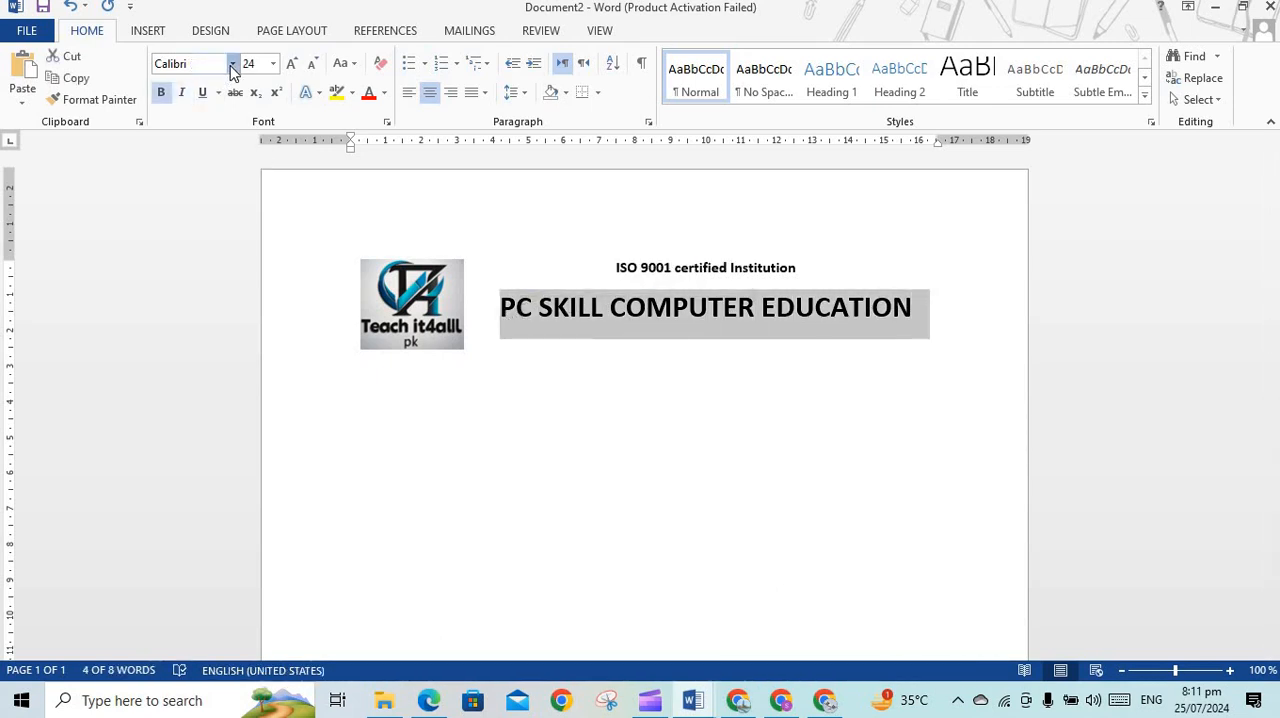
click(232, 64)
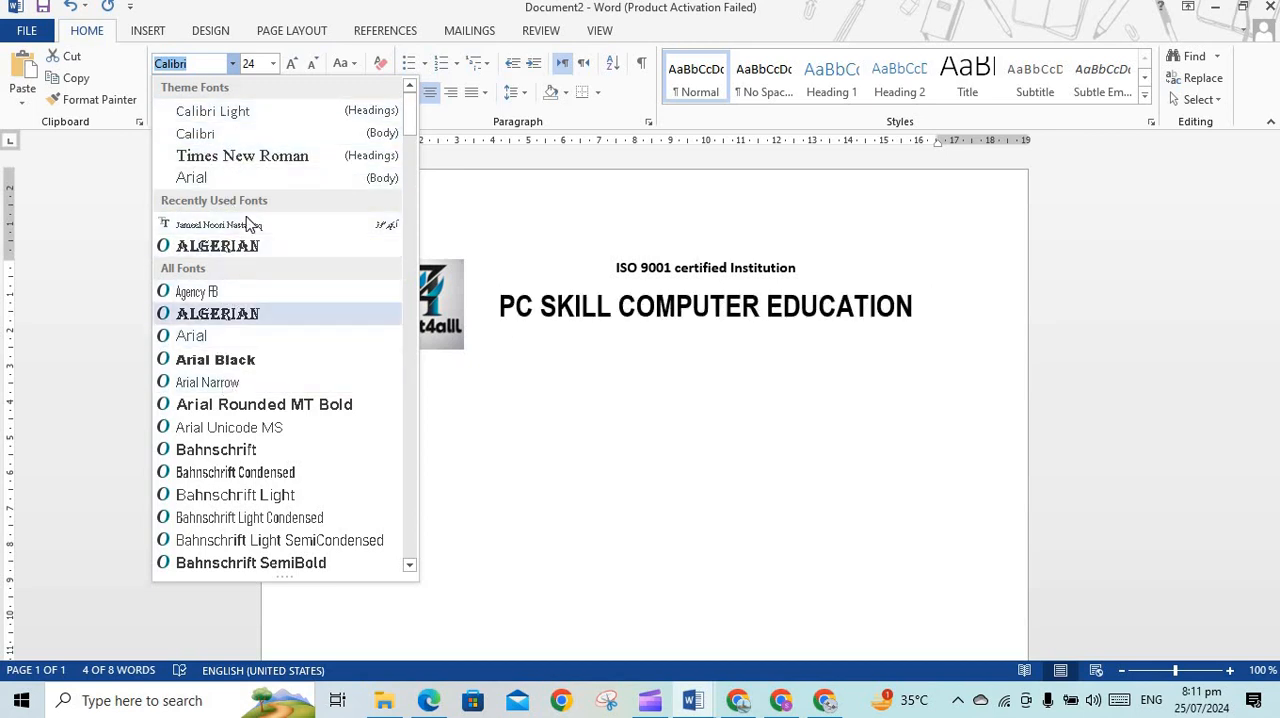
click(243, 156)
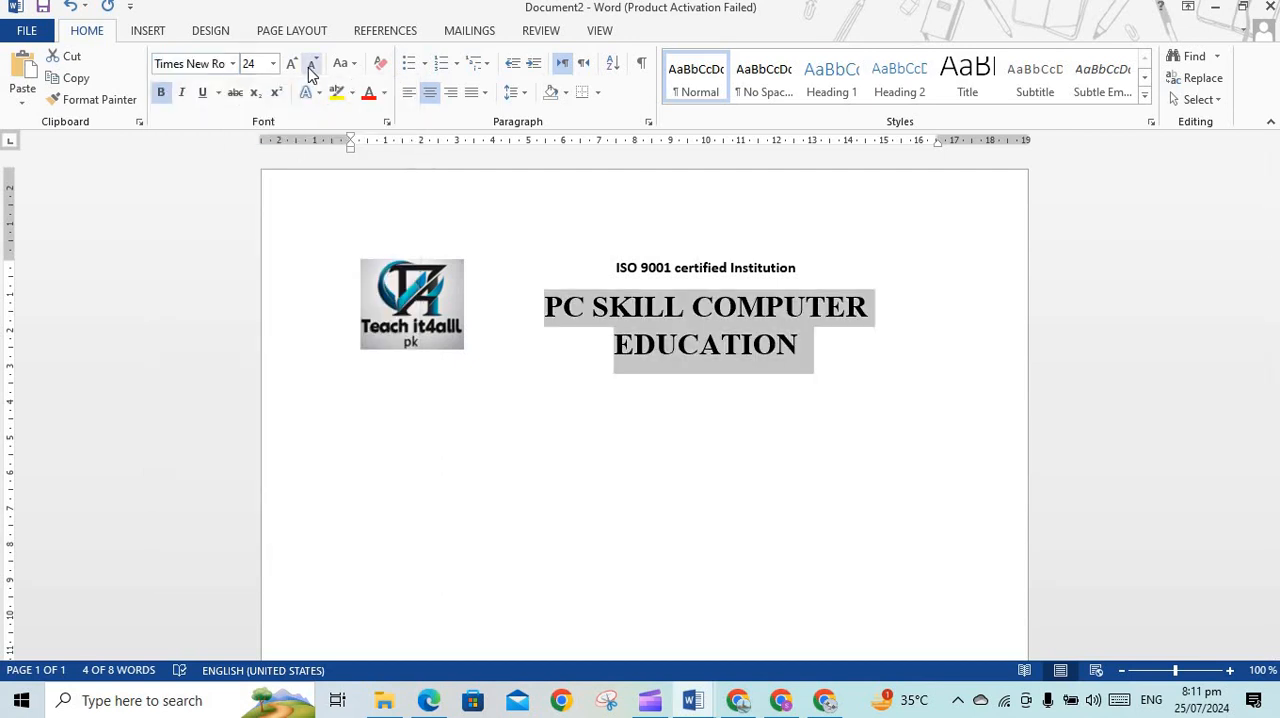
click(311, 64)
click(308, 67)
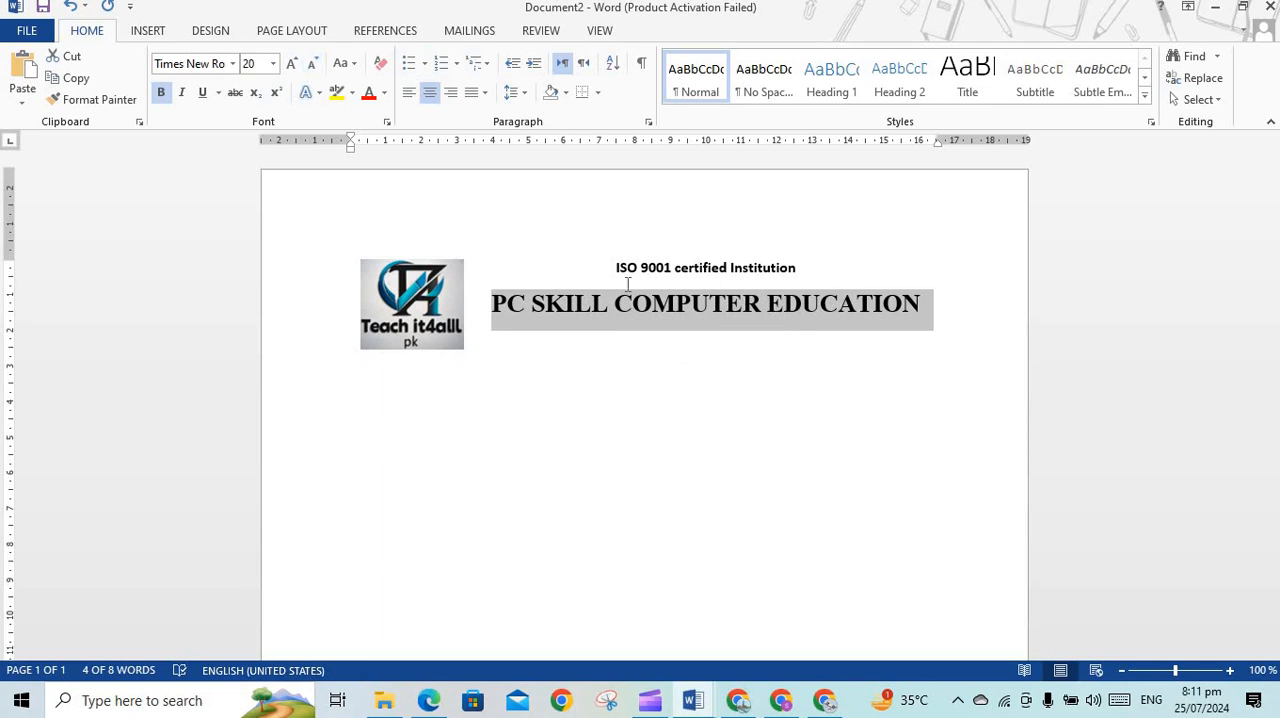
Paste the office address and phone number lines below the title line, keeping their source formatting
click(808, 372)
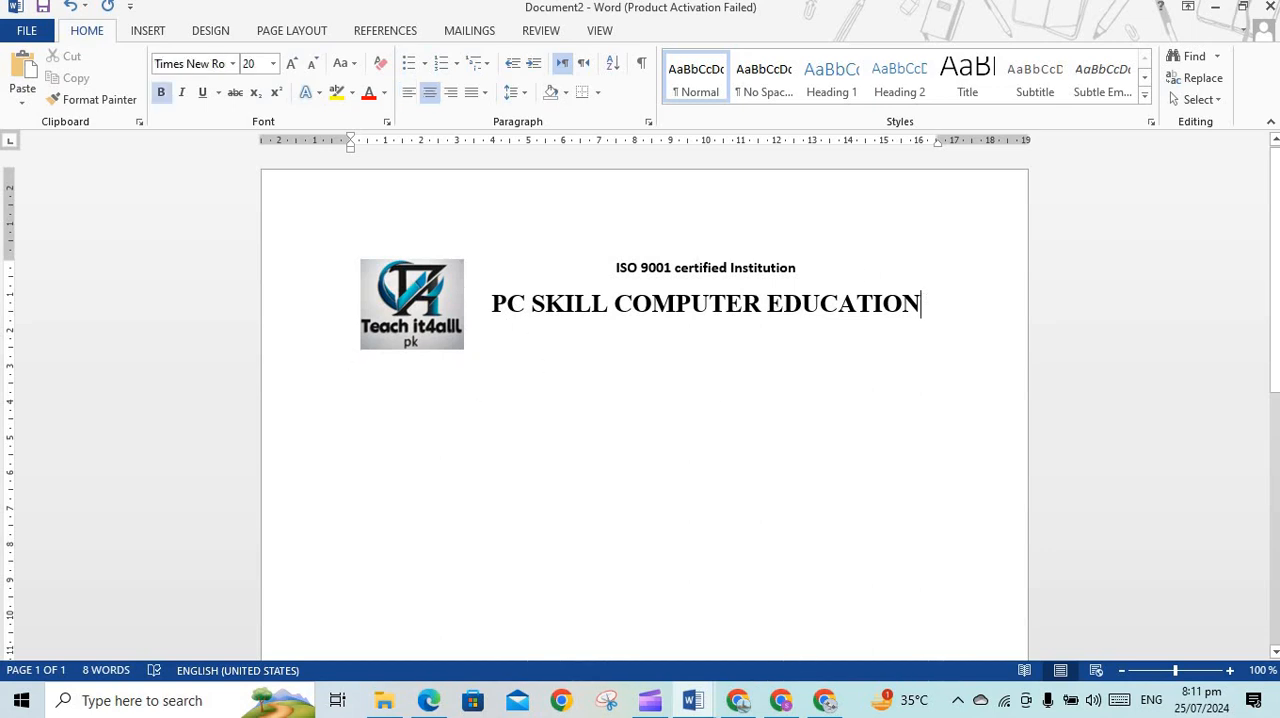
key(Return)
right_click(655, 345)
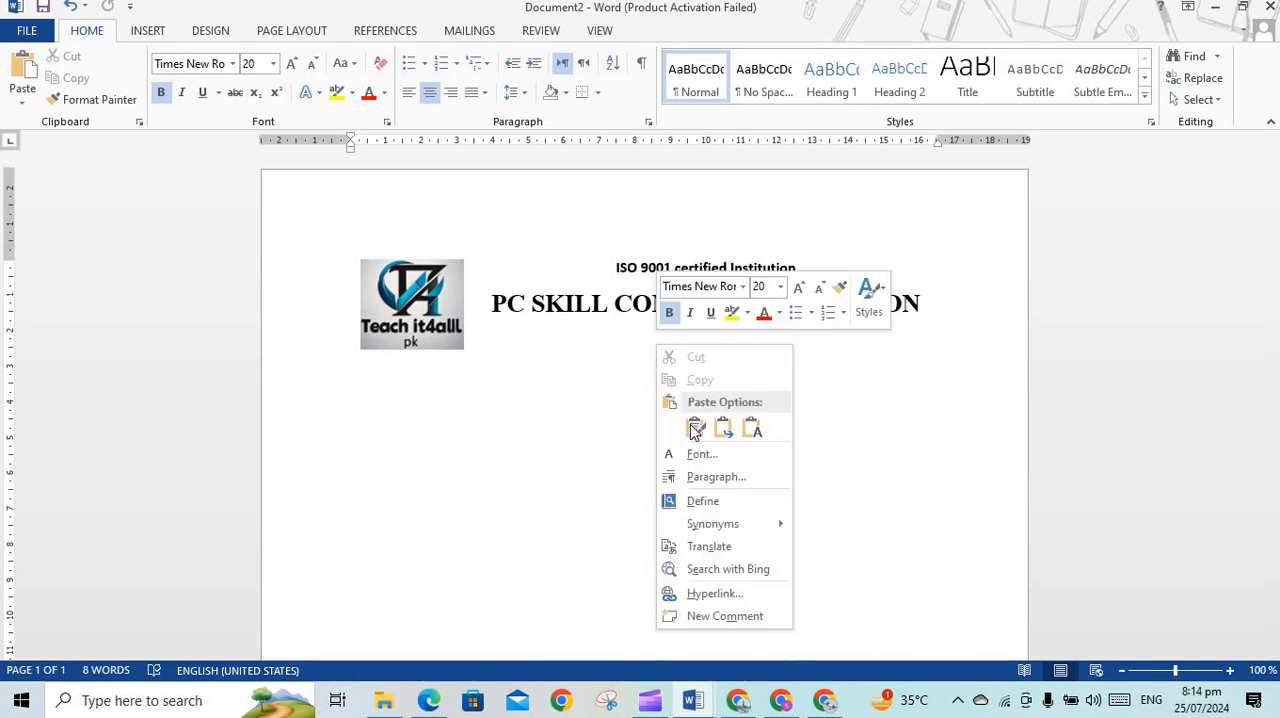
click(694, 428)
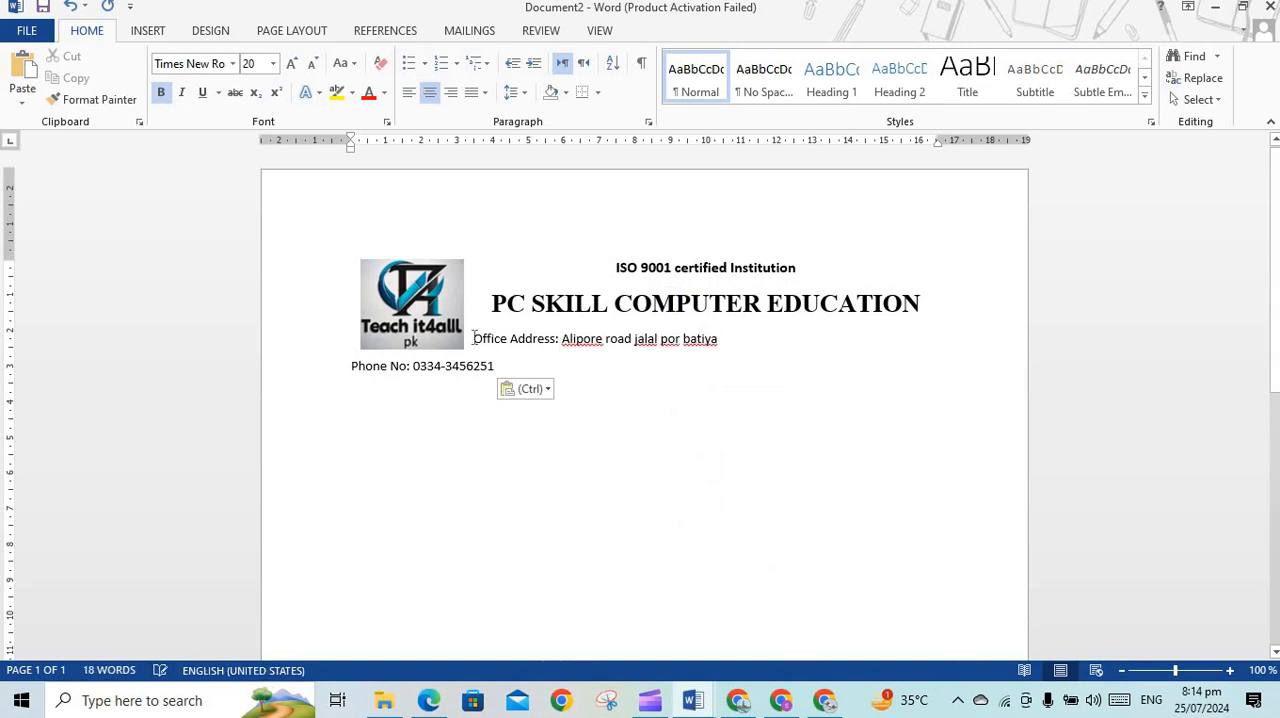
right_click(552, 353)
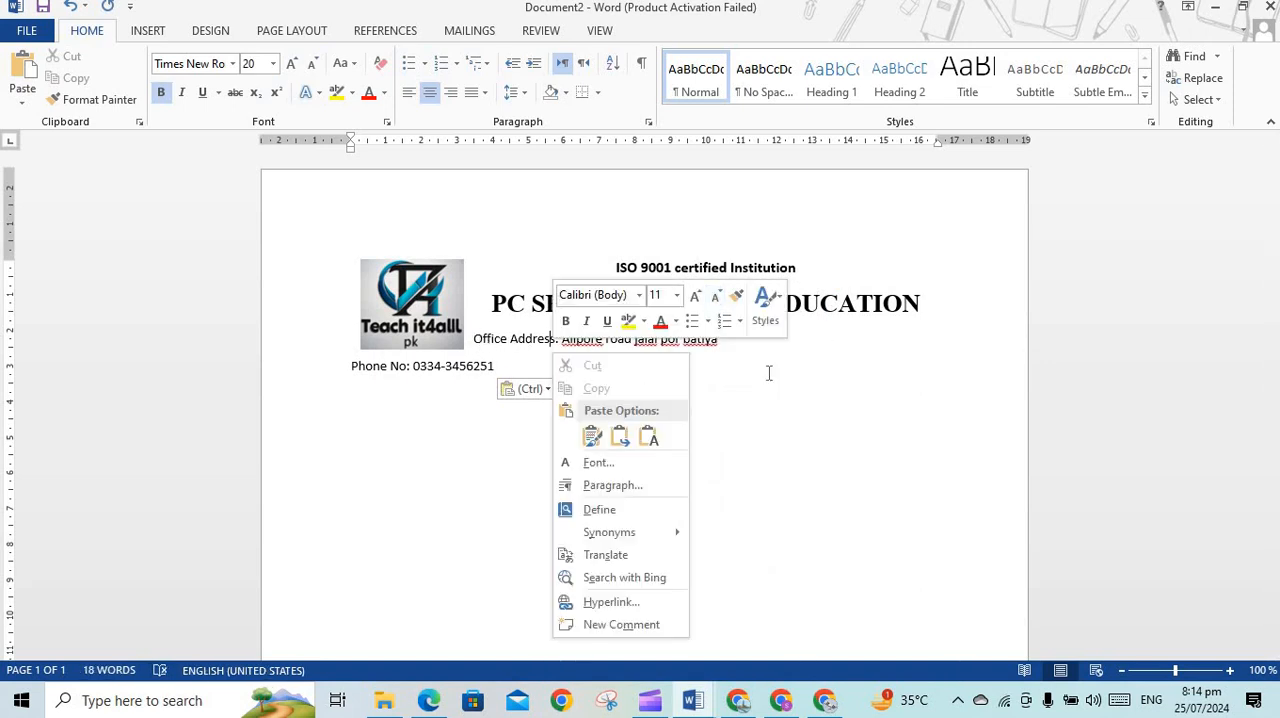
key(Escape)
Centre the office address and phone number lines, and shift the phone number line with leading spaces
drag(730, 341, 491, 340)
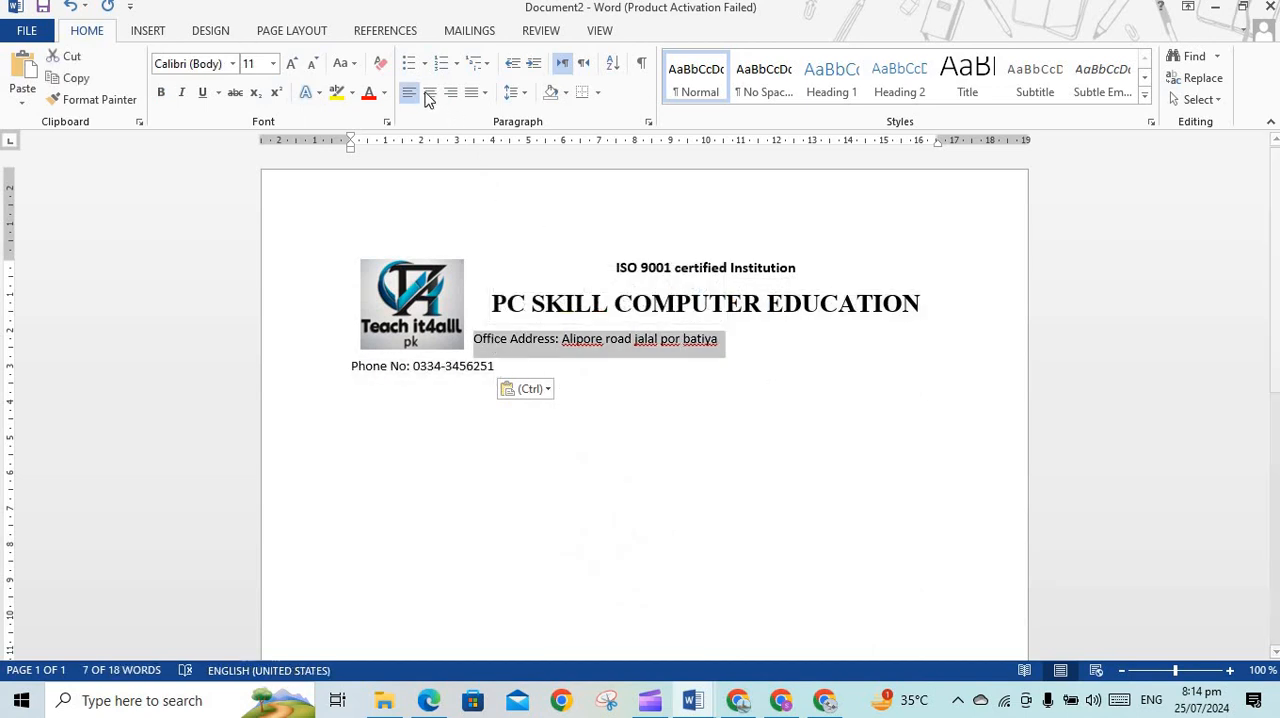
click(429, 94)
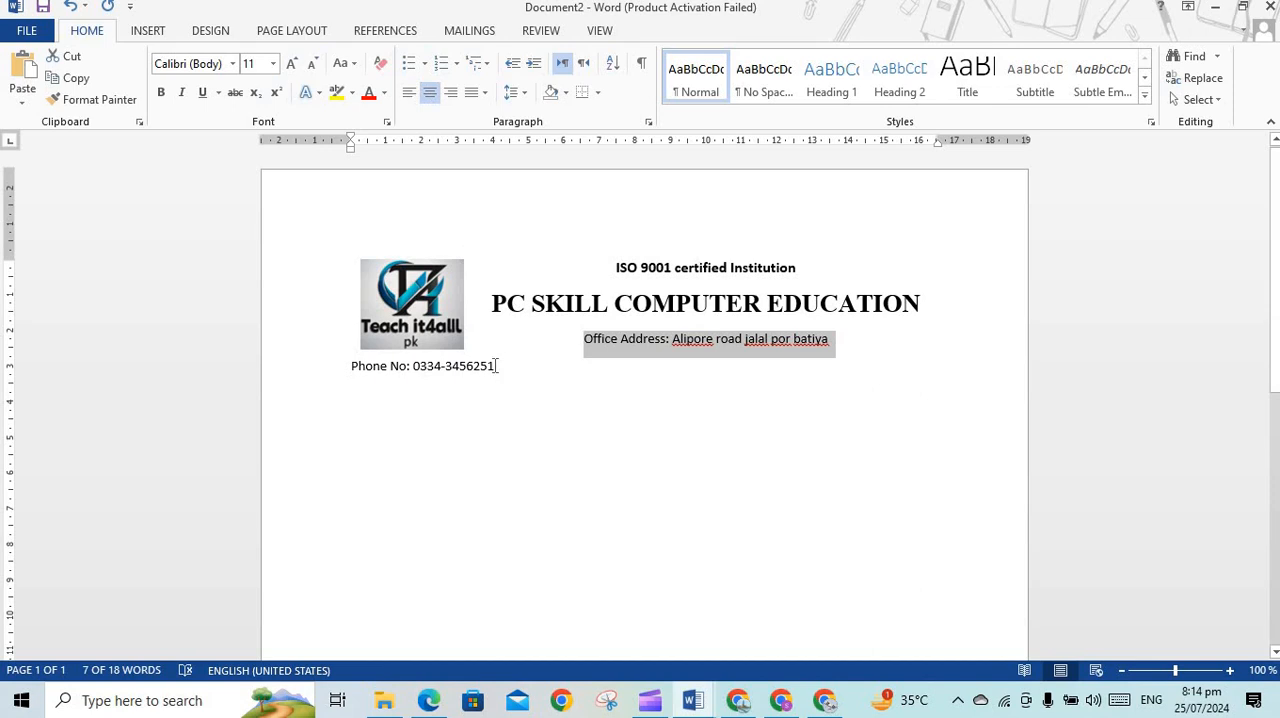
drag(497, 366, 362, 375)
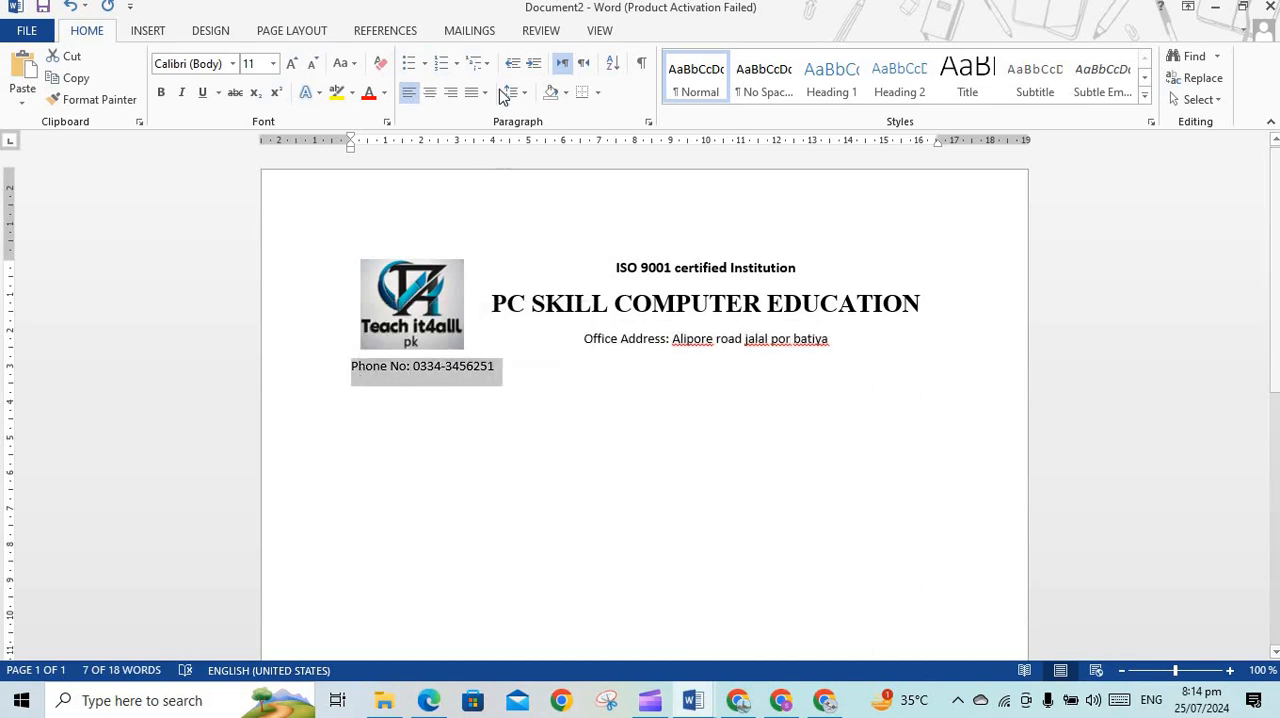
click(430, 93)
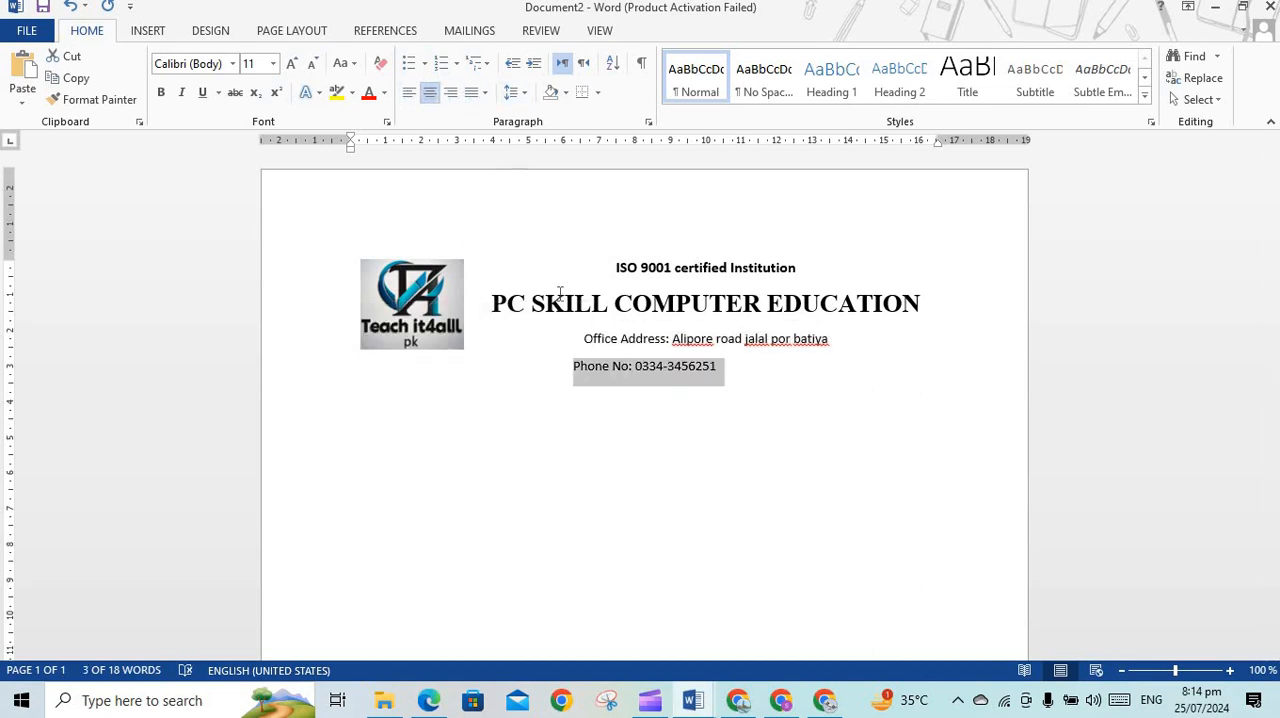
click(577, 373)
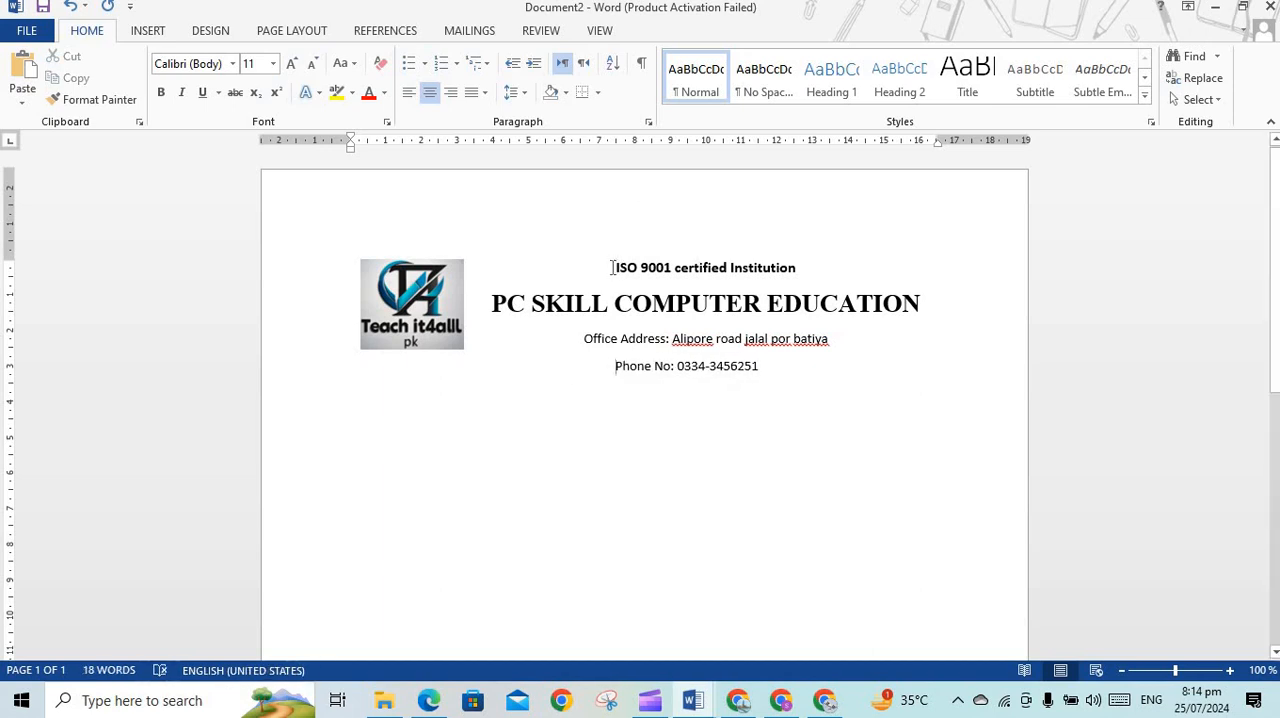
Select all four heading text lines and remove the space after their paragraphs
key(ctrl+a)
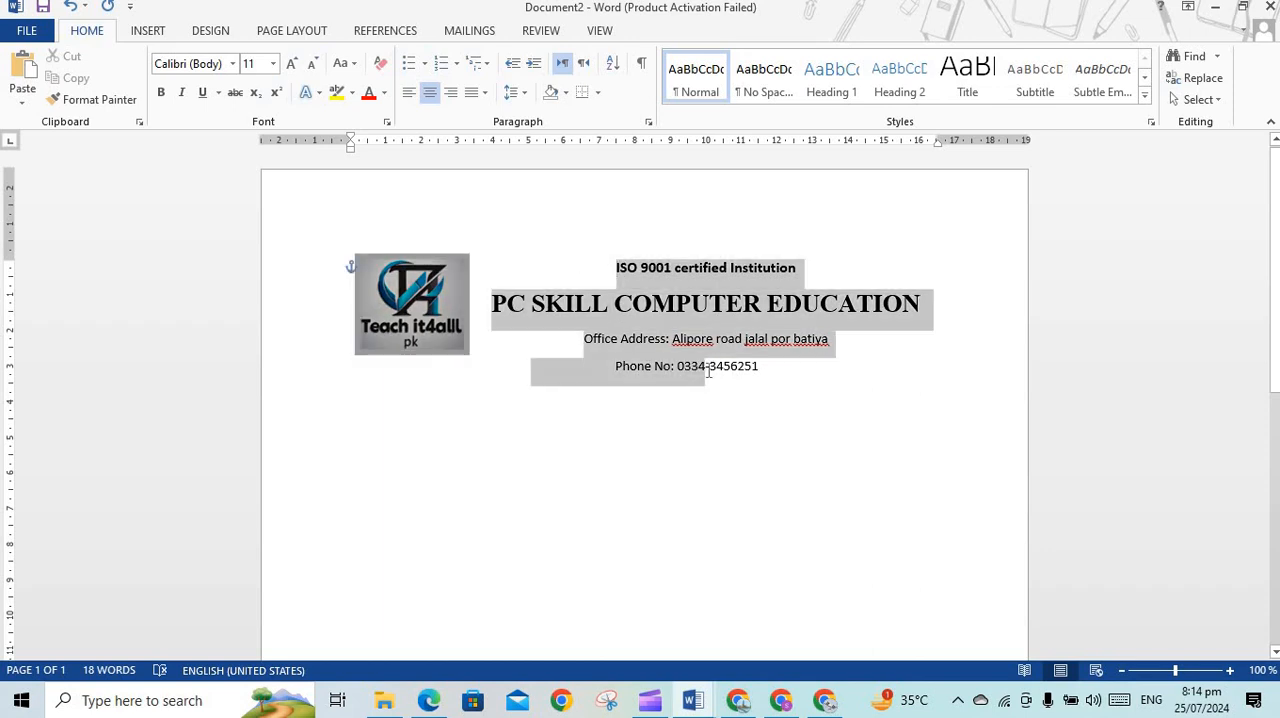
click(743, 409)
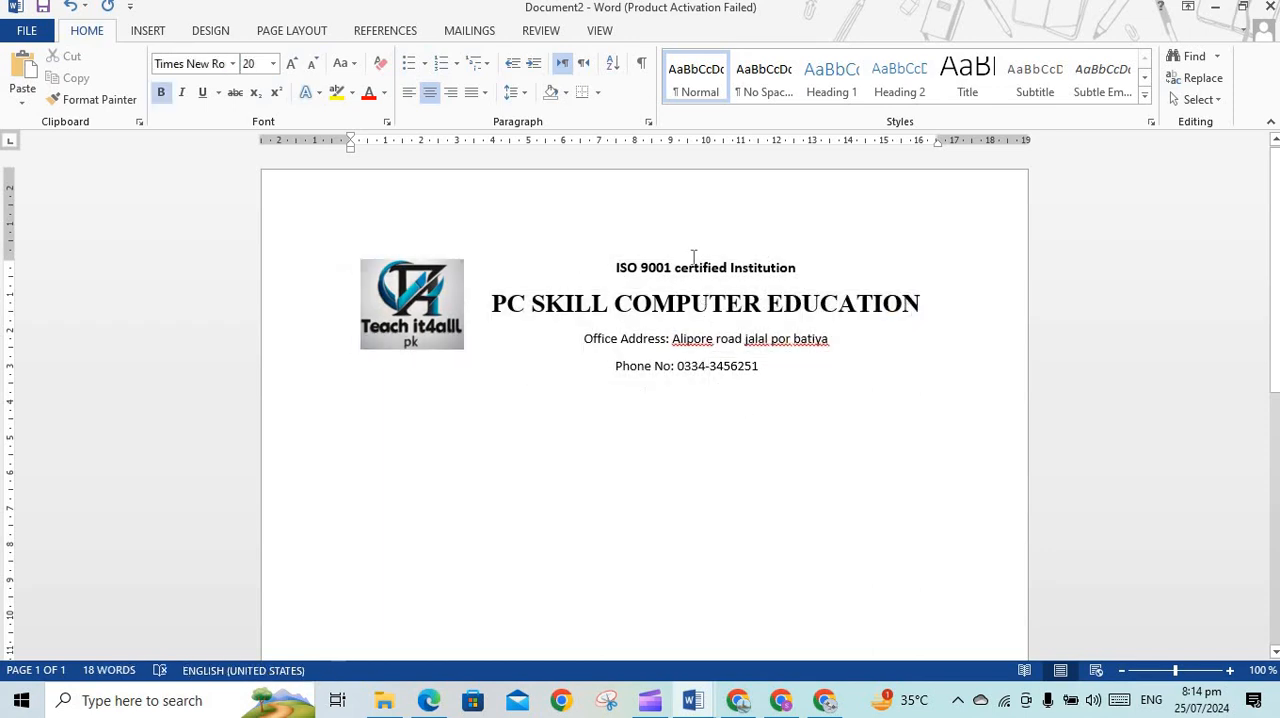
drag(614, 268, 760, 378)
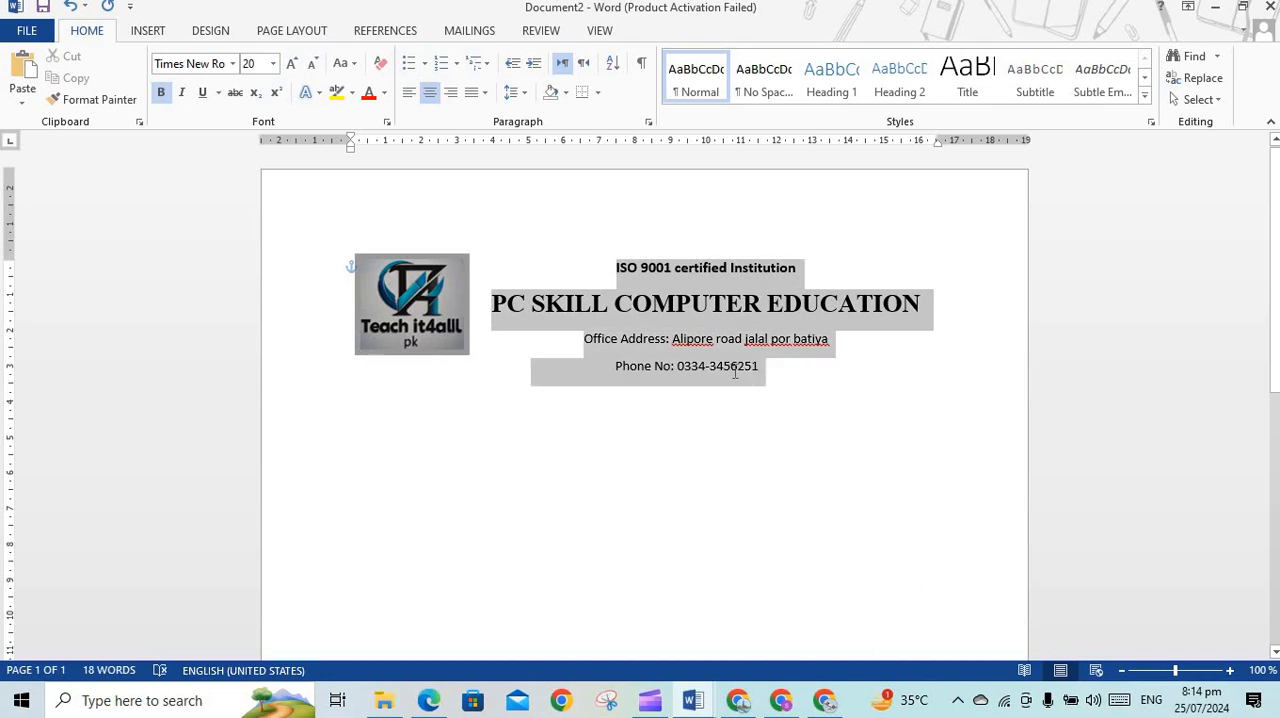
click(805, 370)
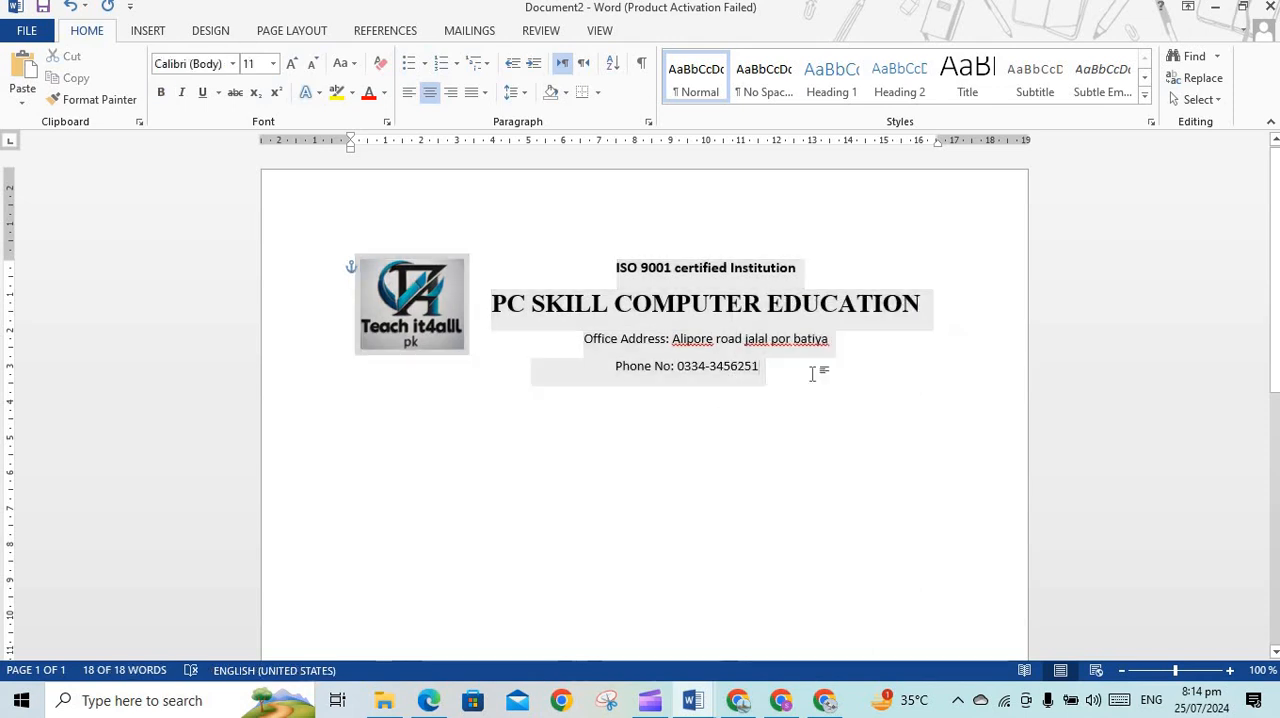
drag(757, 363, 390, 112)
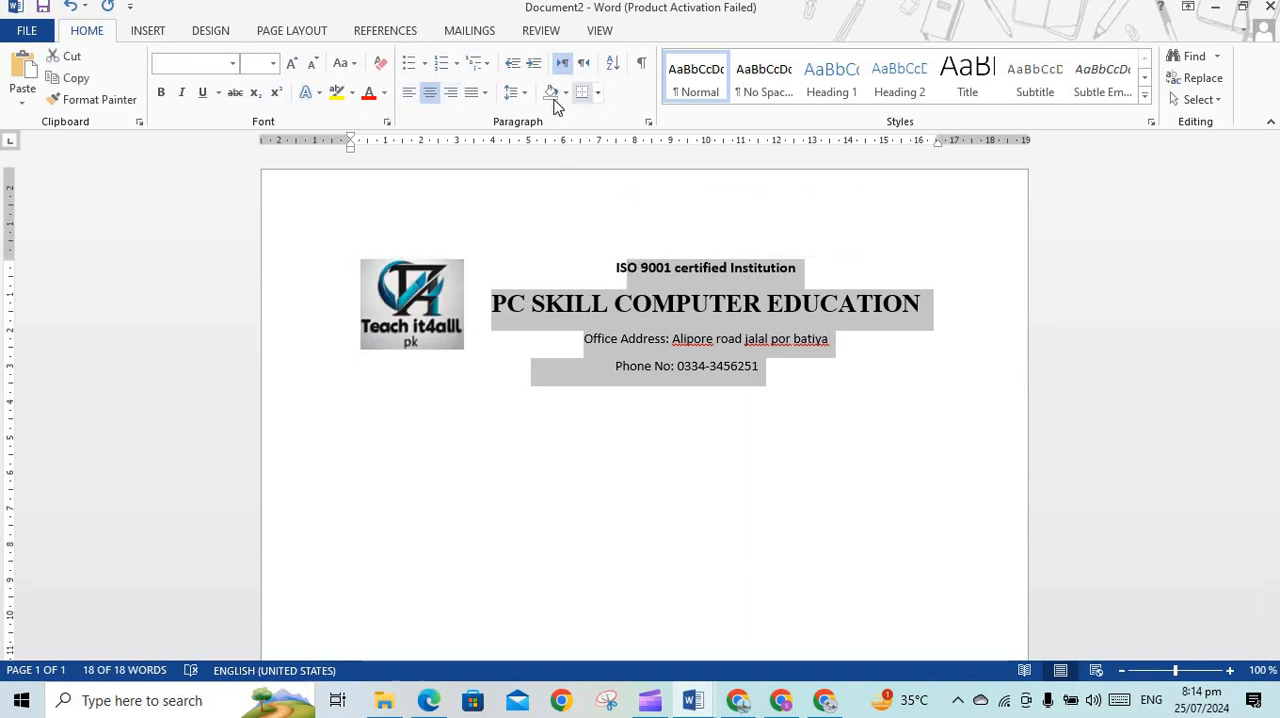
click(515, 93)
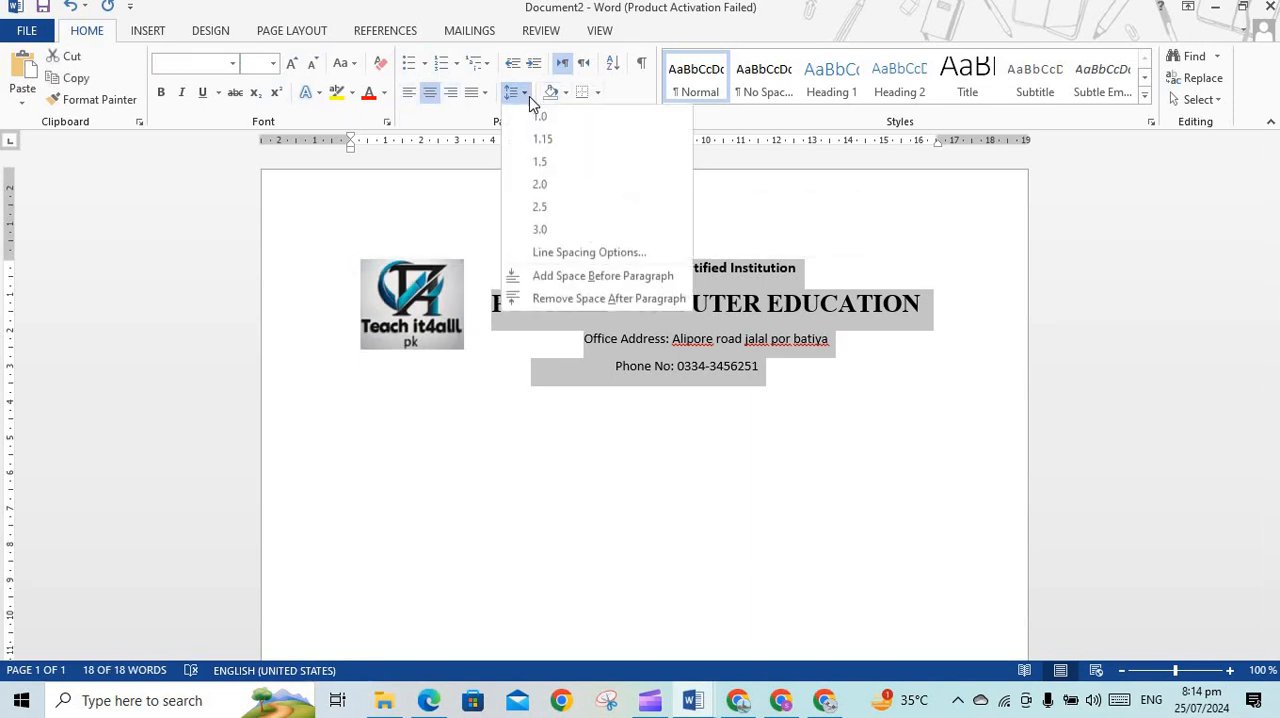
click(576, 299)
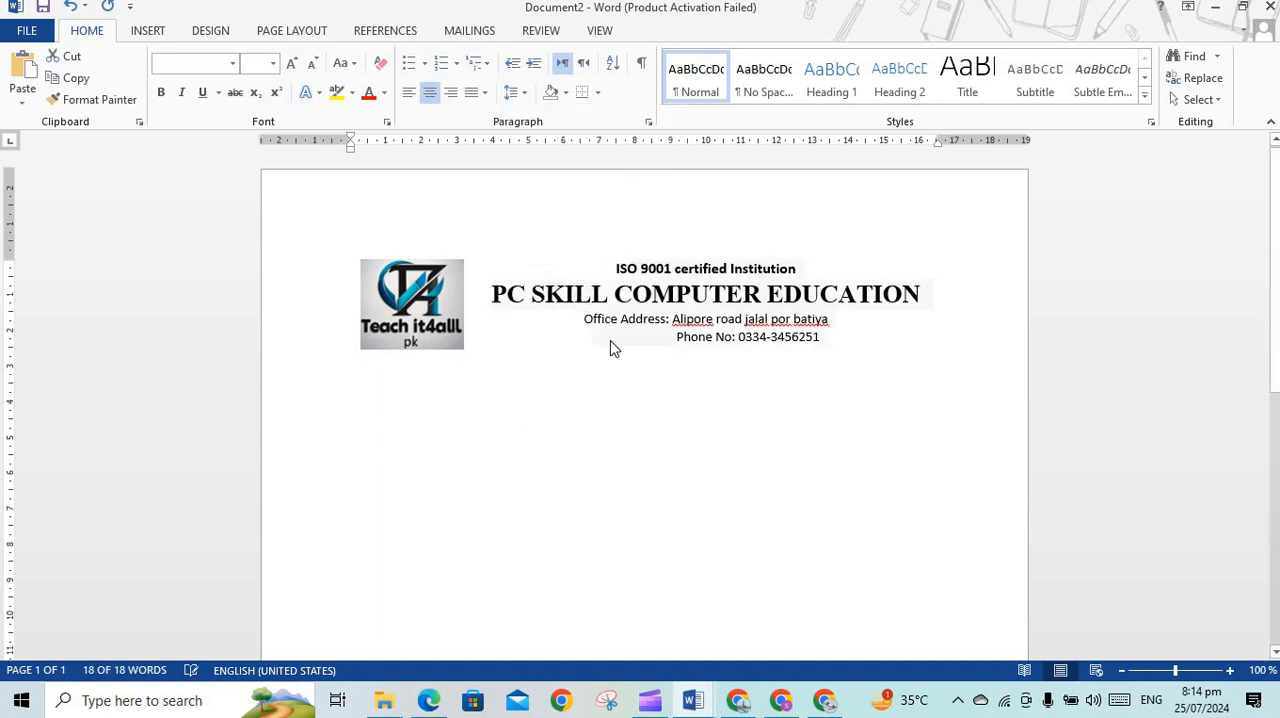
Delete the extra spaces in front of the phone number line to bring it under the middle of the address
click(723, 394)
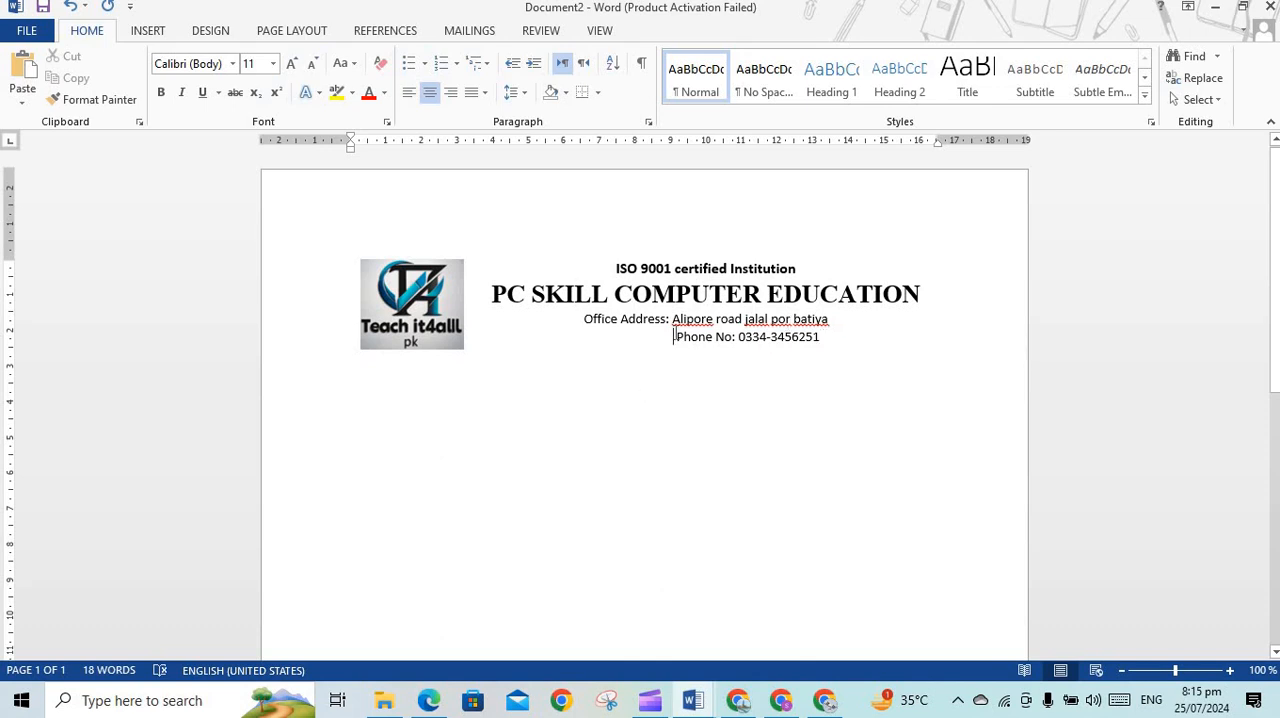
key(BackSpace)
key(BackSpace)
key(BackSpace)
key(BackSpace)
key(BackSpace)
key(BackSpace)
key(BackSpace)
key(BackSpace)
key(BackSpace)
key(BackSpace)
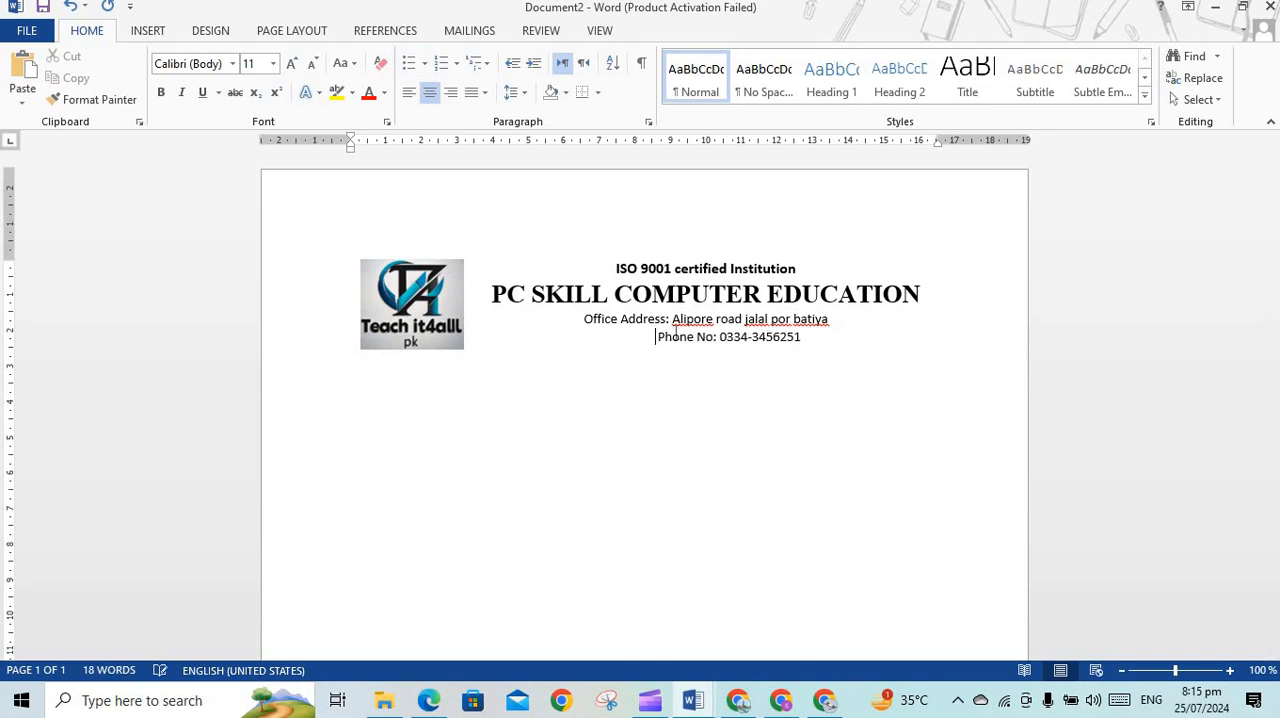
key(BackSpace)
key(BackSpace)
key(BackSpace)
key(BackSpace)
key(BackSpace)
key(BackSpace)
key(BackSpace)
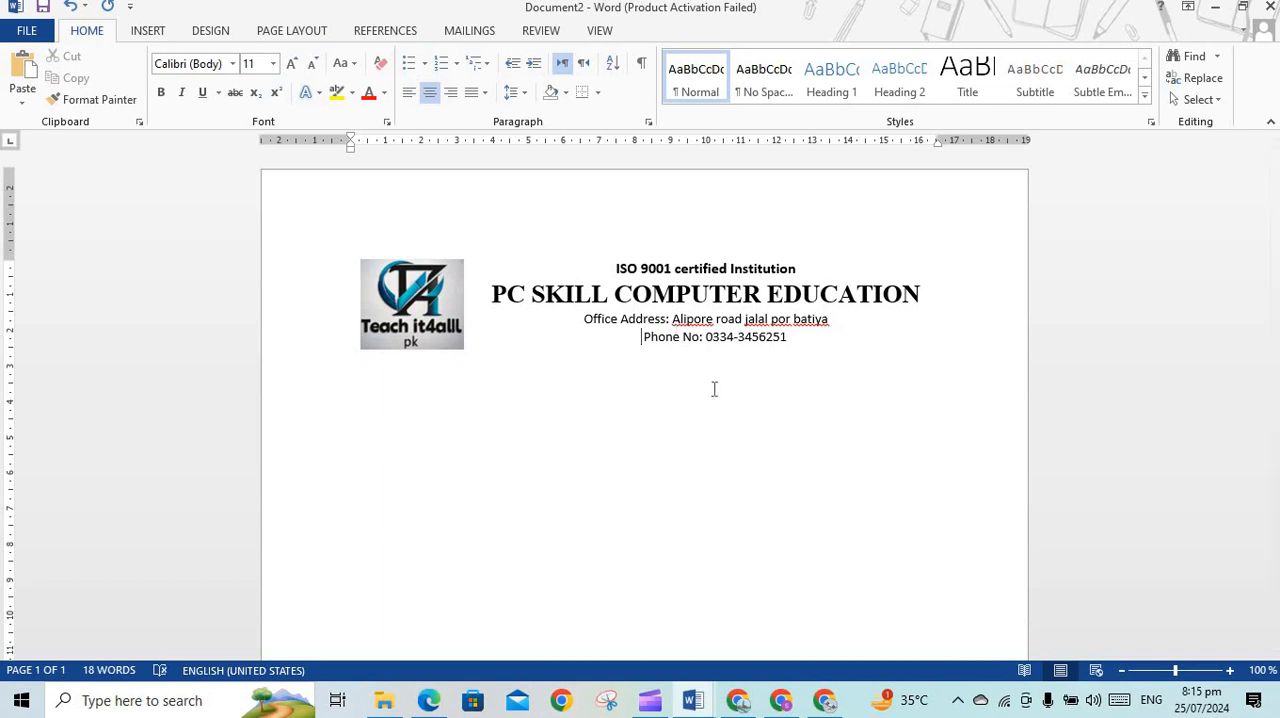
click(714, 389)
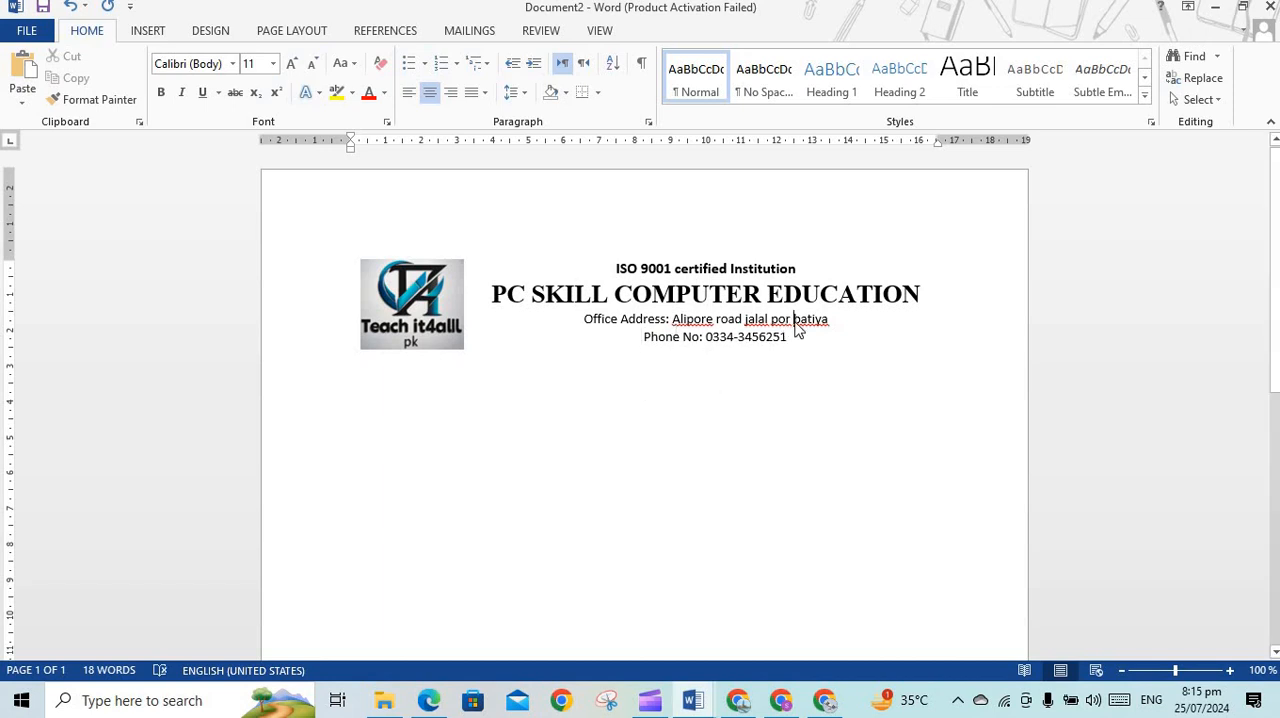
Ignore all spelling flags for the last word of the office address and place the cursor below the heading
right_click(797, 325)
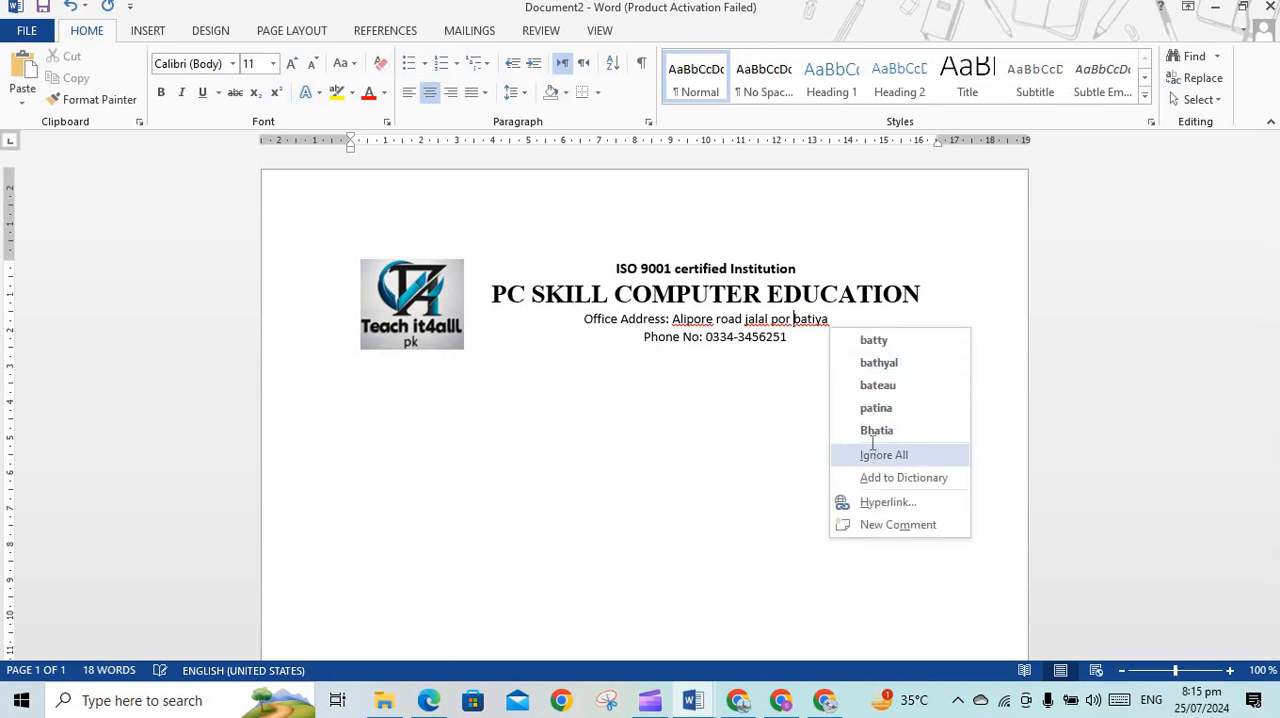
click(876, 454)
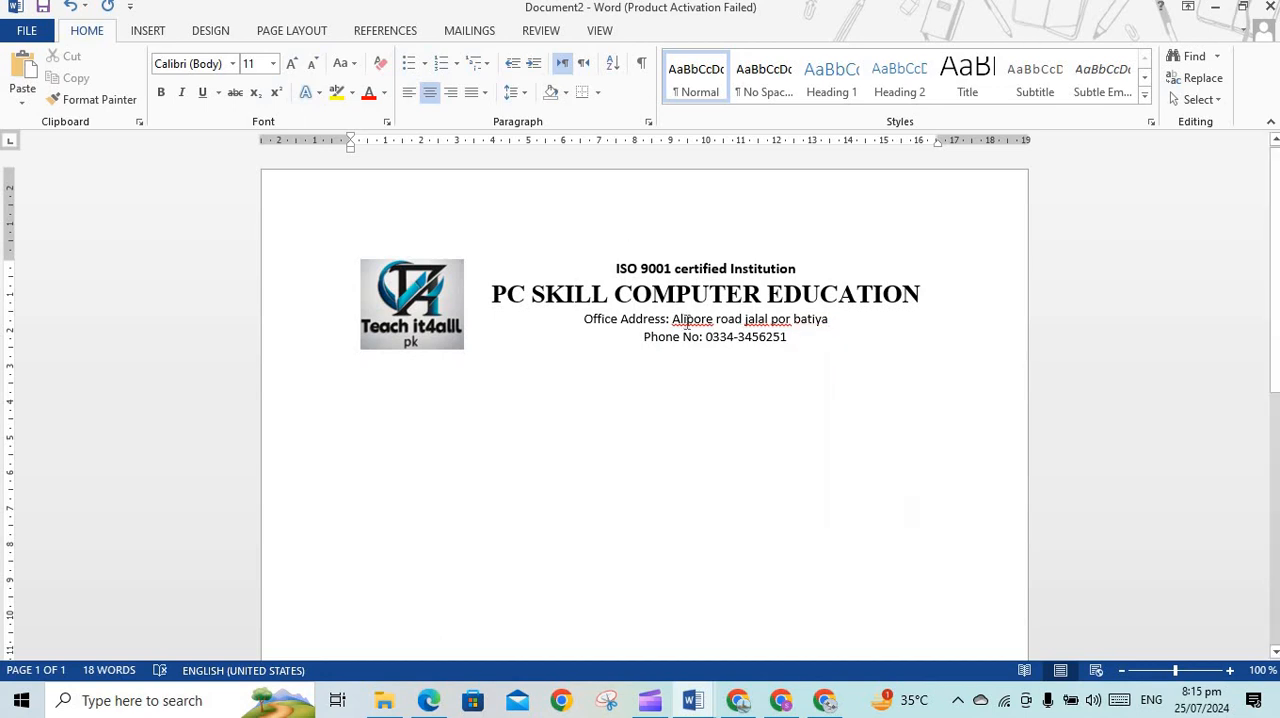
click(697, 437)
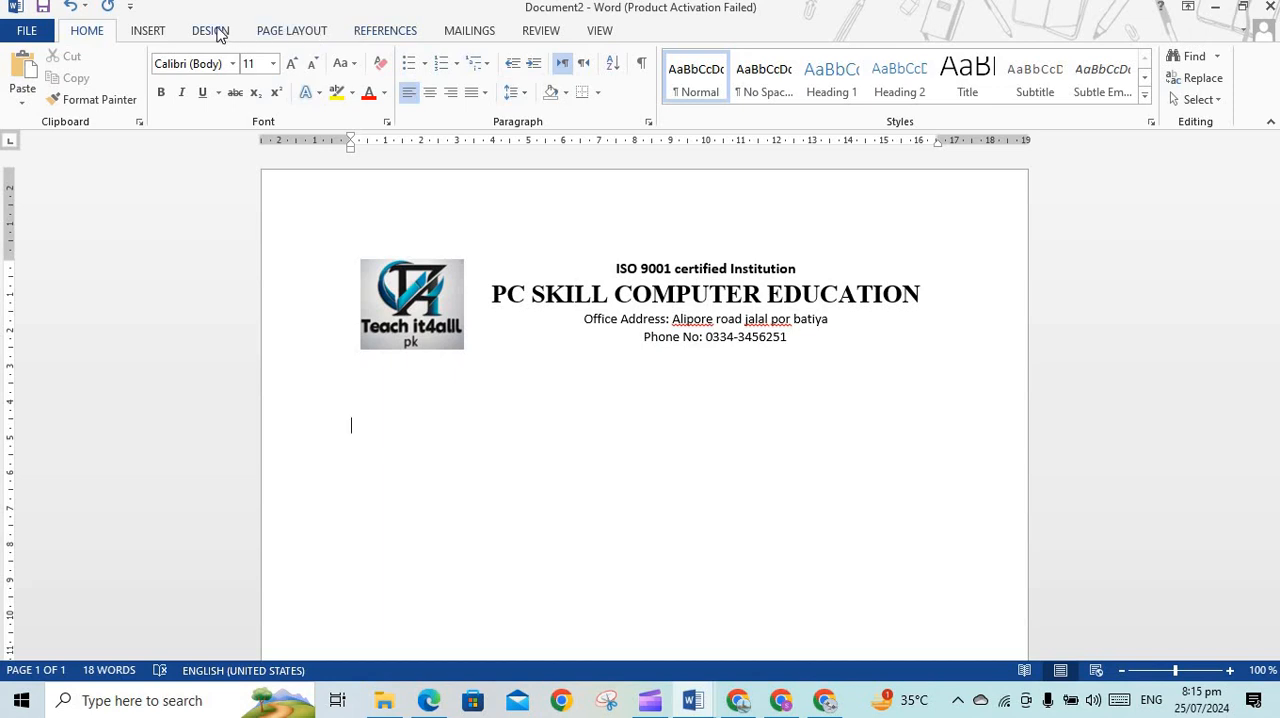
Set up a Box page border with the diagonally striped line style and Automatic colour
click(212, 31)
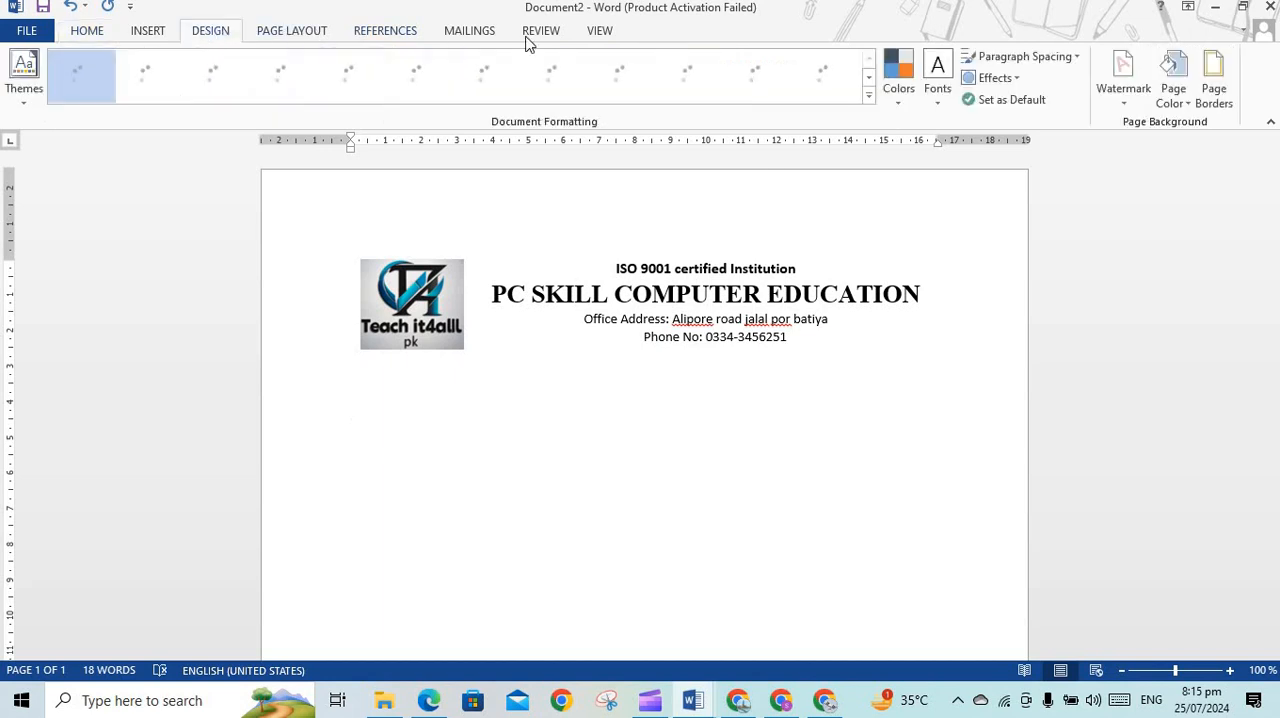
click(1214, 95)
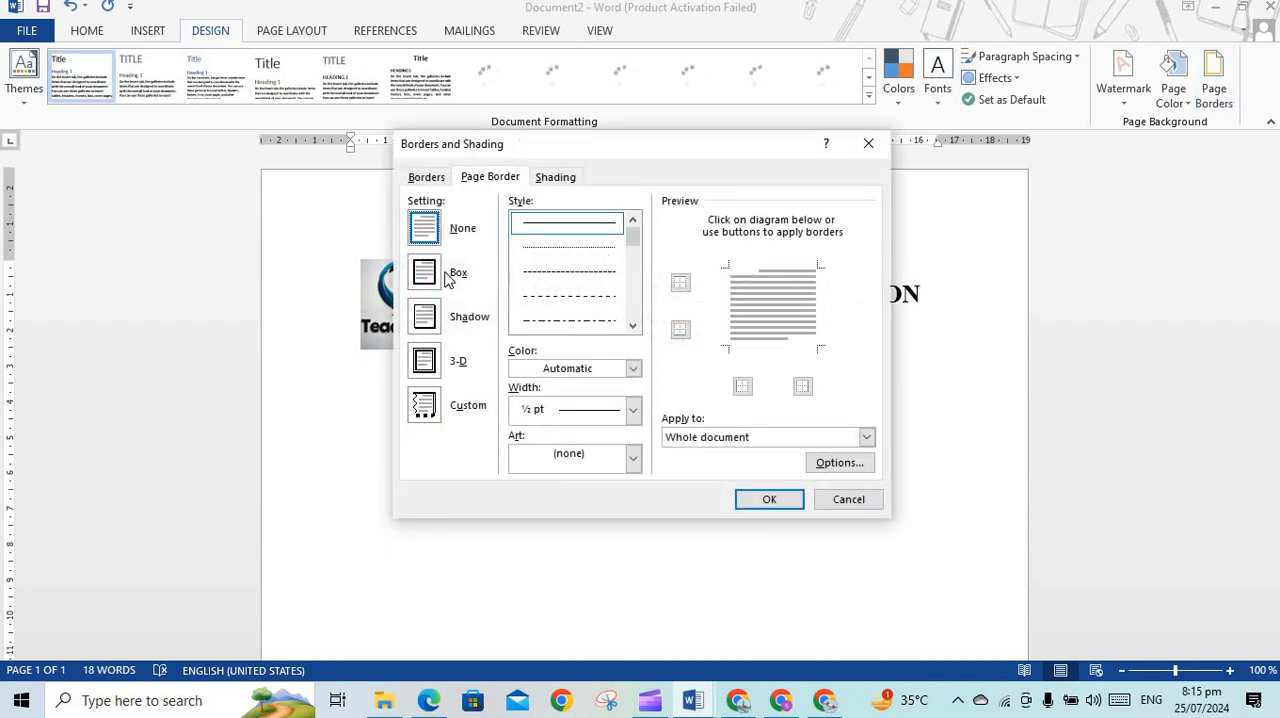
click(437, 284)
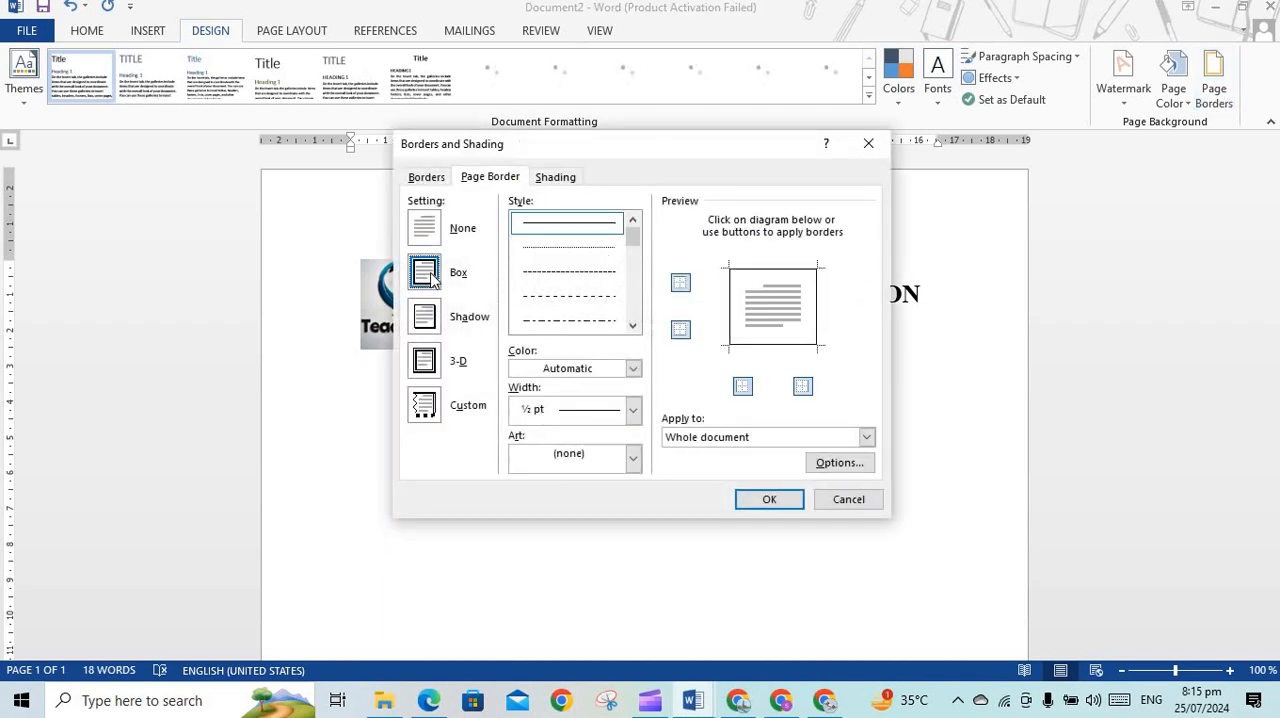
click(634, 369)
click(655, 291)
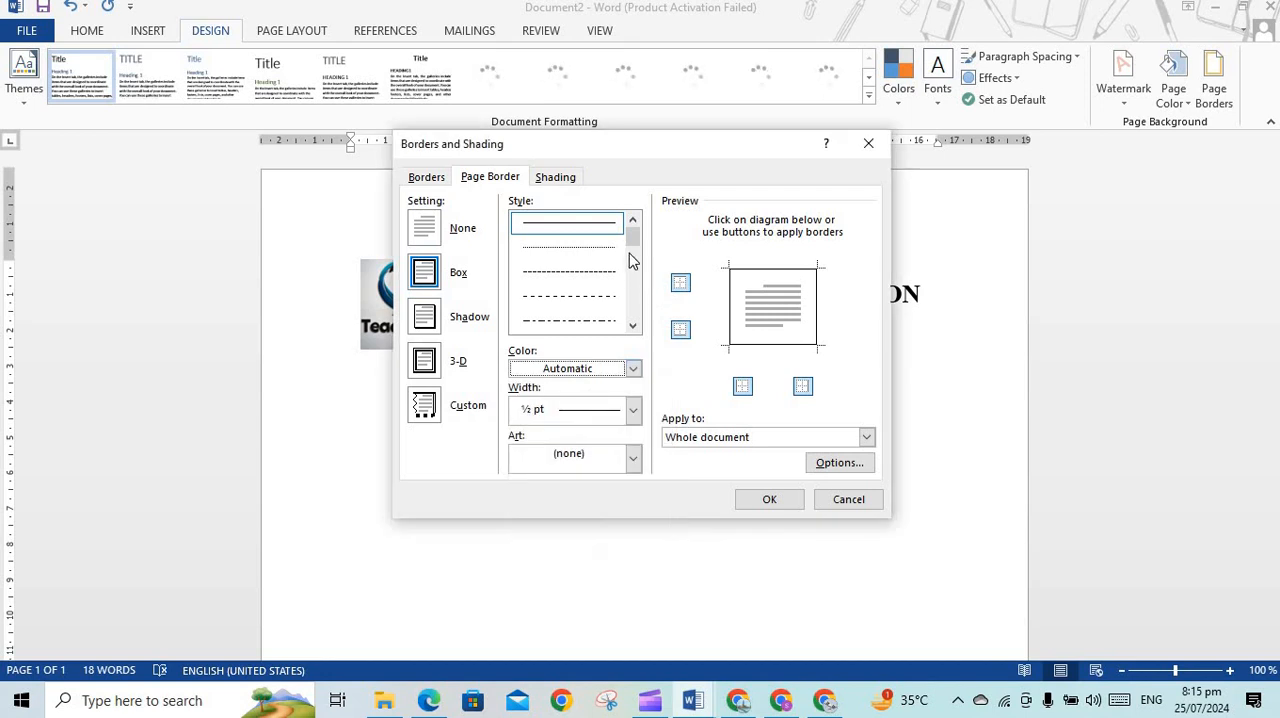
drag(633, 240, 633, 302)
click(600, 300)
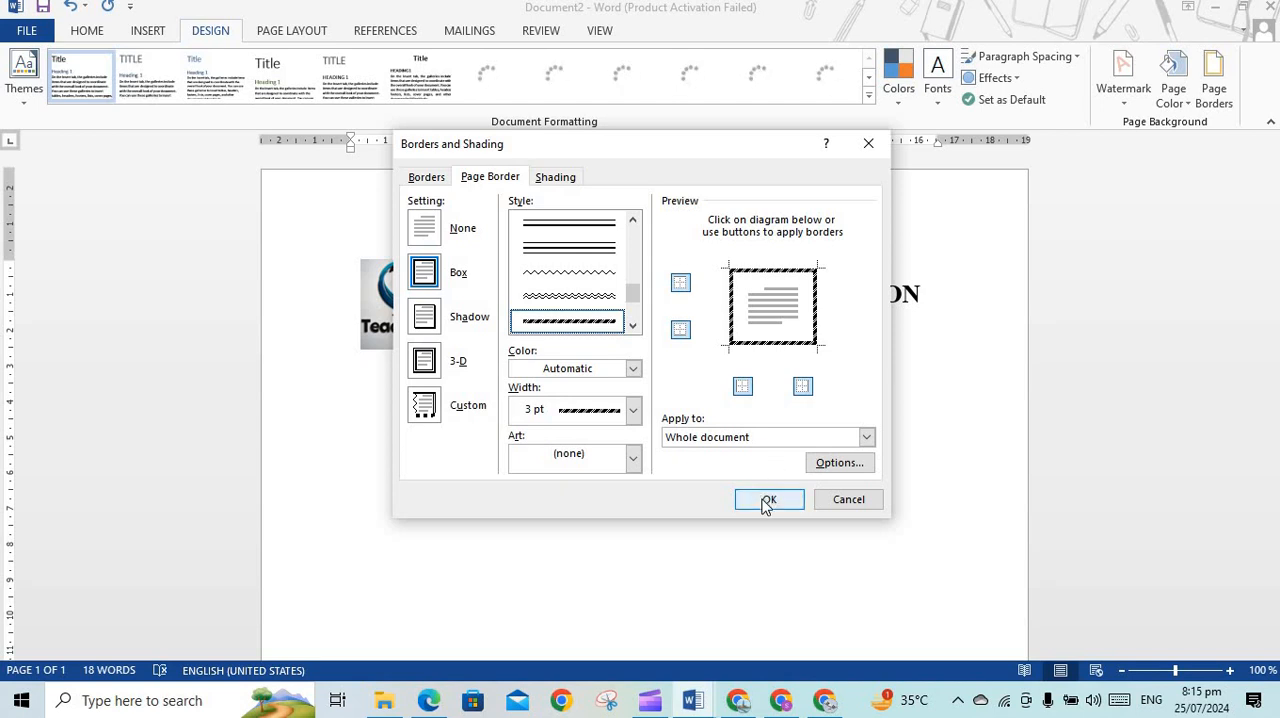
Apply the striped page border to the whole document with a width of 3 pt
click(633, 410)
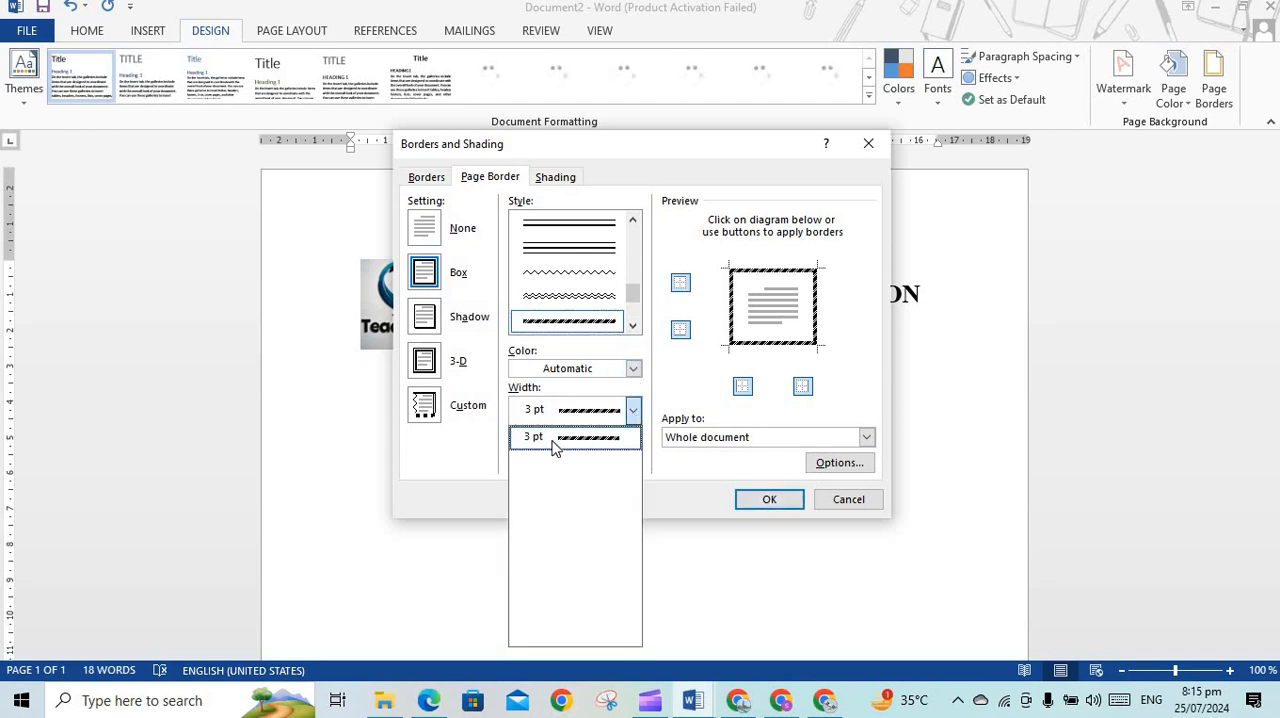
click(633, 411)
click(633, 411)
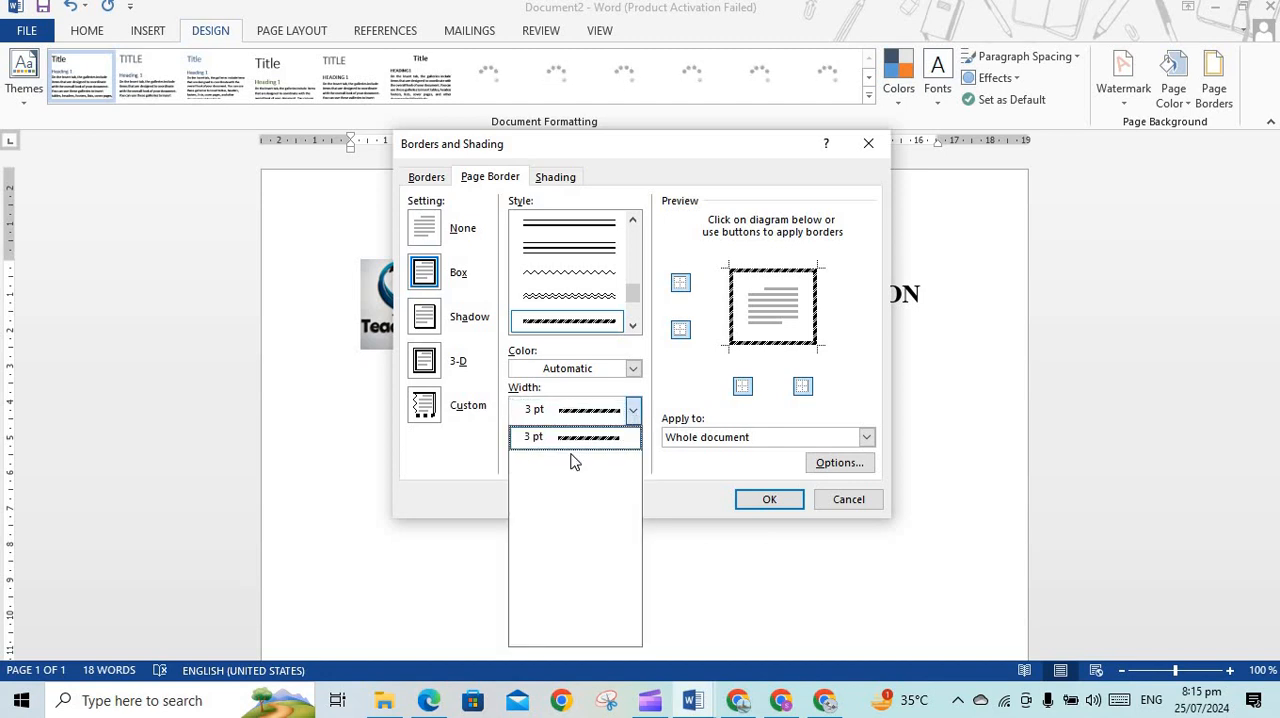
click(632, 410)
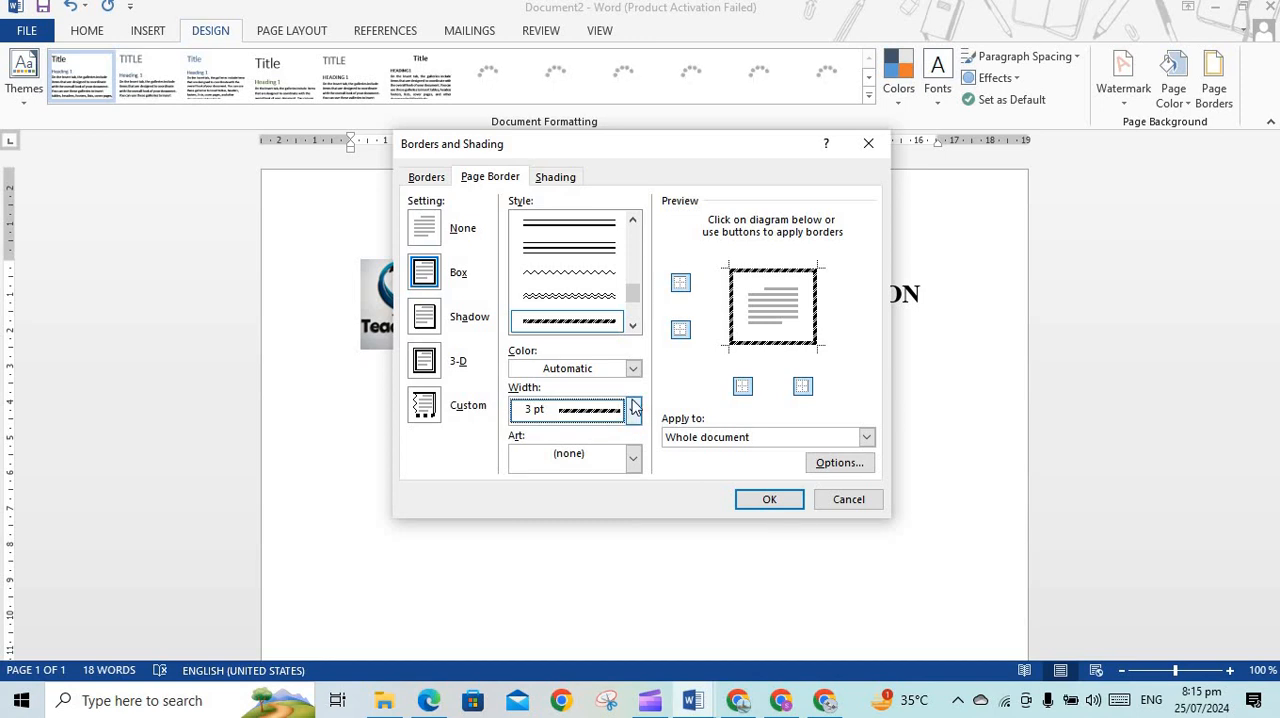
click(632, 408)
click(769, 499)
click(769, 499)
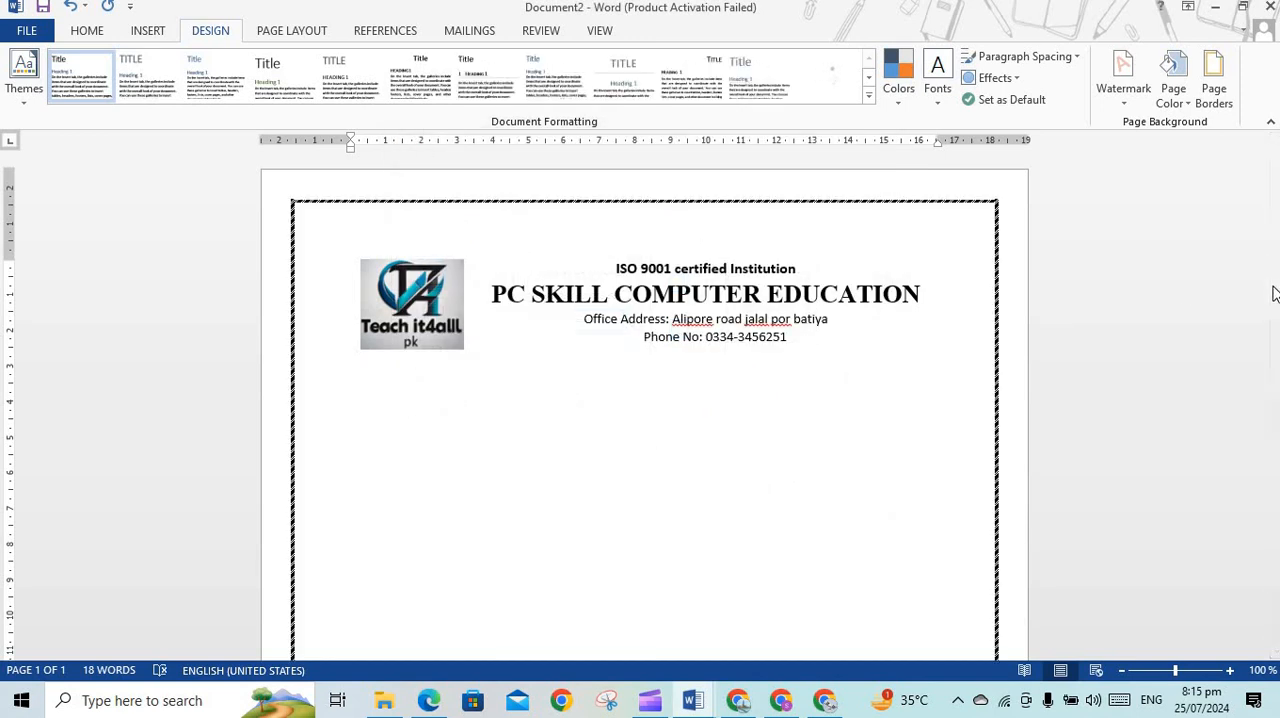
Set the line spacing of the office address and phone number lines to 1.0
drag(1275, 294, 1275, 298)
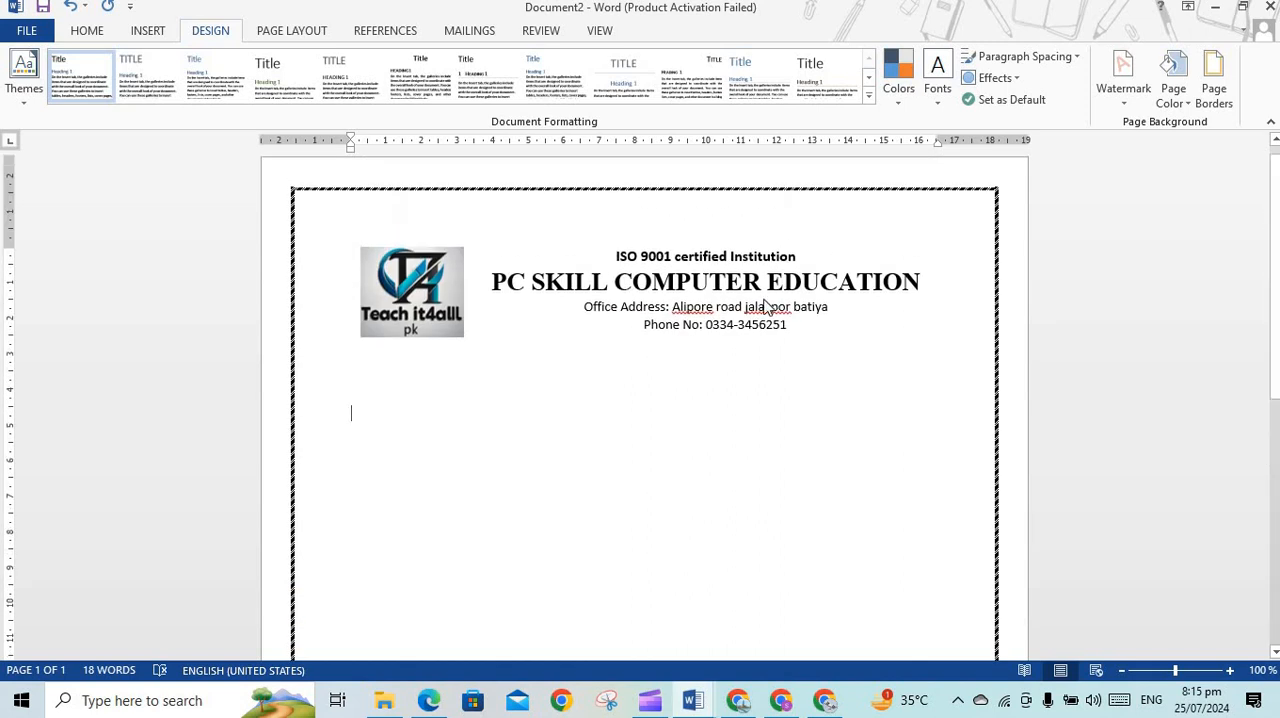
drag(583, 308, 785, 325)
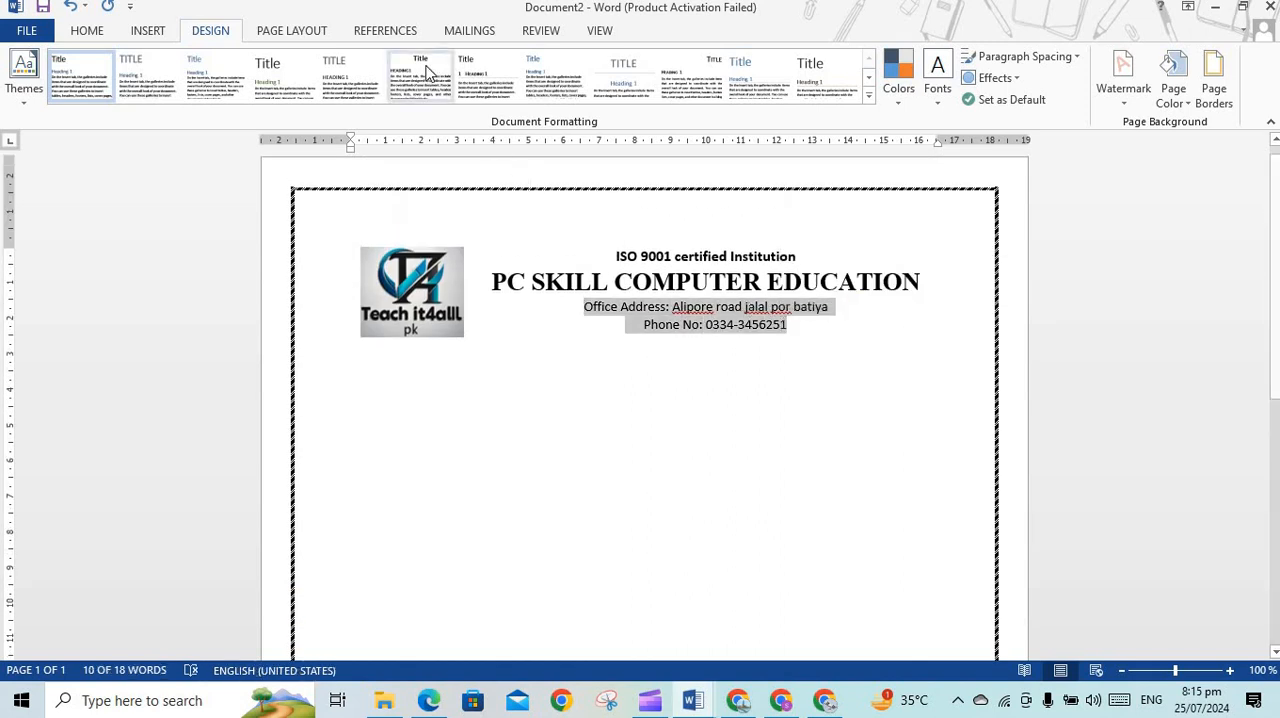
click(104, 38)
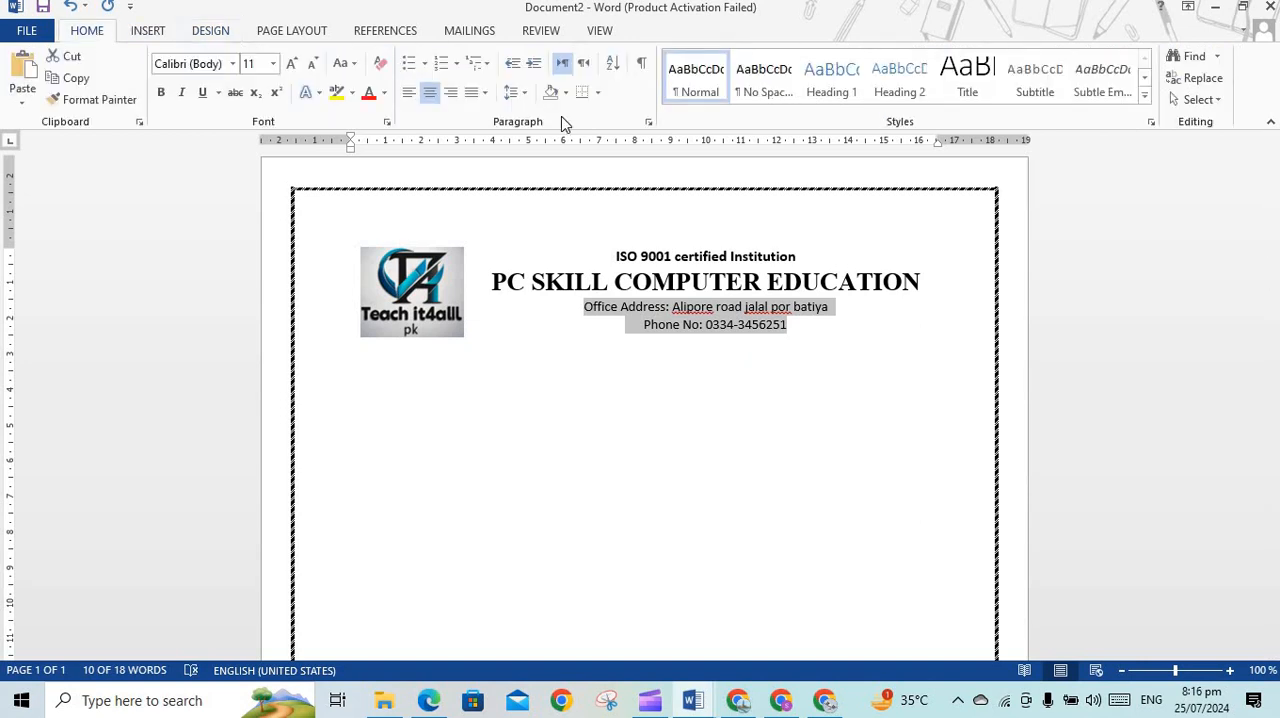
click(516, 92)
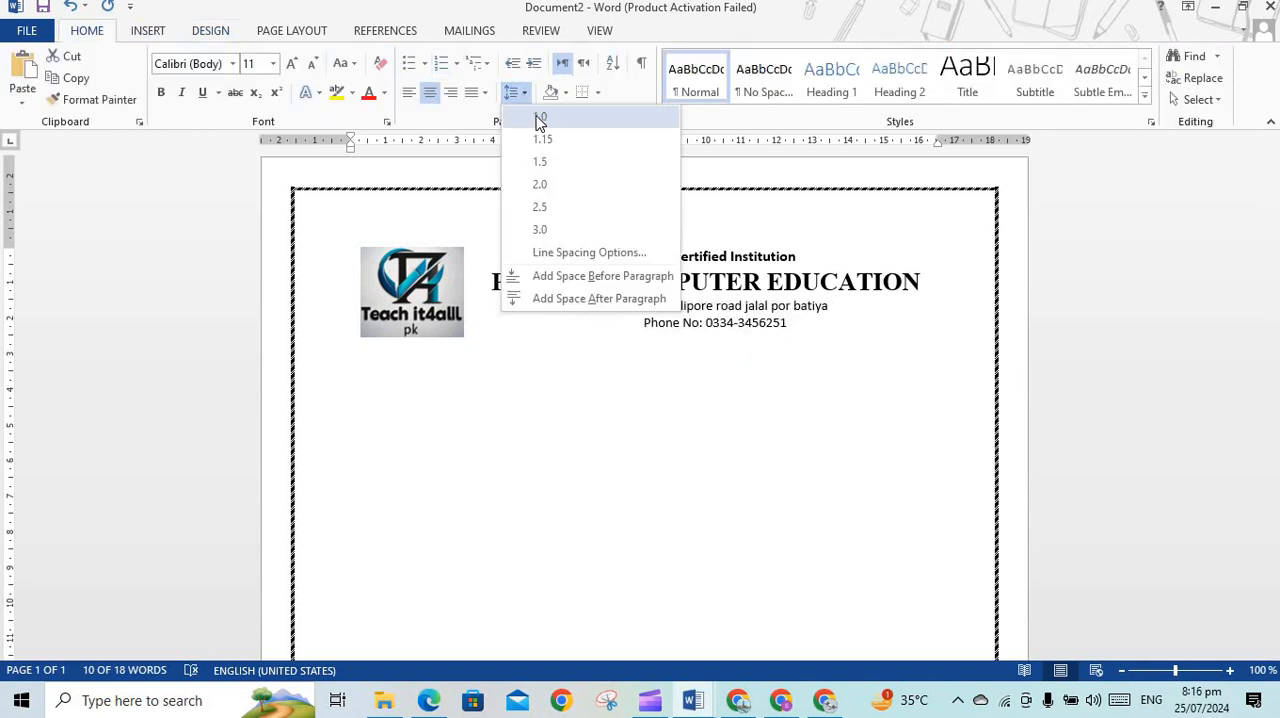
click(537, 119)
click(693, 361)
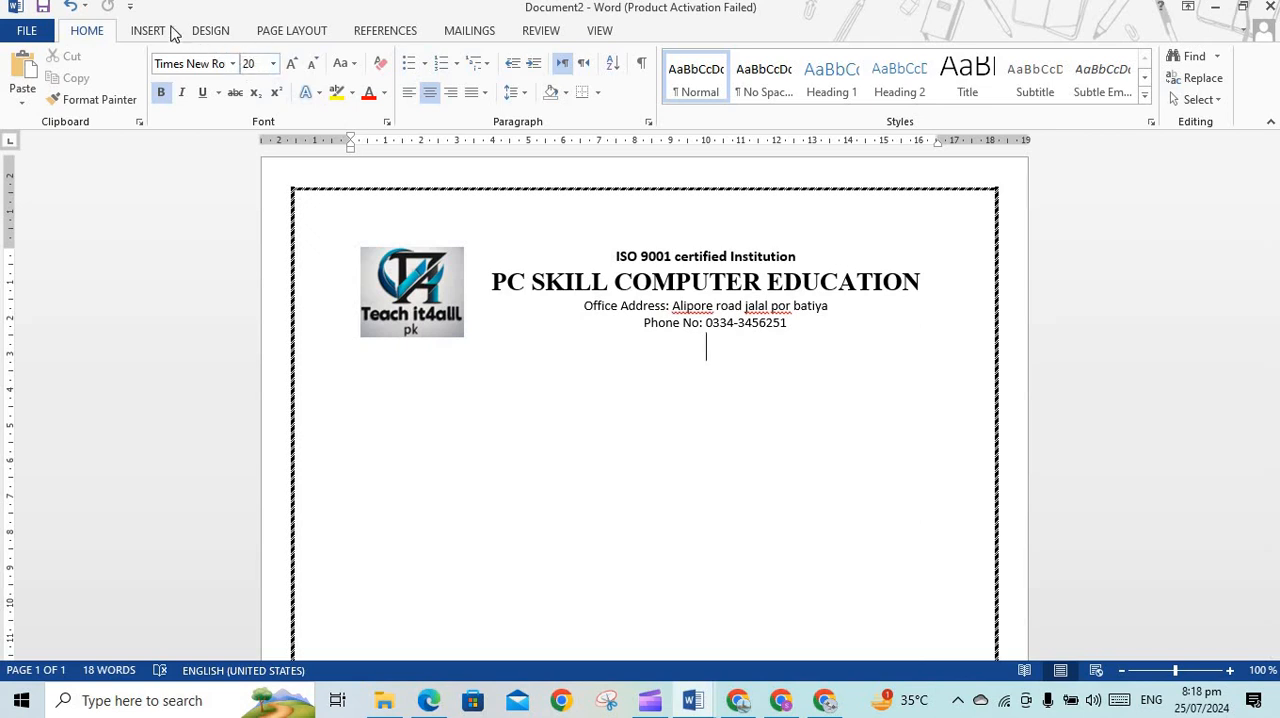
Draw a rounded rectangle about 4.9 cm wide and 1.1 cm high, centred below the phone number line, and round its corners more
click(152, 30)
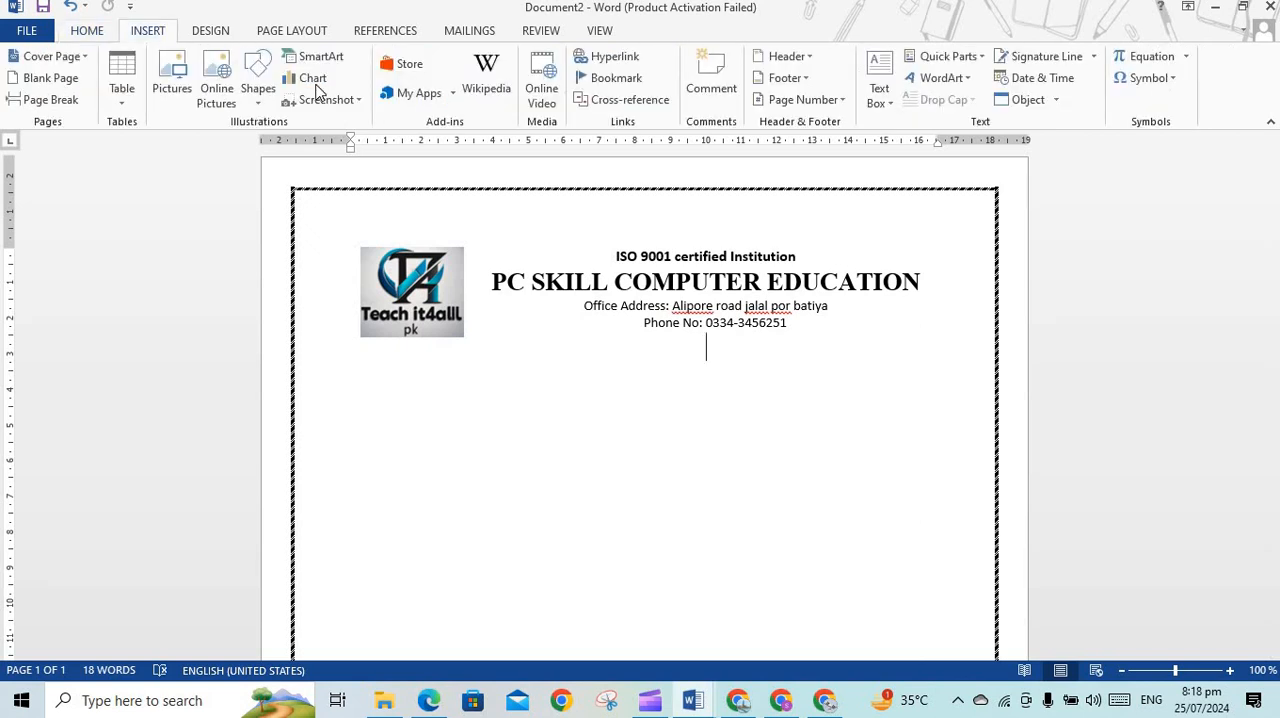
click(256, 100)
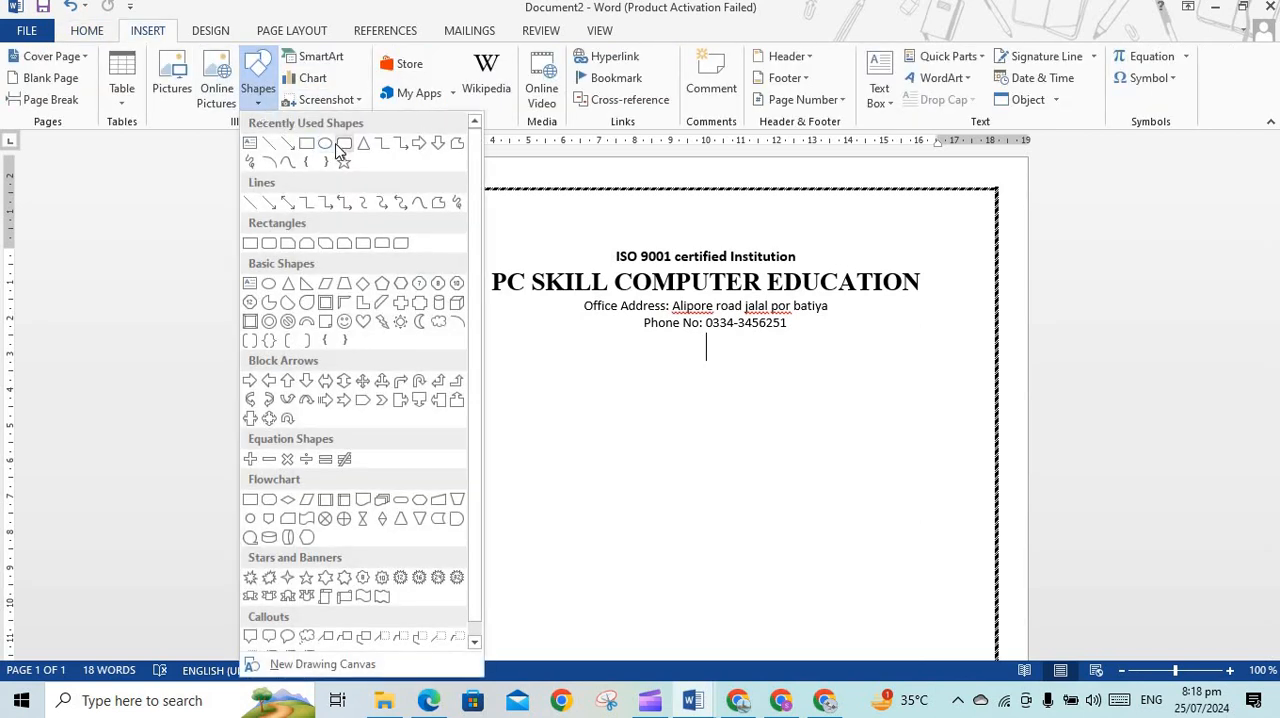
click(343, 145)
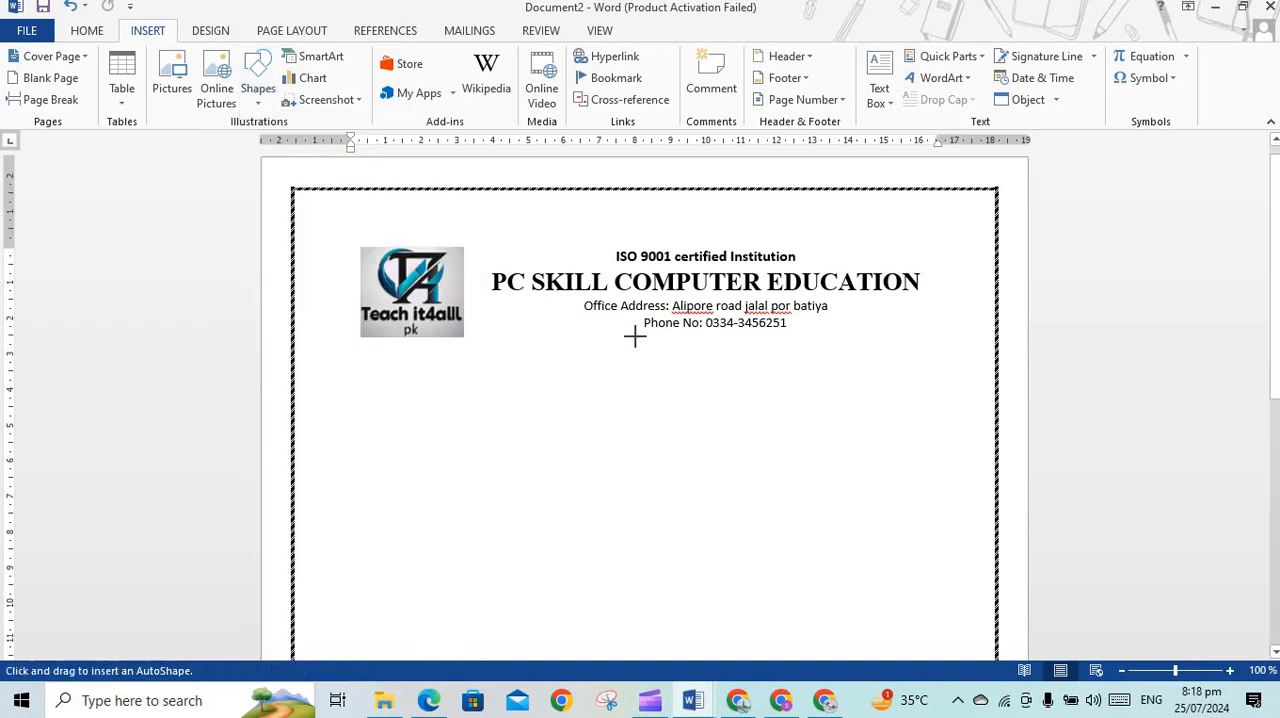
drag(634, 337, 811, 376)
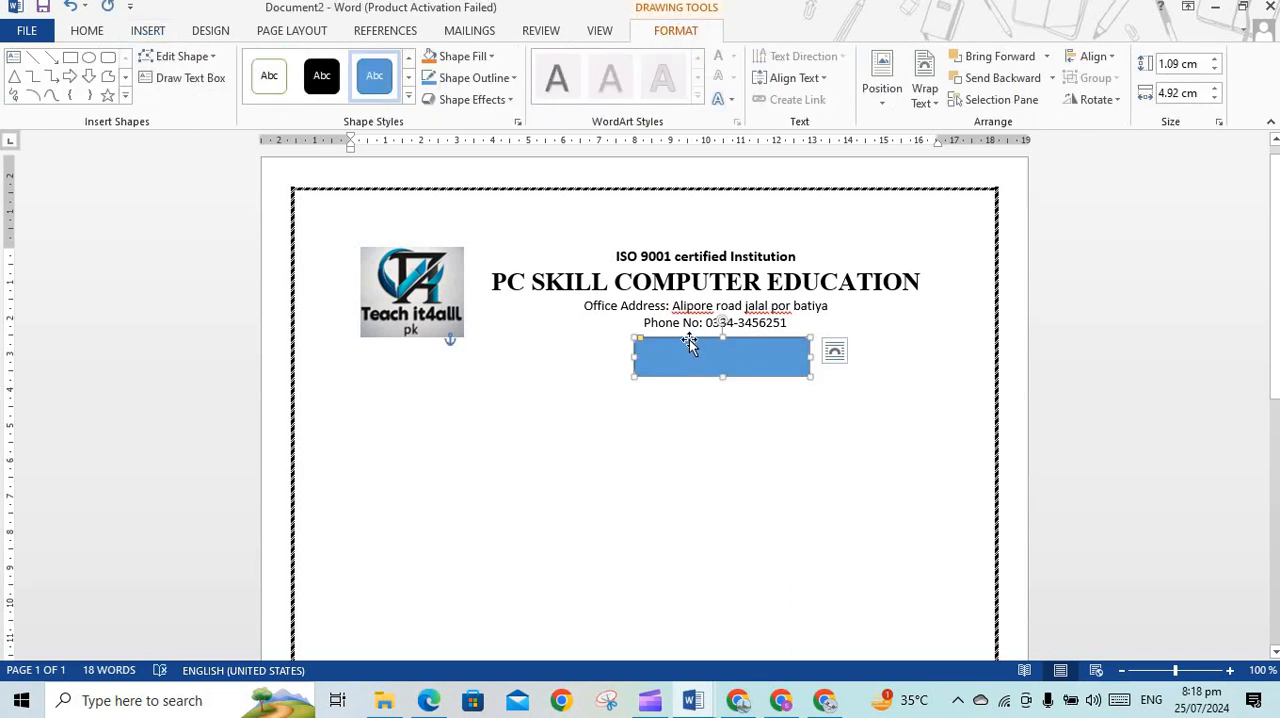
drag(687, 342, 678, 334)
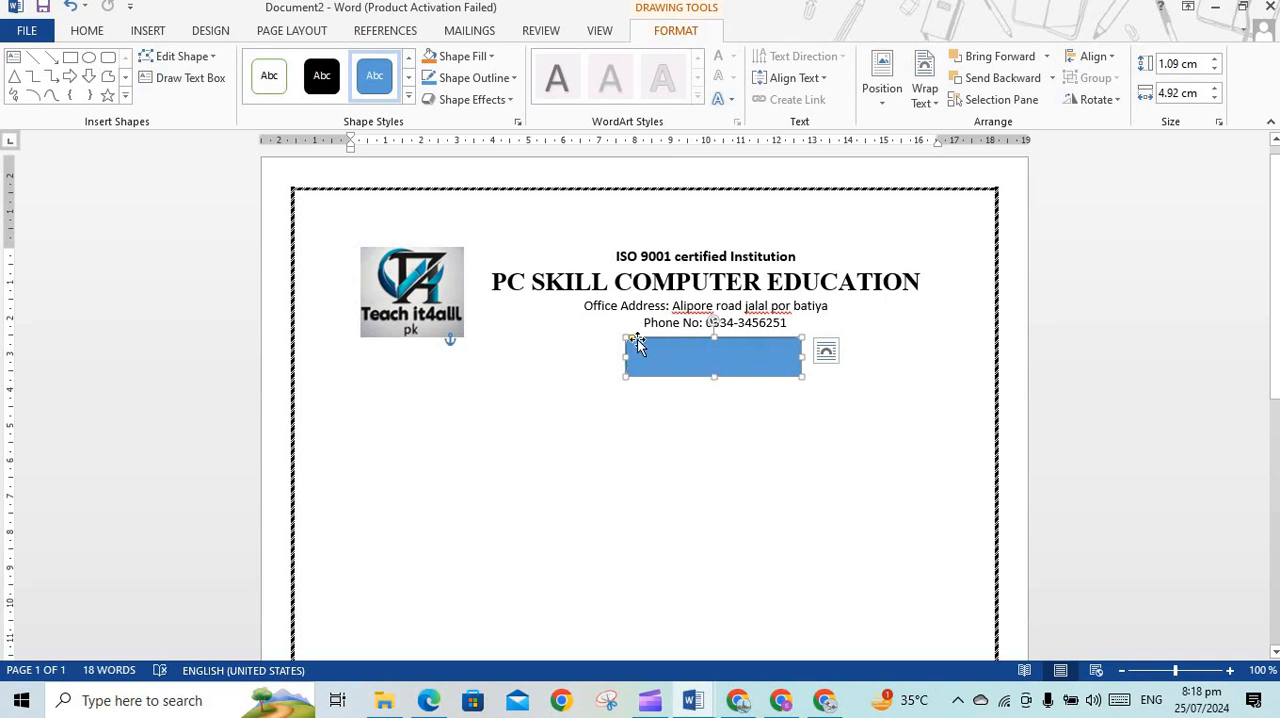
drag(634, 342, 637, 343)
Fill the rounded rectangle with black and paste the copied text "Admission Form" inside it
click(482, 56)
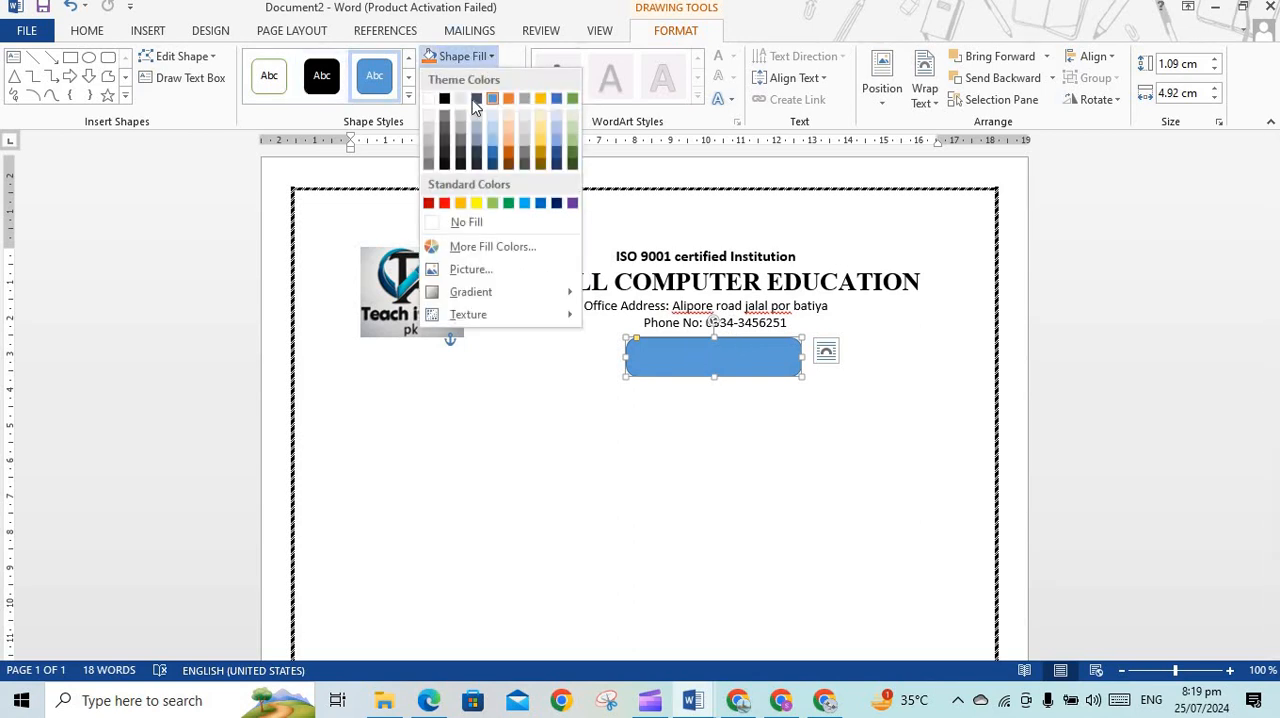
click(444, 98)
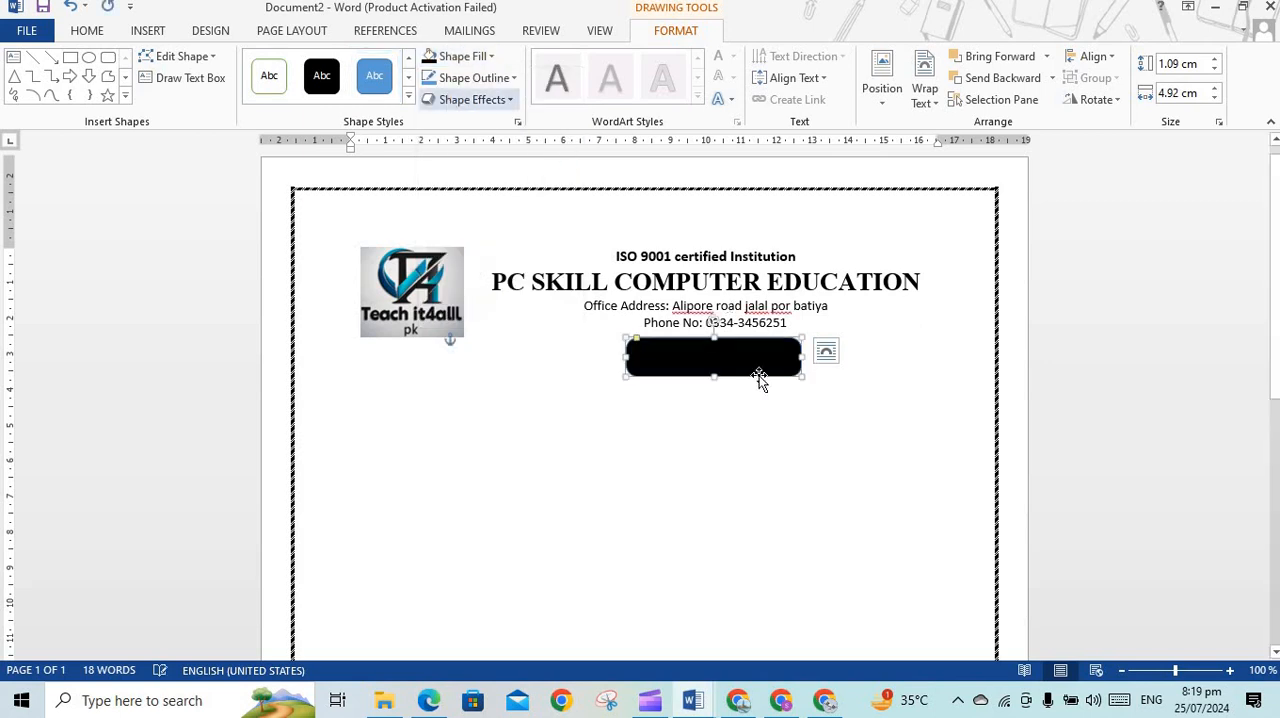
right_click(707, 352)
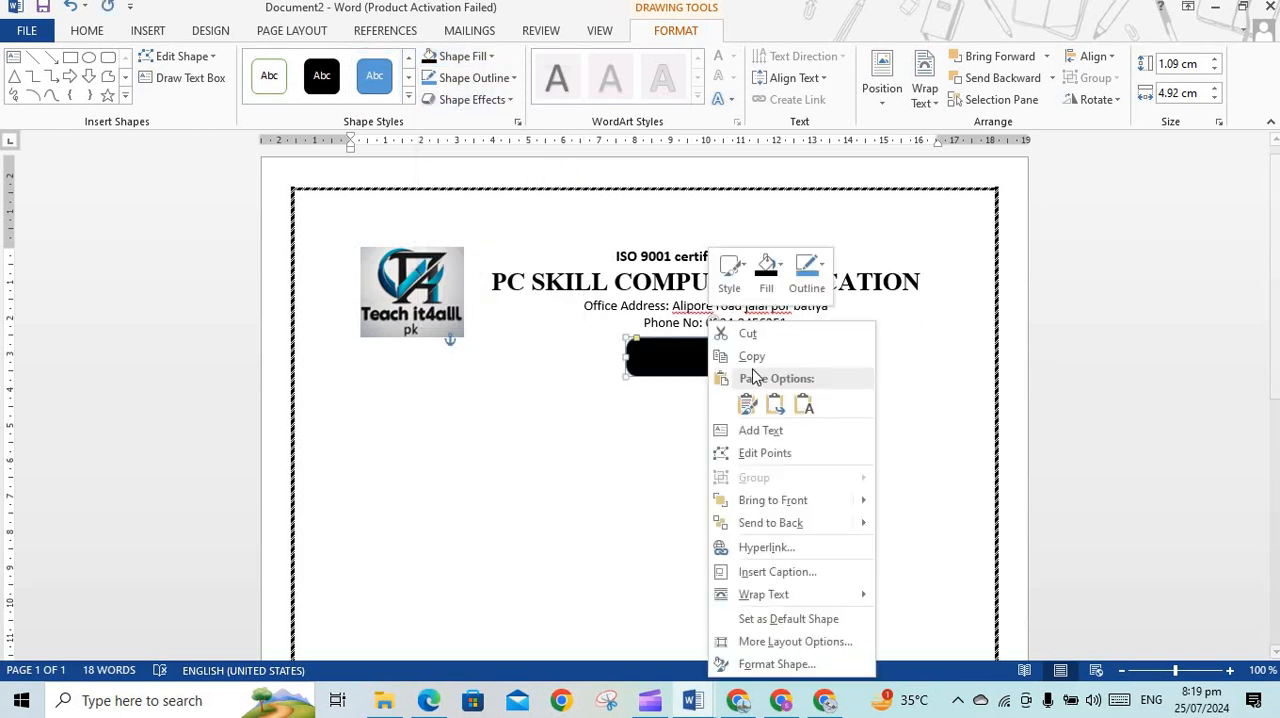
click(765, 431)
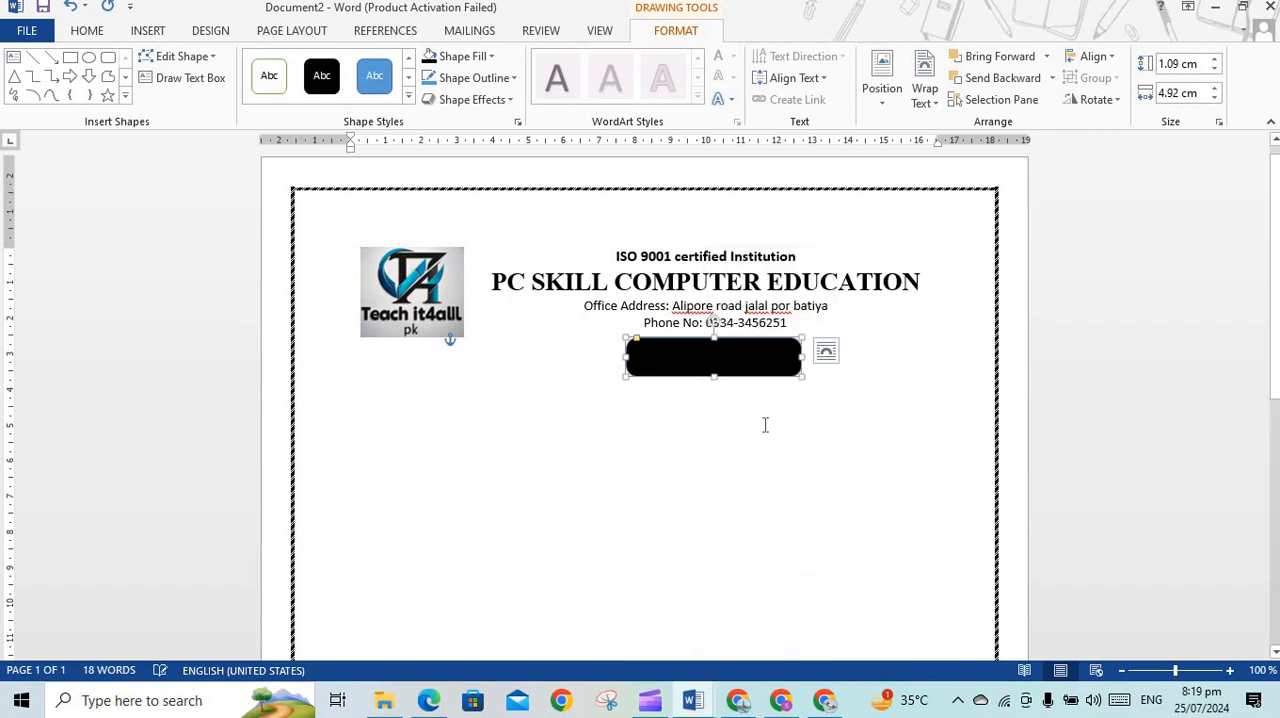
right_click(710, 366)
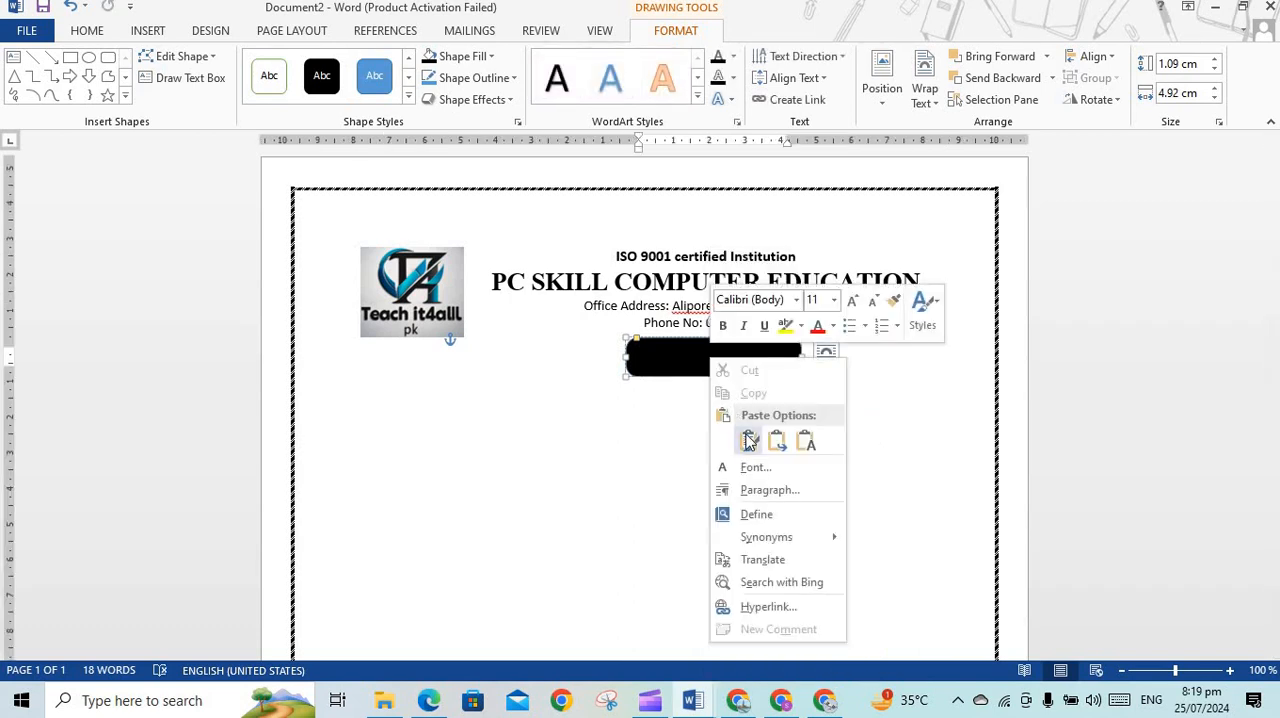
click(747, 440)
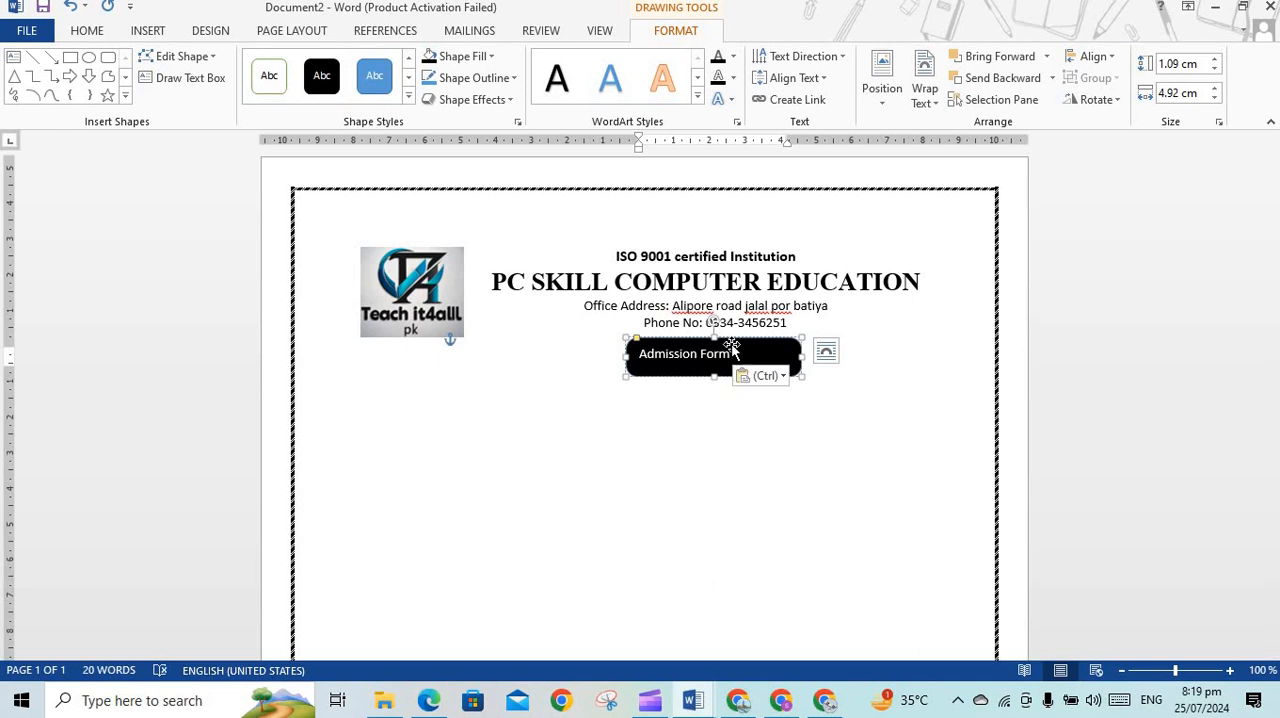
Centre the "Admission Form" text in the black shape and make it bold at 16 pt
drag(730, 354, 640, 354)
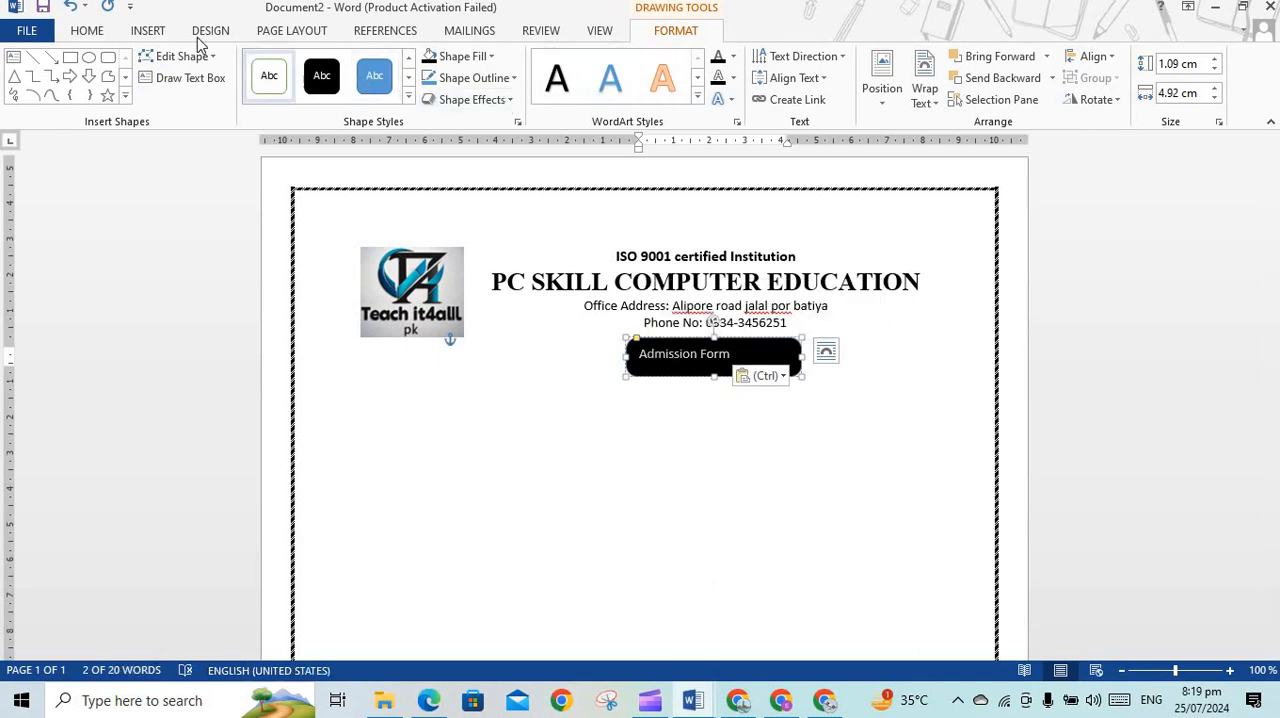
click(96, 34)
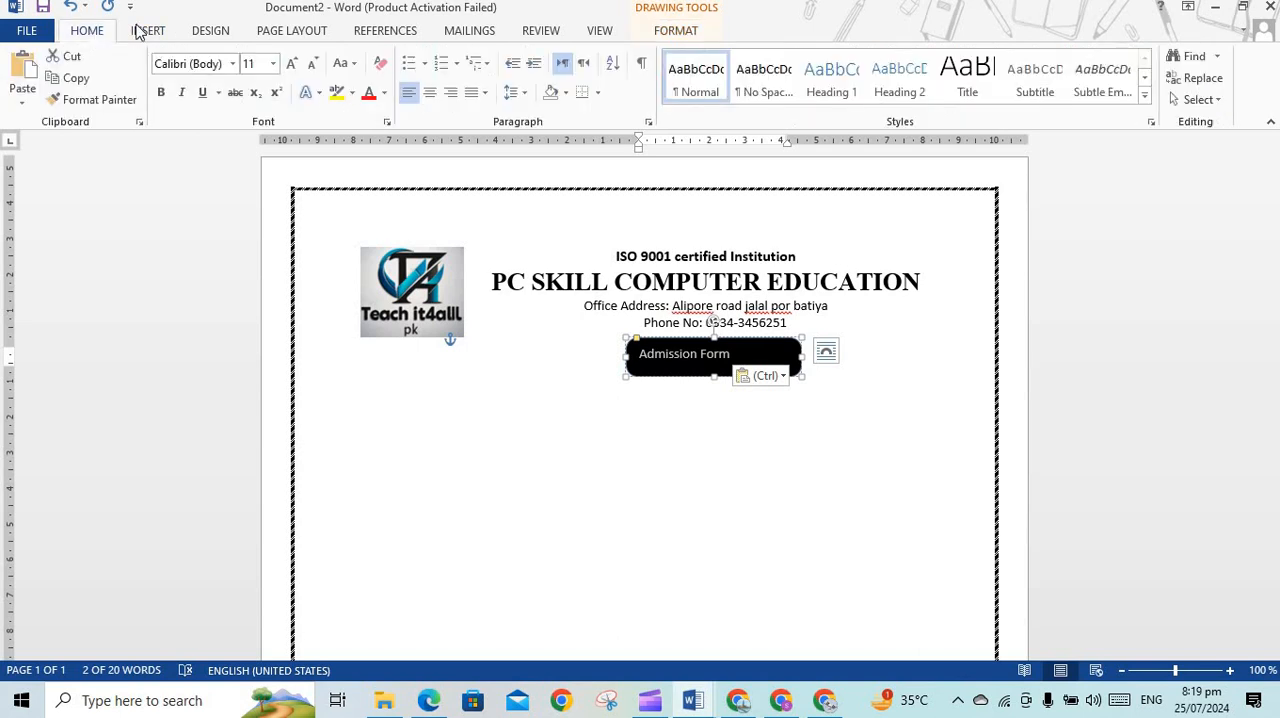
click(429, 92)
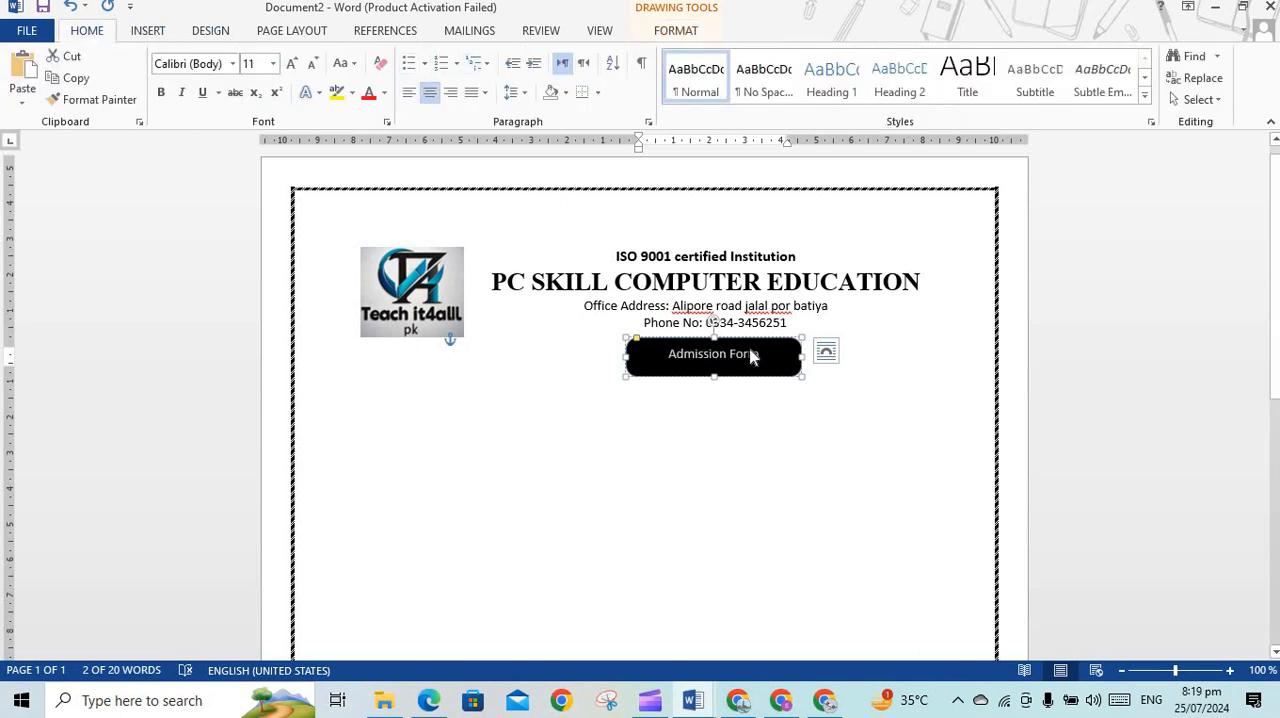
triple_click(748, 351)
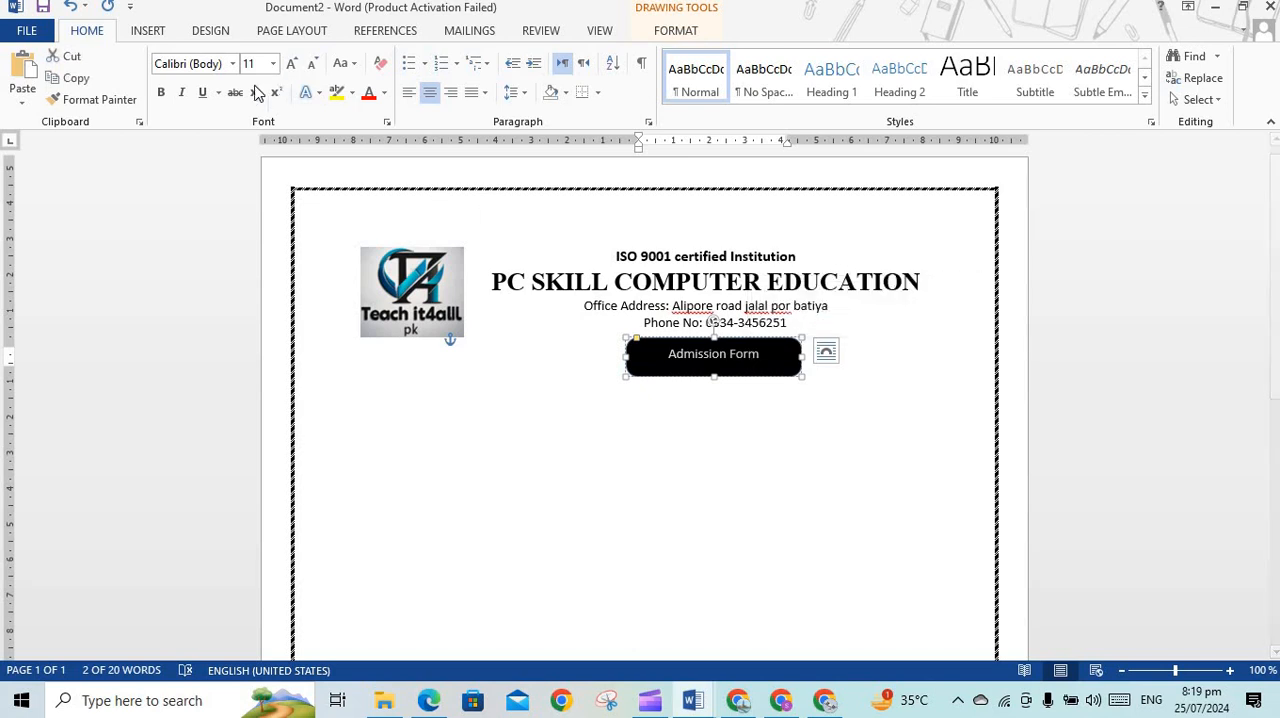
click(161, 93)
click(292, 64)
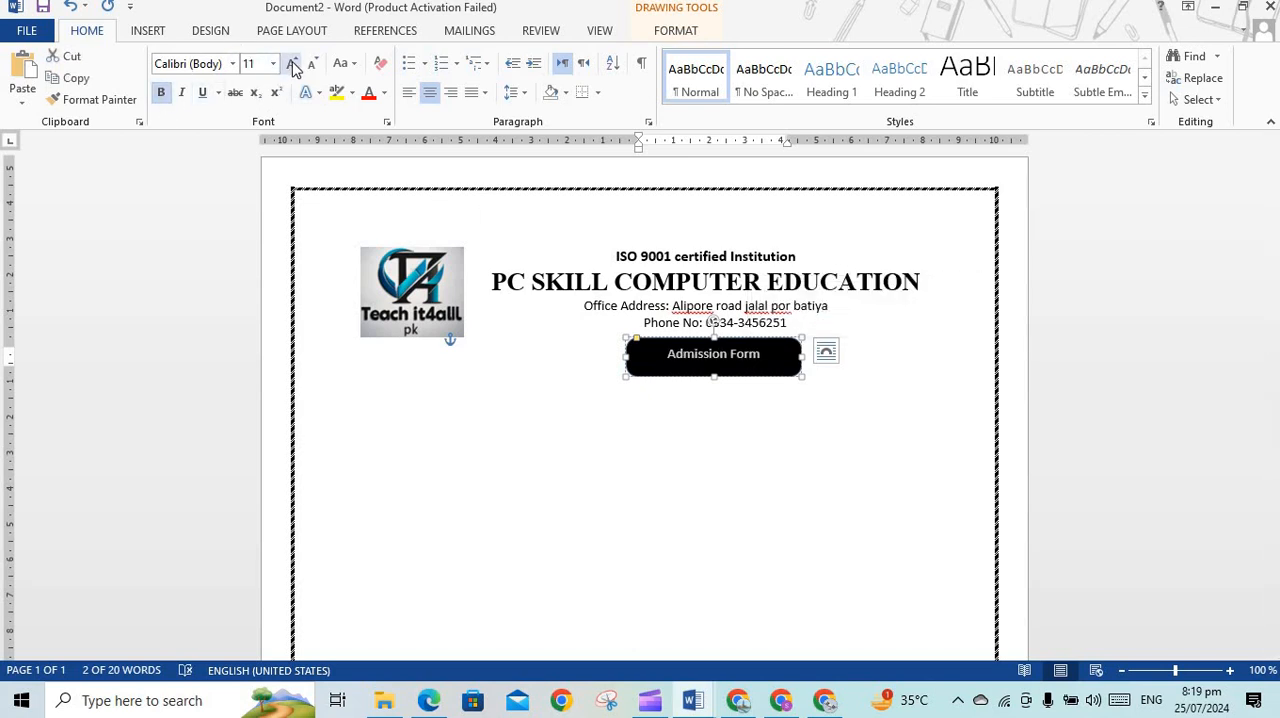
click(292, 64)
click(292, 64)
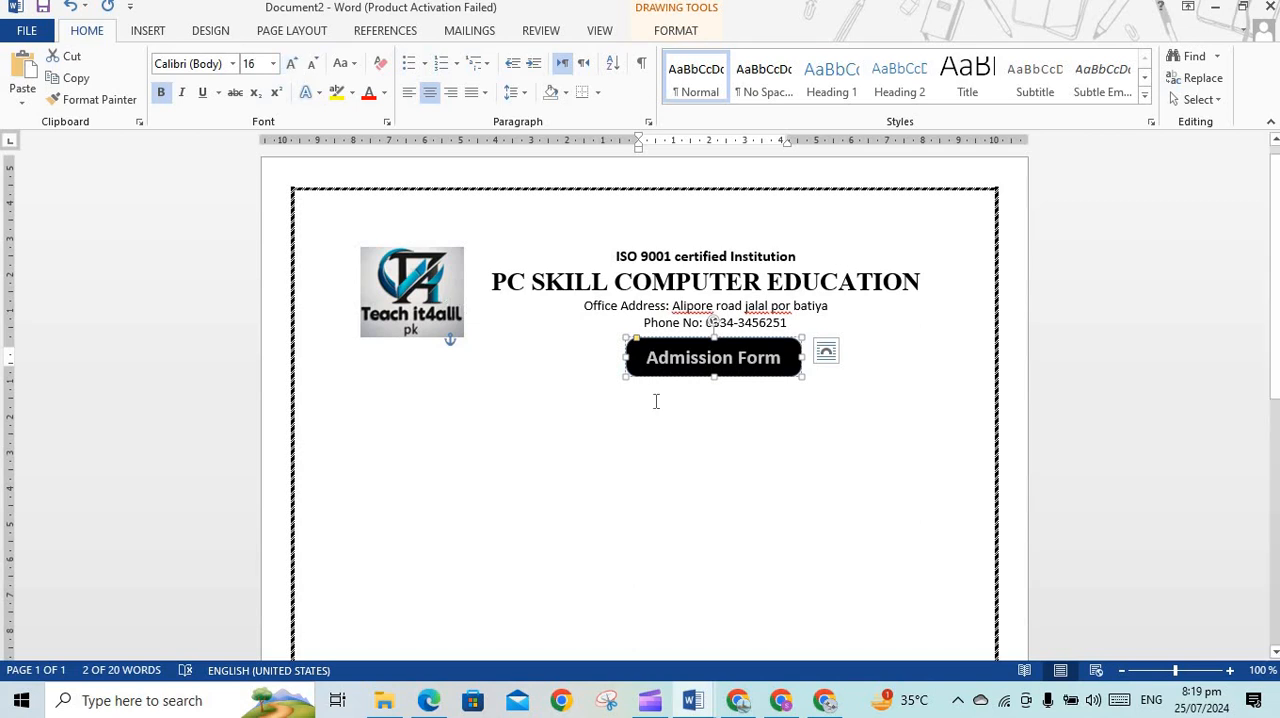
click(837, 360)
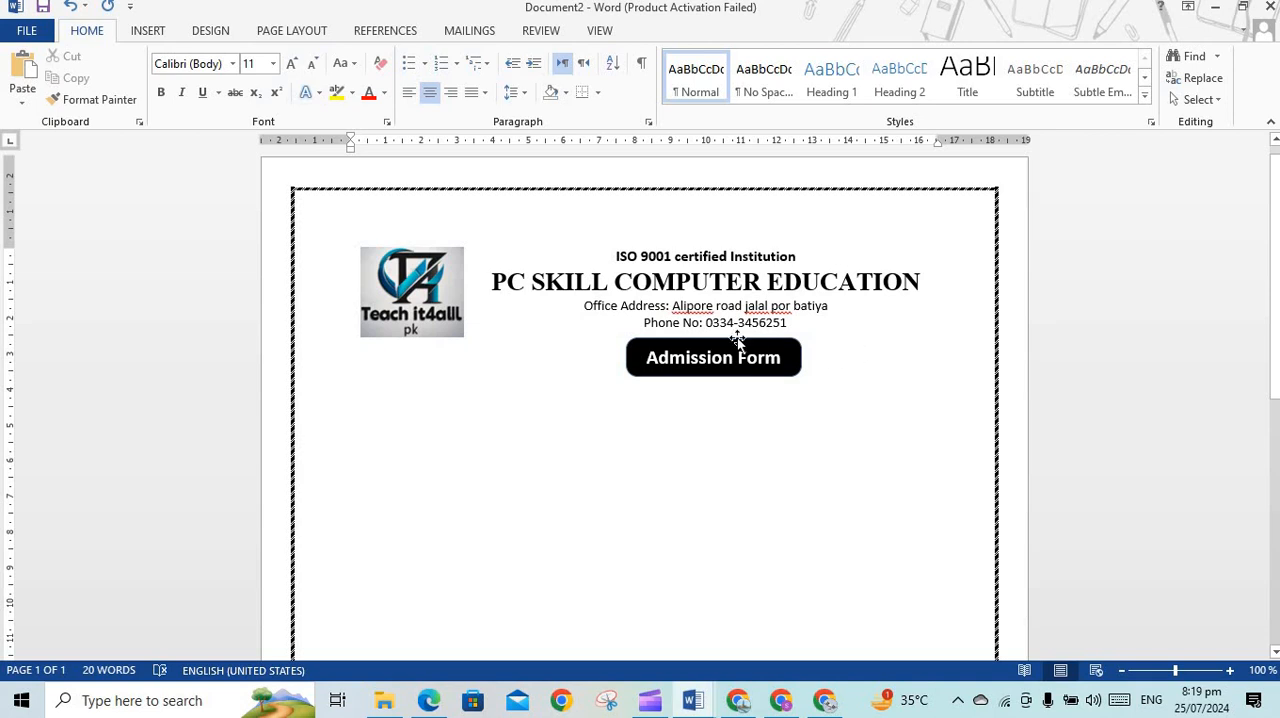
Move the Admission Form label slightly lower and draw a horizontal line about 19.3 cm long above it, spanning the page border
mouse_move(710, 341)
mouse_down()
mouse_move(704, 351)
mouse_move(716, 351)
mouse_up()
click(493, 383)
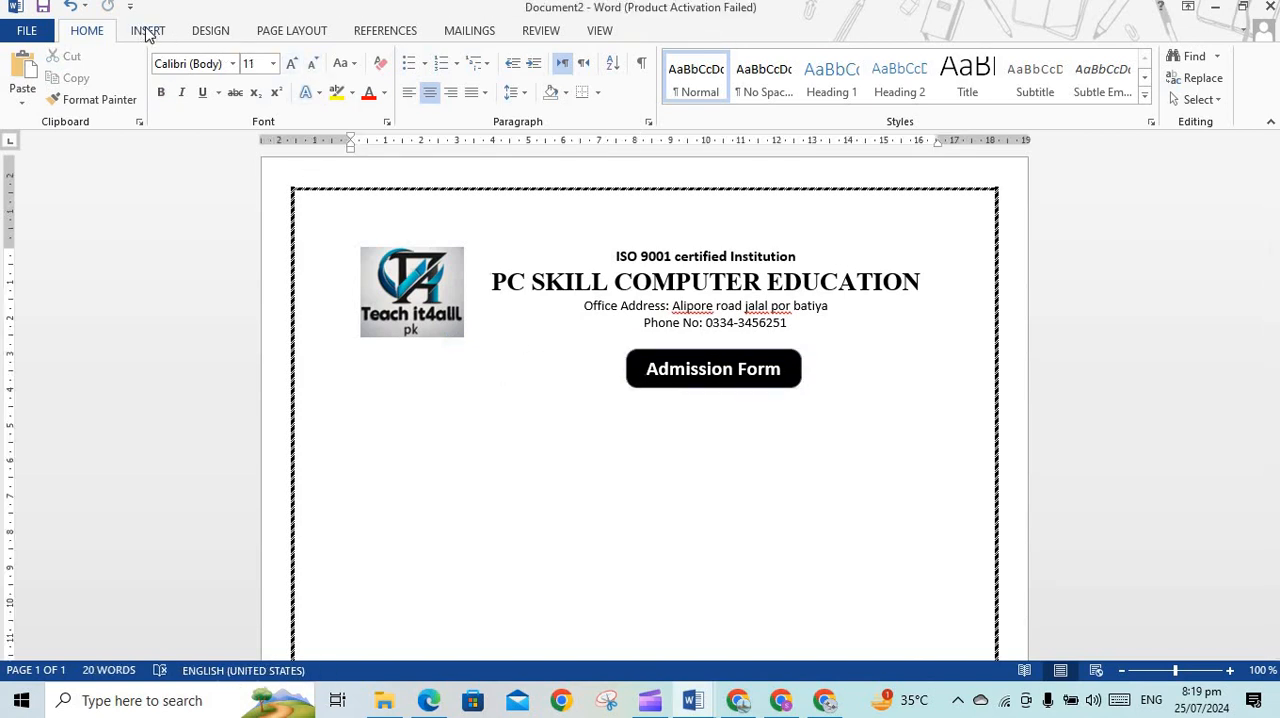
click(148, 30)
click(257, 95)
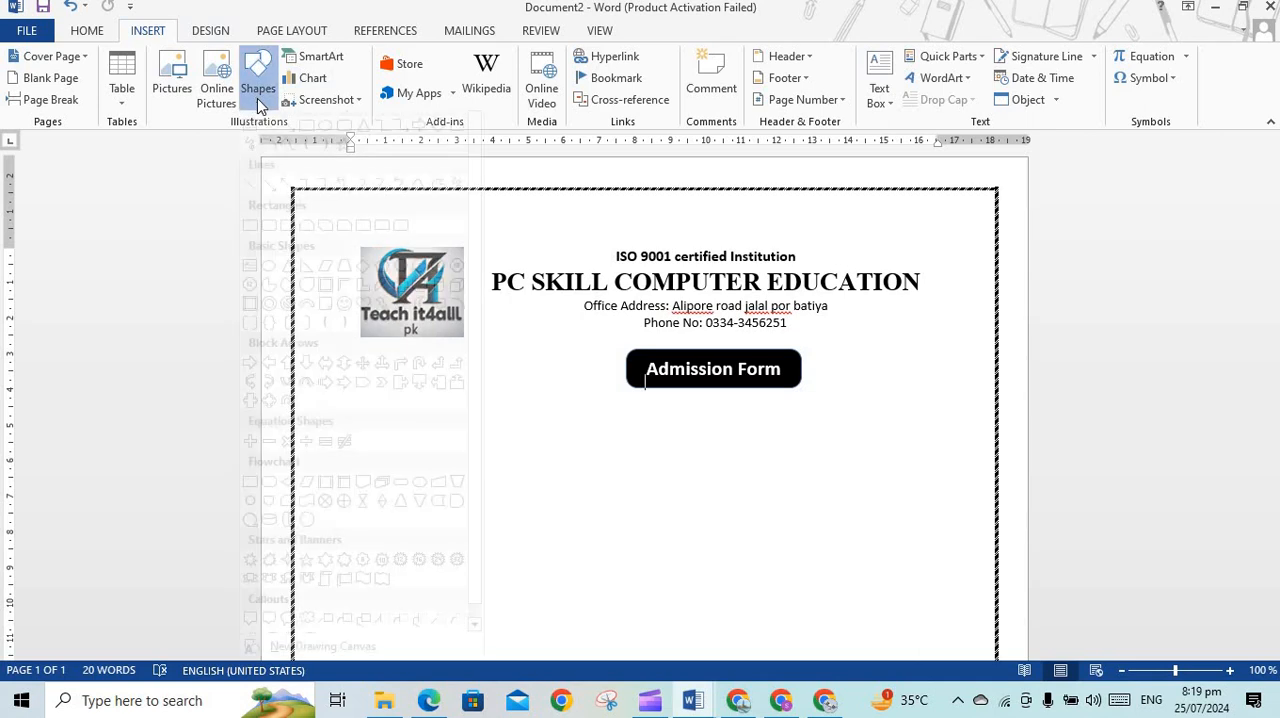
click(276, 146)
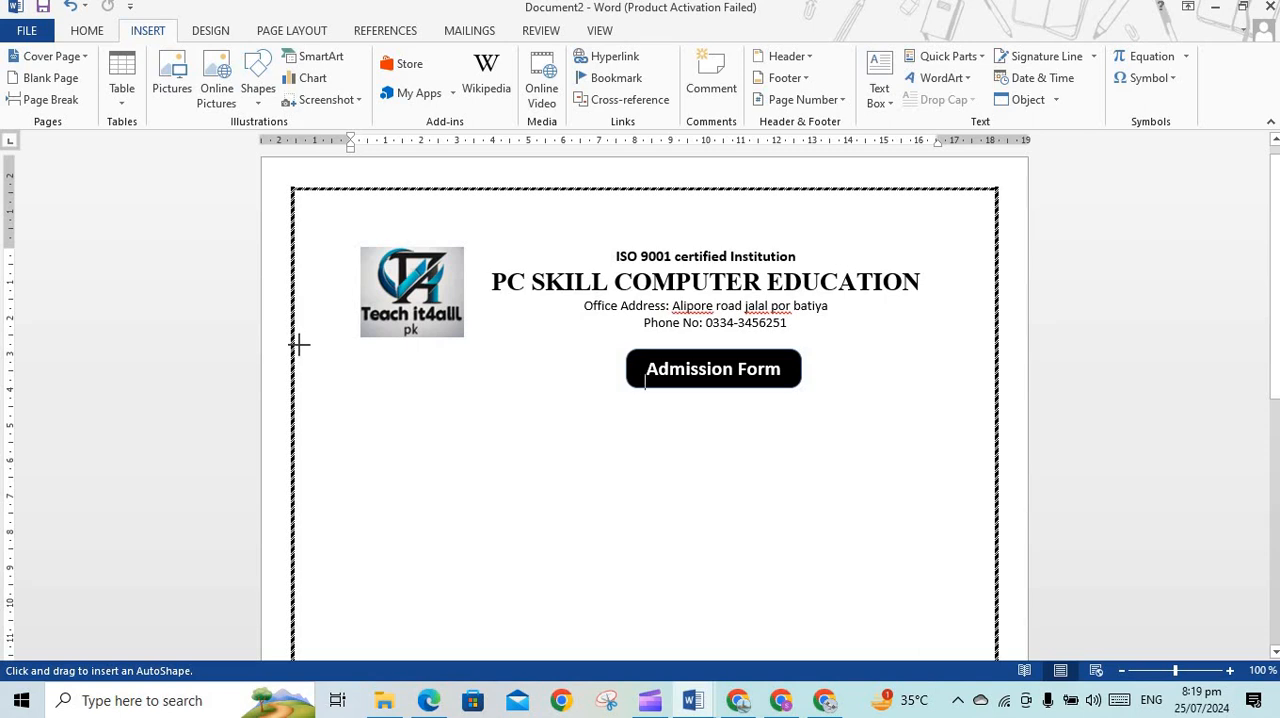
mouse_move(294, 345)
mouse_down()
mouse_move(676, 313)
mouse_move(980, 336)
mouse_up()
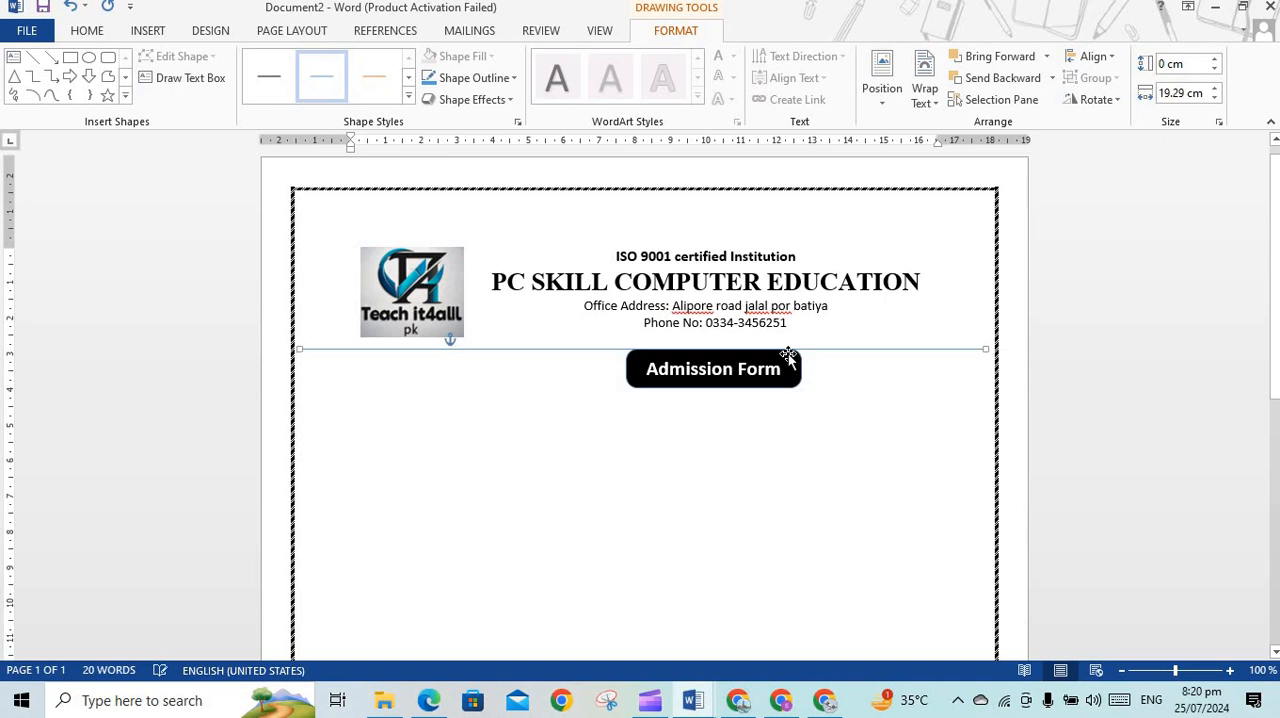
click(705, 355)
drag(705, 355, 703, 360)
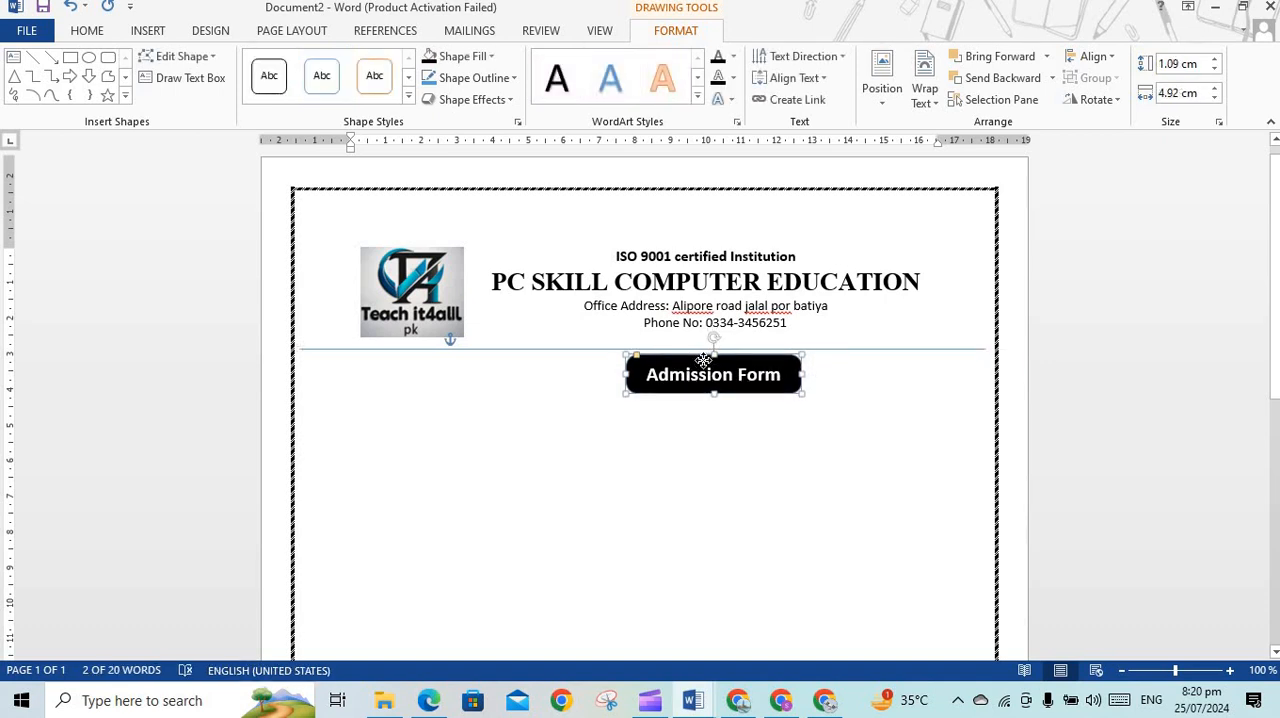
click(669, 435)
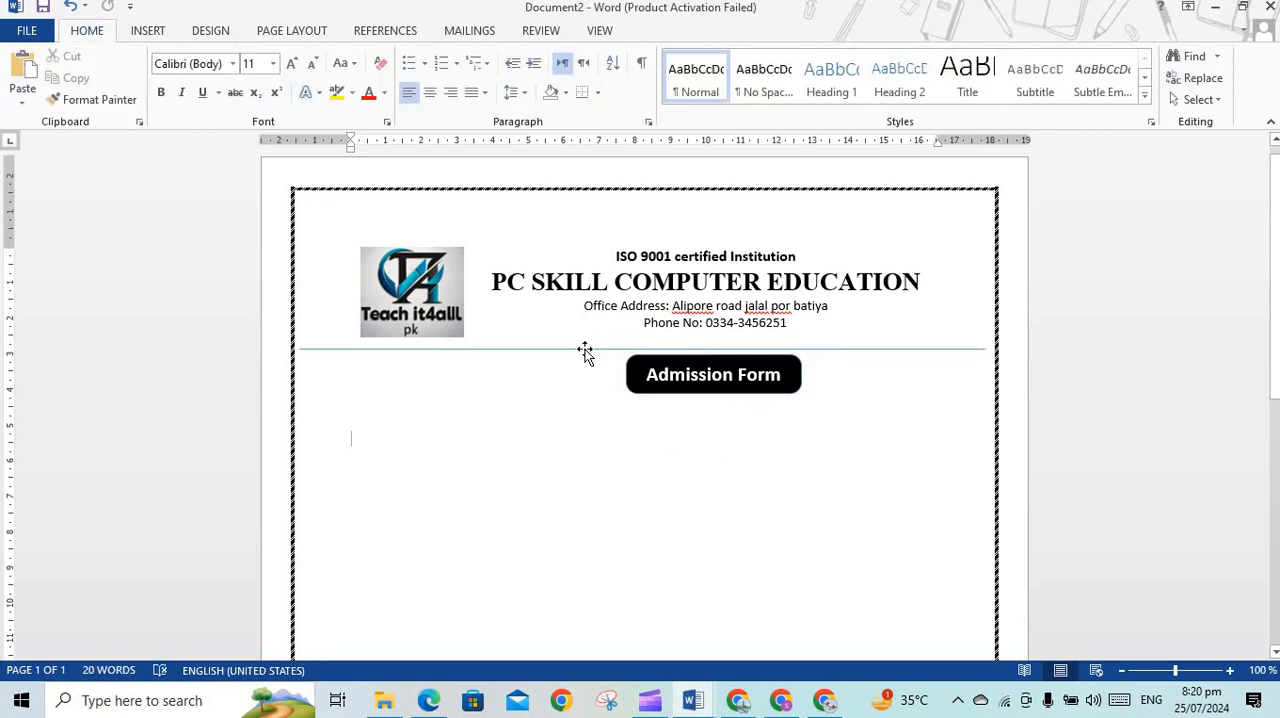
Nudge the horizontal line up to sit just below the logo and phone number line
click(585, 350)
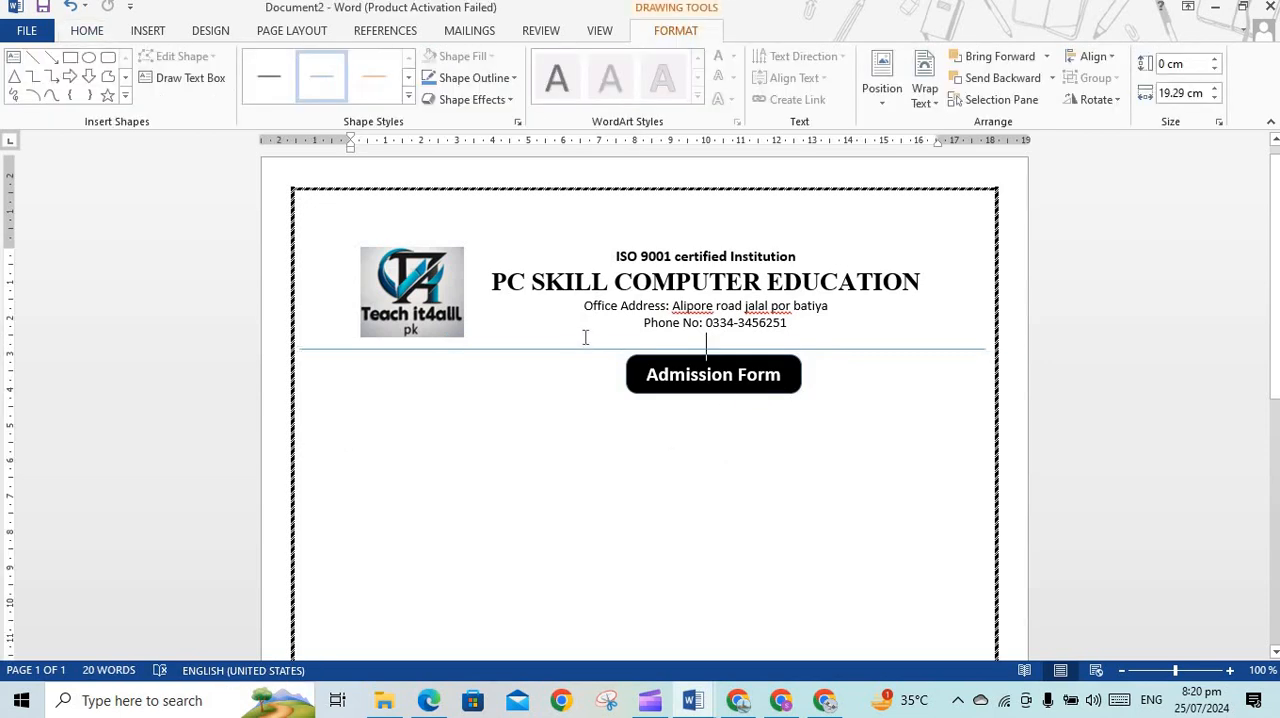
click(580, 348)
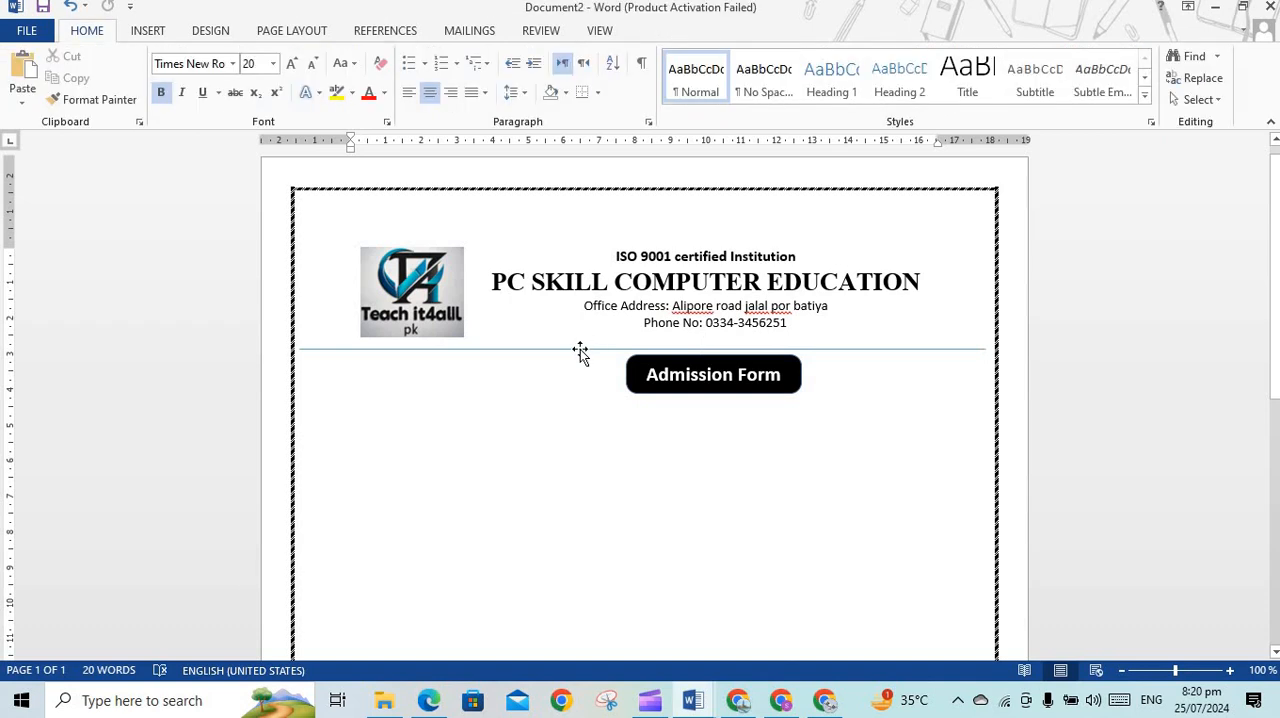
click(580, 349)
key(Up)
key(Up)
key(Up)
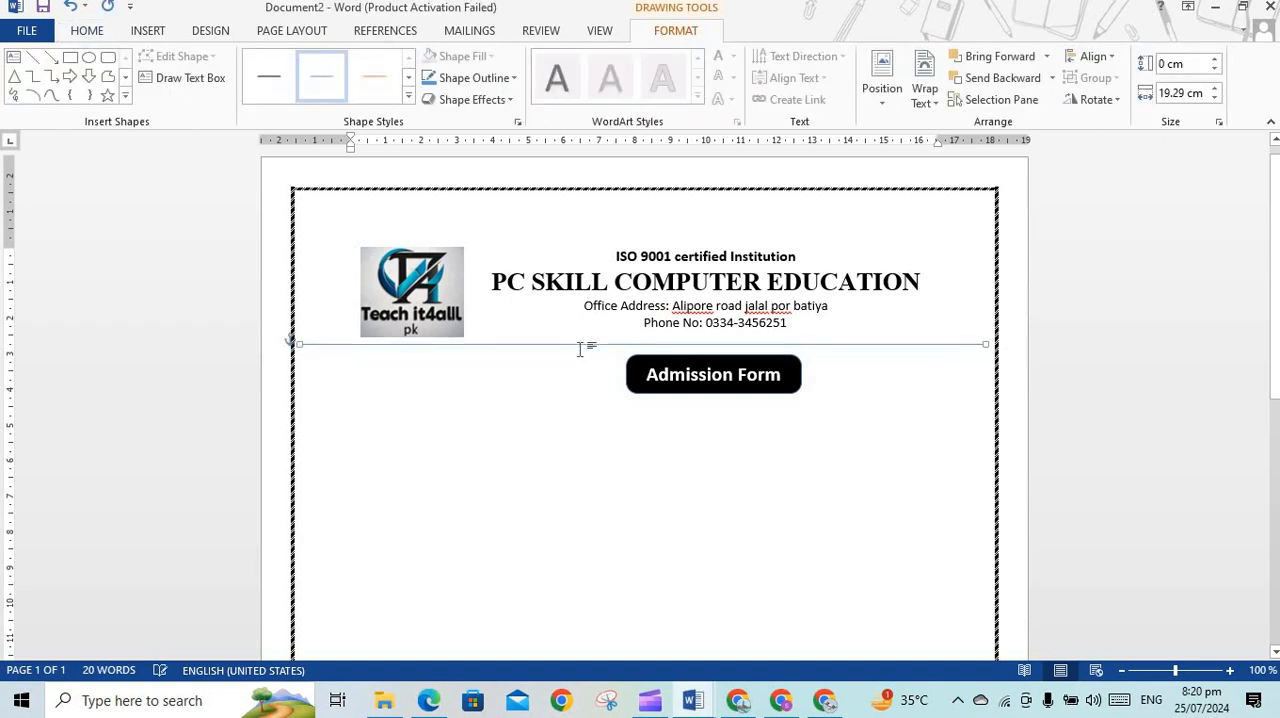
key(Up)
key(Up)
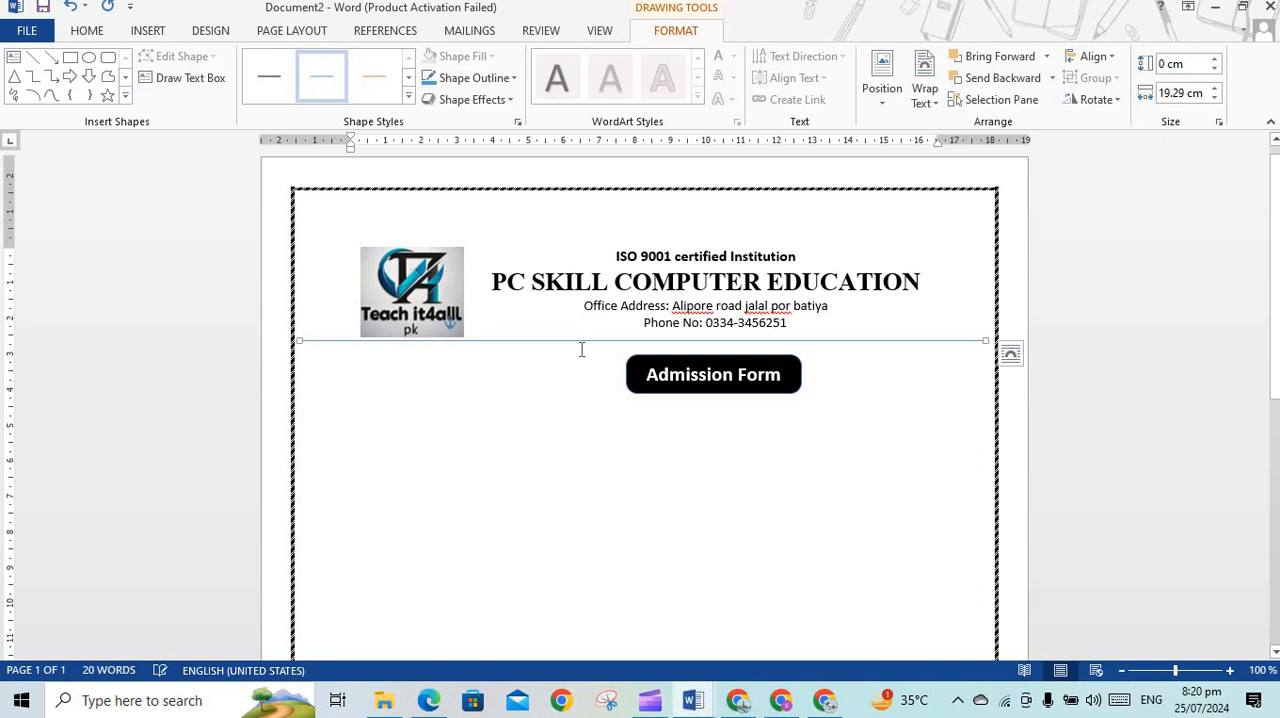
click(602, 408)
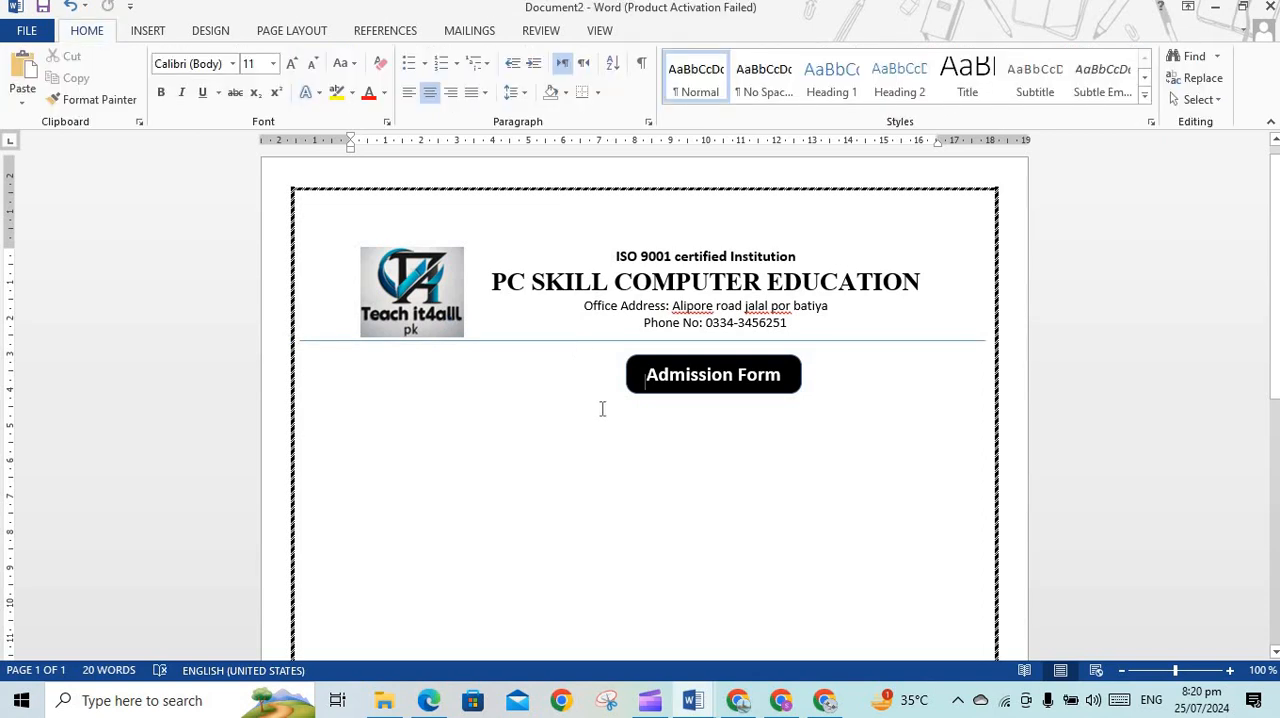
key(ctrl+z)
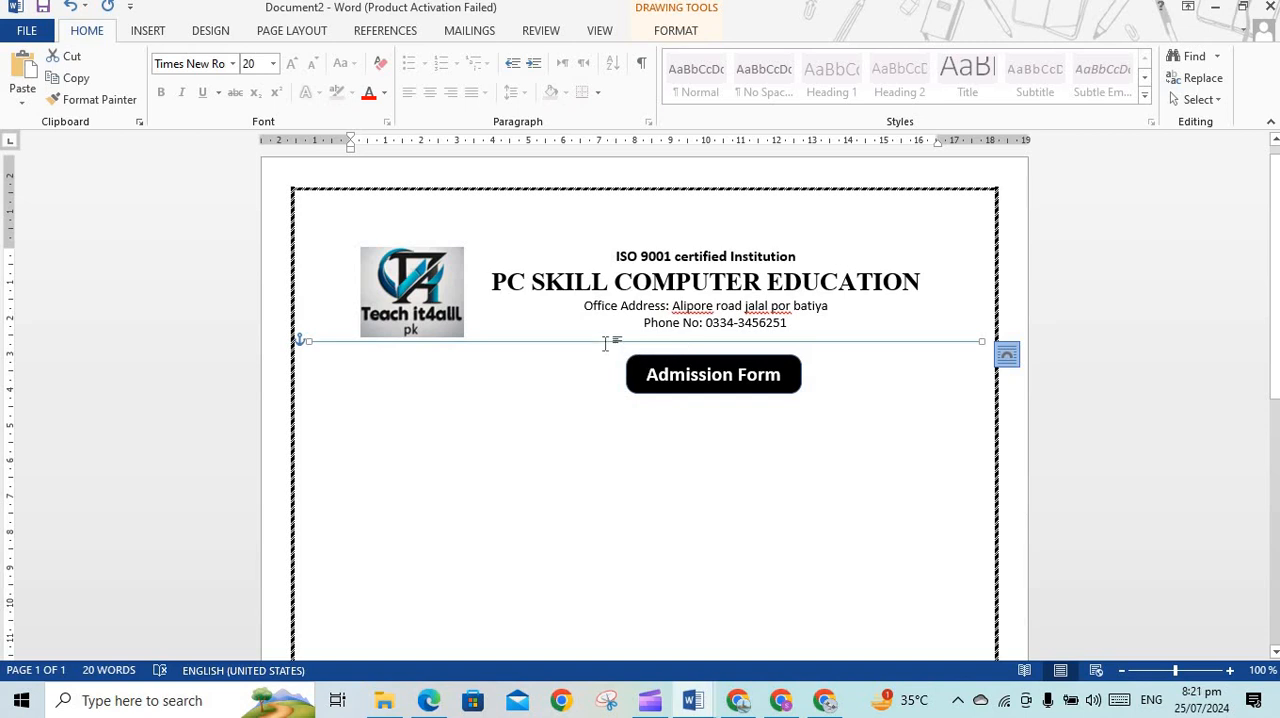
Set the weight of the separator line below the heading to 2¼ pt
click(675, 31)
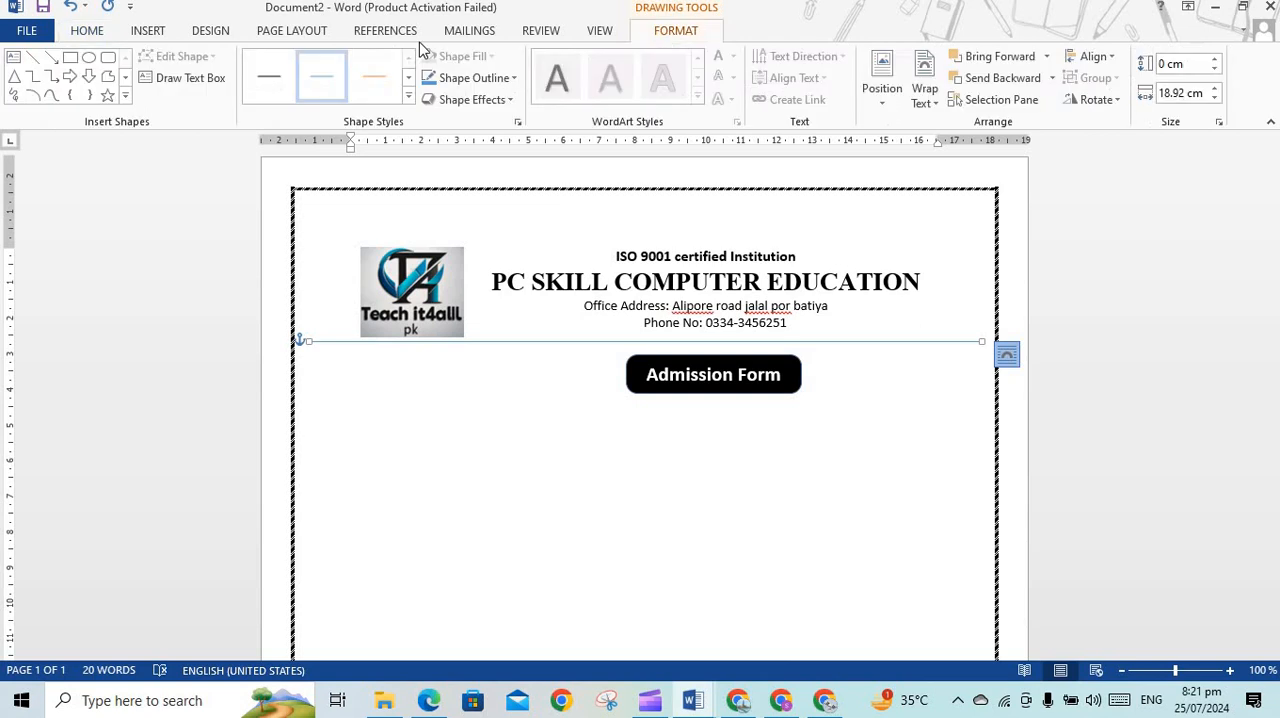
click(514, 80)
click(512, 80)
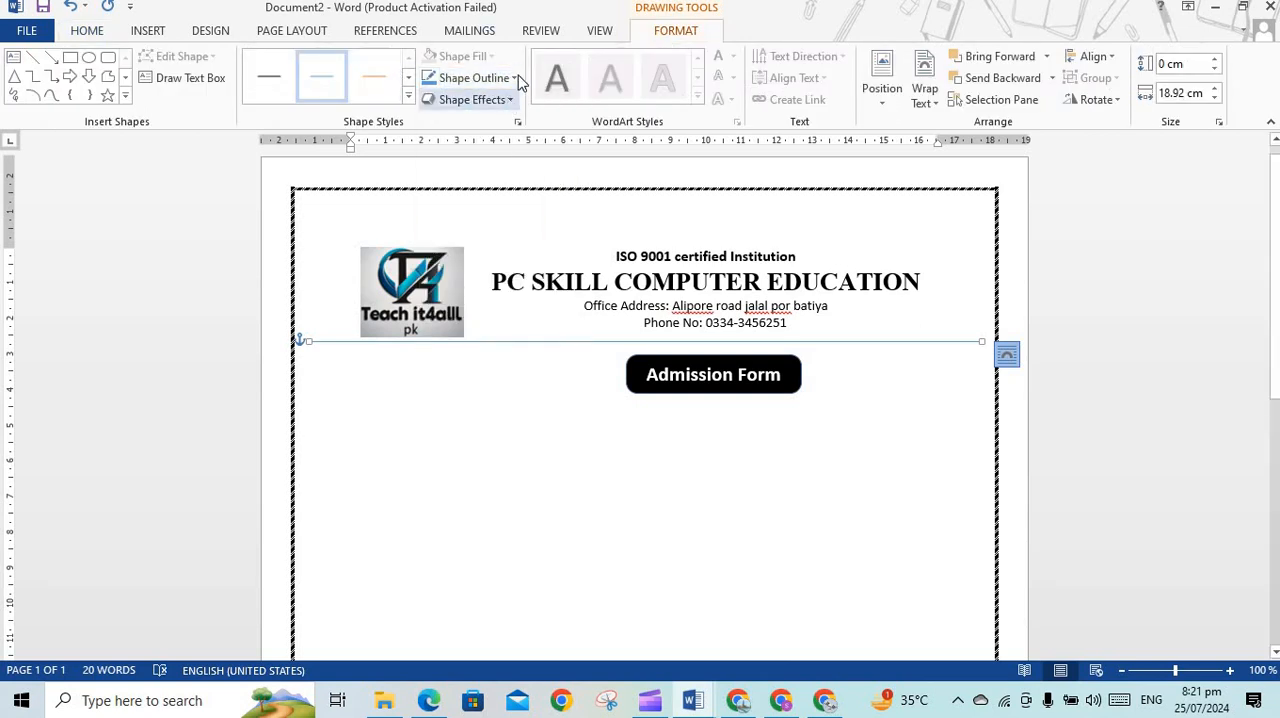
click(514, 78)
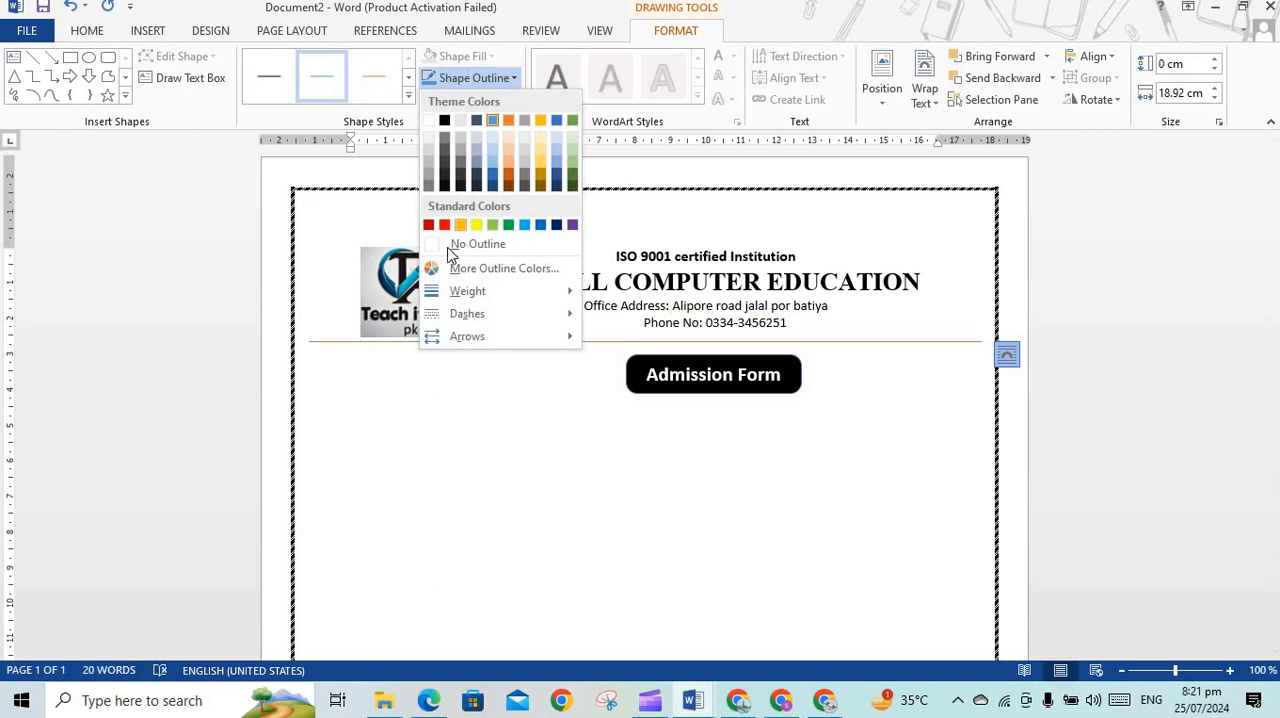
mouse_move(480, 298)
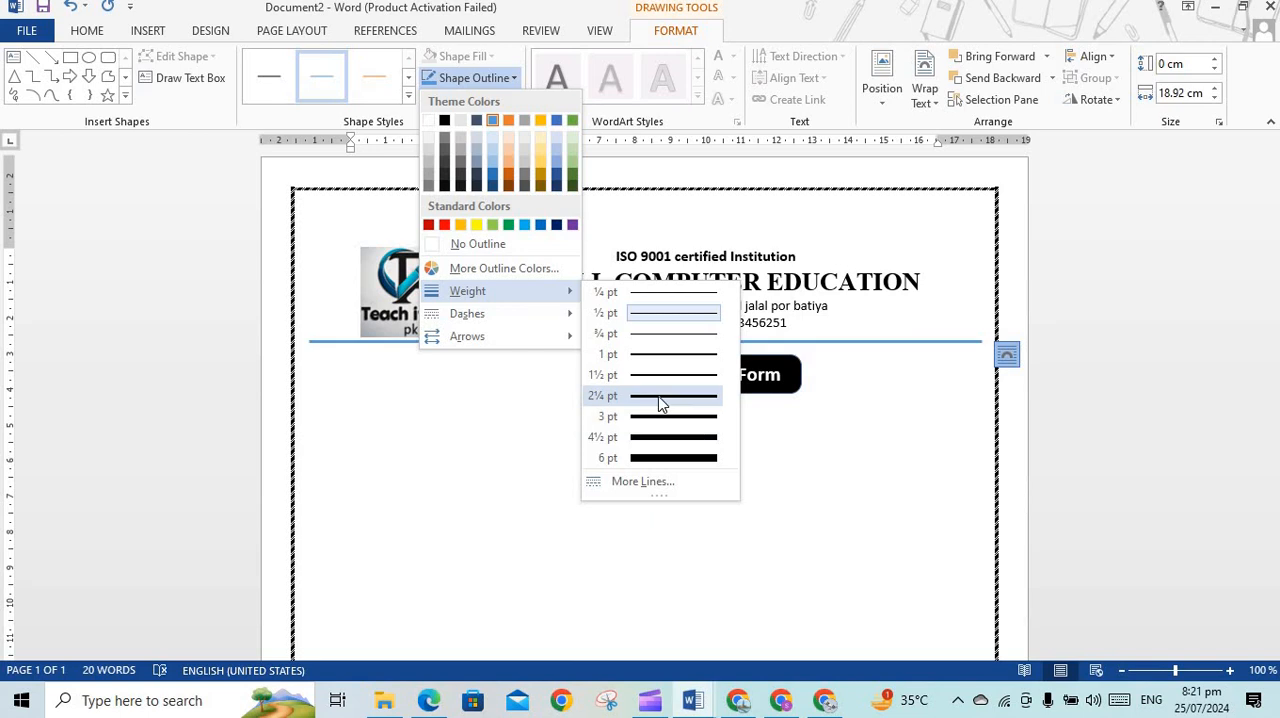
click(658, 395)
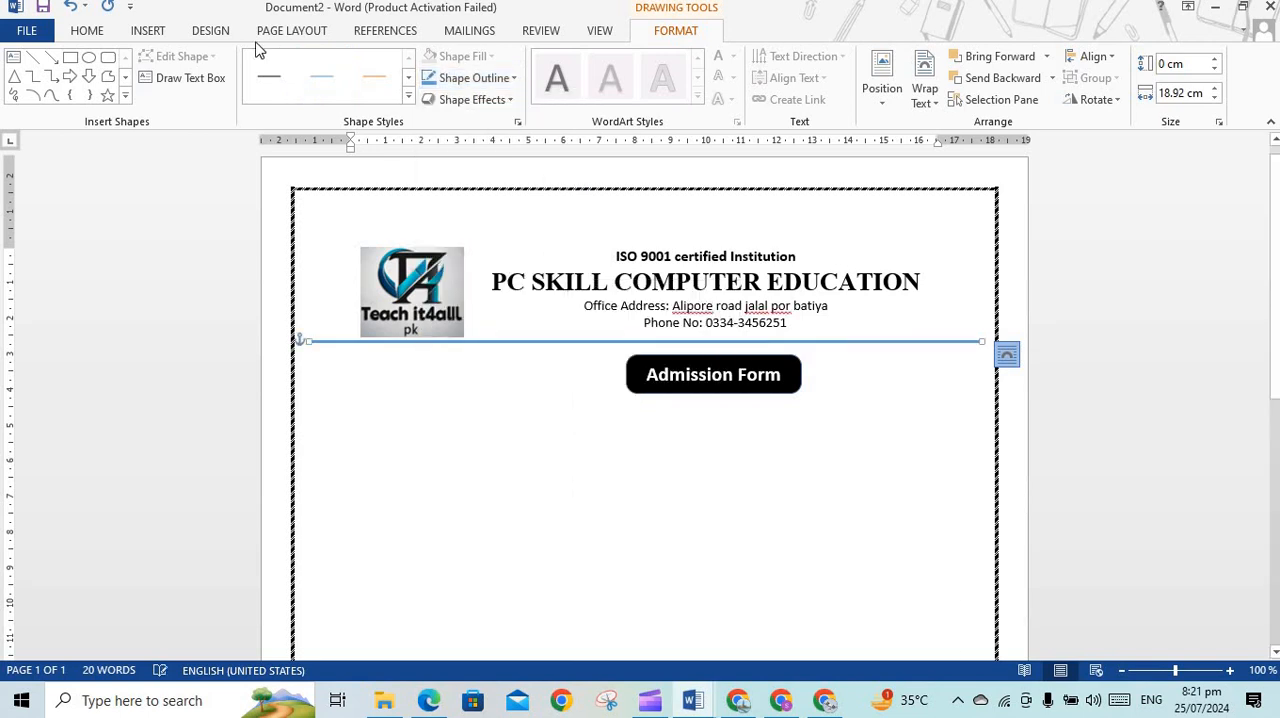
Apply the black preset style to the separator line and set its outline to black at 2¼ pt
click(290, 80)
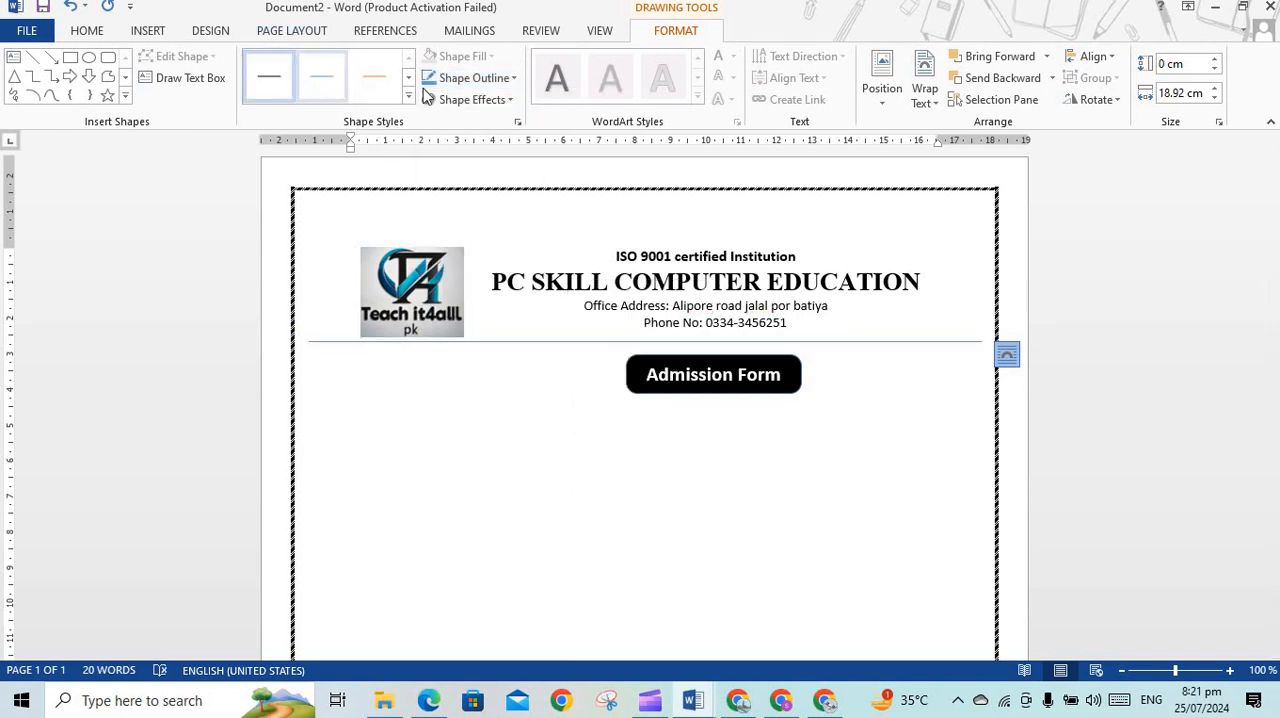
click(497, 86)
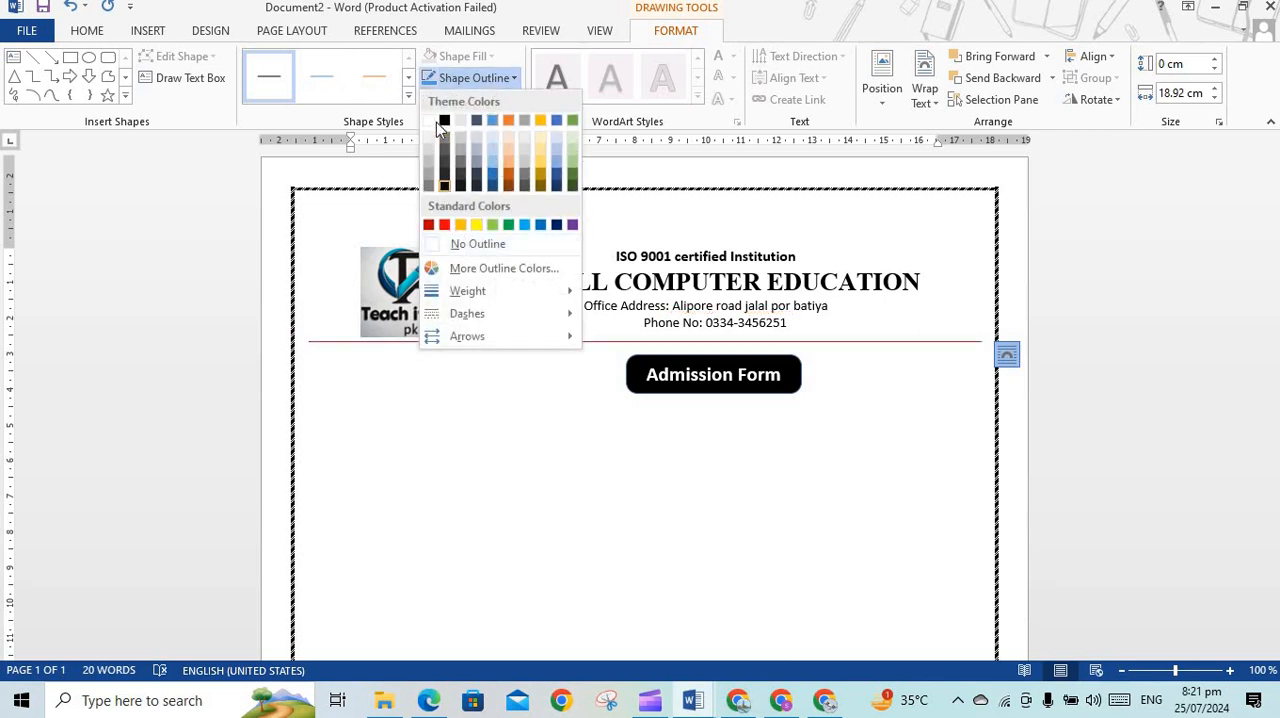
click(445, 121)
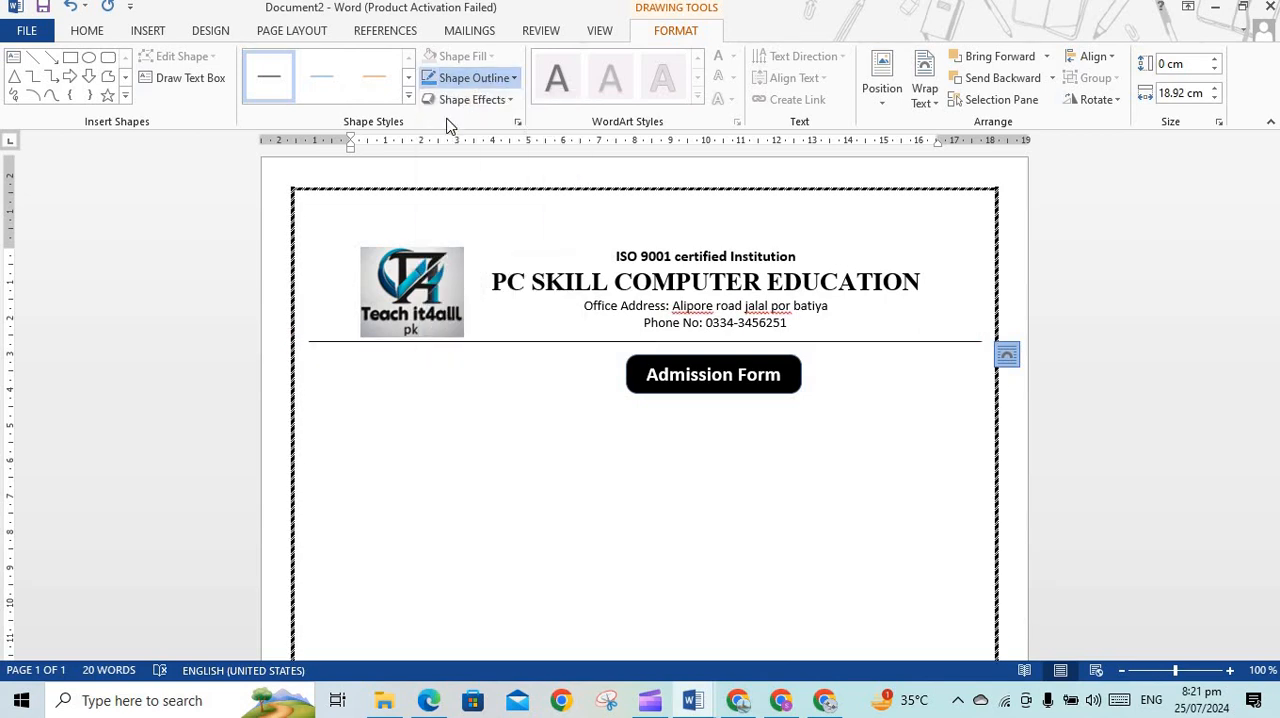
click(505, 79)
mouse_move(440, 290)
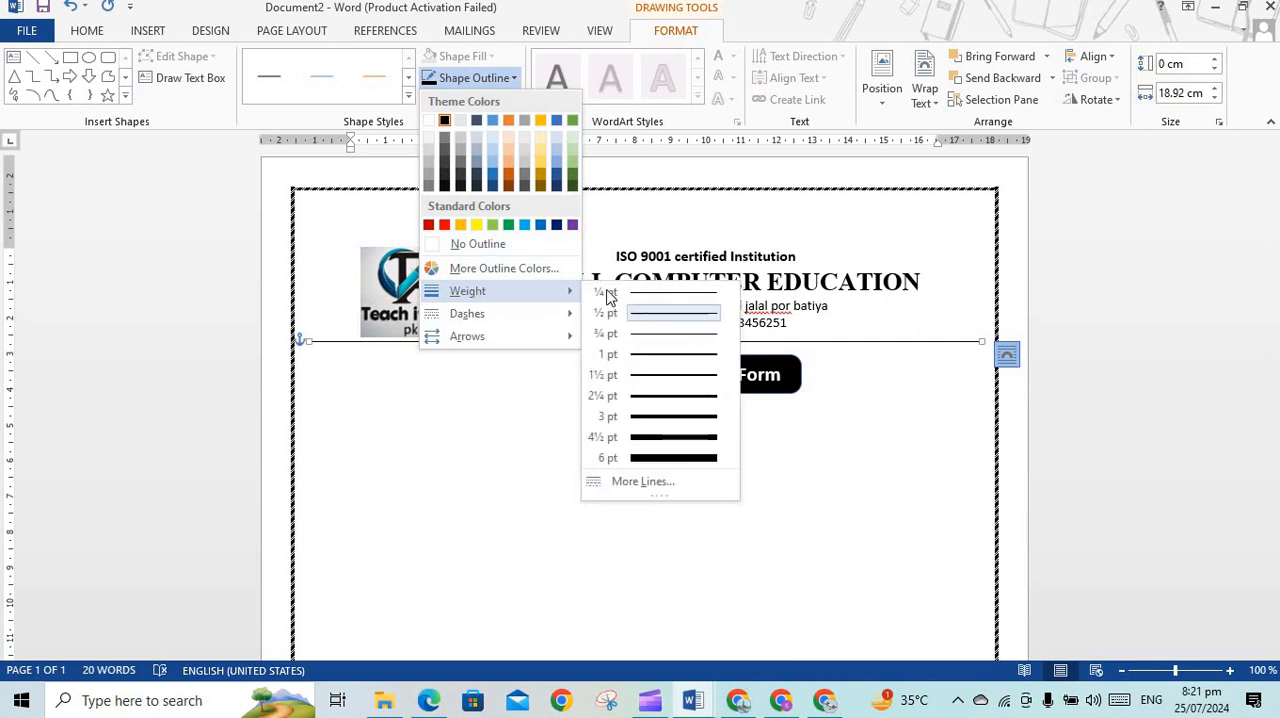
click(651, 397)
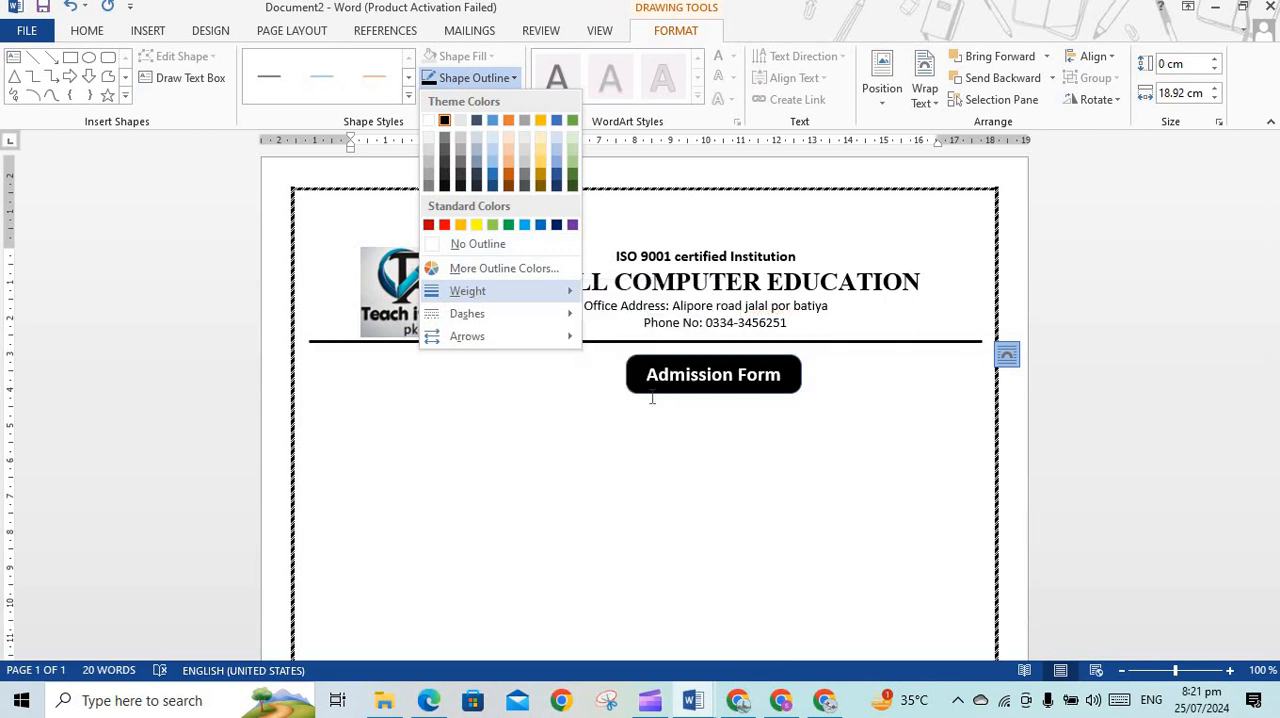
click(531, 417)
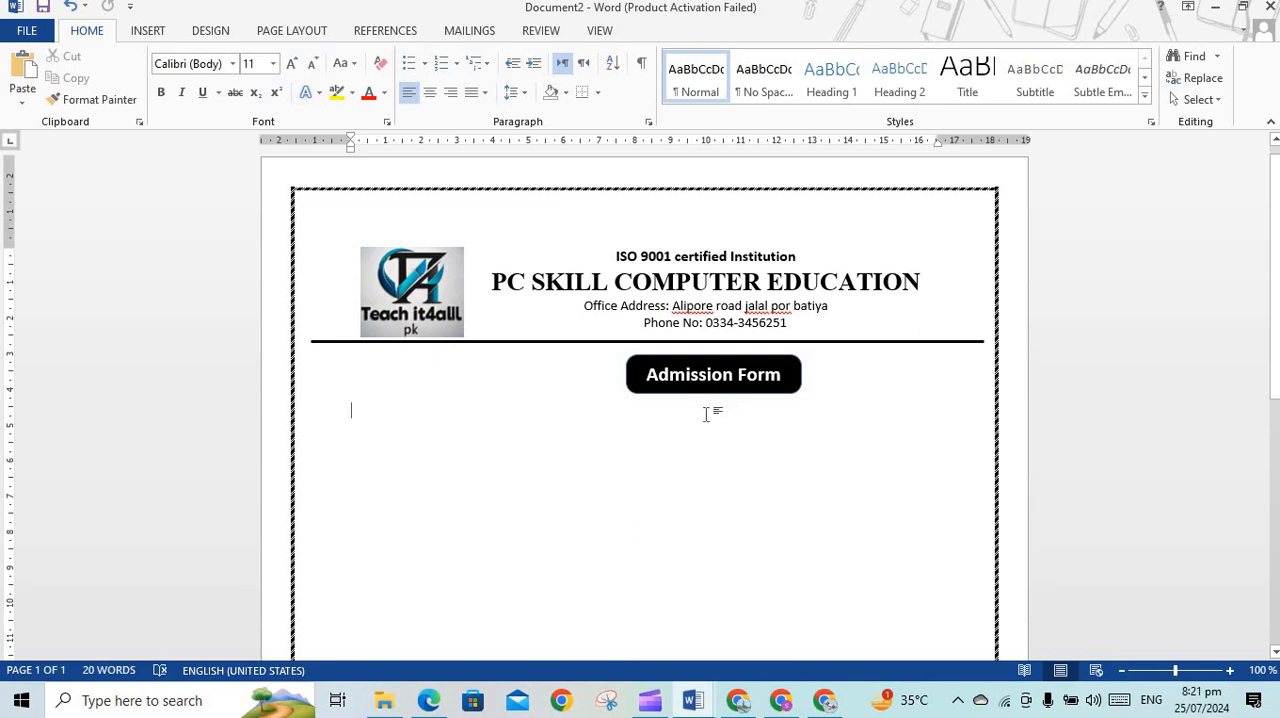
Paste the copied text "Session-2024-2025" below the Admission Form label, centre it and shift it right under the label
text(Session-2024-2025)
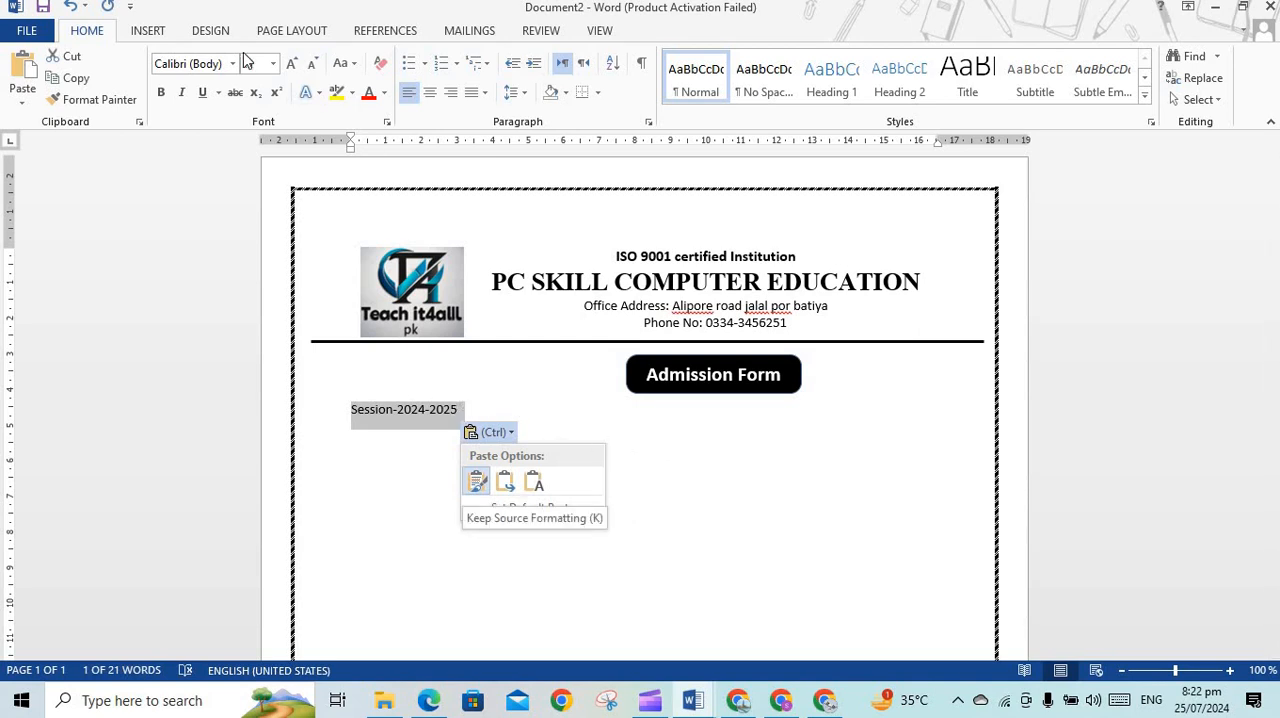
click(430, 94)
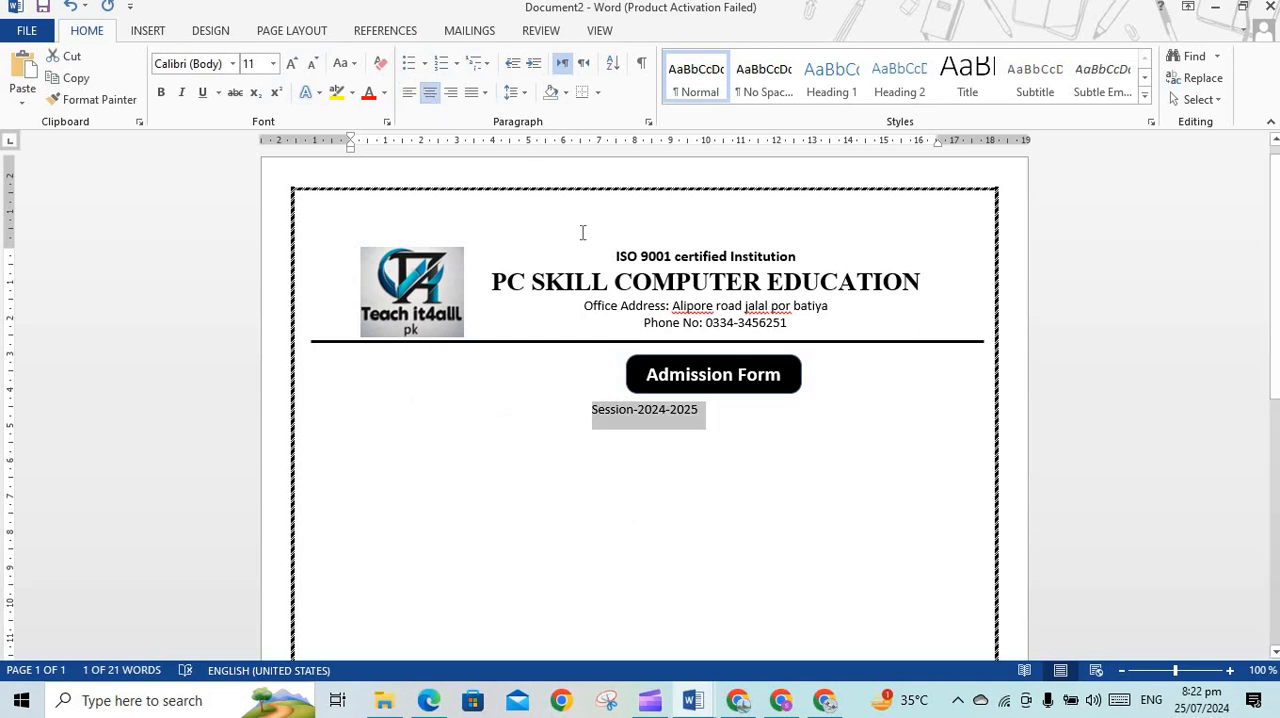
click(592, 412)
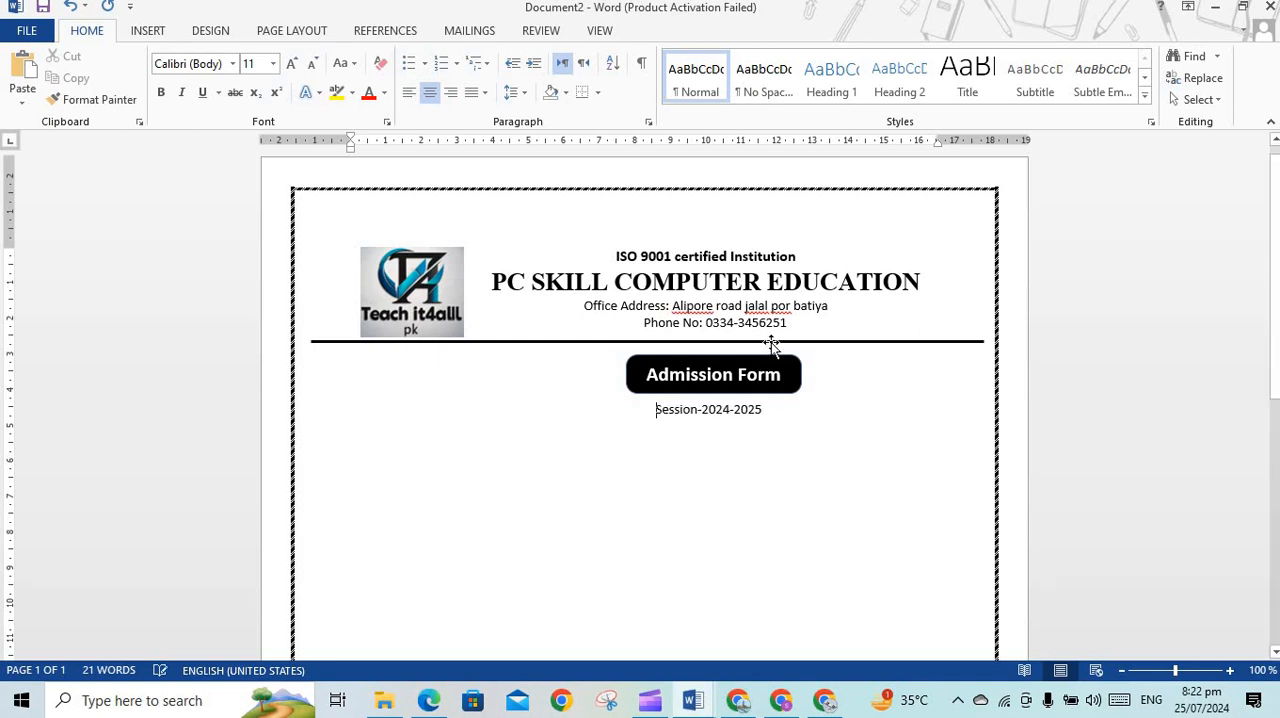
Left-align the "Admission Form" text in the black label and indent it with spaces until it looks centred
click(738, 374)
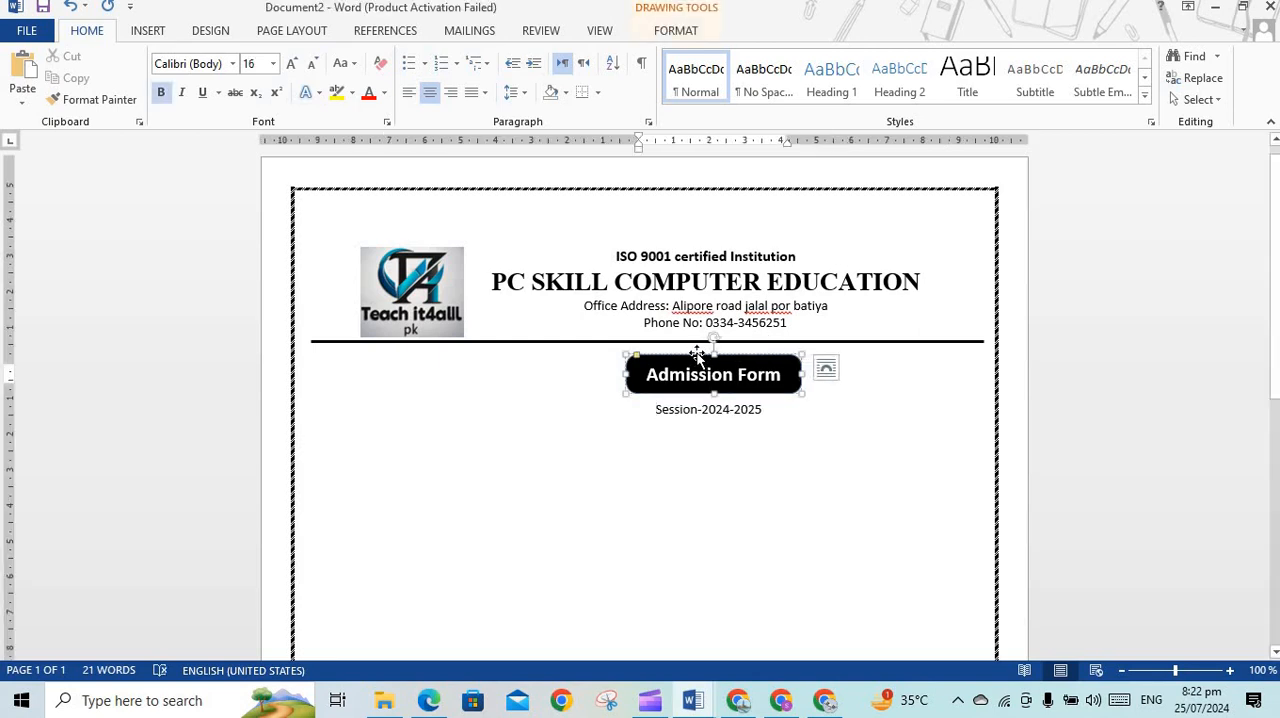
click(695, 353)
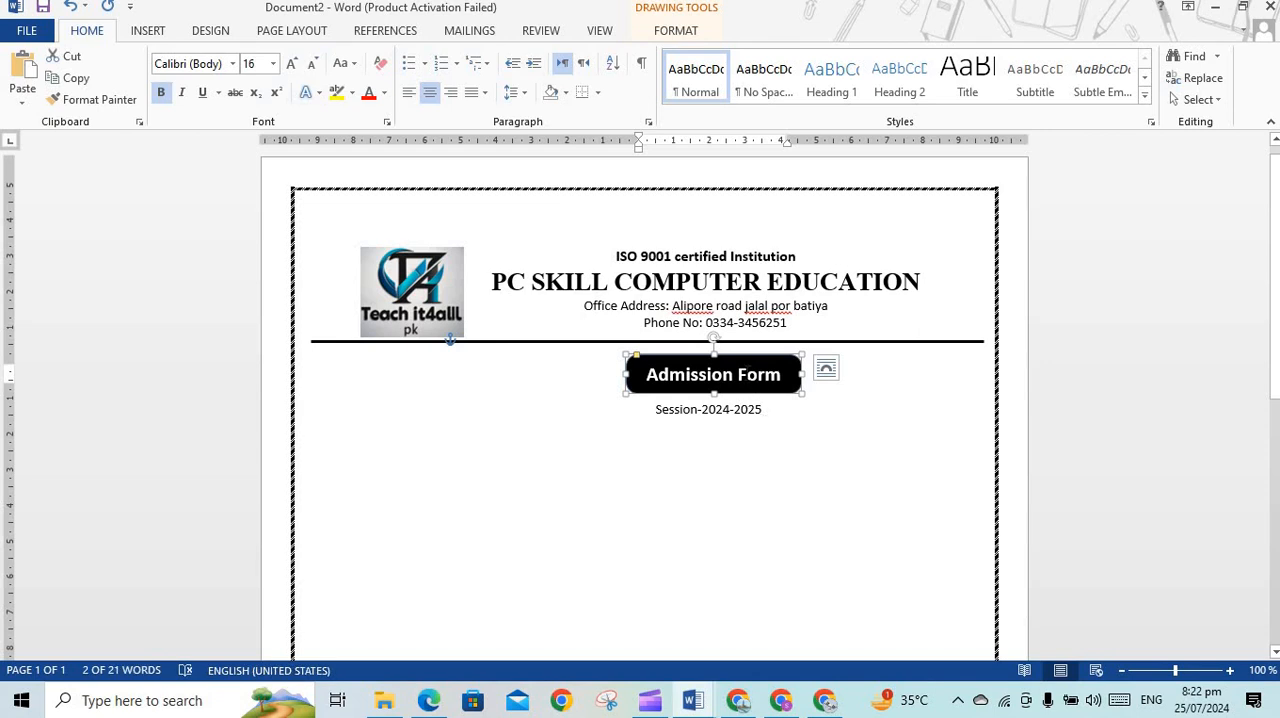
click(429, 97)
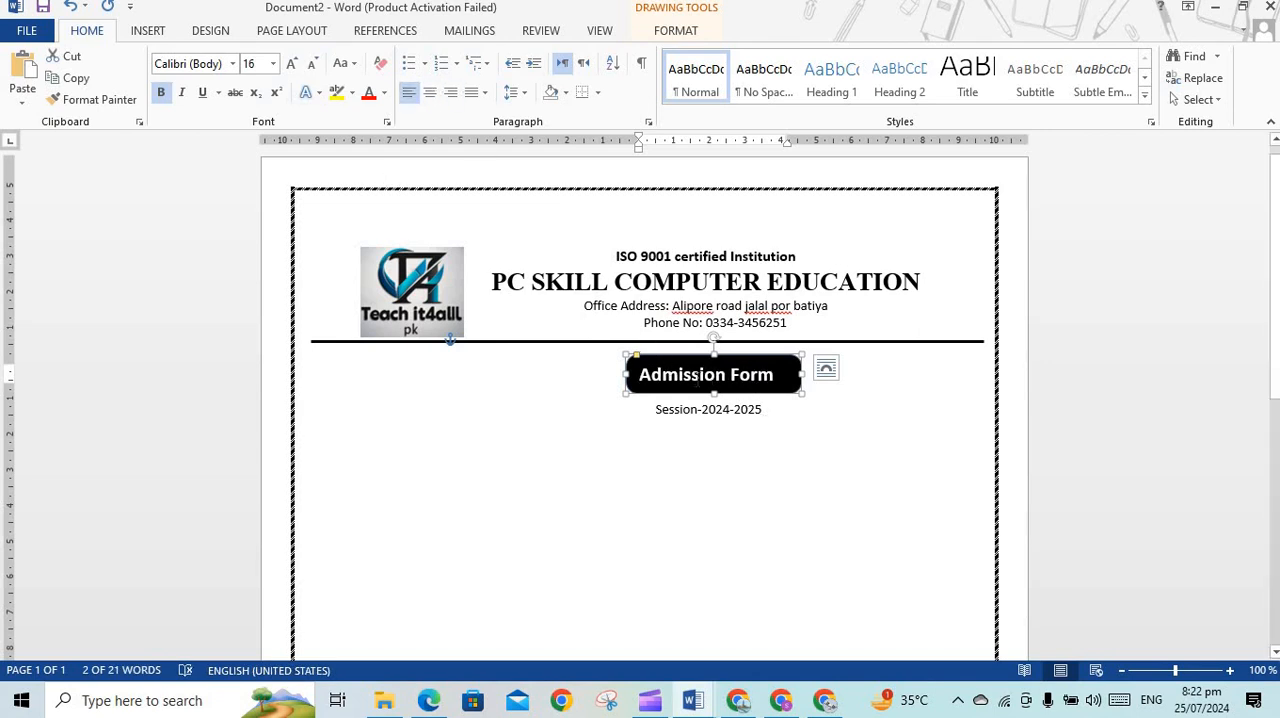
click(640, 376)
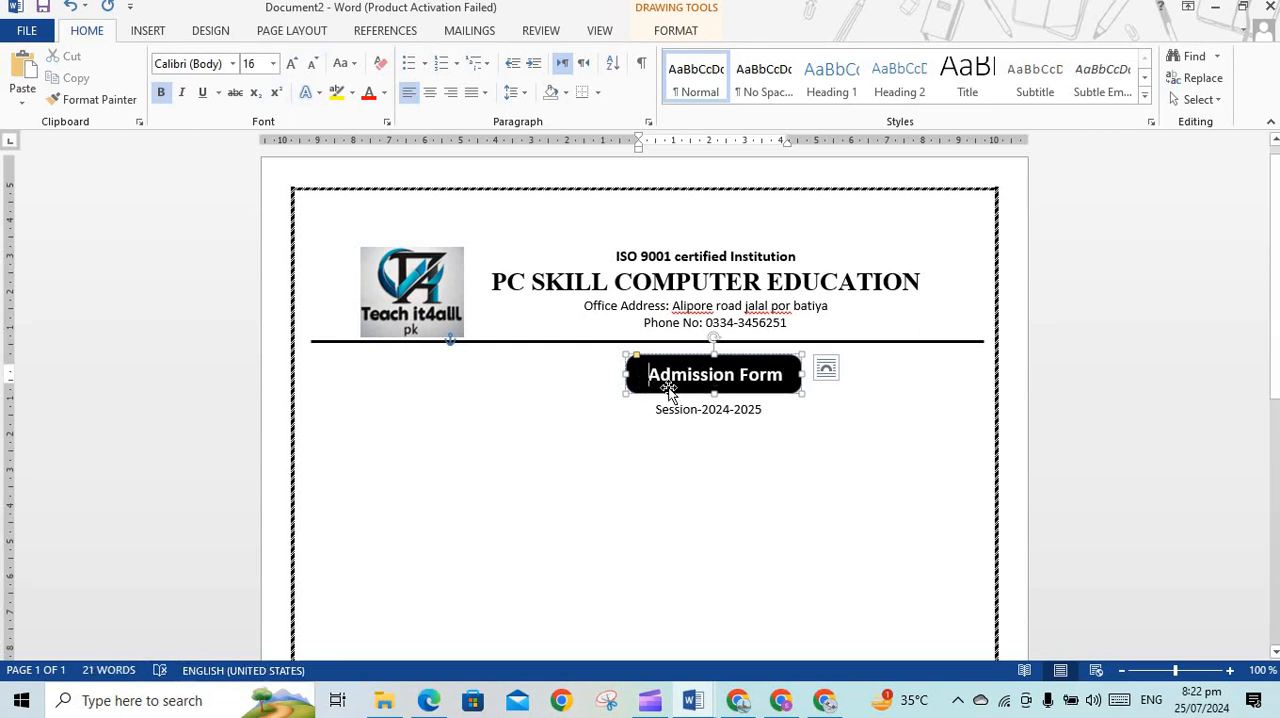
Make the "Session-2024-2025" text bold and increase its font size by one increment
triple_click(720, 418)
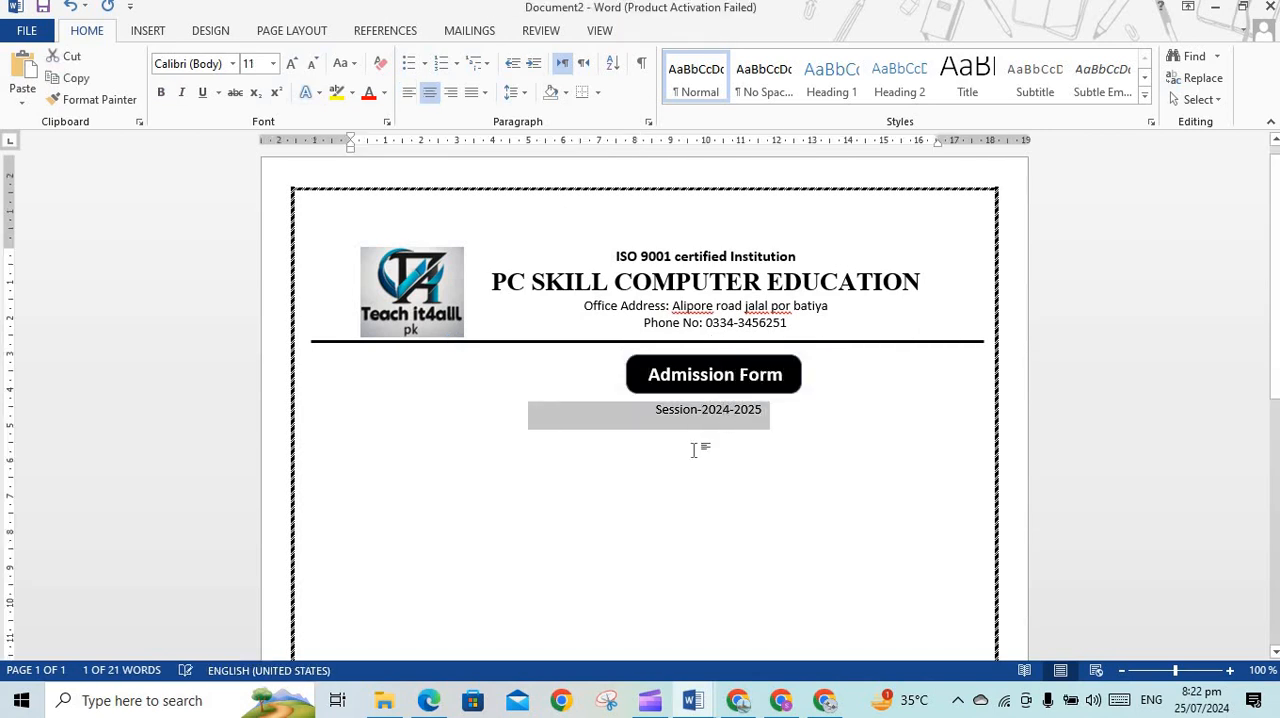
drag(764, 408, 654, 412)
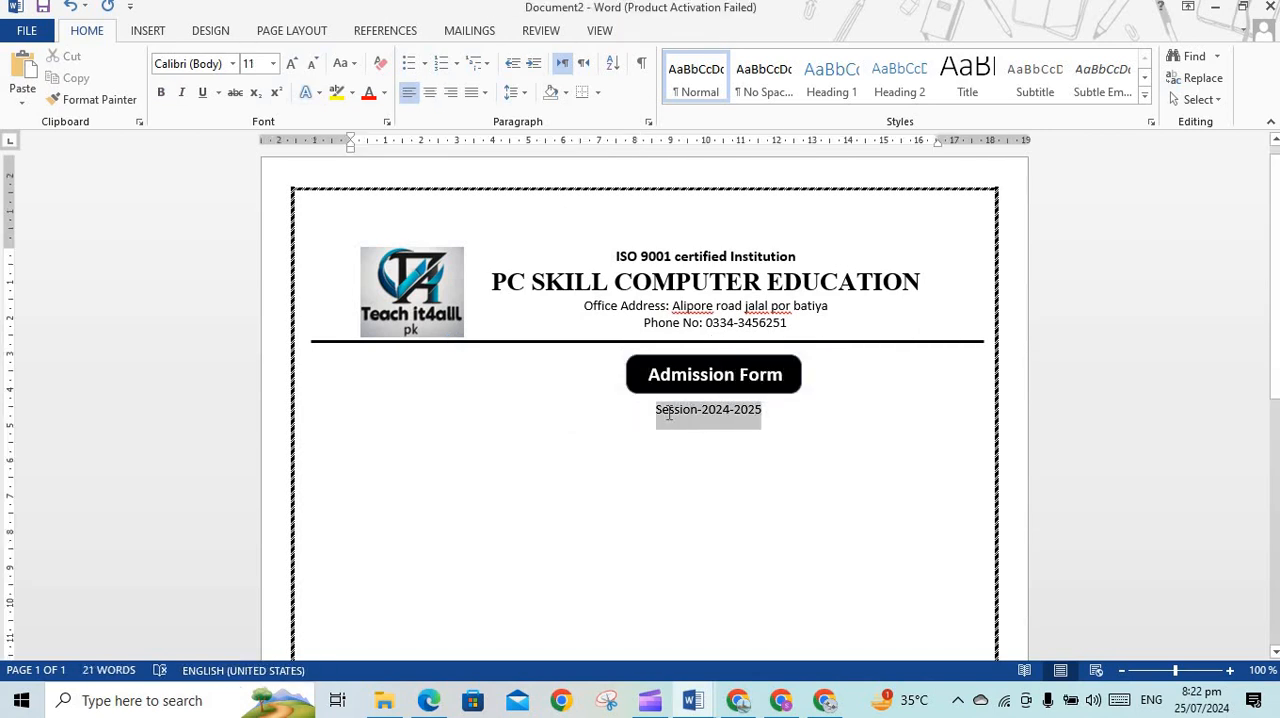
click(163, 94)
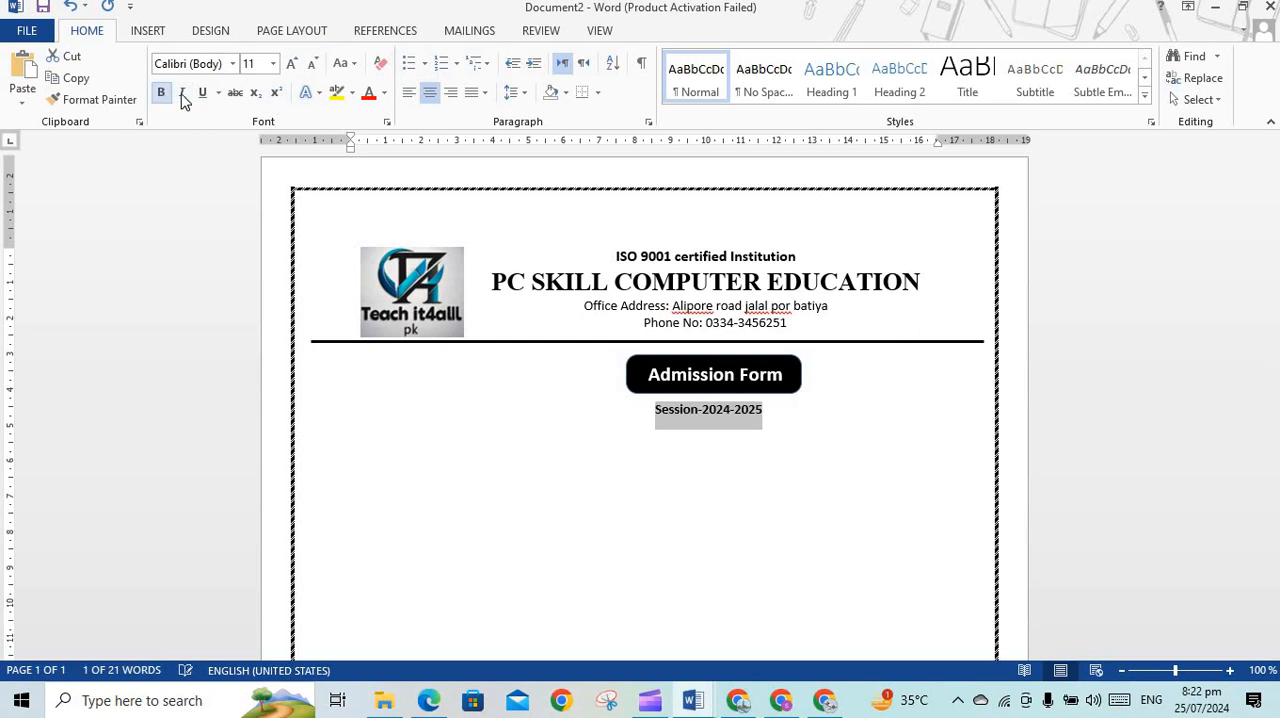
click(293, 67)
click(841, 463)
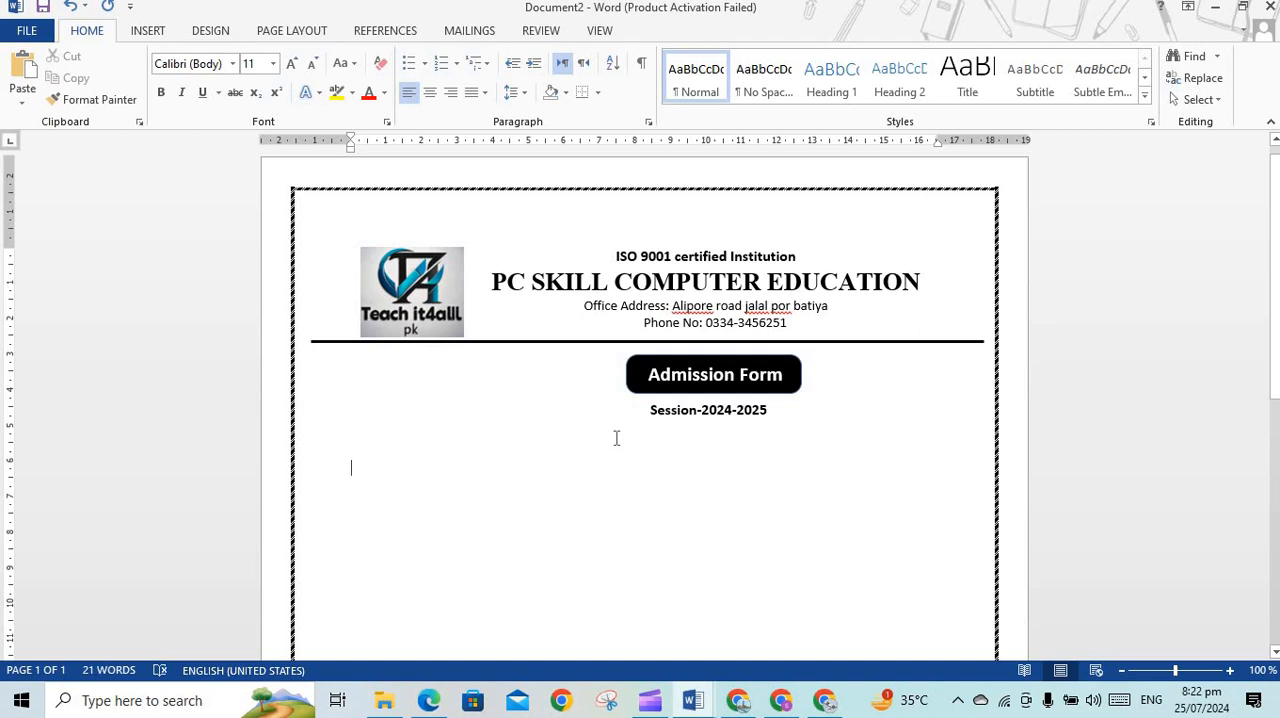
Nudge the separator line slightly down and centre the Admission Form label and the session line on the page
click(603, 342)
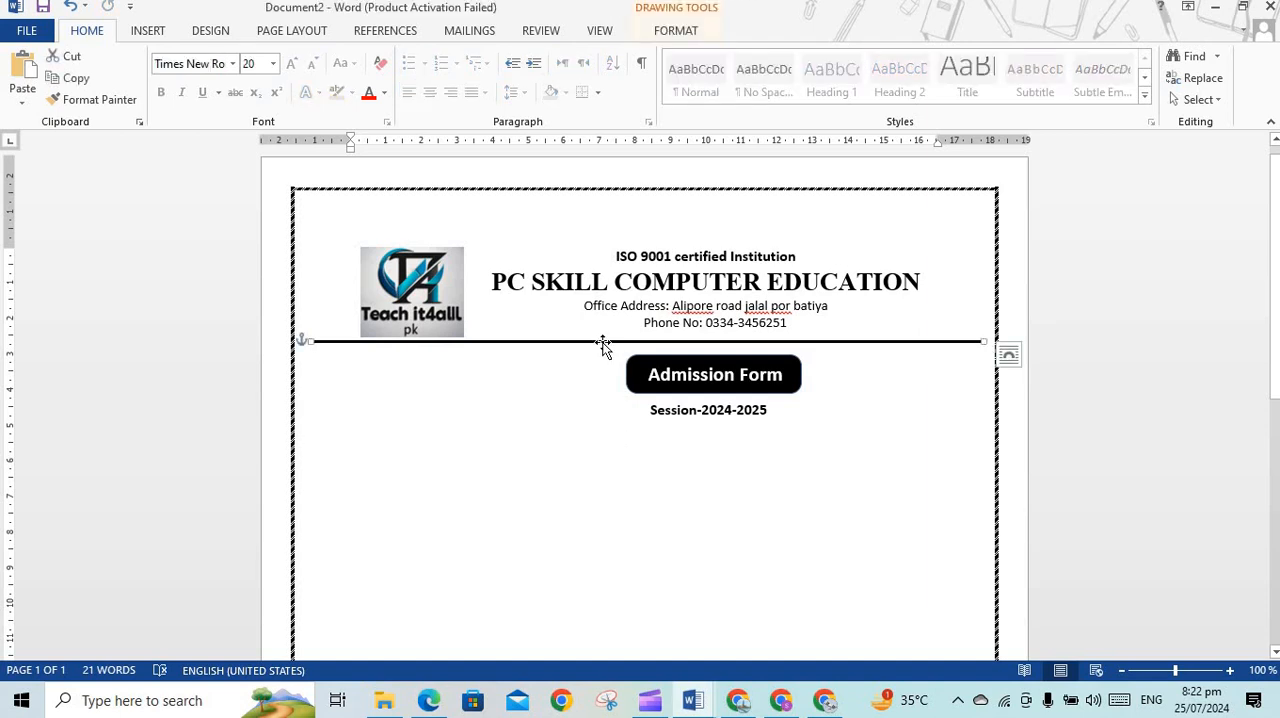
key(Down)
click(620, 383)
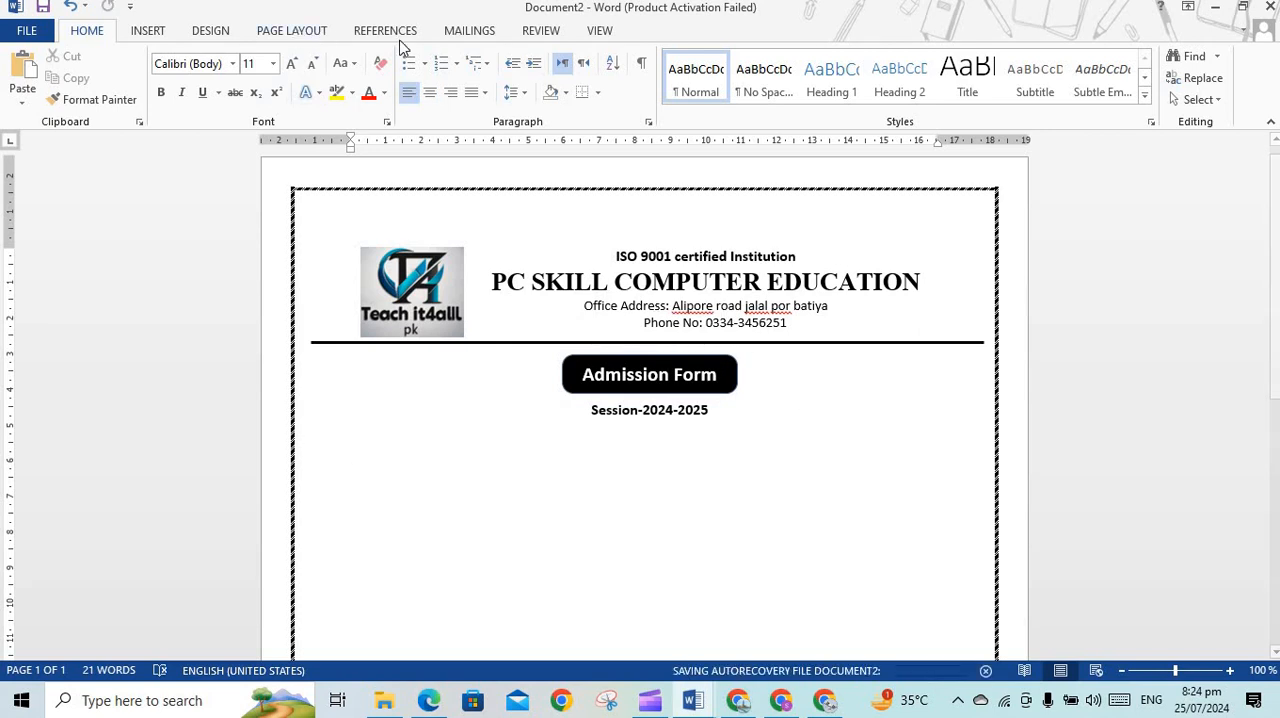
Draw a rectangle about 3.9 cm high and 3.3 cm wide right of the Admission Form label, and shift it slightly left
click(143, 30)
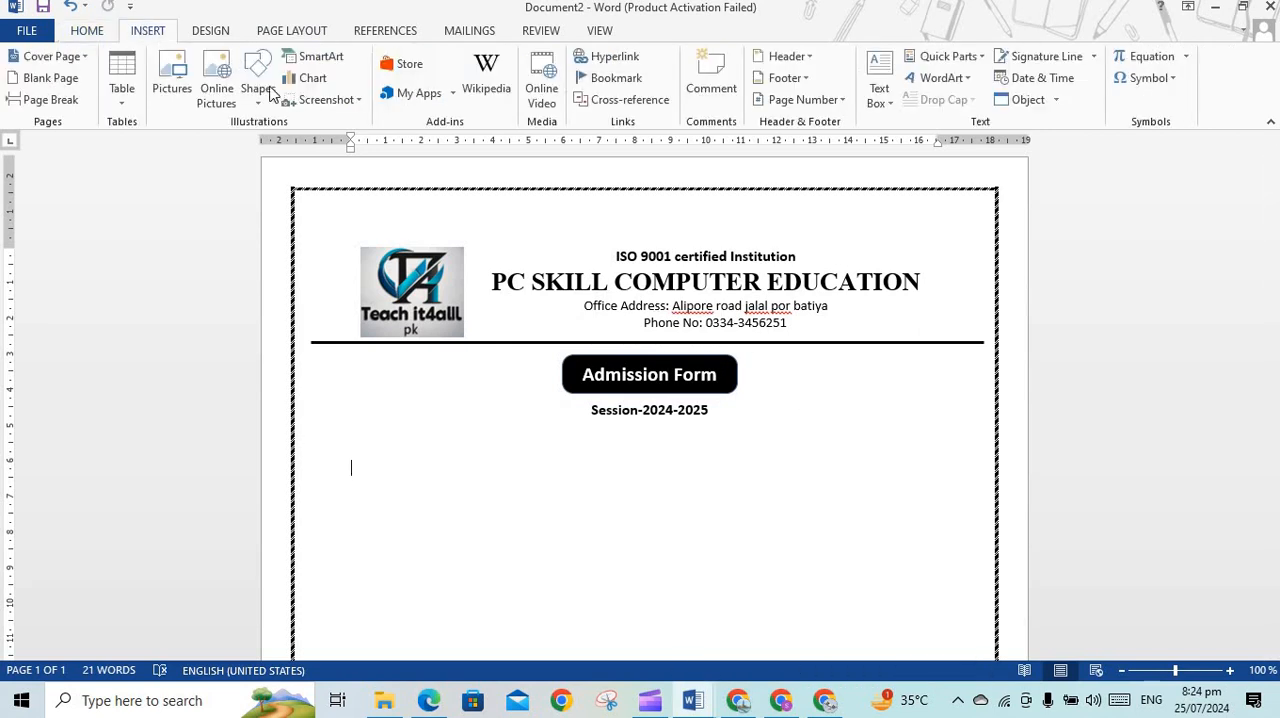
click(260, 105)
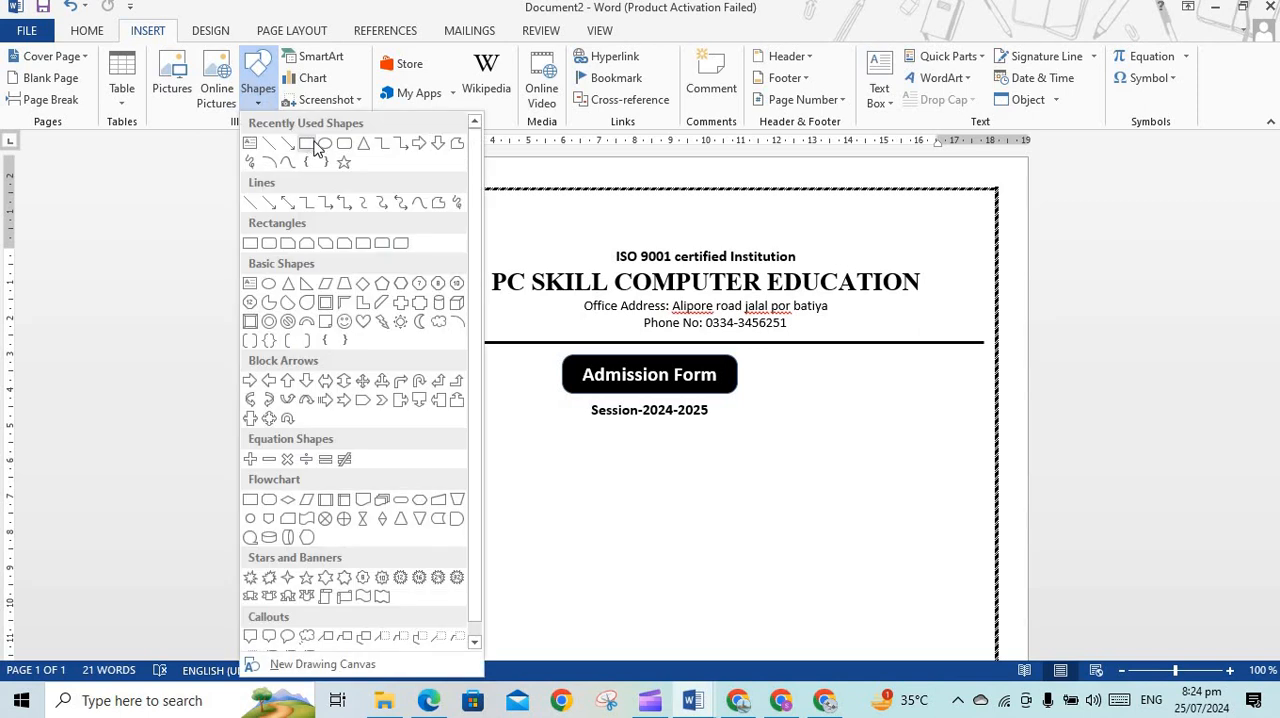
click(309, 146)
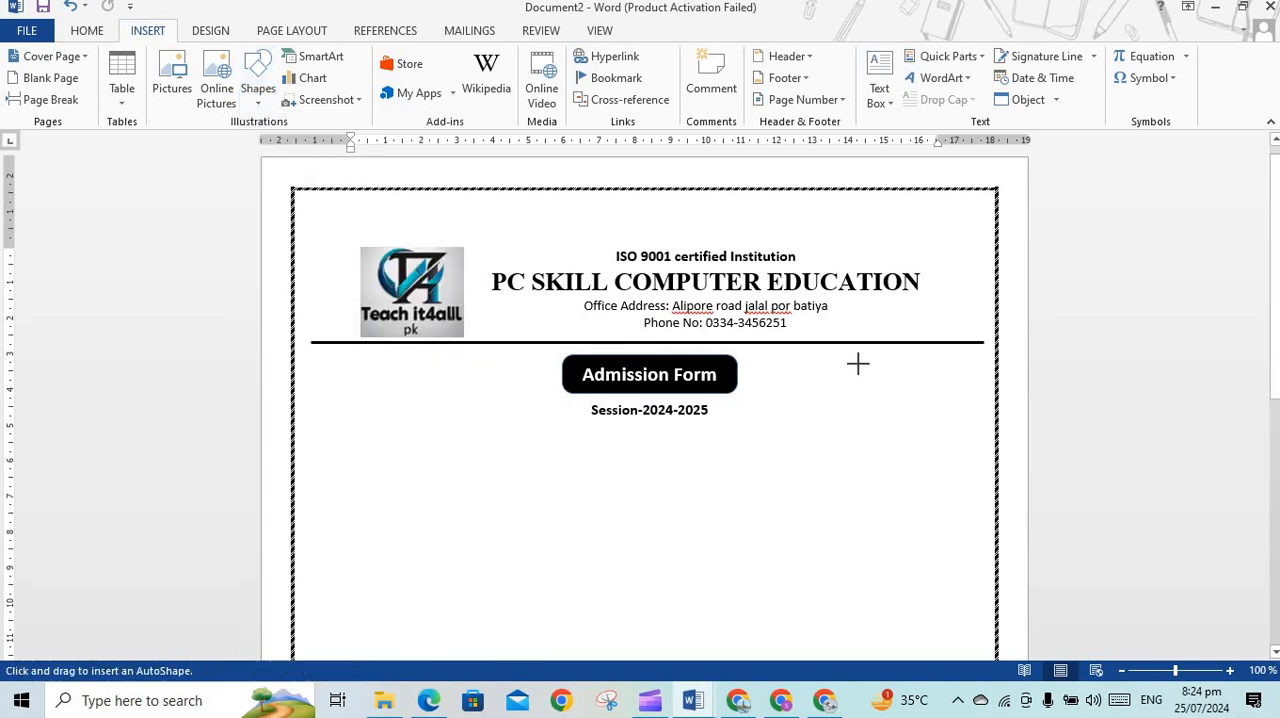
mouse_move(859, 364)
mouse_down()
mouse_move(880, 371)
mouse_move(931, 451)
mouse_move(965, 465)
mouse_move(977, 503)
mouse_up()
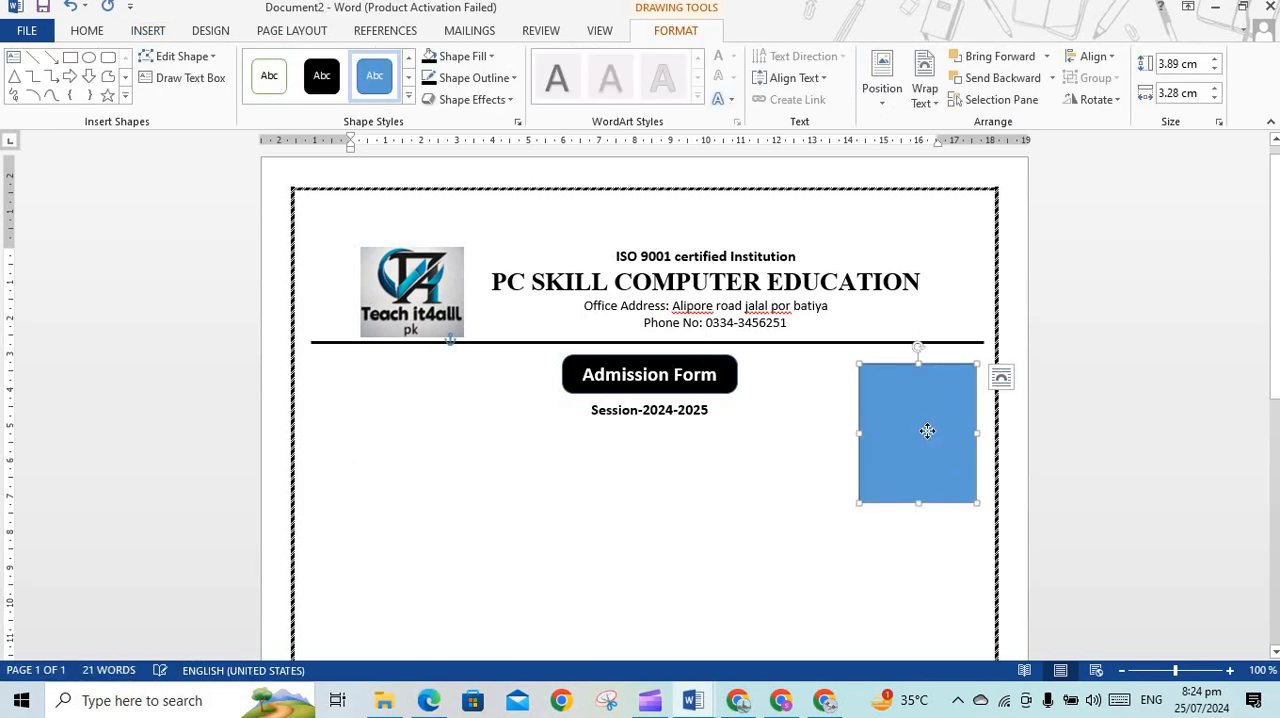
drag(928, 433, 926, 432)
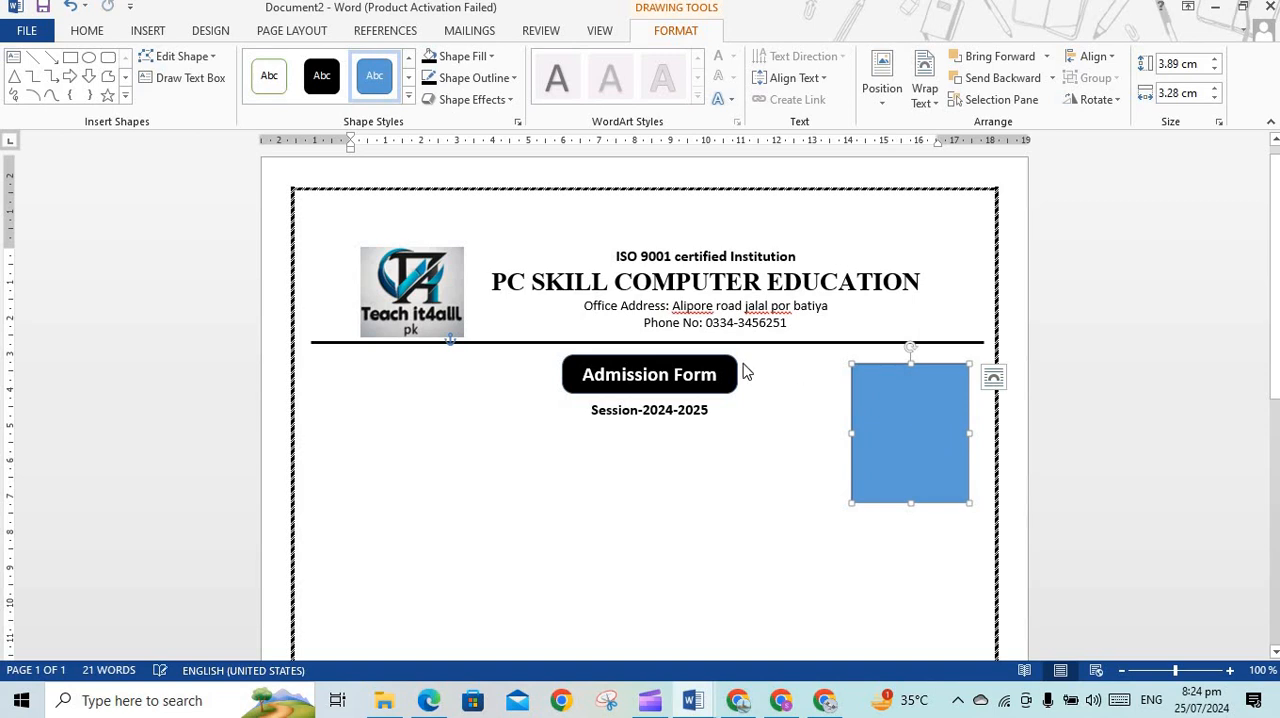
Give the rectangle the white-filled preset style and set its outline colour to black
click(270, 88)
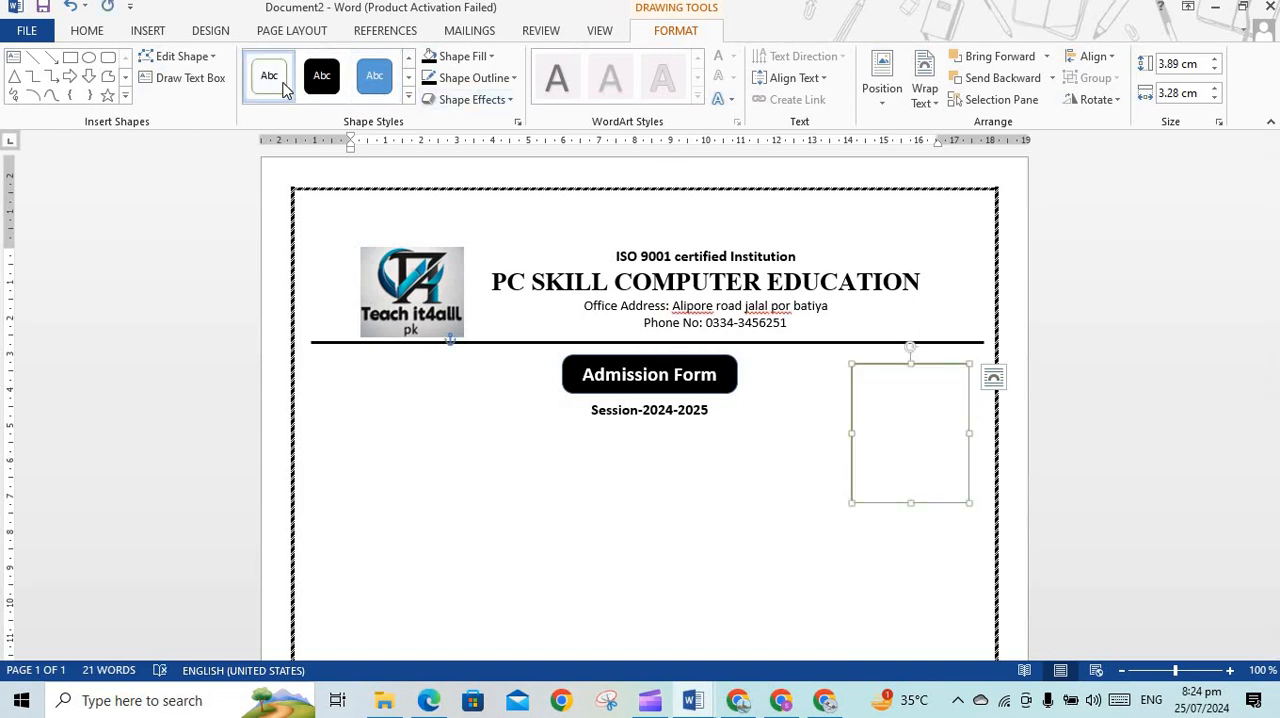
click(409, 96)
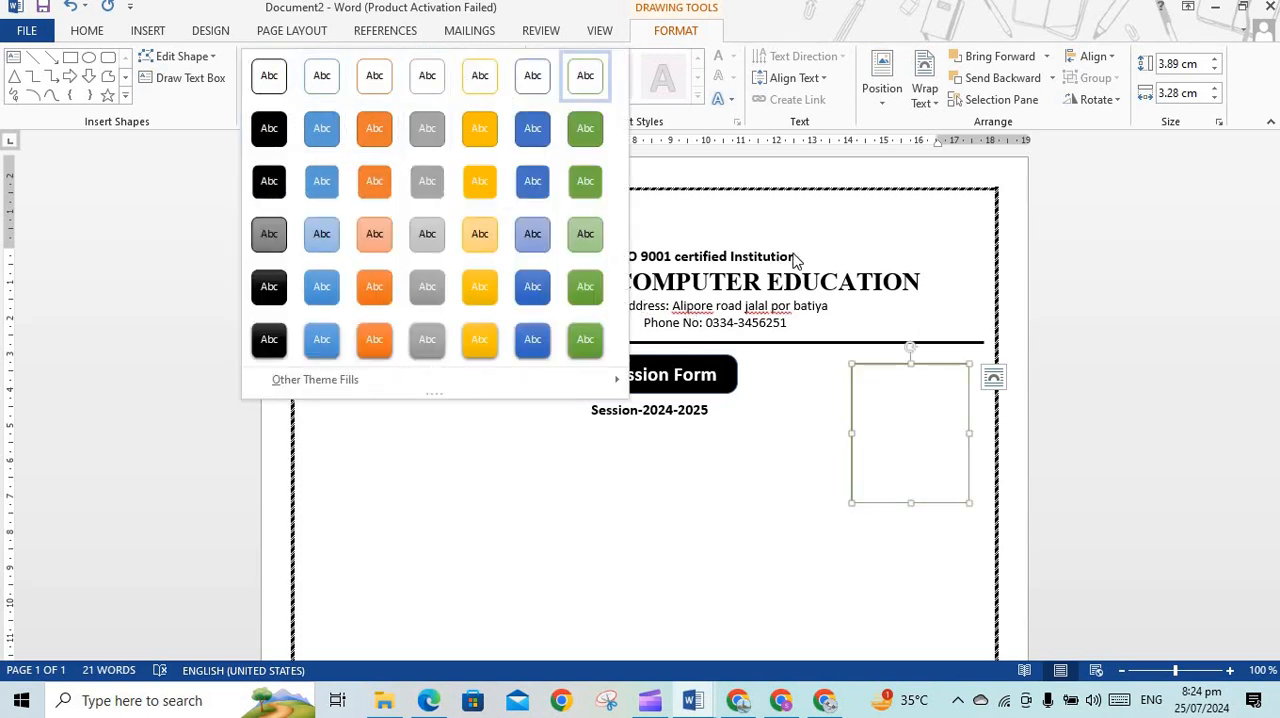
click(774, 477)
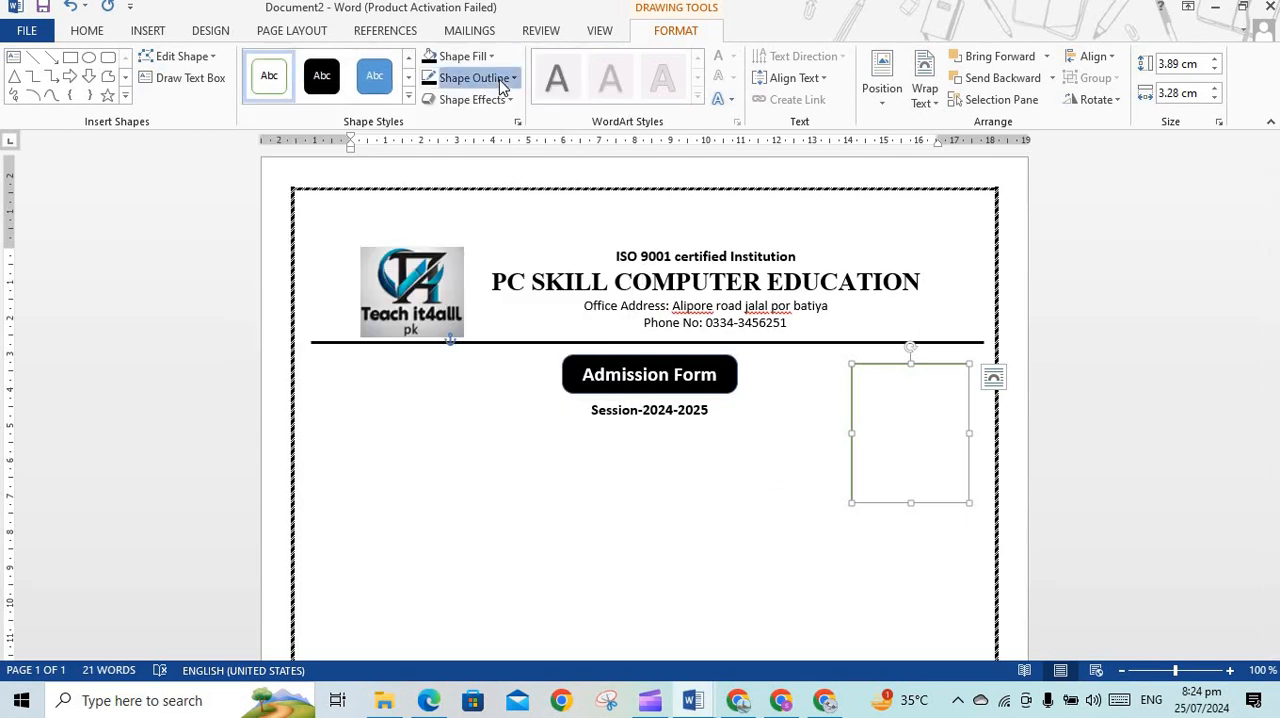
click(490, 77)
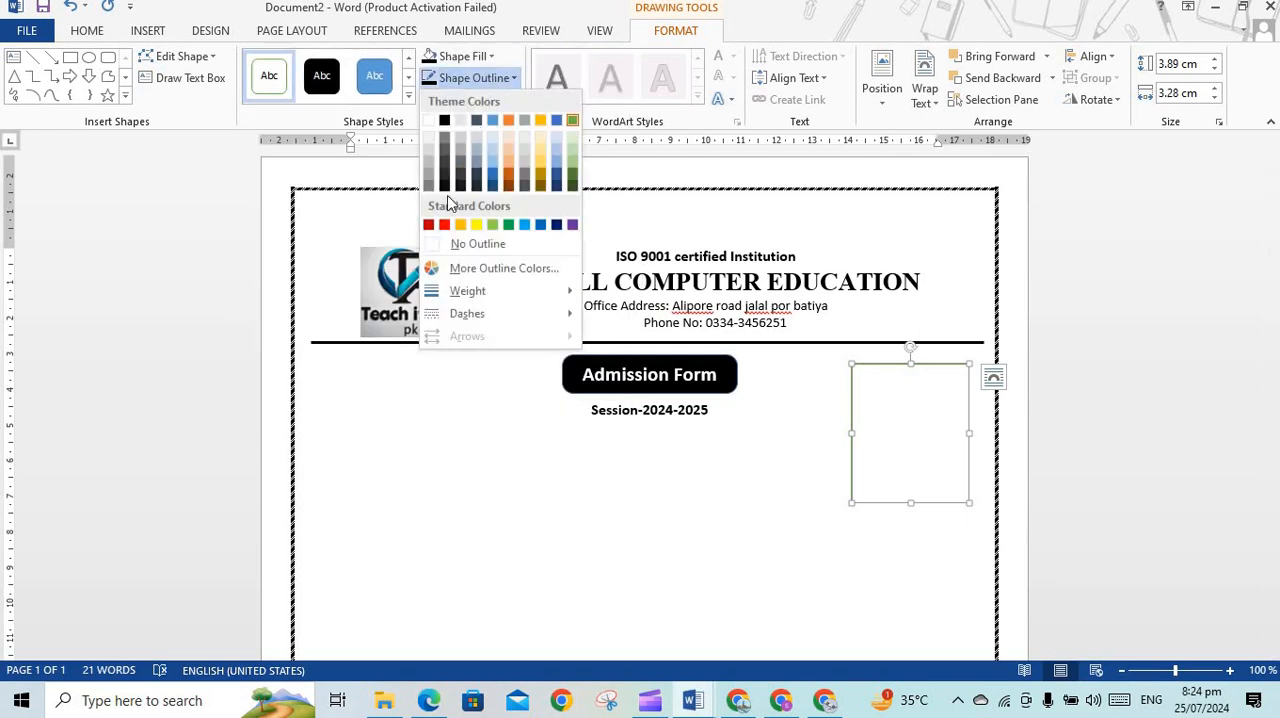
click(445, 122)
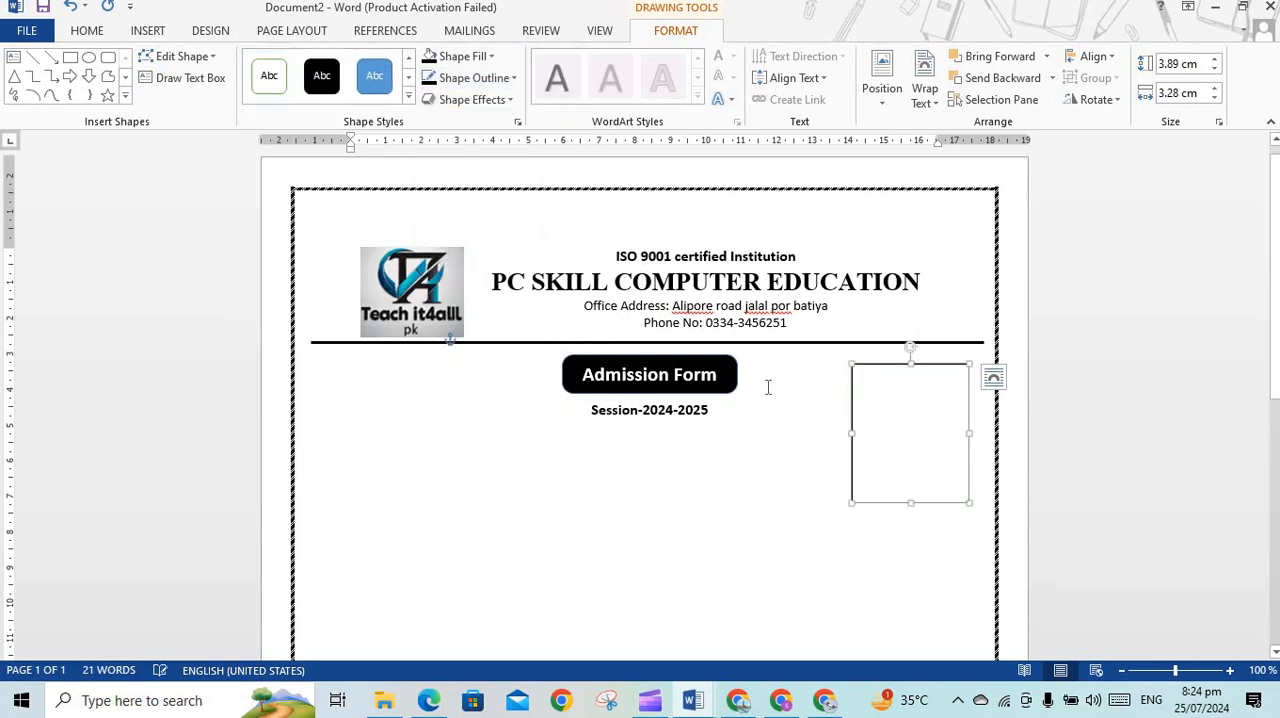
Add the text "Password size" inside the rectangle, with "photo" on a second line below it
right_click(904, 410)
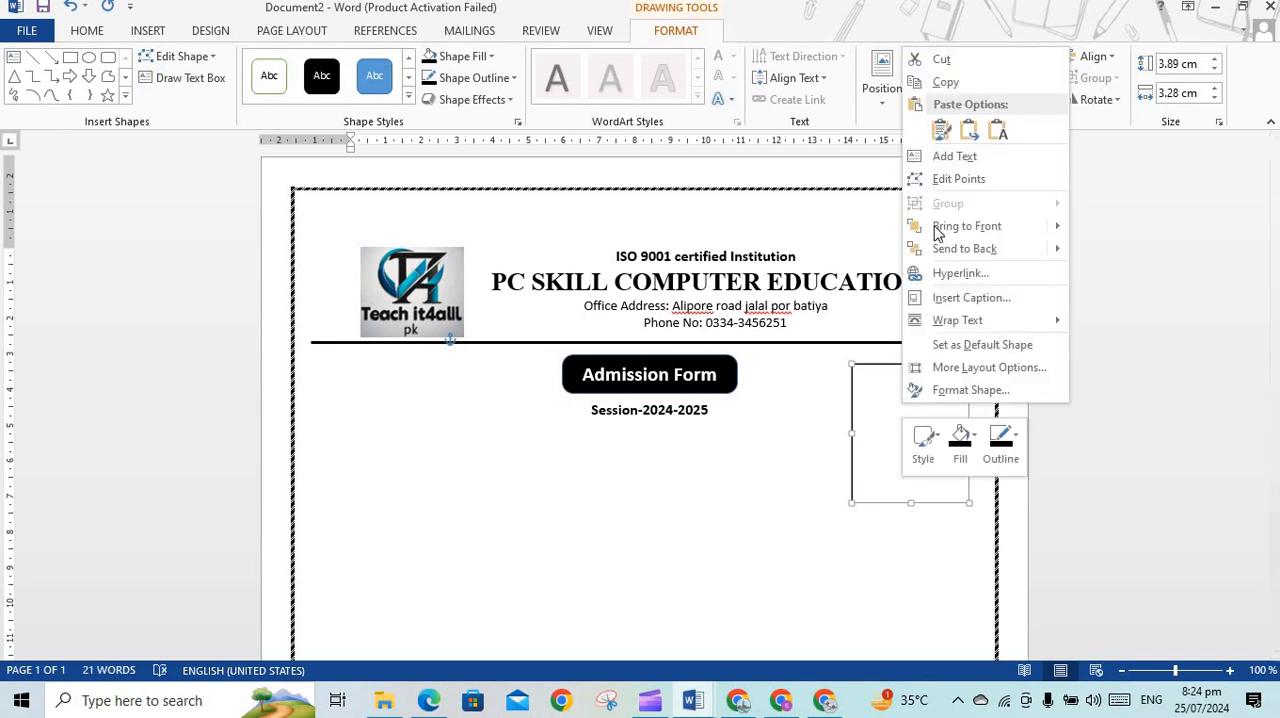
click(940, 156)
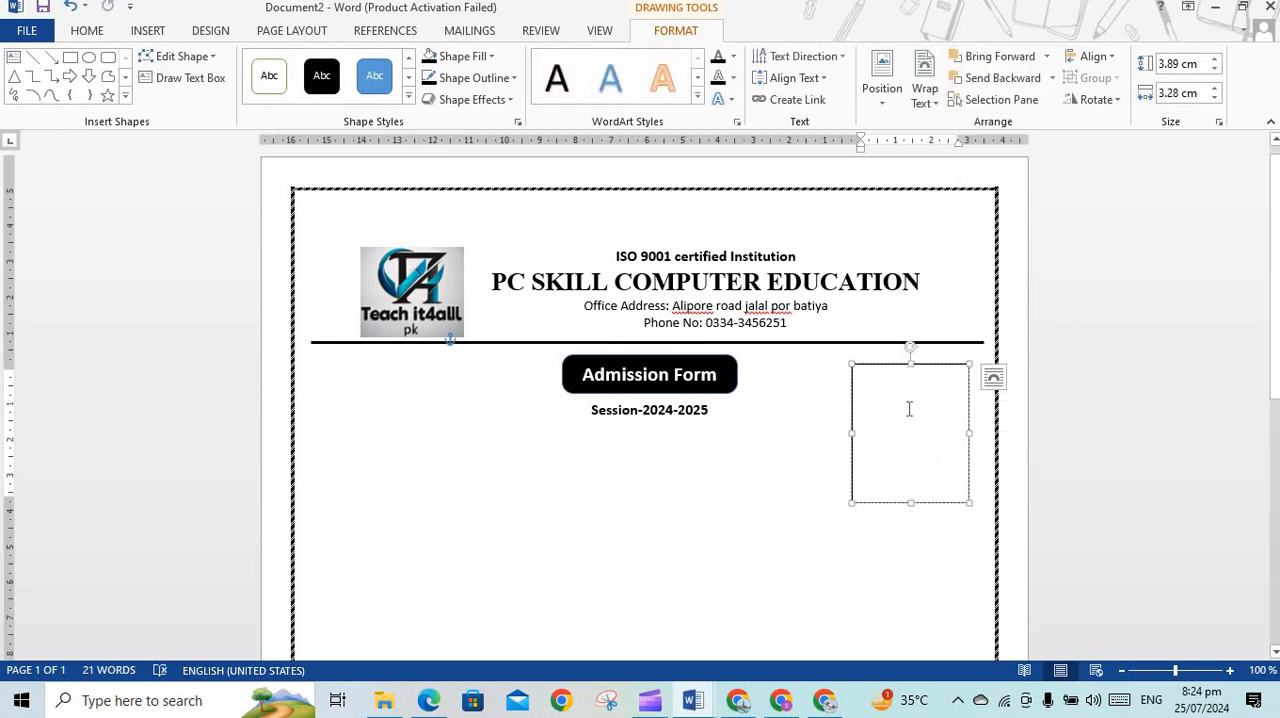
text(Paas)
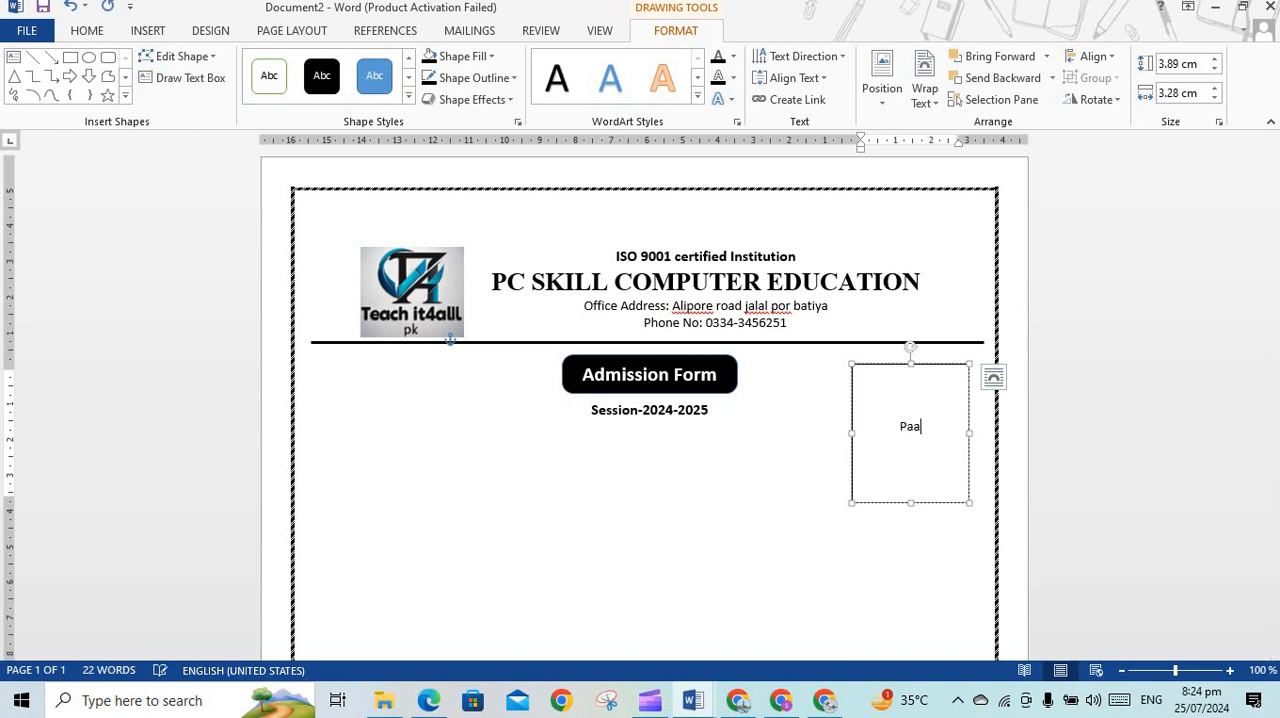
key(BackSpace)
key(BackSpace)
text(ssword size)
key(Return)
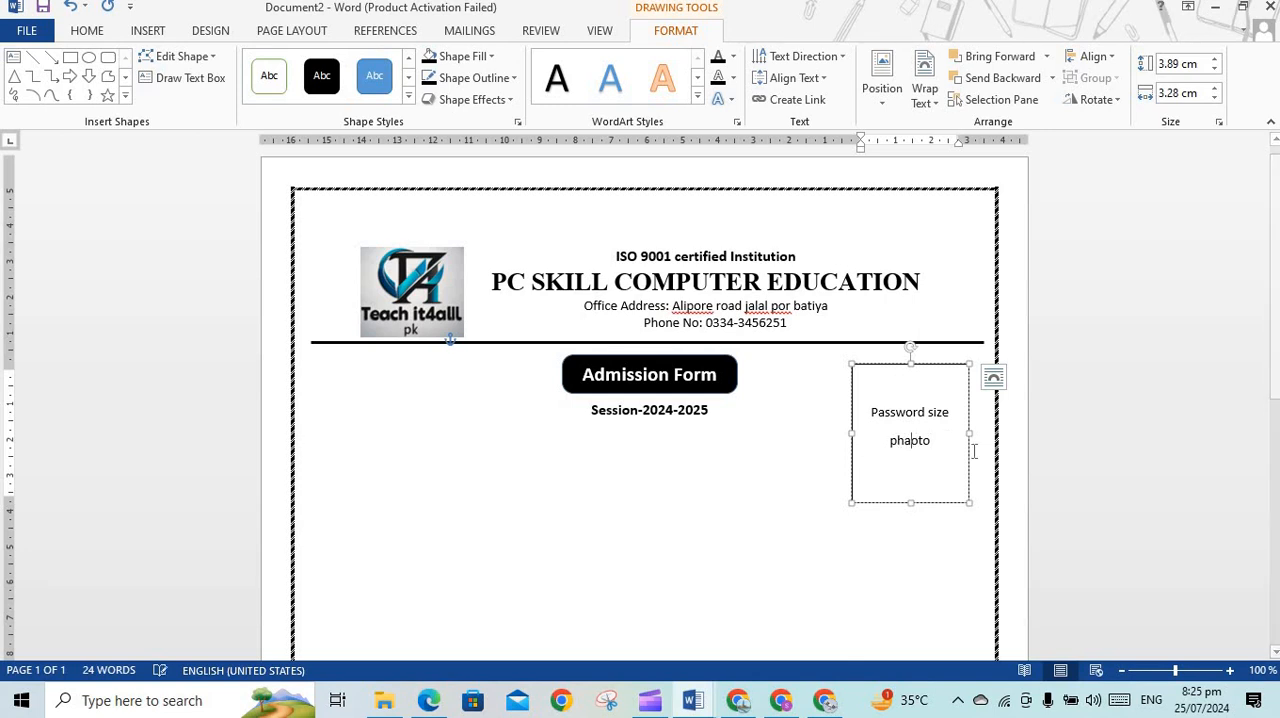
text(a)
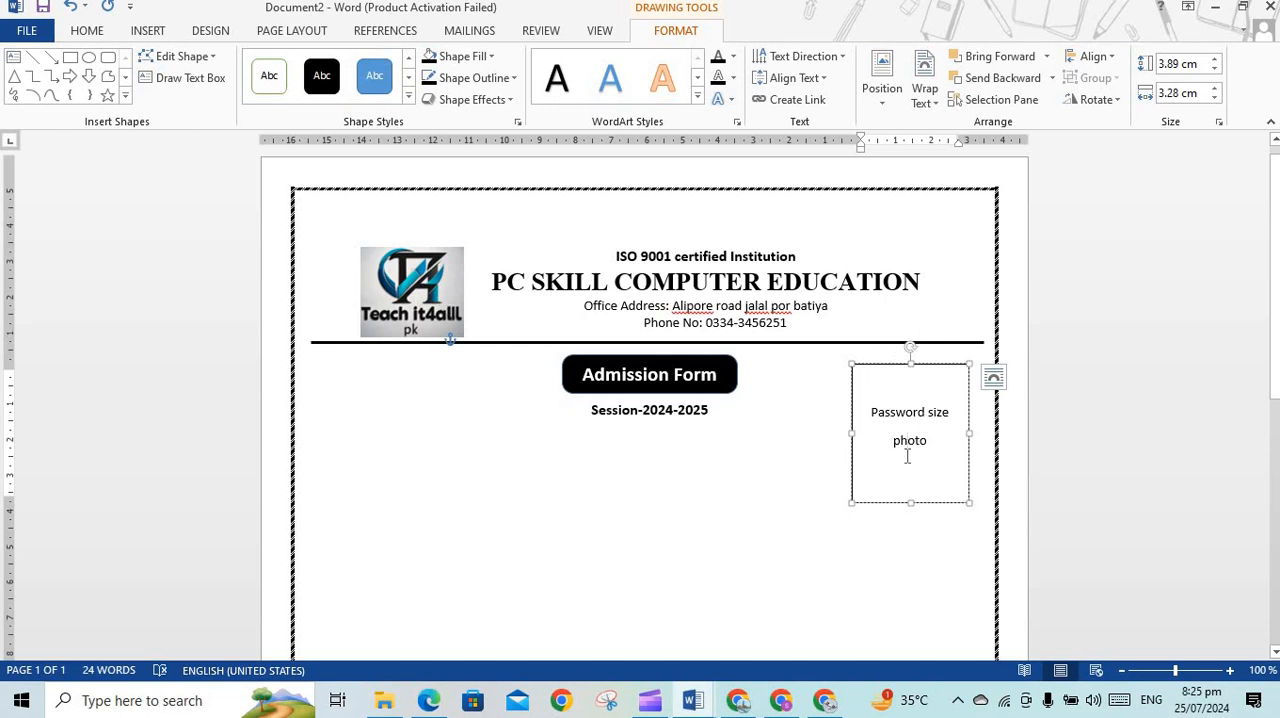
Enter "Reg" followed by a dotted fill-in line below the session line, and move its indent about 0.5 cm into the left margin
click(410, 441)
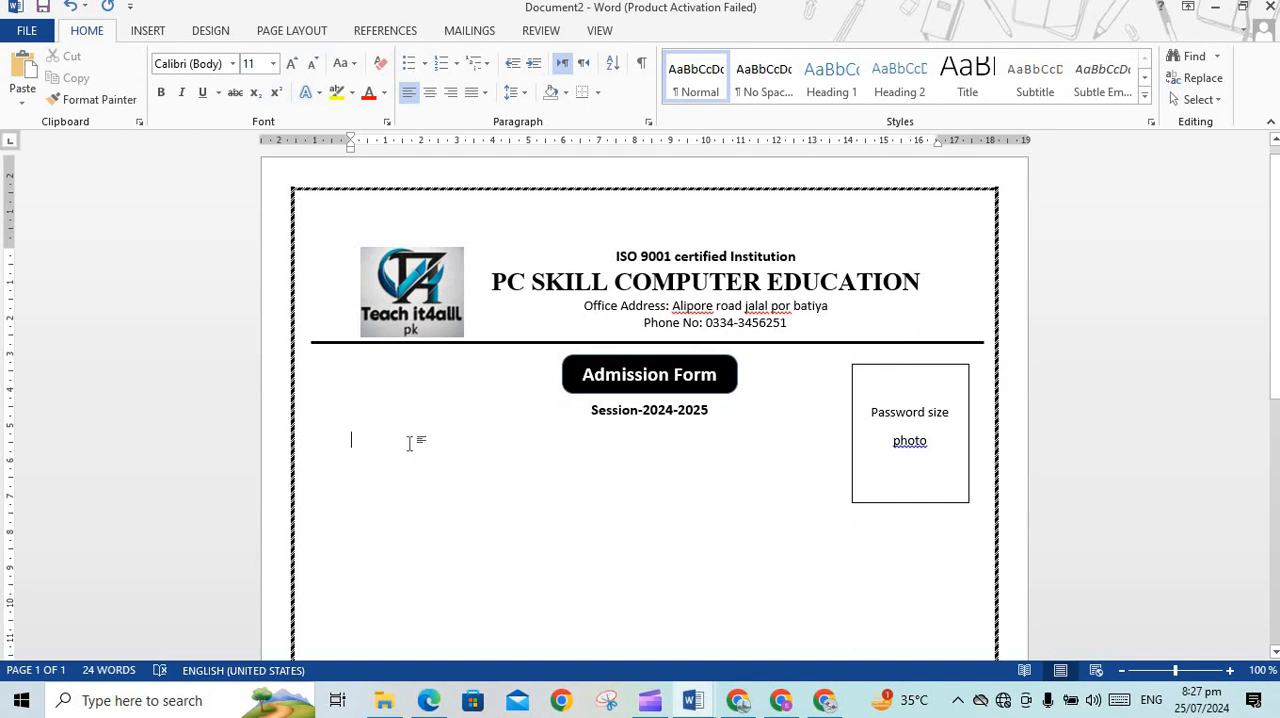
text(R)
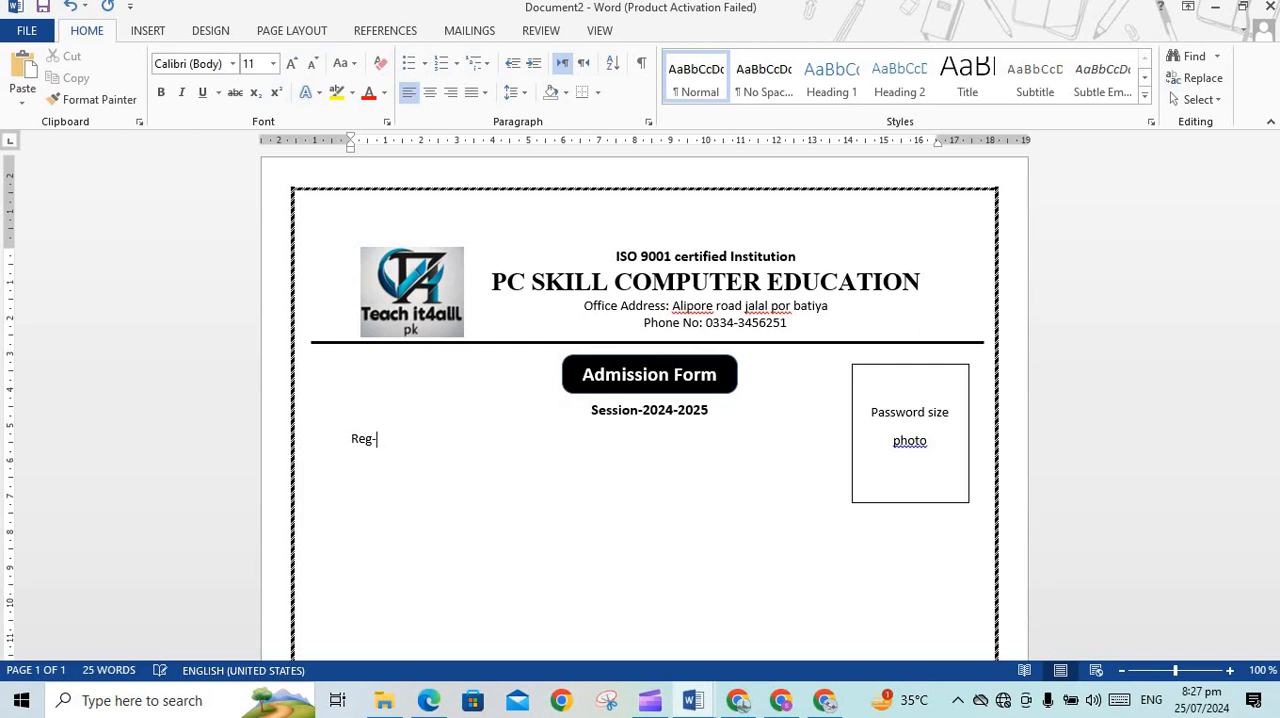
text(eg.....................................)
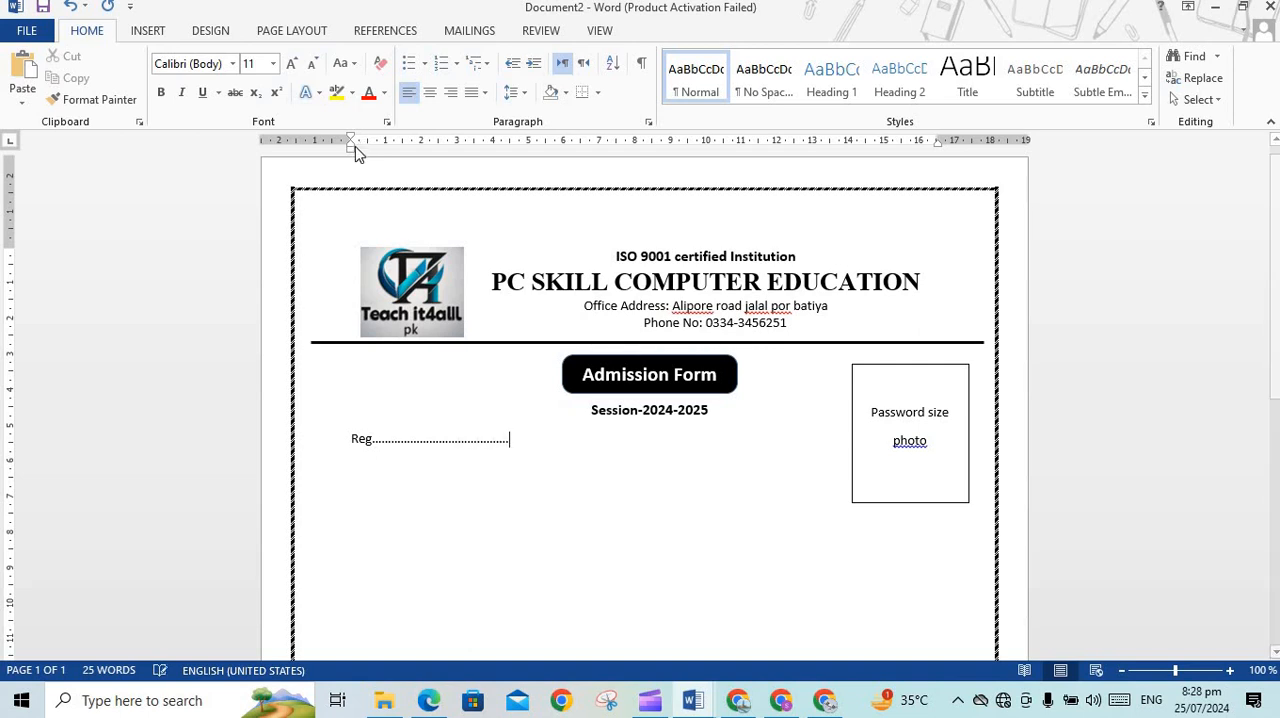
drag(350, 152, 337, 151)
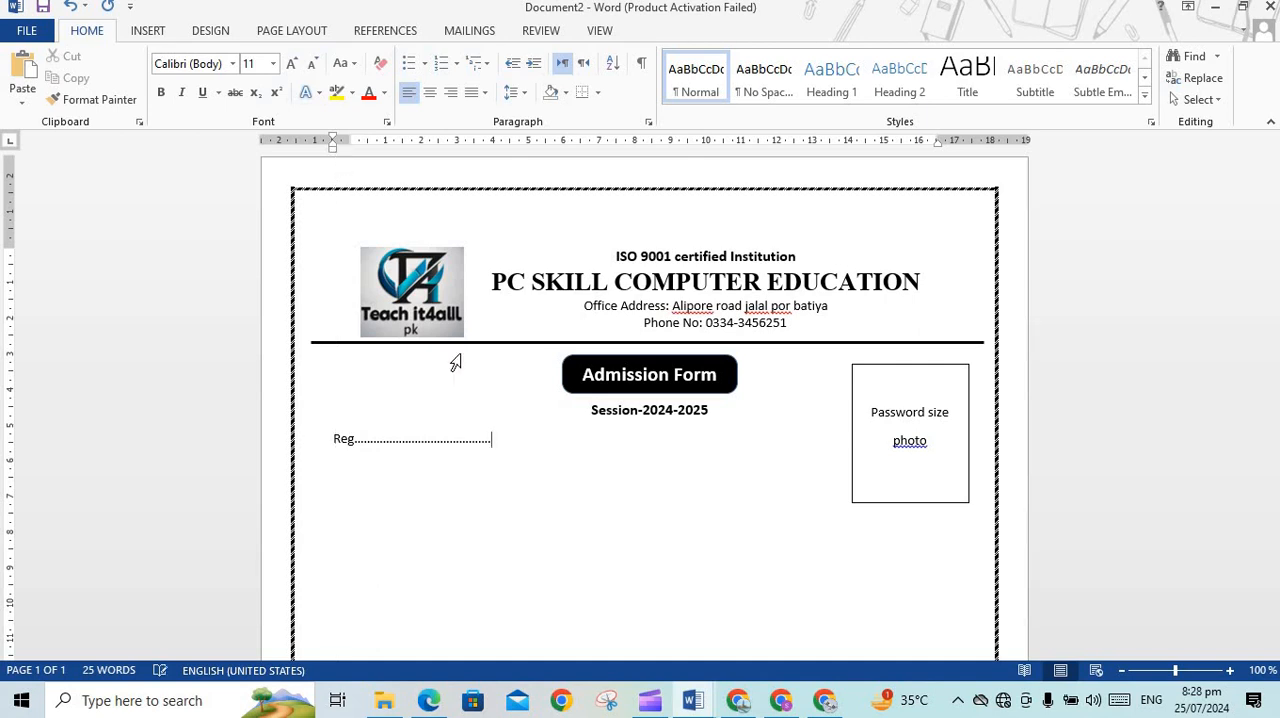
key(Return)
Make the "Password size photo" text in the rectangle bold
drag(872, 409, 926, 496)
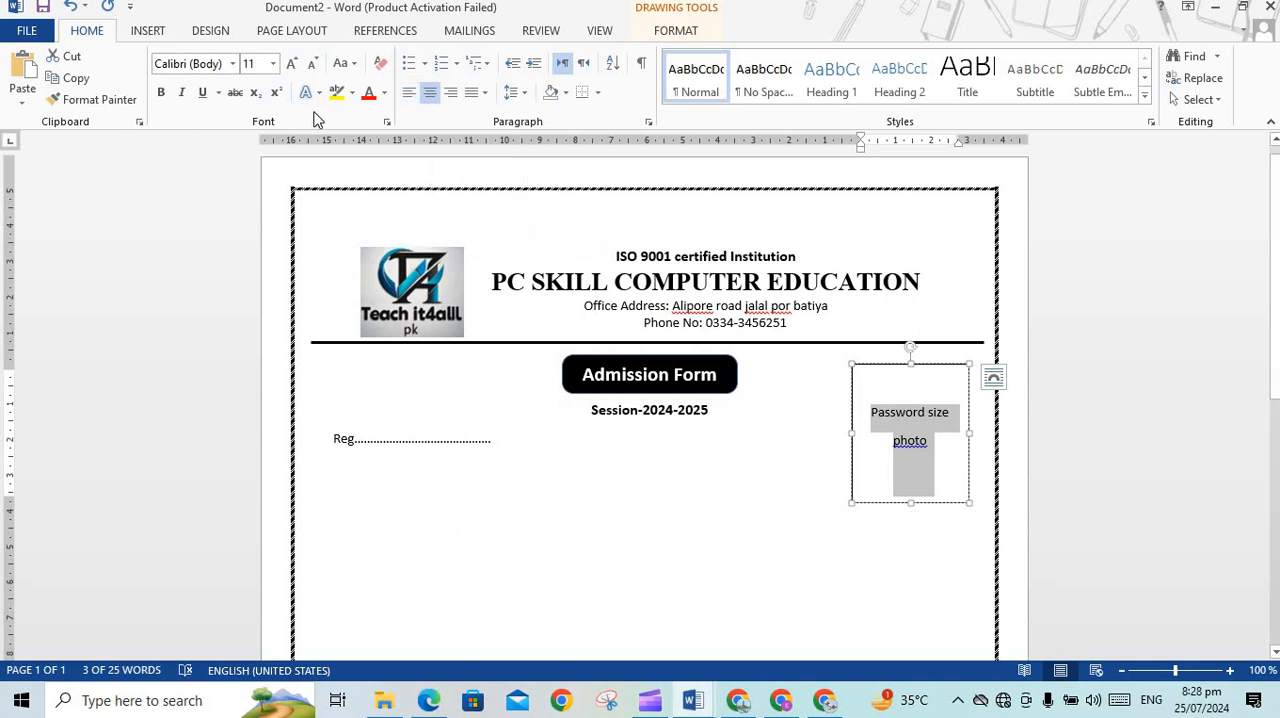
click(160, 92)
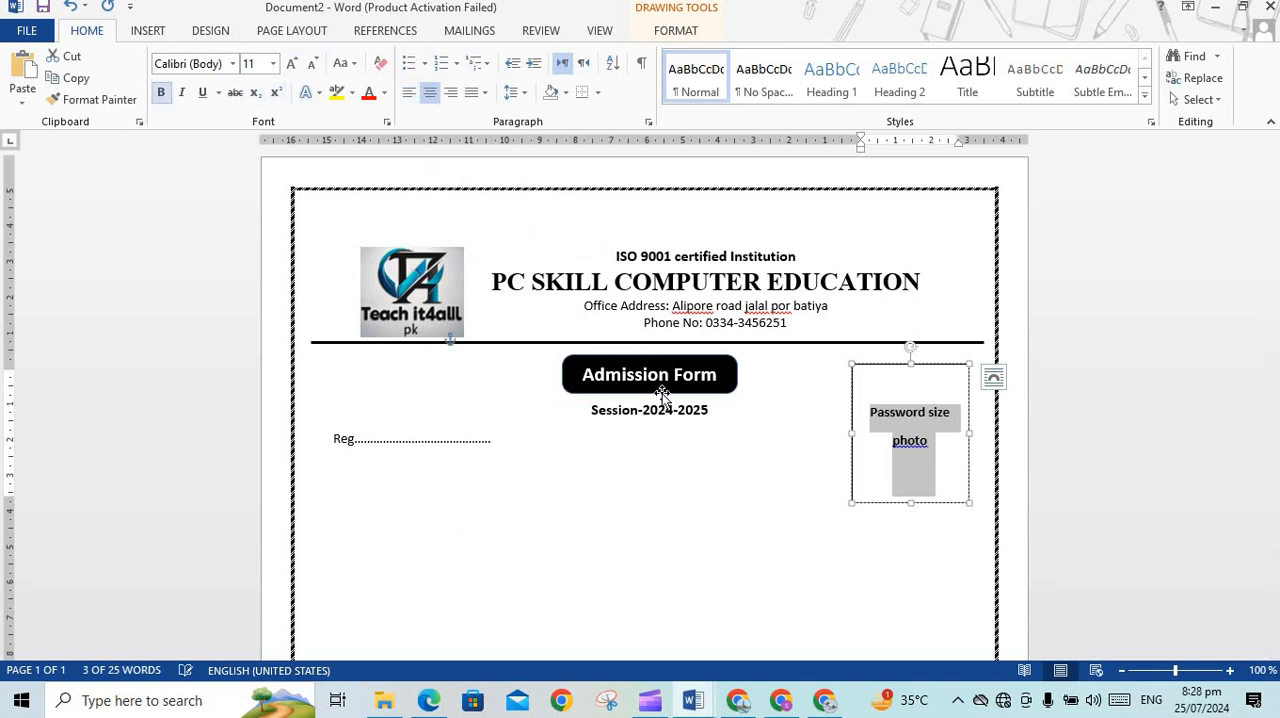
click(820, 454)
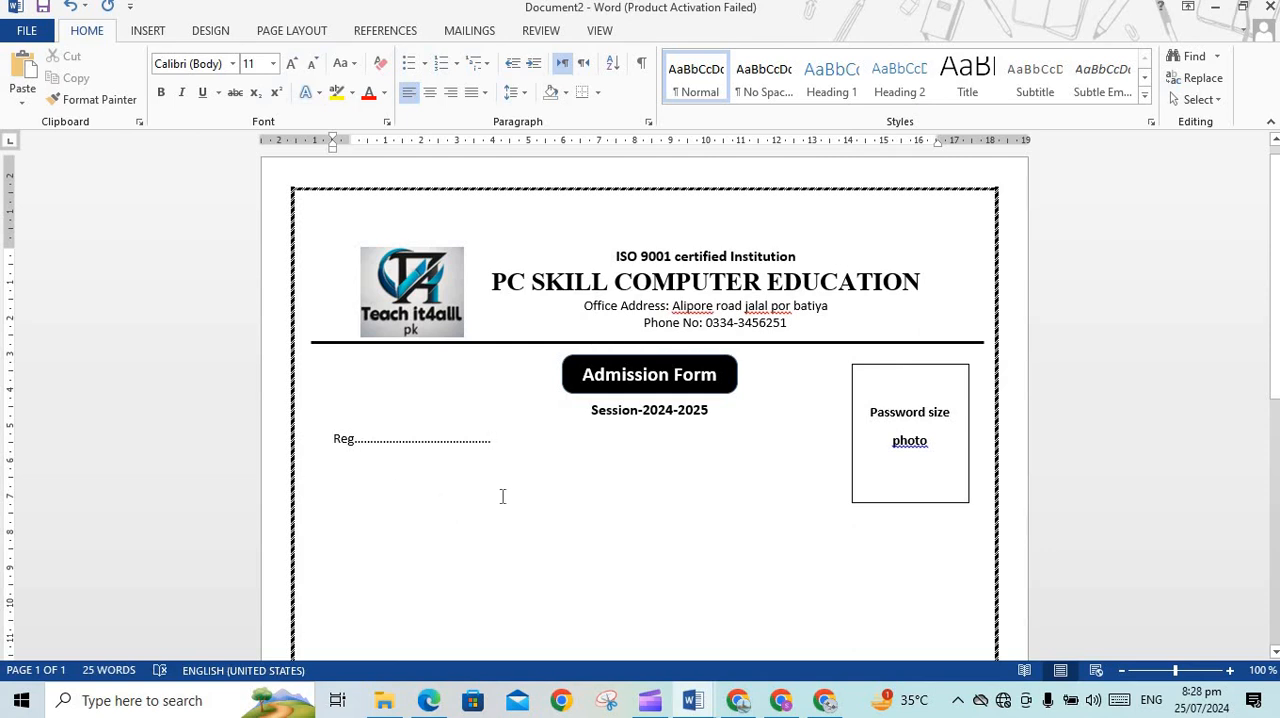
Paste the list of applicant field labels, from Name to PIN, below the Reg line with the source formatting kept
key(Return)
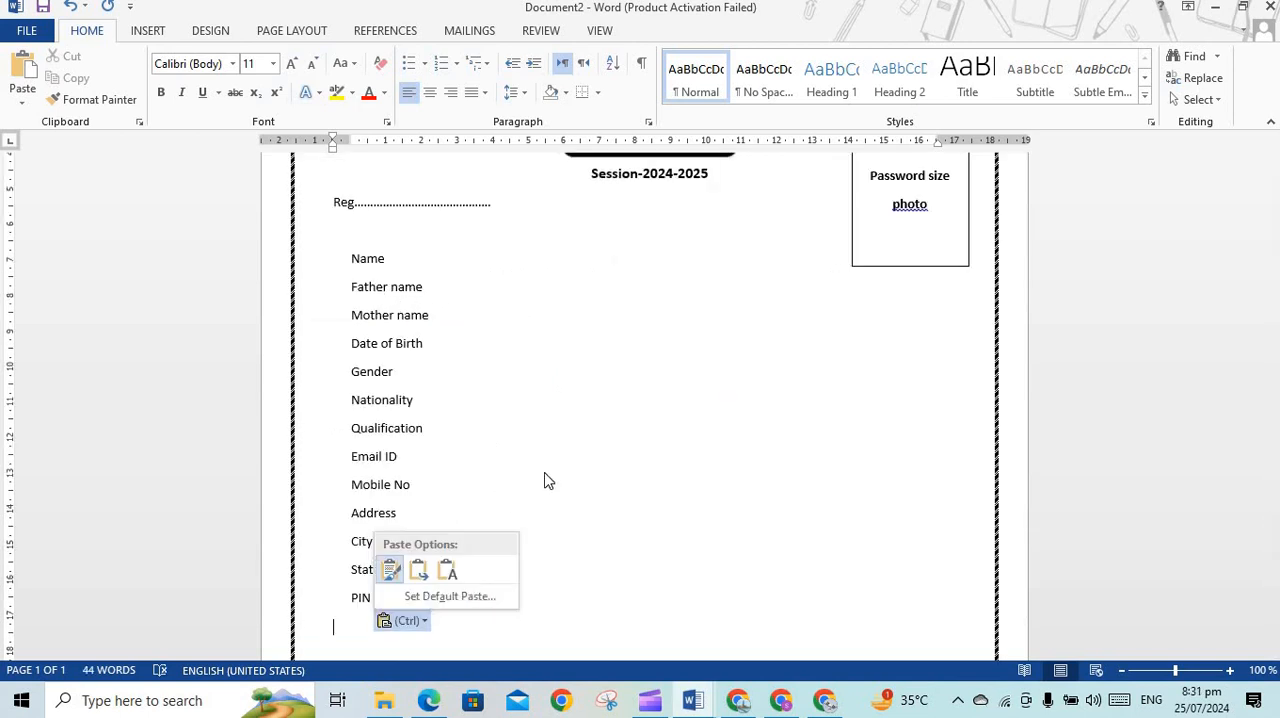
click(600, 490)
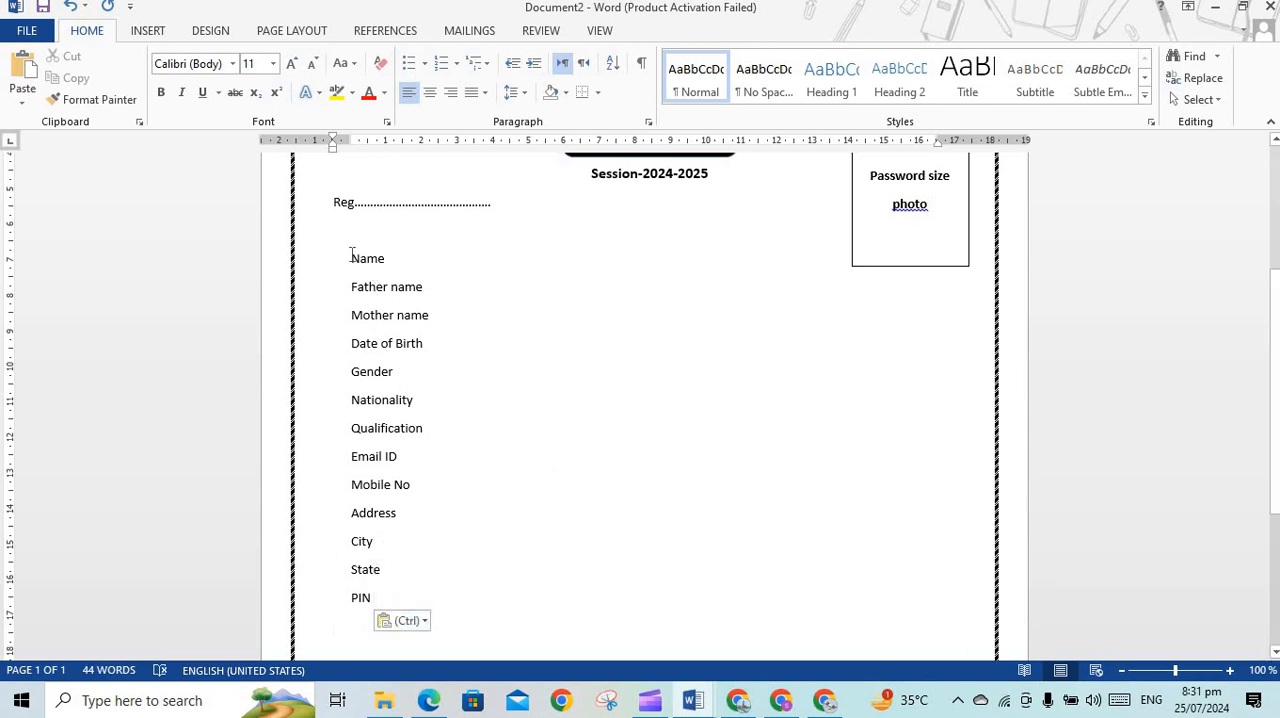
Select the field labels from Name to PIN and try adding space before their paragraphs
drag(382, 294, 399, 600)
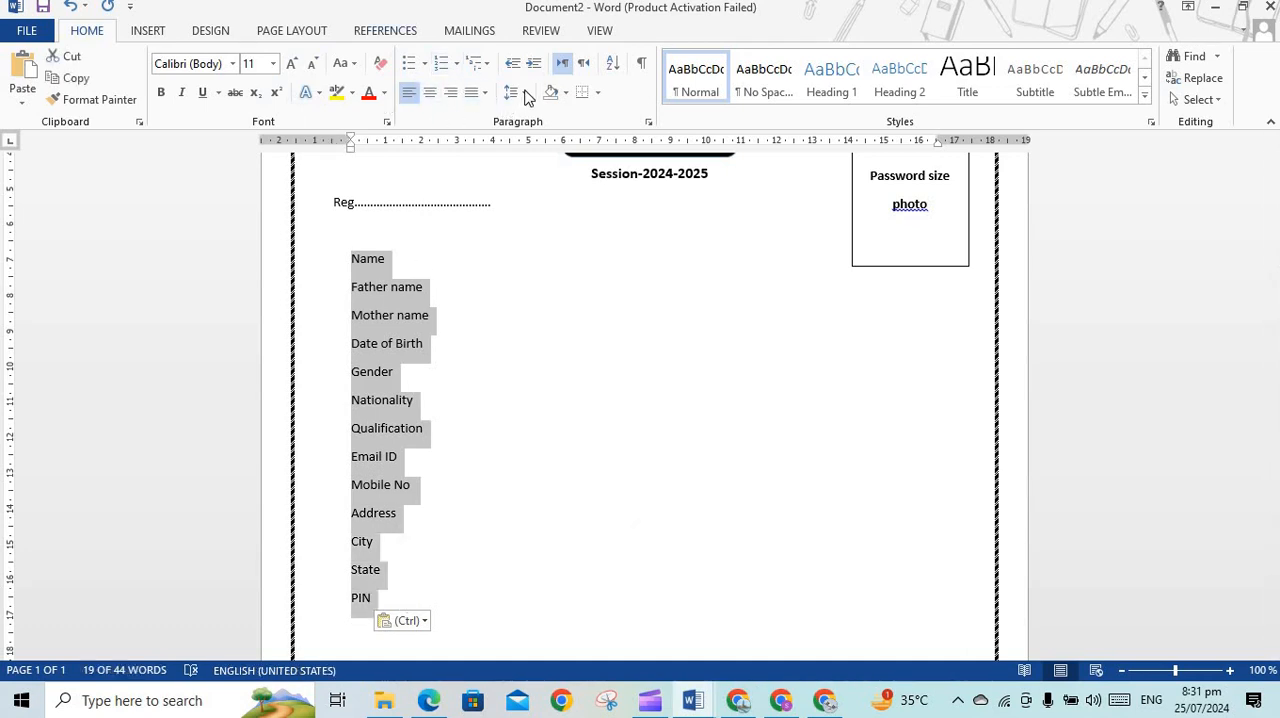
click(527, 94)
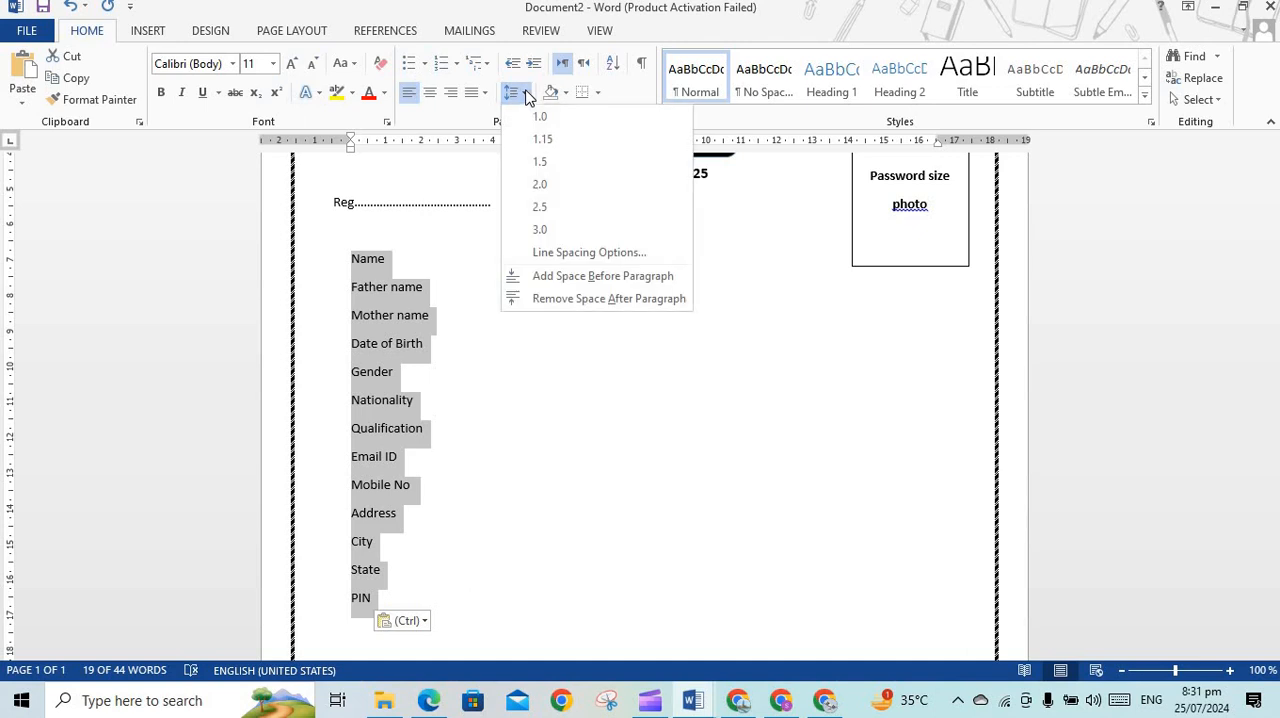
click(580, 278)
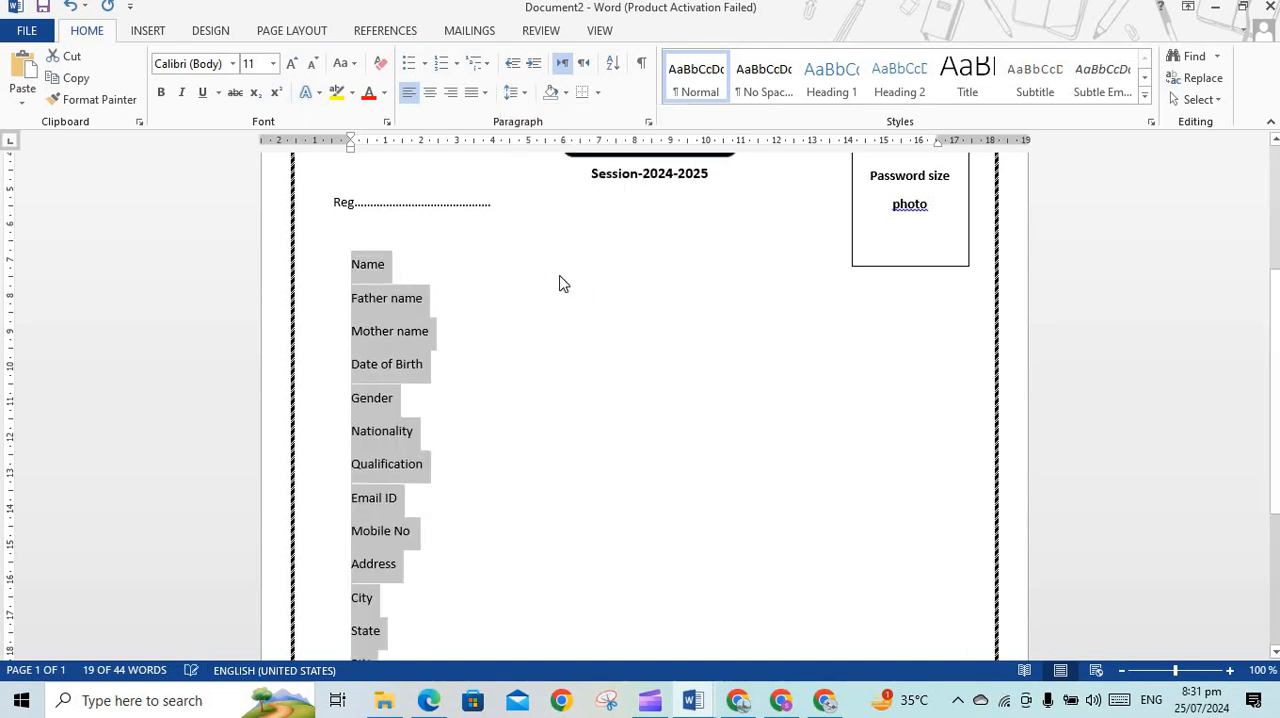
click(513, 92)
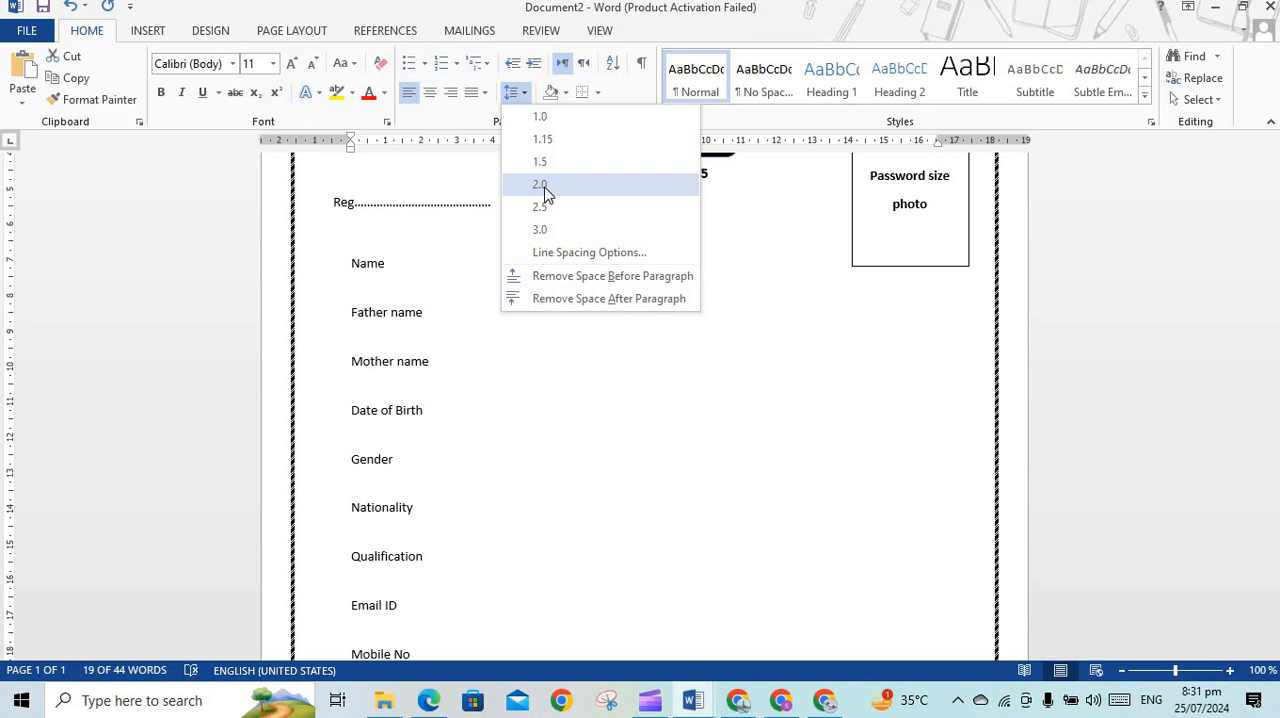
click(558, 279)
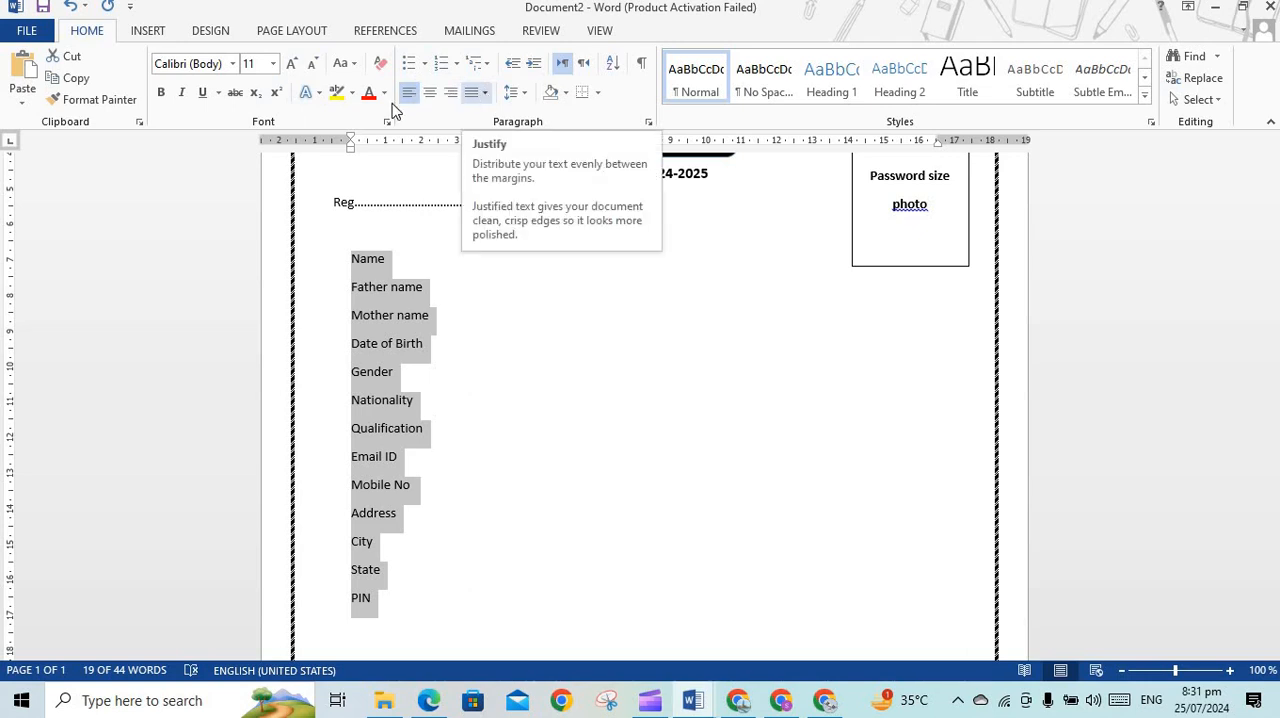
Set the field labels from Name to PIN to font size 12 and line spacing to Multiple at 2.2
click(644, 120)
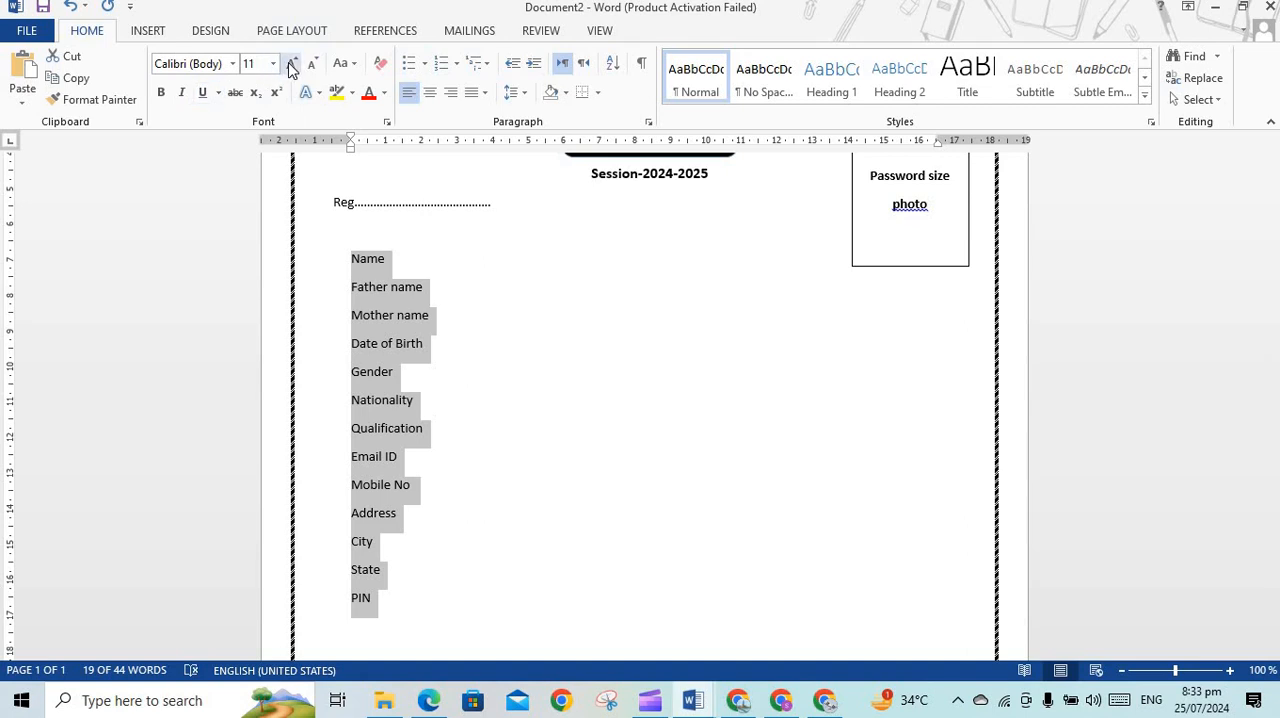
click(290, 66)
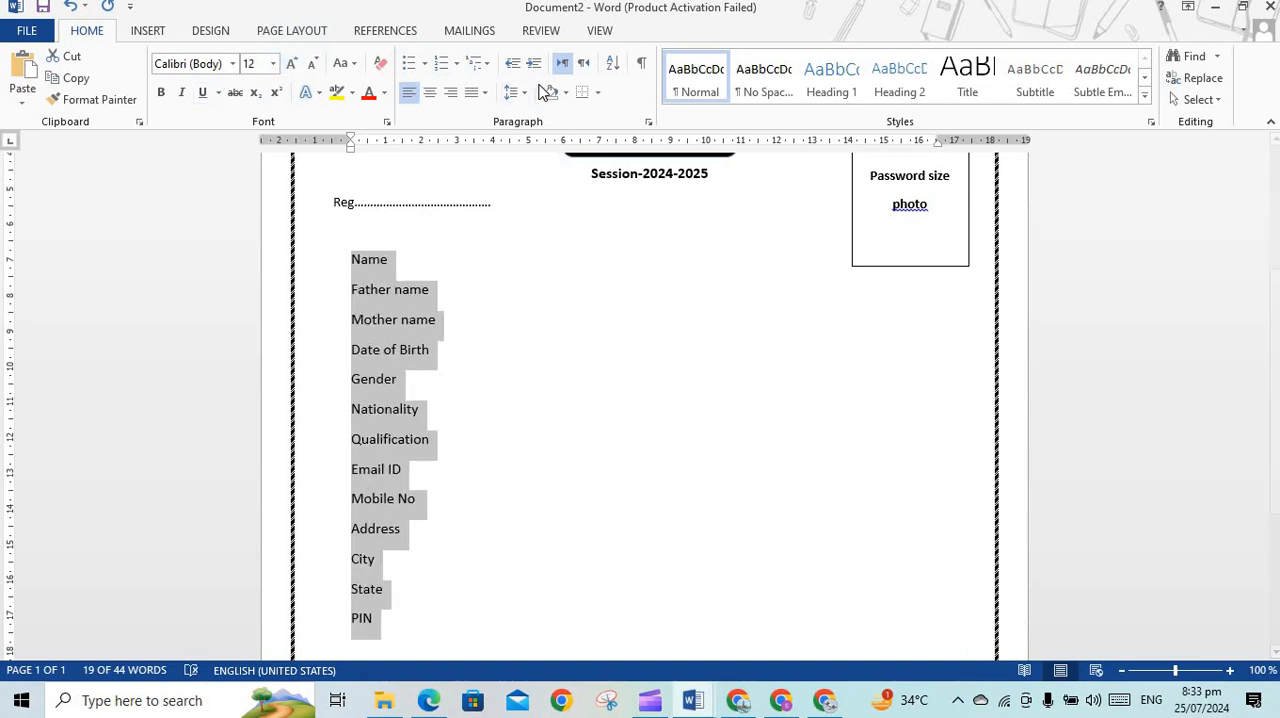
click(526, 93)
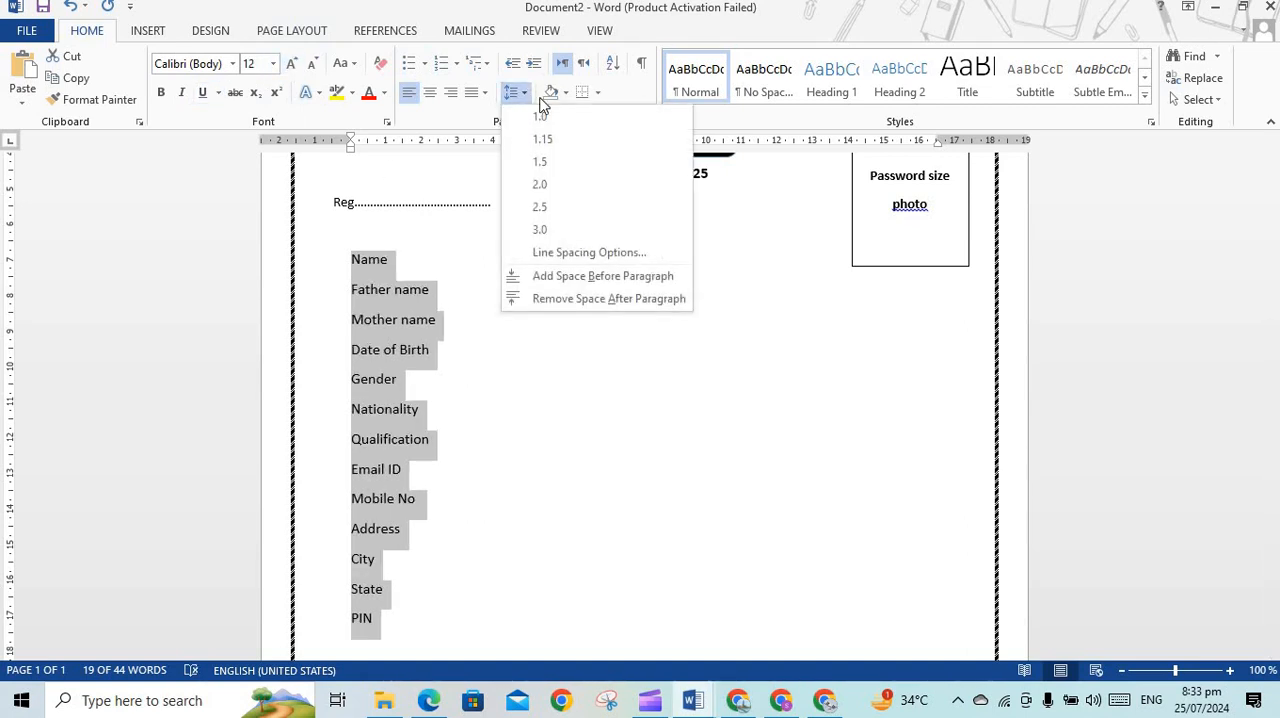
click(652, 121)
click(652, 121)
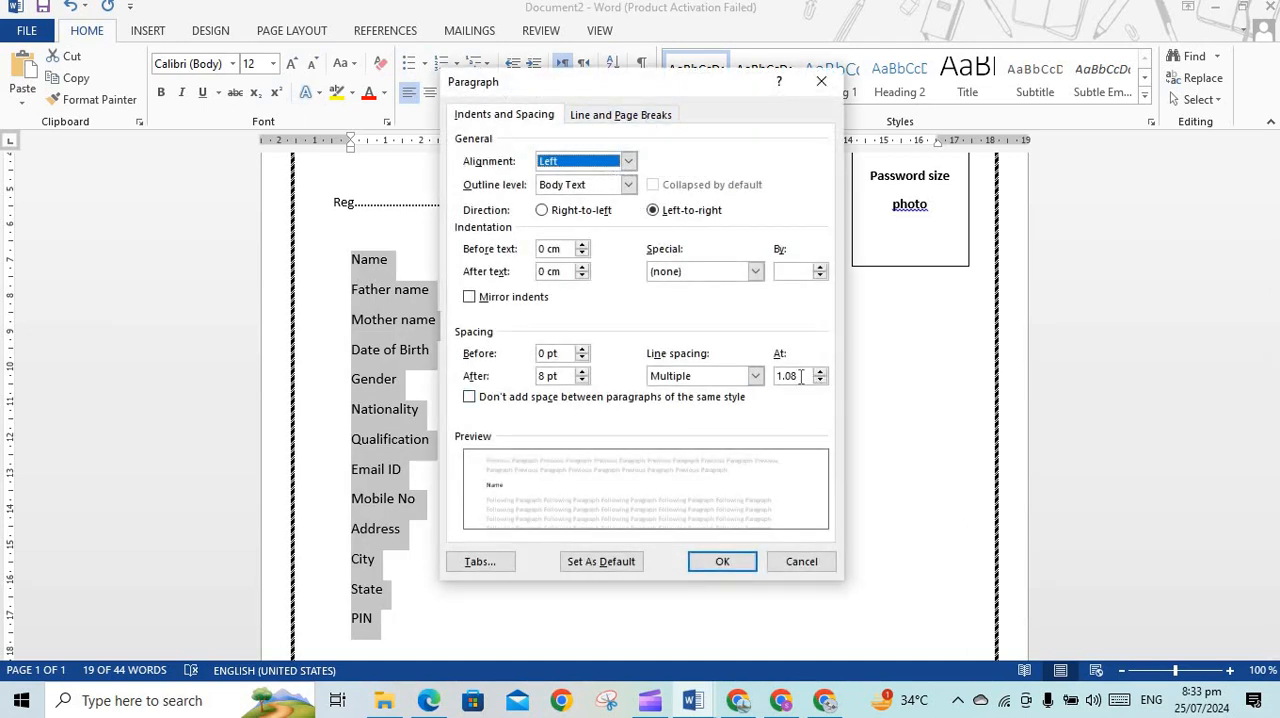
click(798, 377)
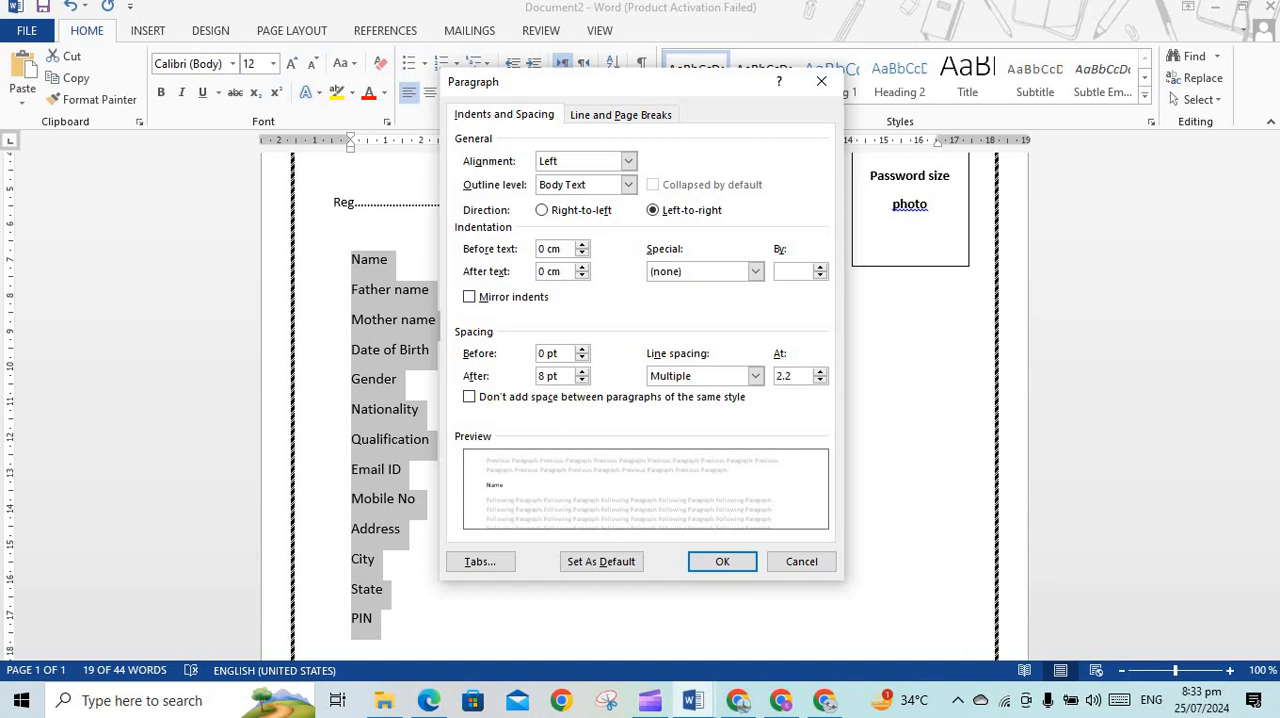
click(722, 561)
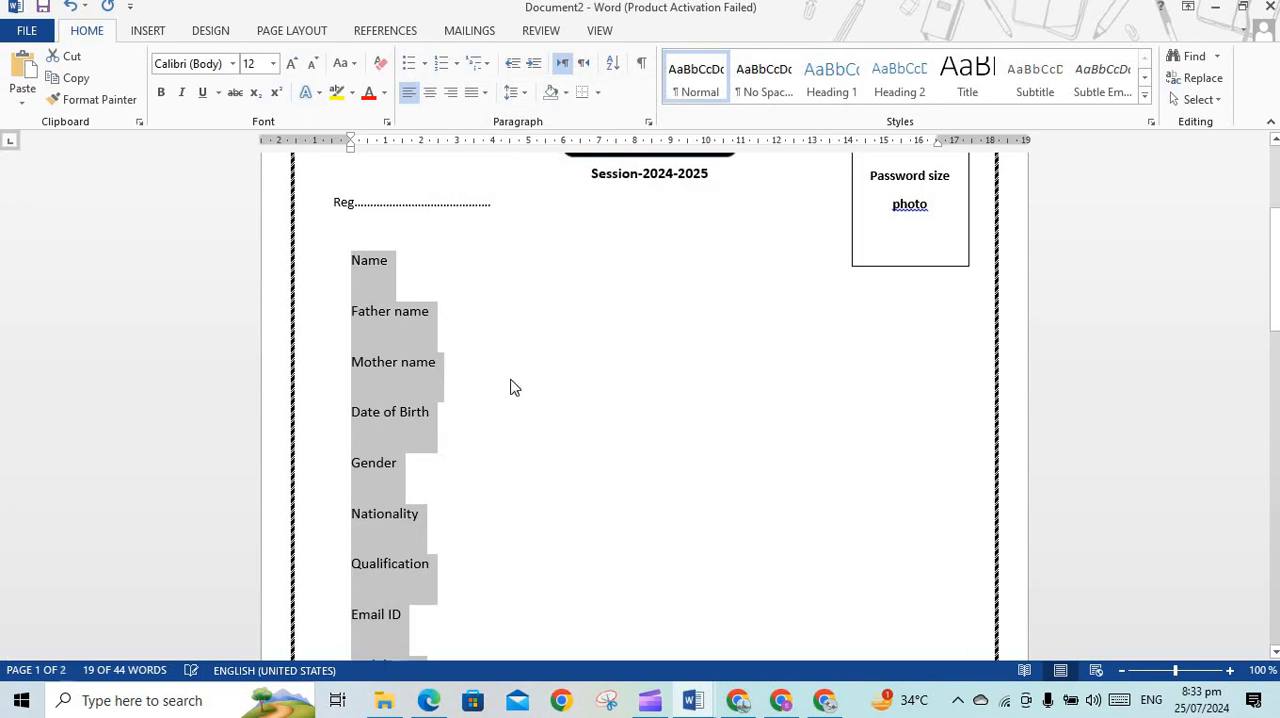
click(455, 260)
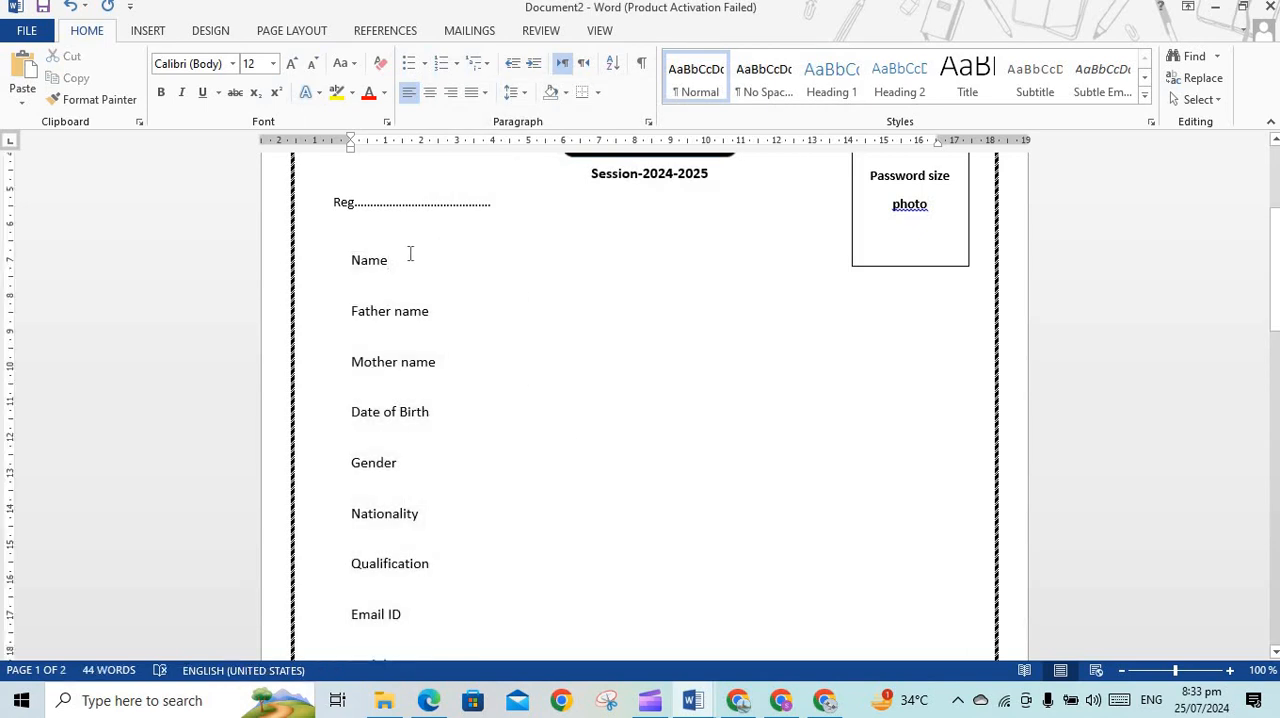
Set the line spacing of the field labels from Name to City to 1.5
drag(351, 258, 423, 471)
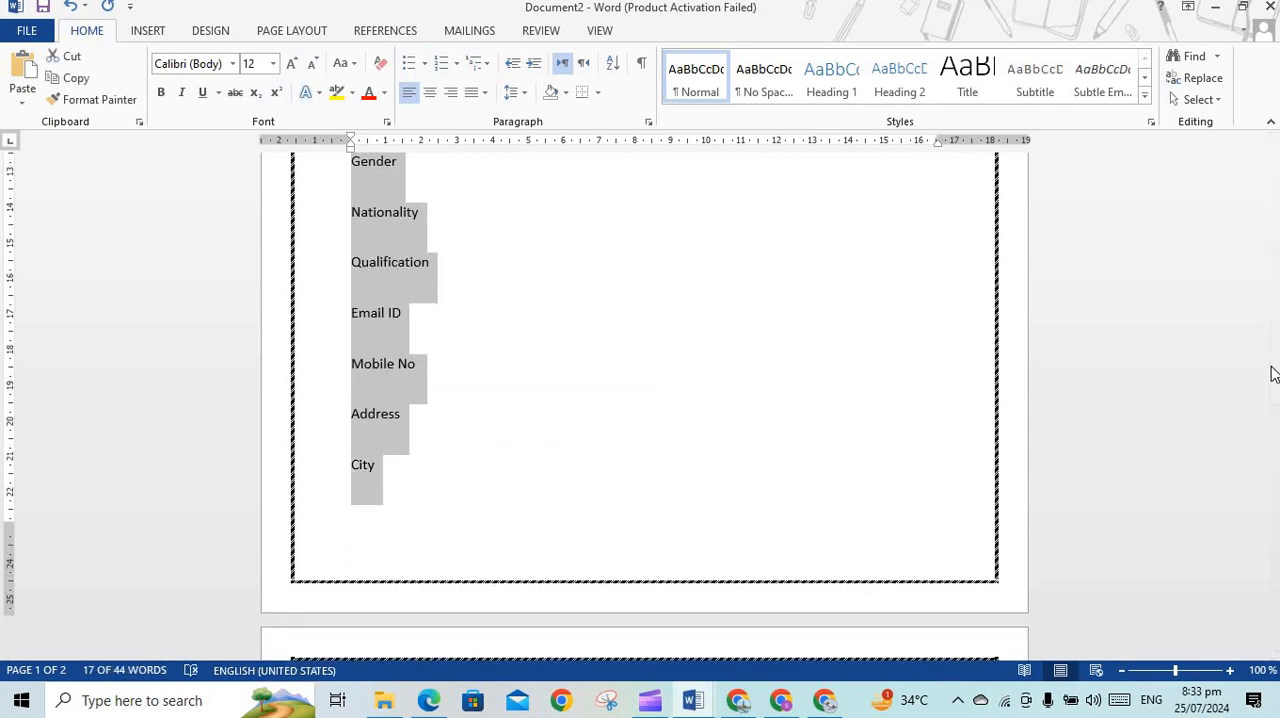
click(1278, 375)
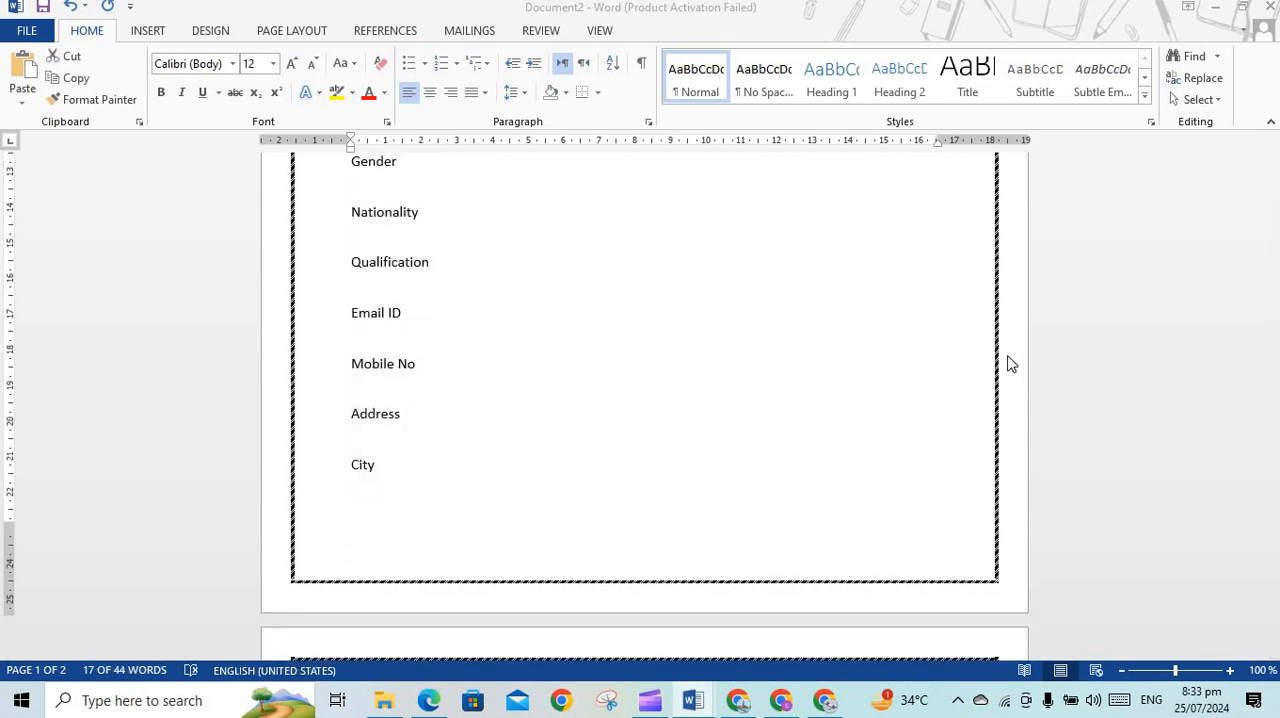
click(525, 368)
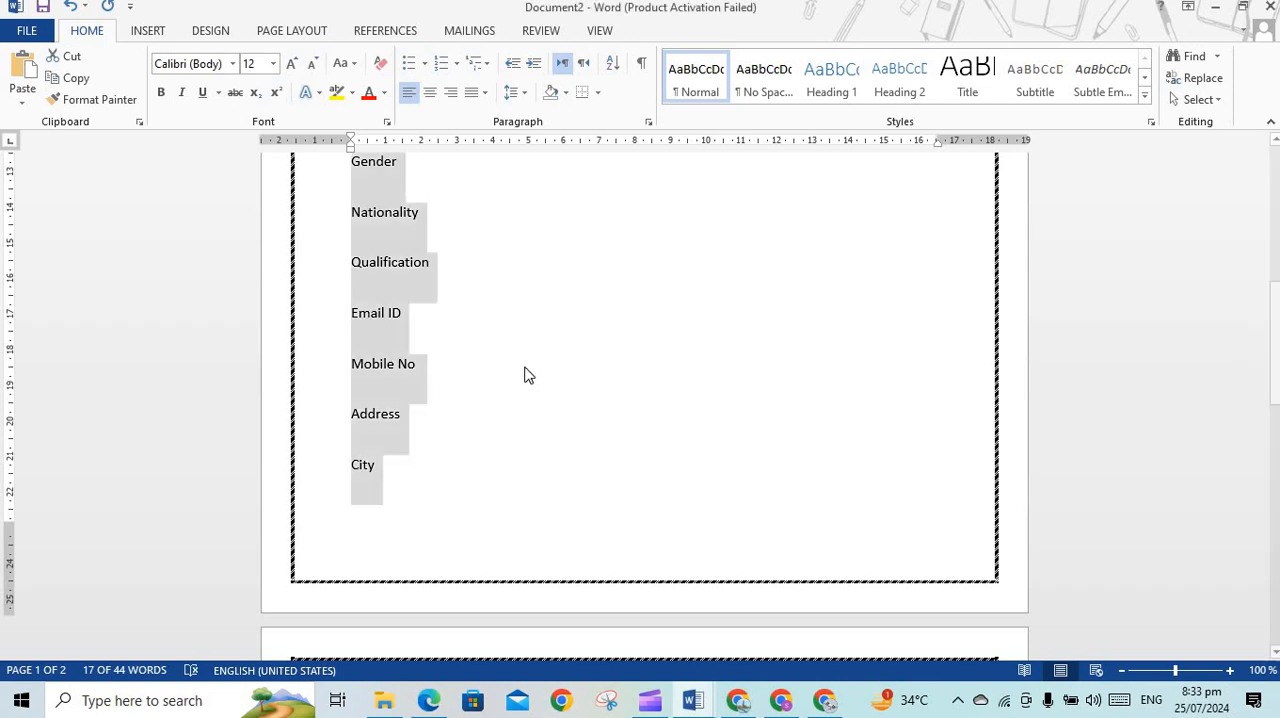
drag(1268, 336, 1275, 224)
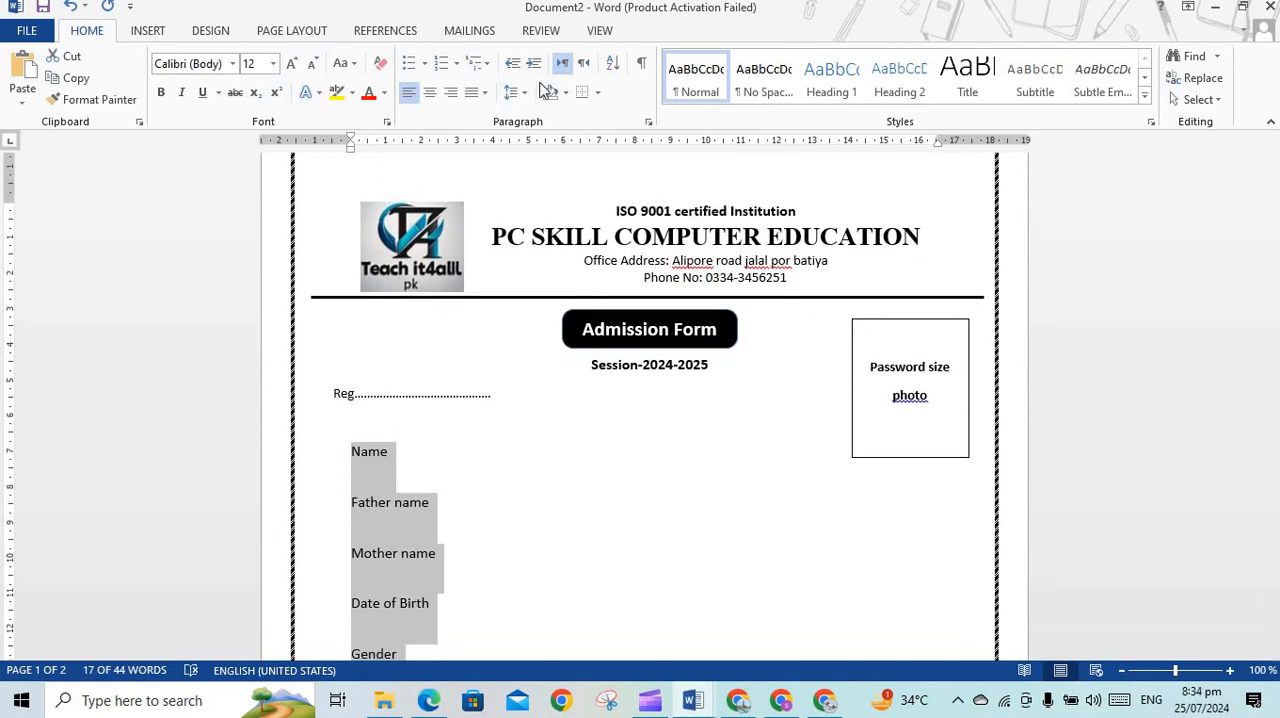
click(515, 92)
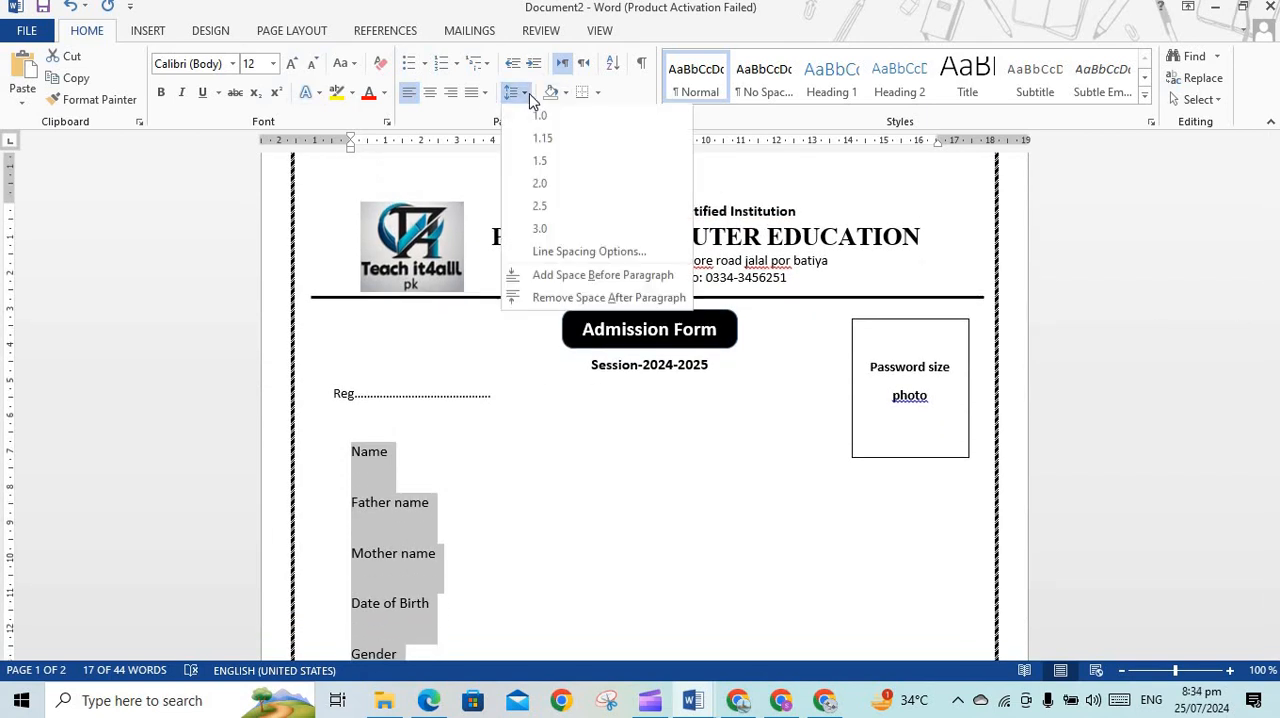
click(546, 162)
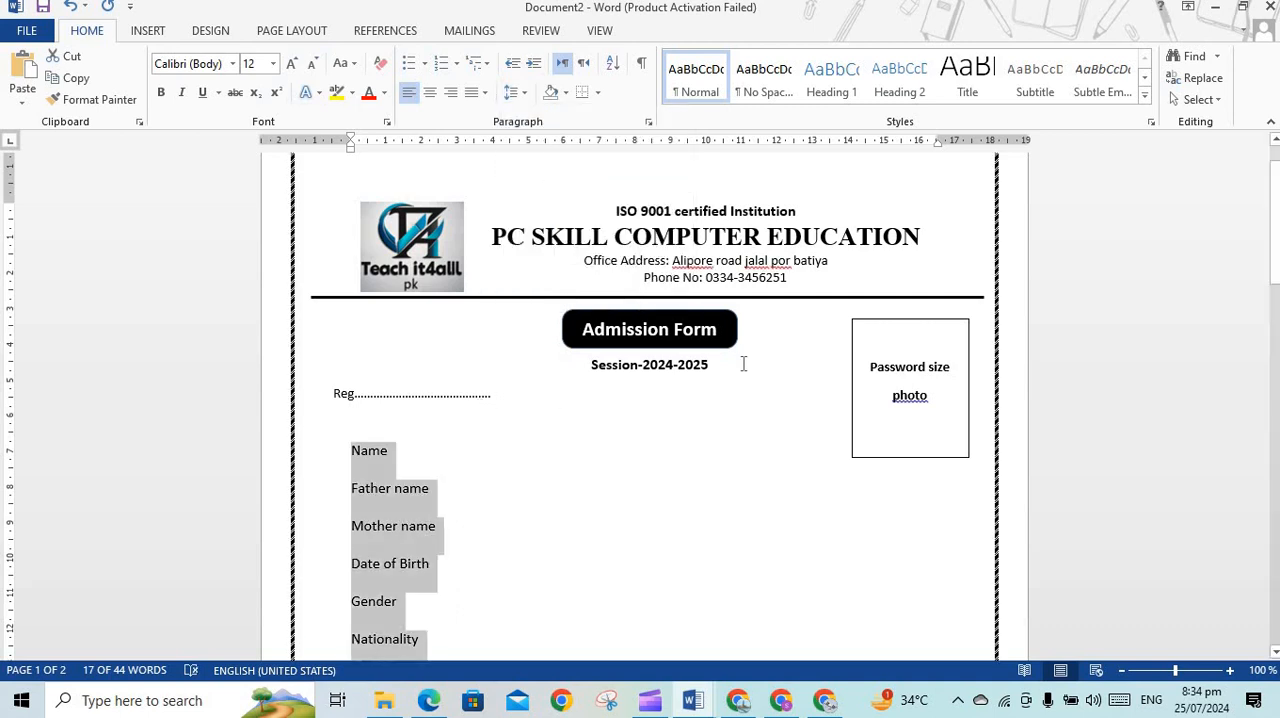
Add a left tab stop at about 2.3 cm to the field labels from Name to PIN and insert a tab after Name
drag(1275, 220, 1275, 380)
drag(1275, 436, 1276, 323)
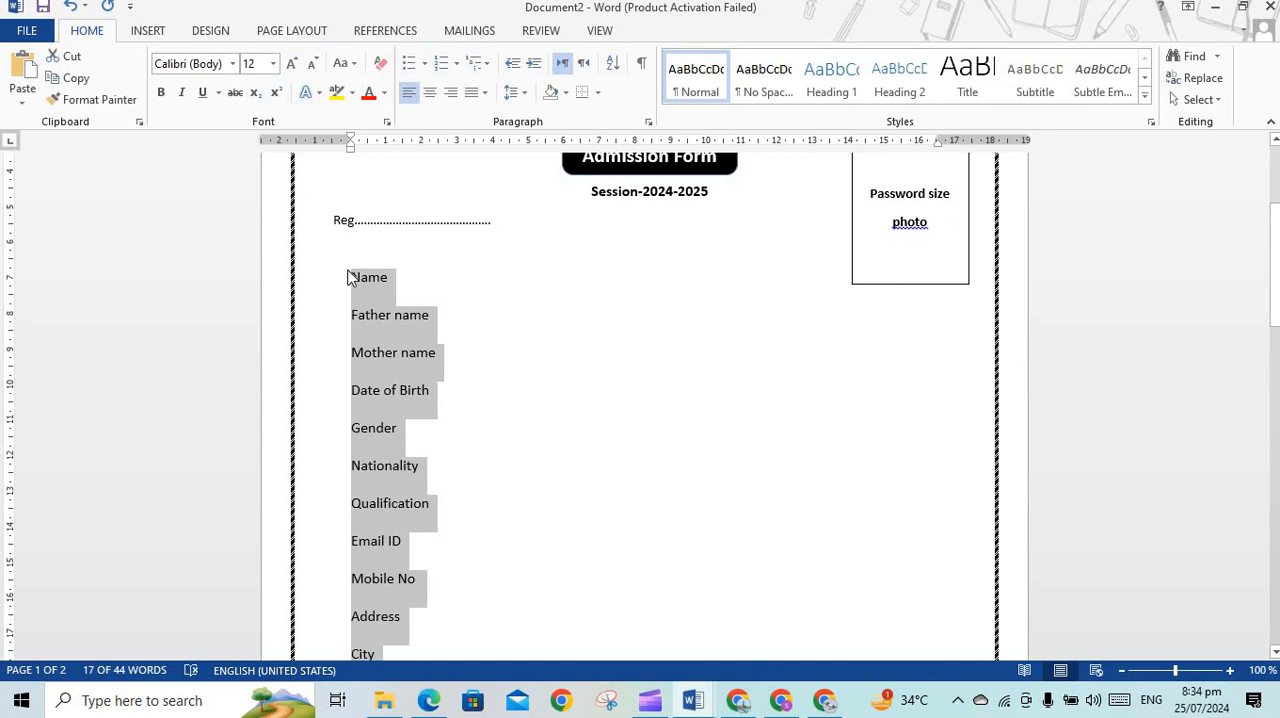
click(388, 277)
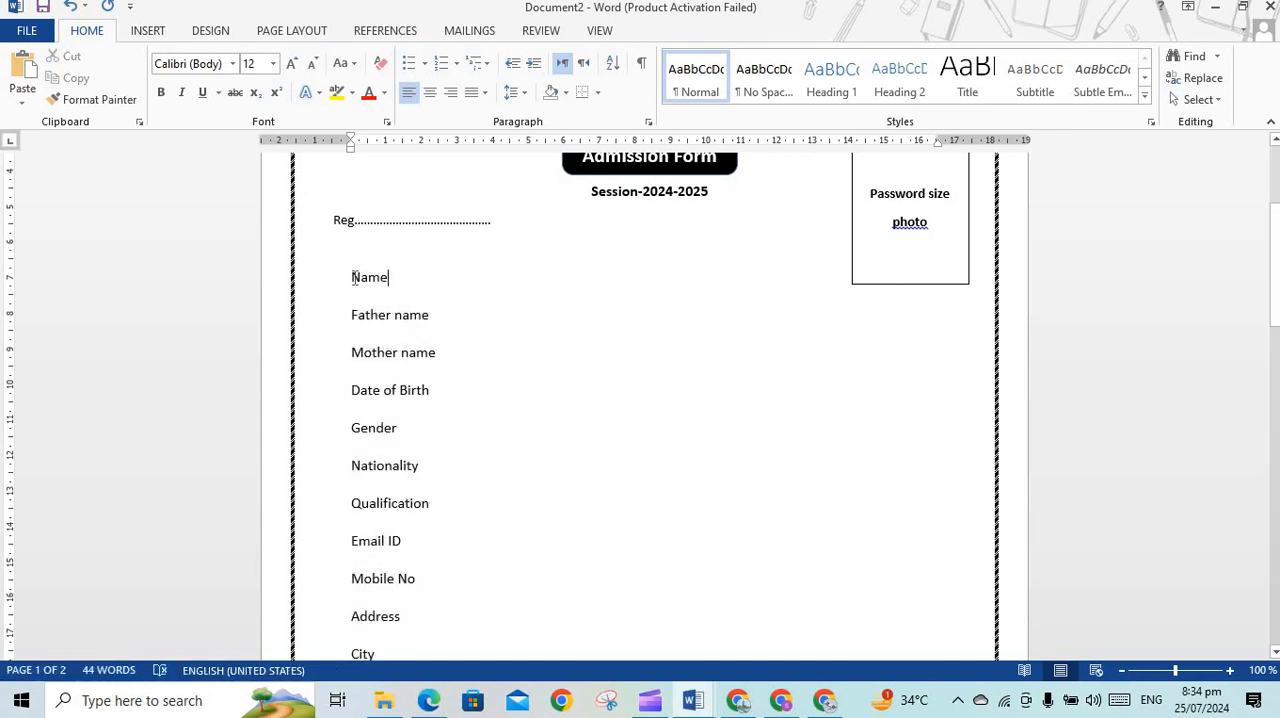
drag(385, 297, 409, 524)
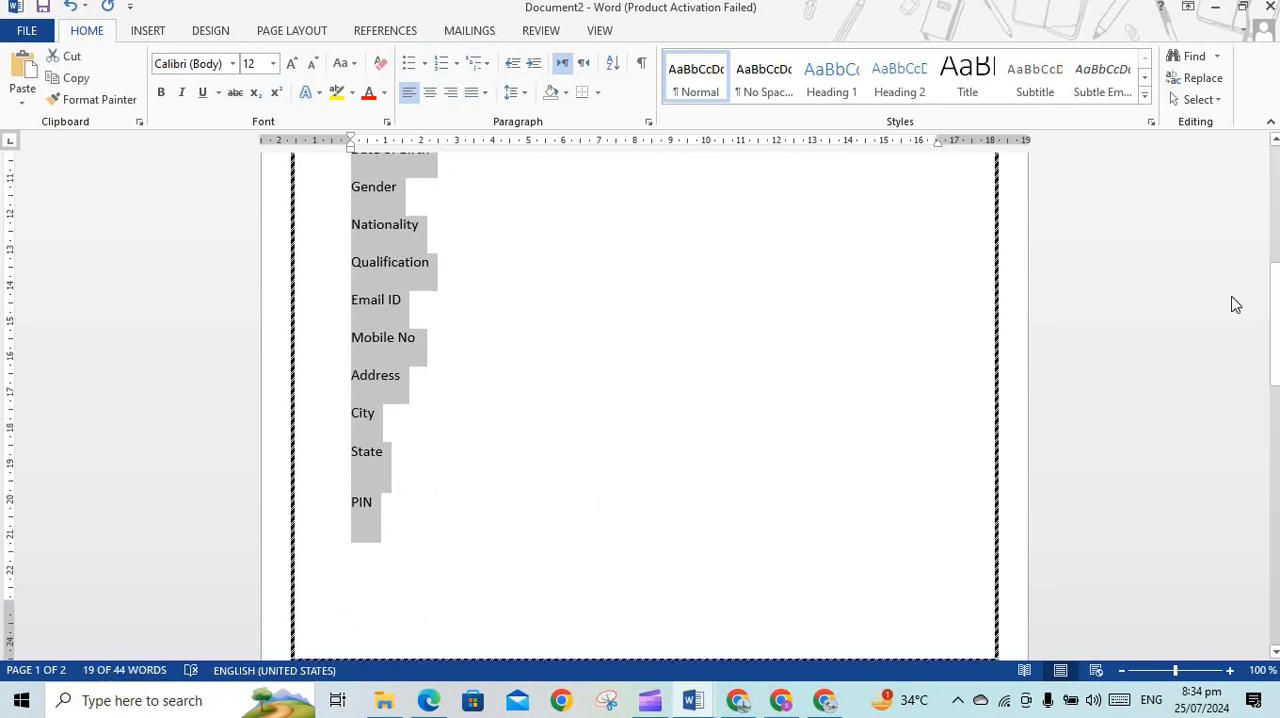
drag(1277, 296, 1277, 180)
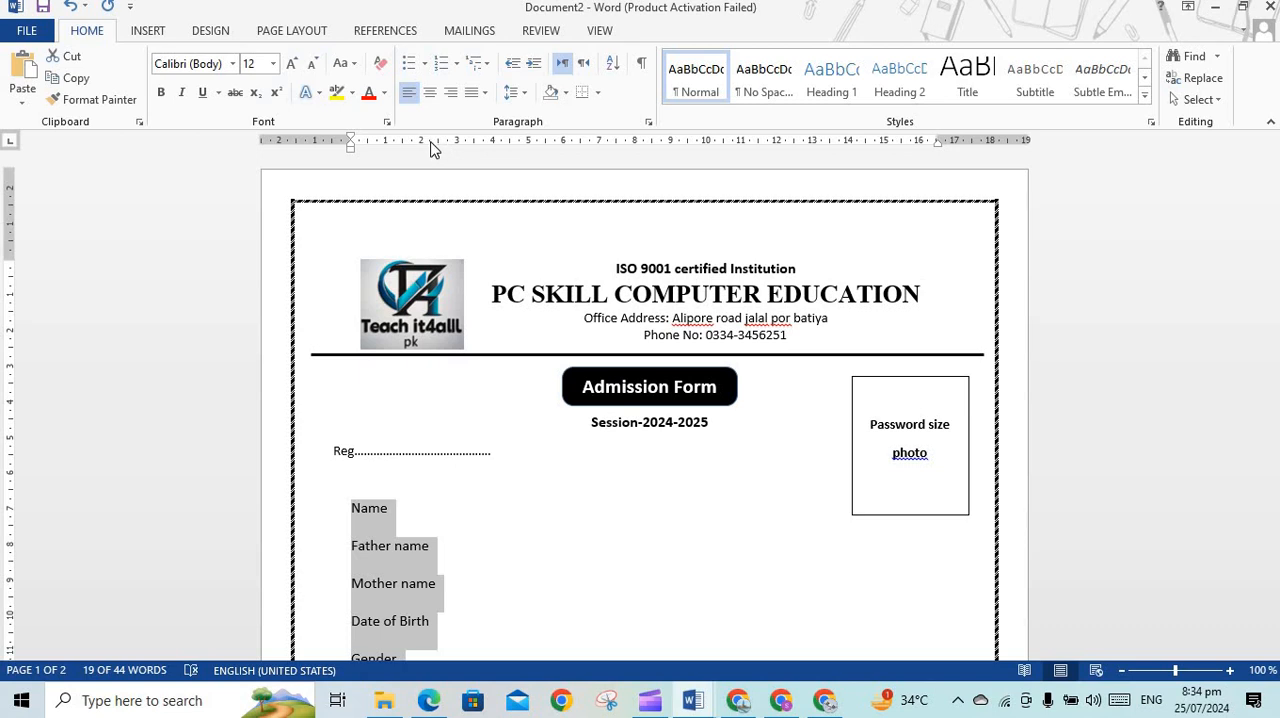
click(432, 142)
click(410, 512)
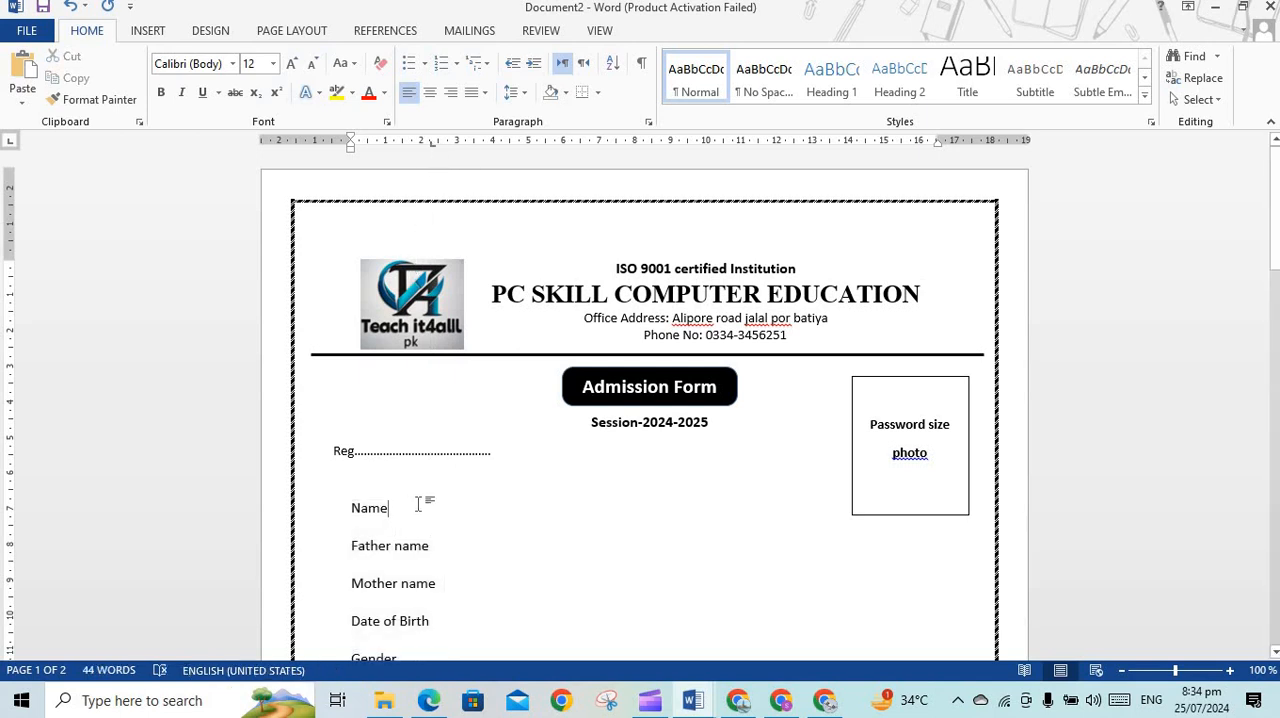
key(Tab)
Shift the tab stop of the field labels from Name to PIN to about 2.5 cm
drag(429, 569, 471, 420)
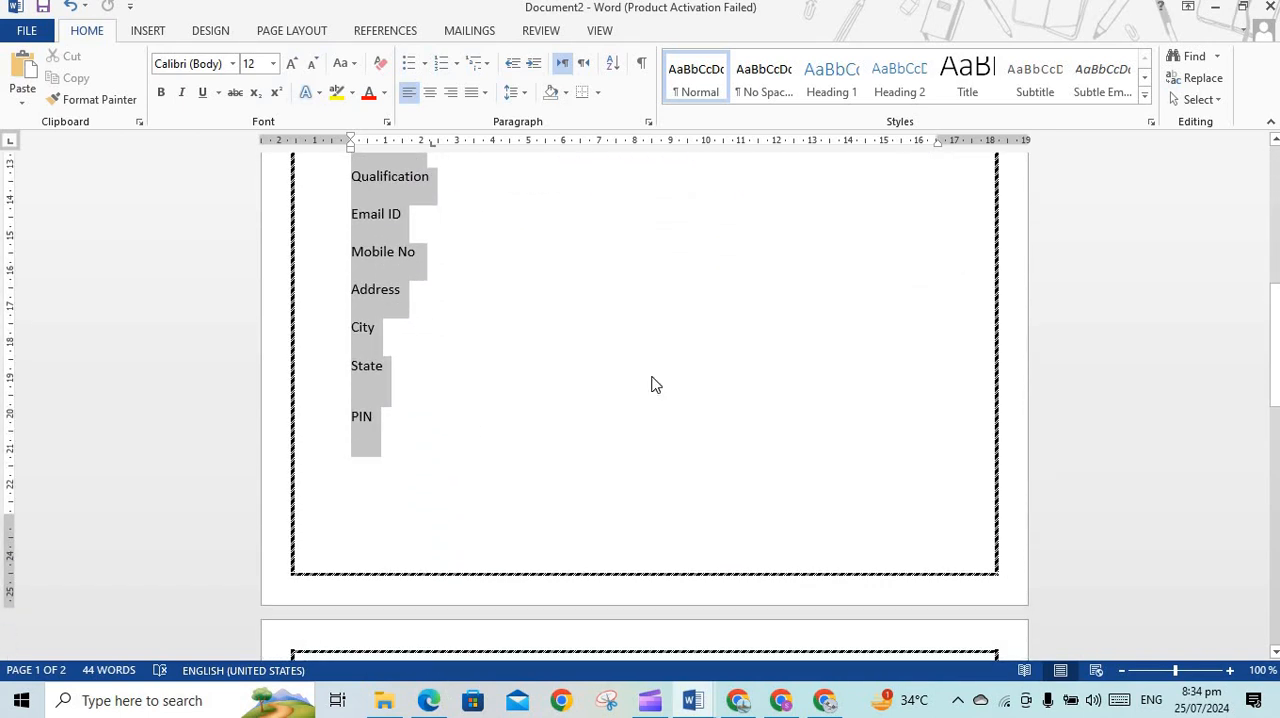
drag(1270, 378, 1273, 245)
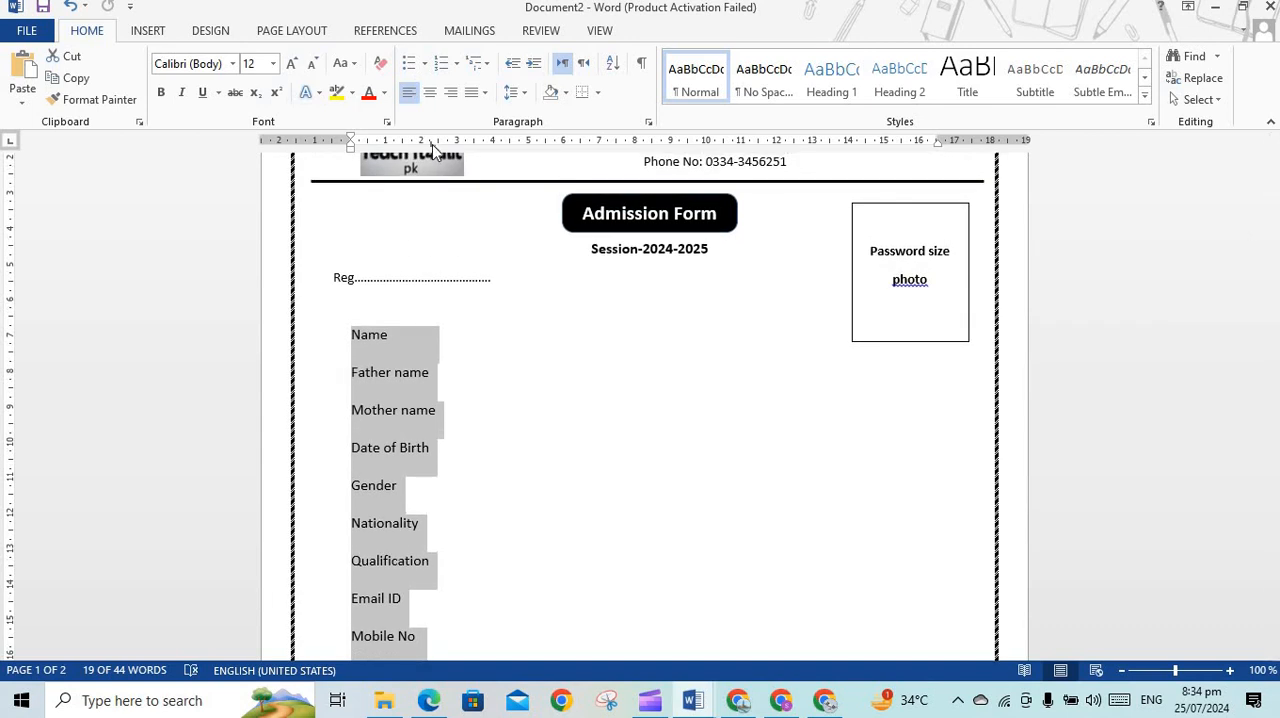
drag(431, 143, 437, 144)
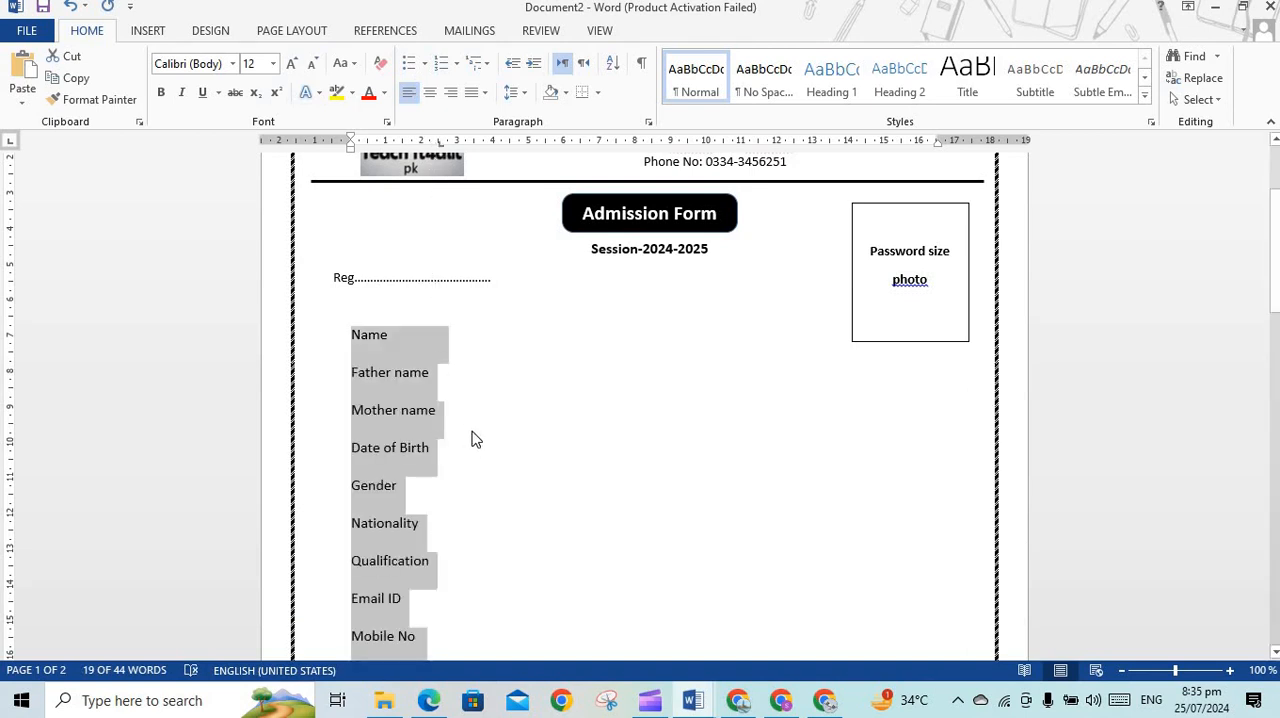
Insert a tab and a colon after each field label from Name to PIN
click(472, 432)
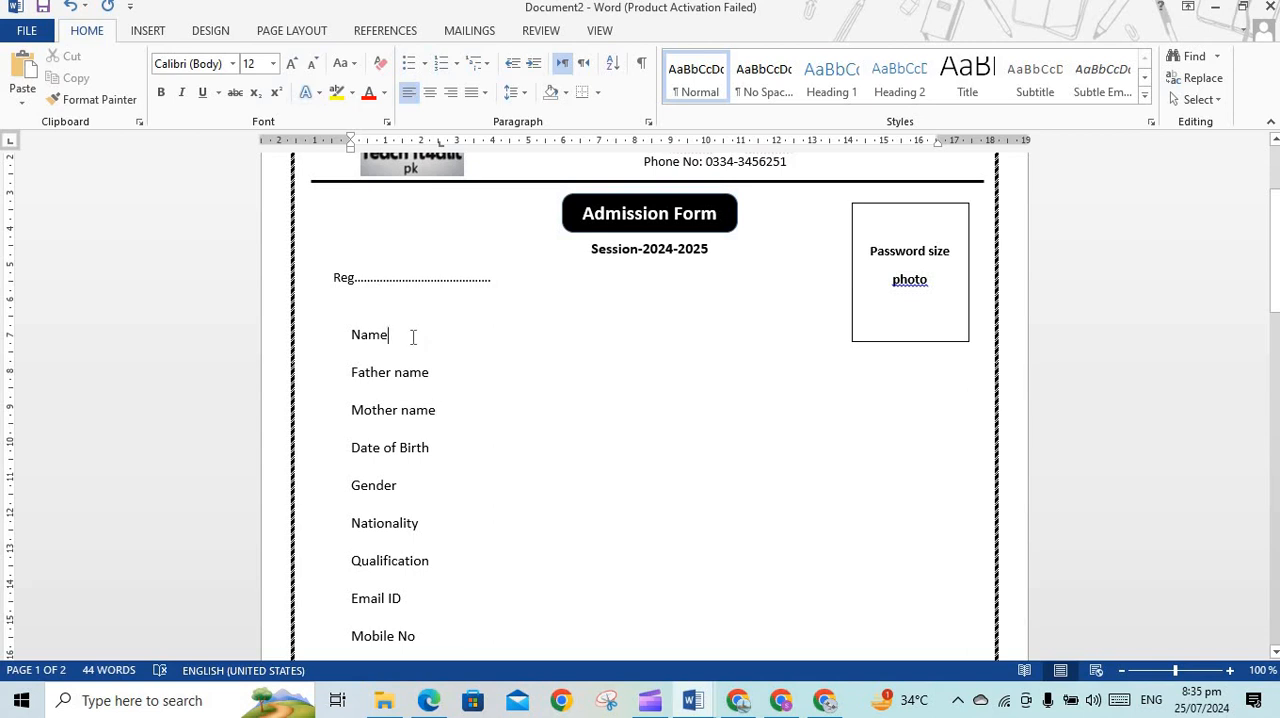
click(413, 337)
key(Tab)
text(:)
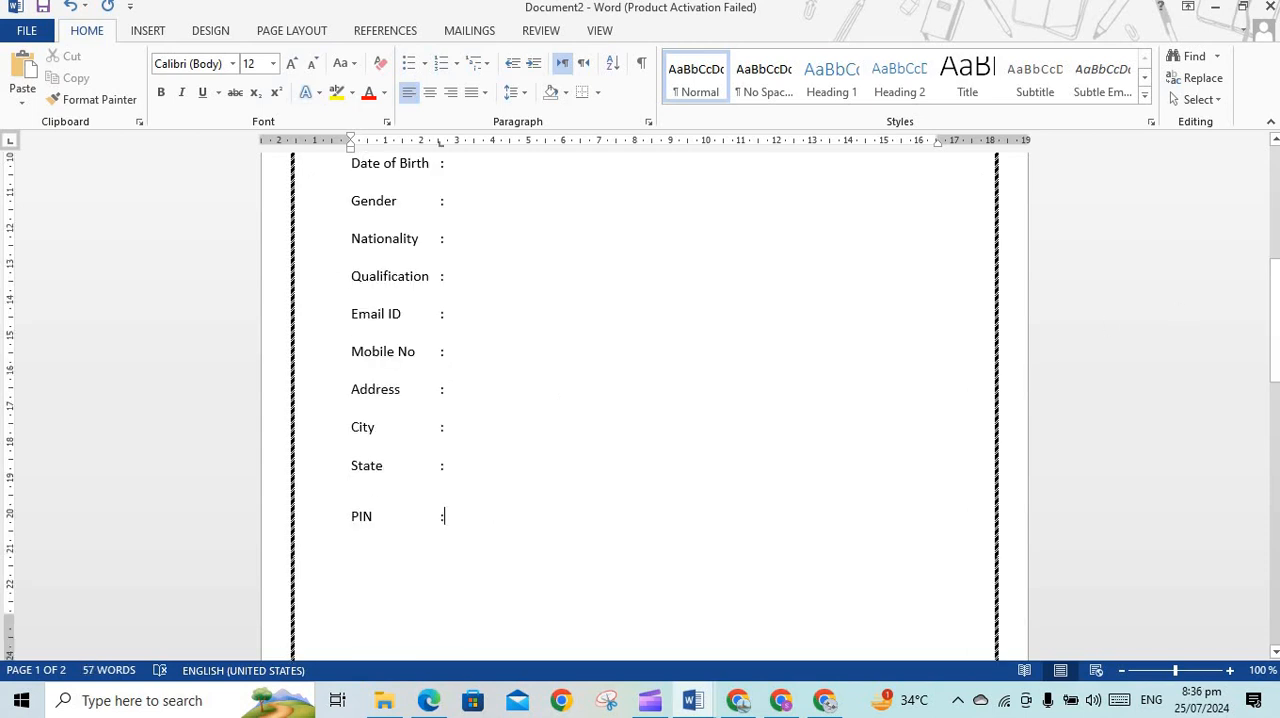
Draw a small rectangle about 0.56 cm high and 0.58 cm wide after the colon on the Name line
drag(1264, 240, 1263, 180)
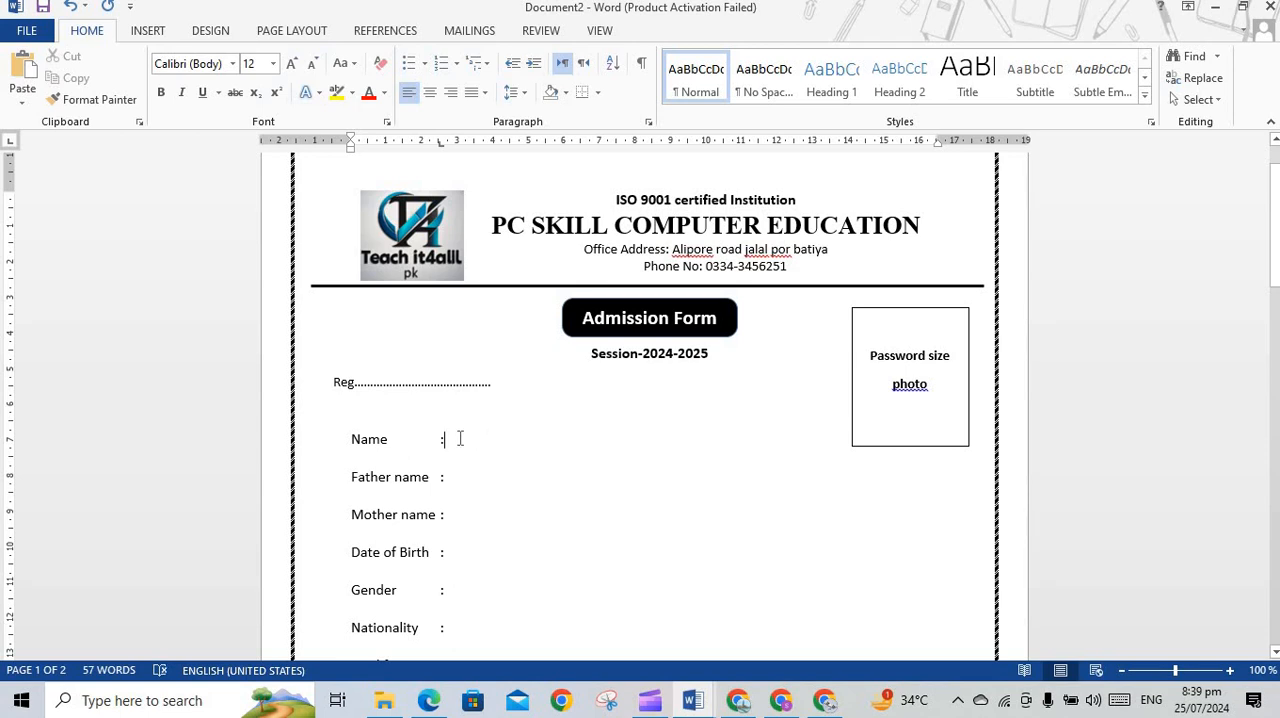
key(Return)
key(BackSpace)
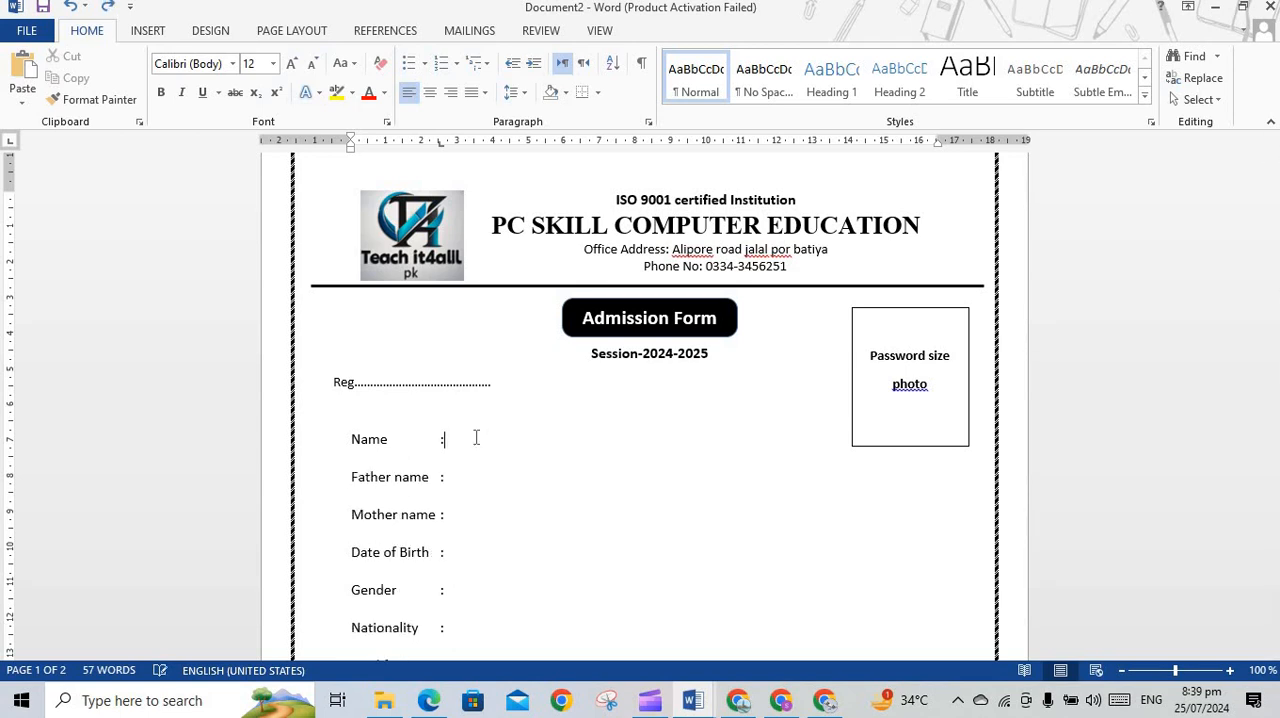
double_click(476, 440)
click(150, 32)
click(258, 105)
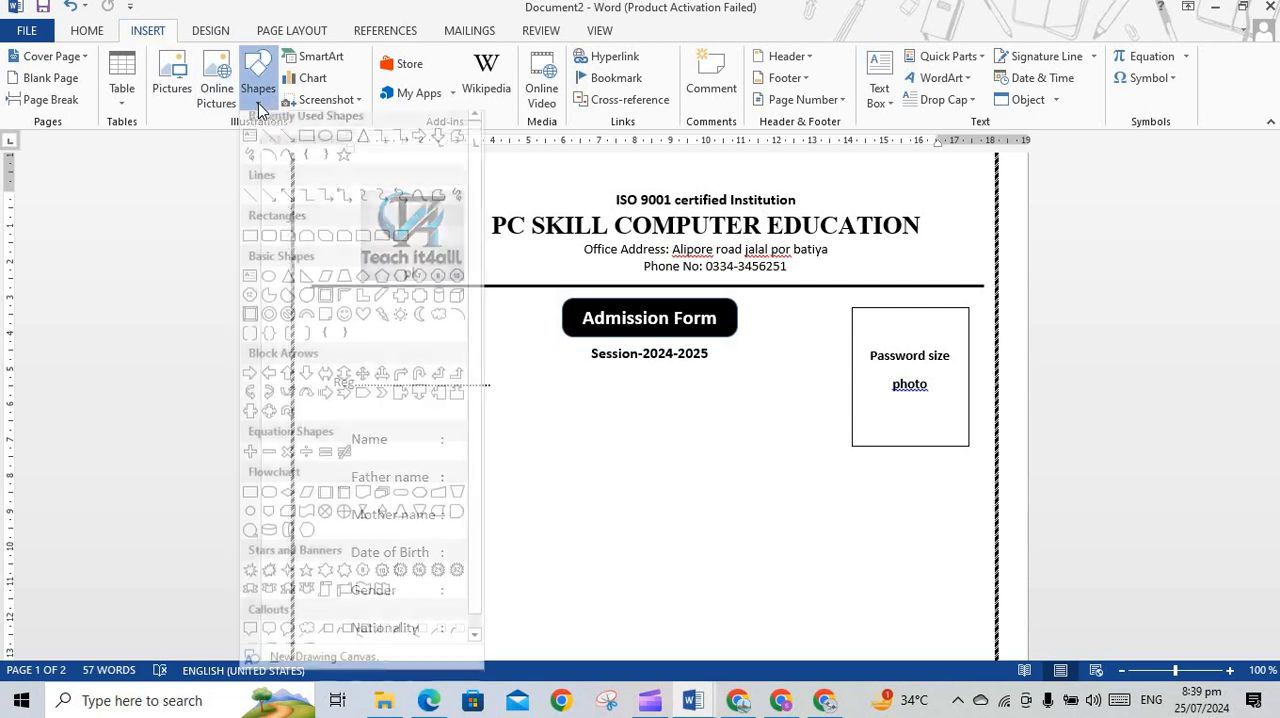
click(303, 145)
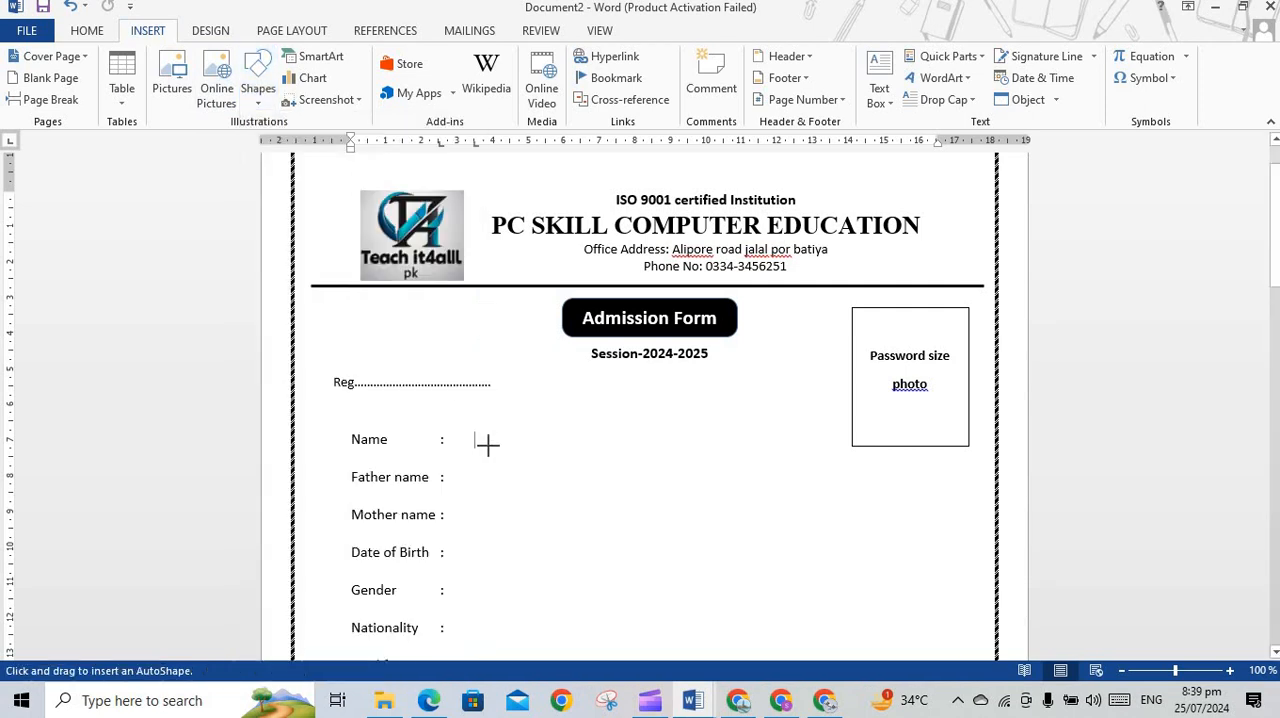
drag(474, 434, 496, 456)
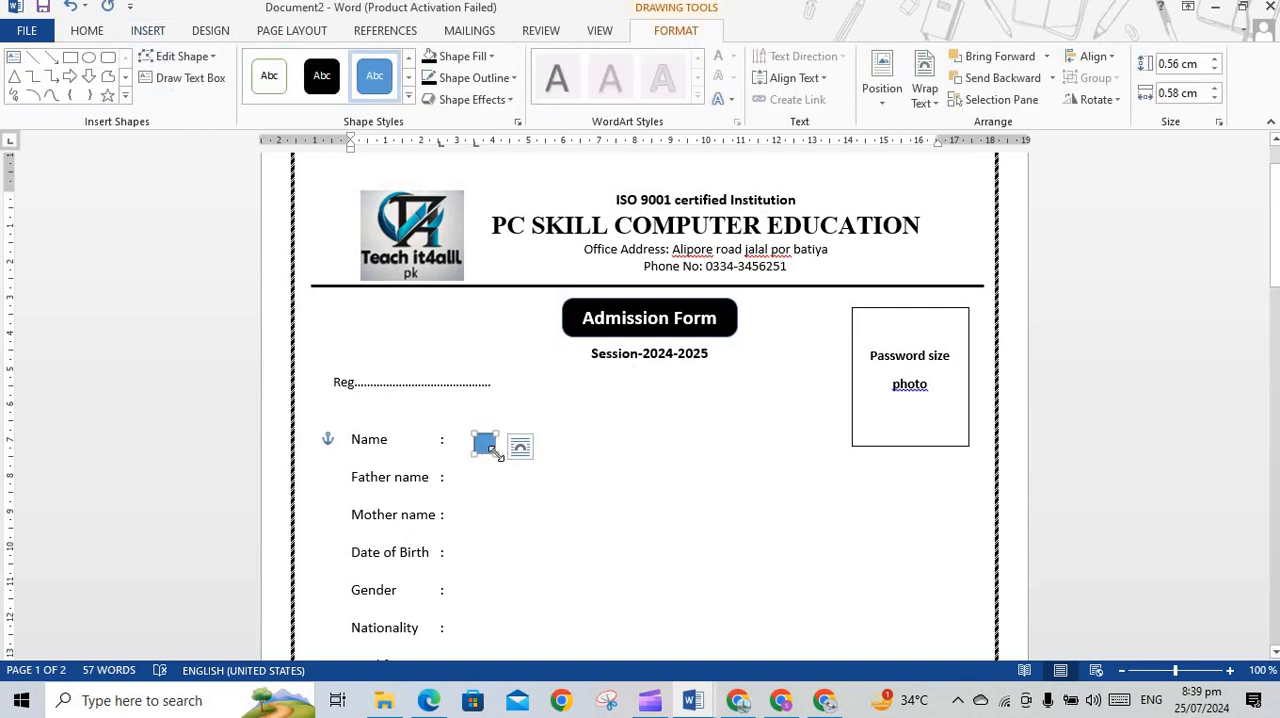
Set the width of the small rectangle beside Name to 0.56 cm
drag(496, 455, 504, 458)
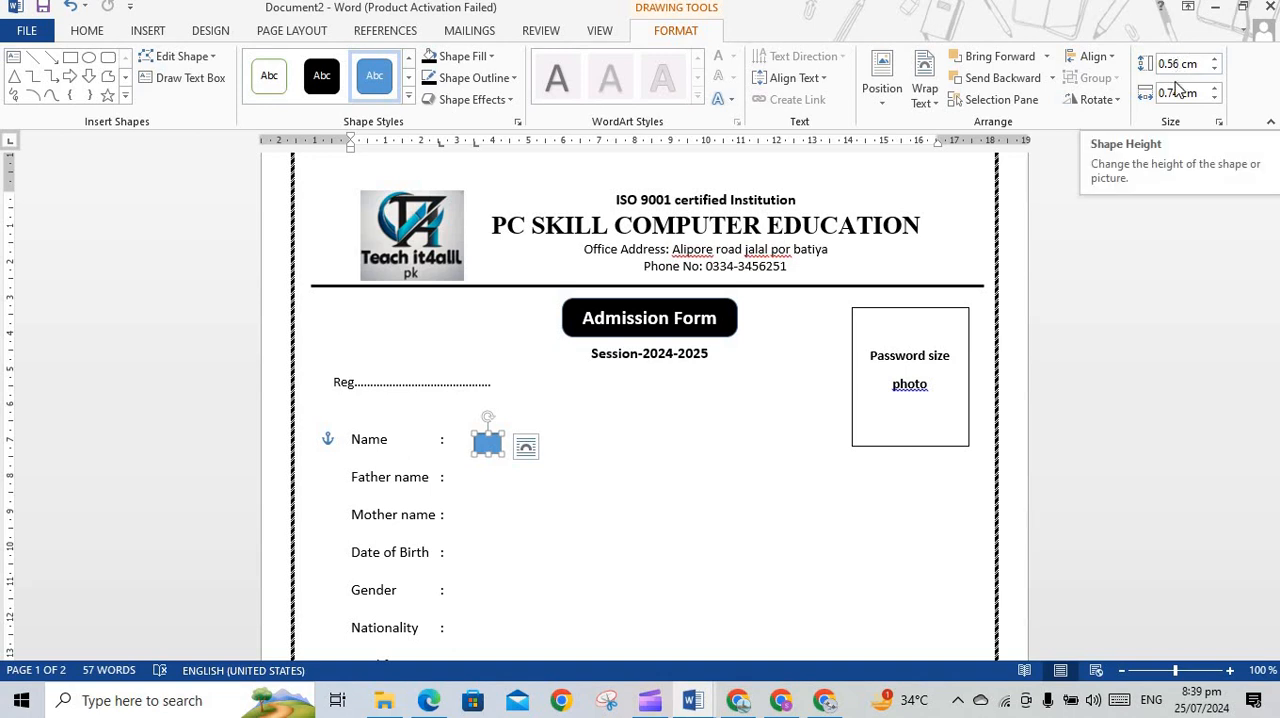
click(1180, 97)
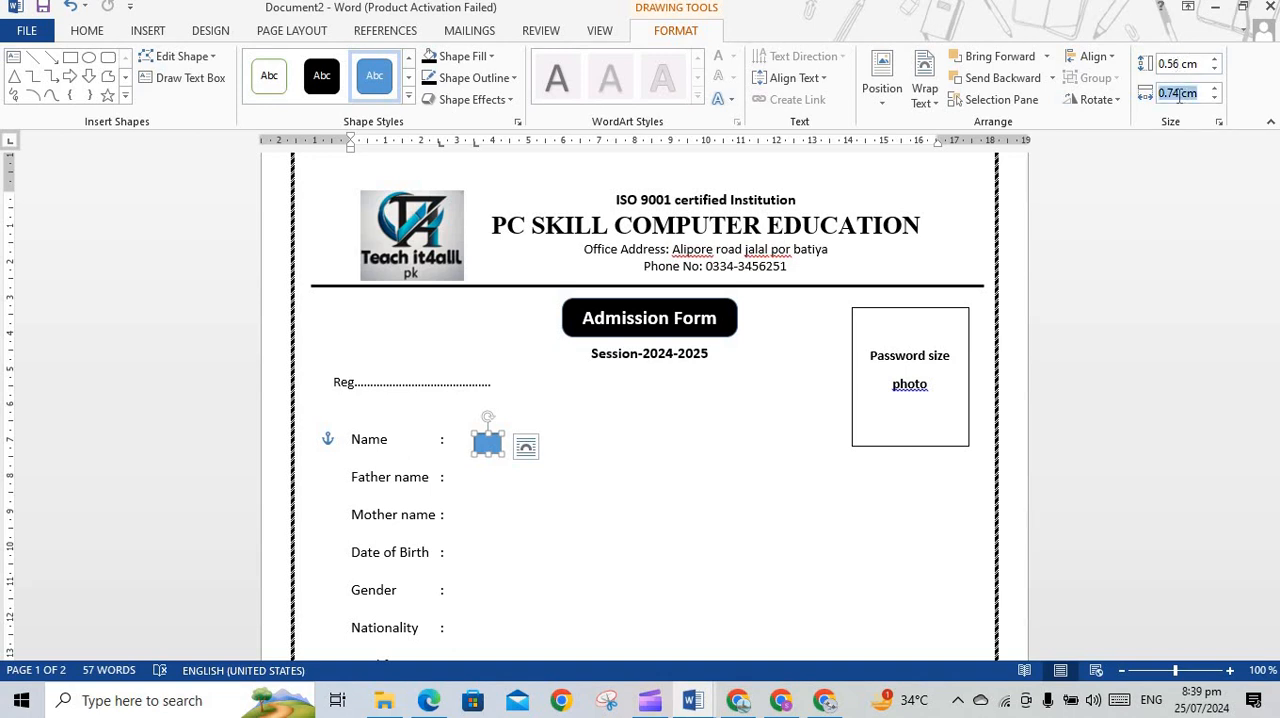
drag(1180, 97, 1221, 97)
click(1181, 92)
double_click(1178, 93)
text(0.56)
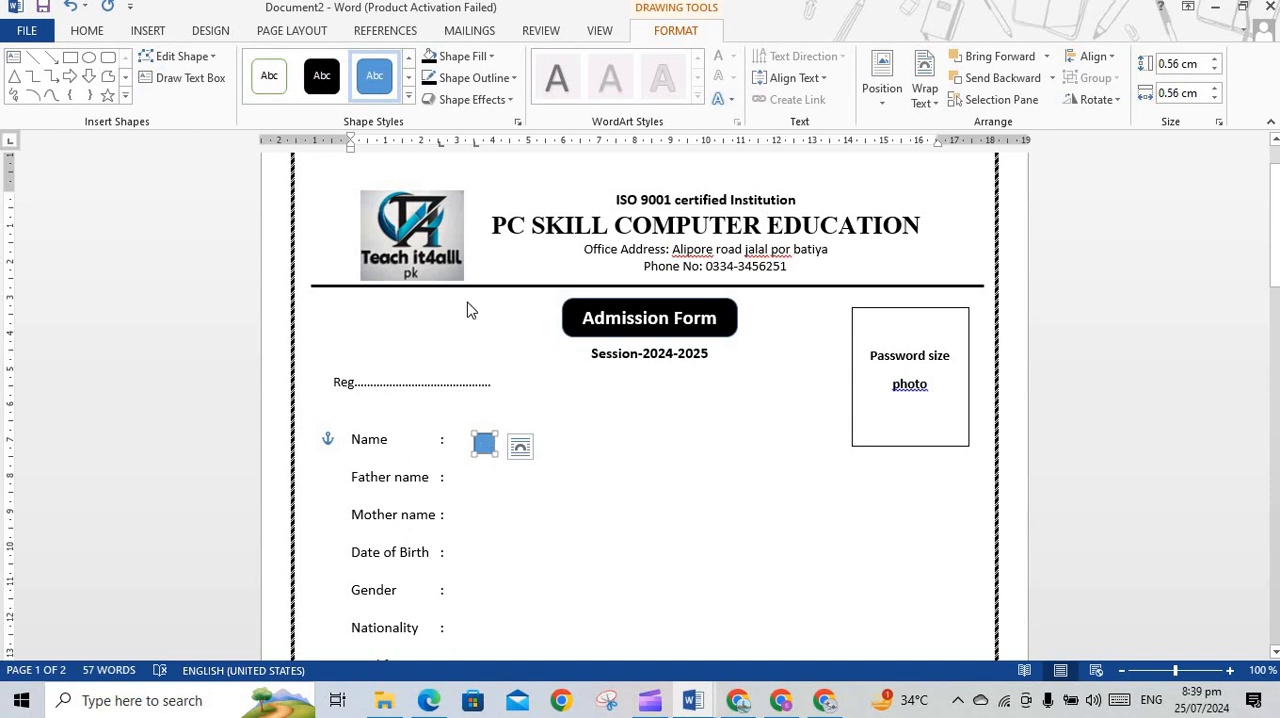
Apply the white-filled outline style to the small box beside Name and set its outline color to black
click(267, 88)
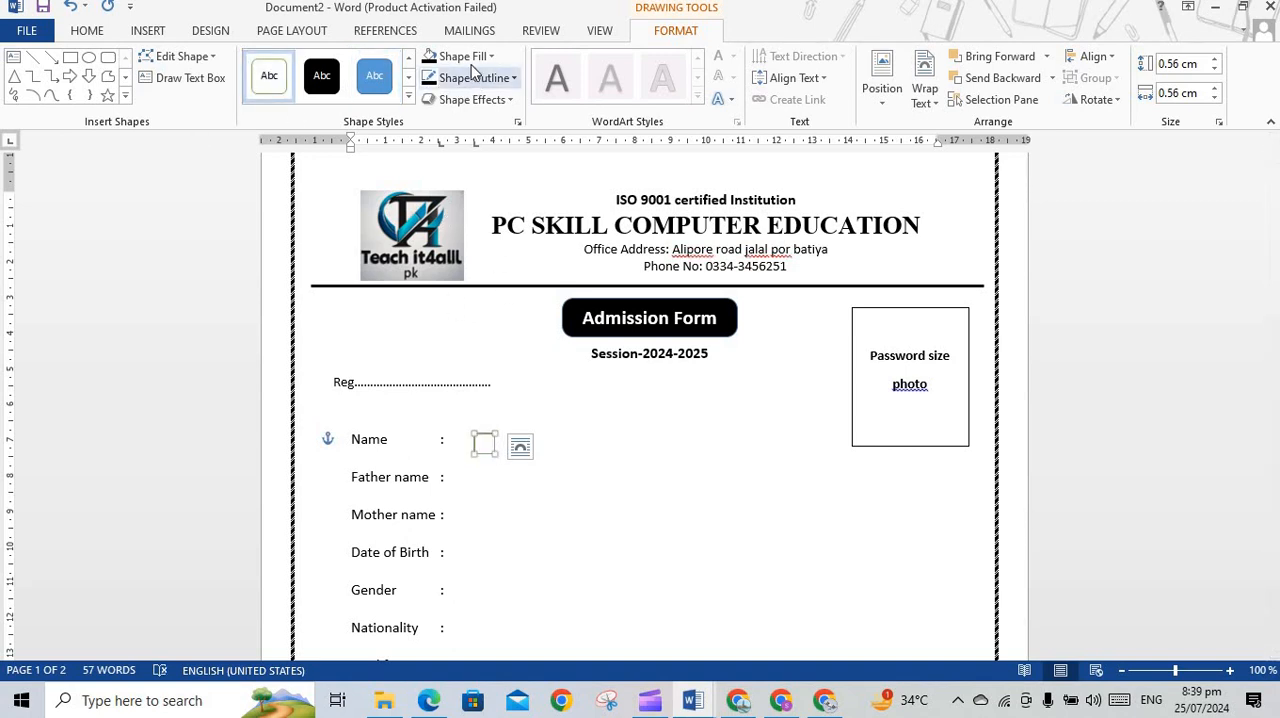
click(513, 78)
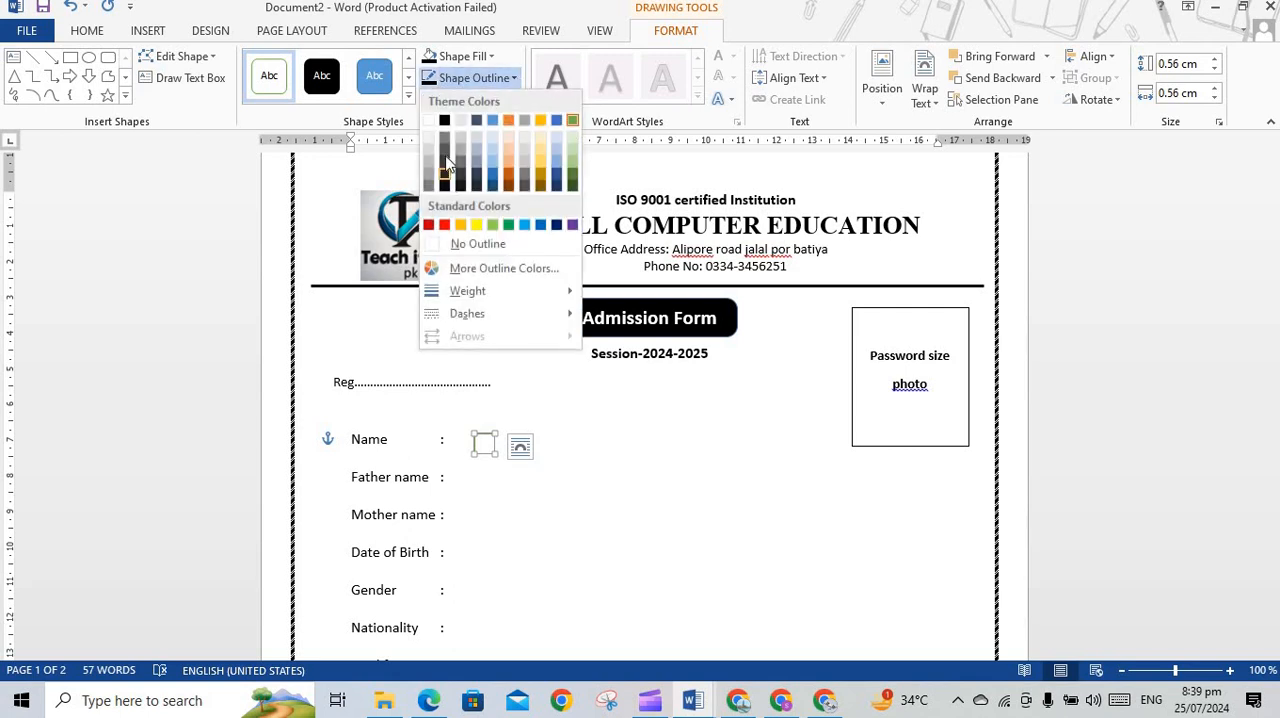
click(445, 121)
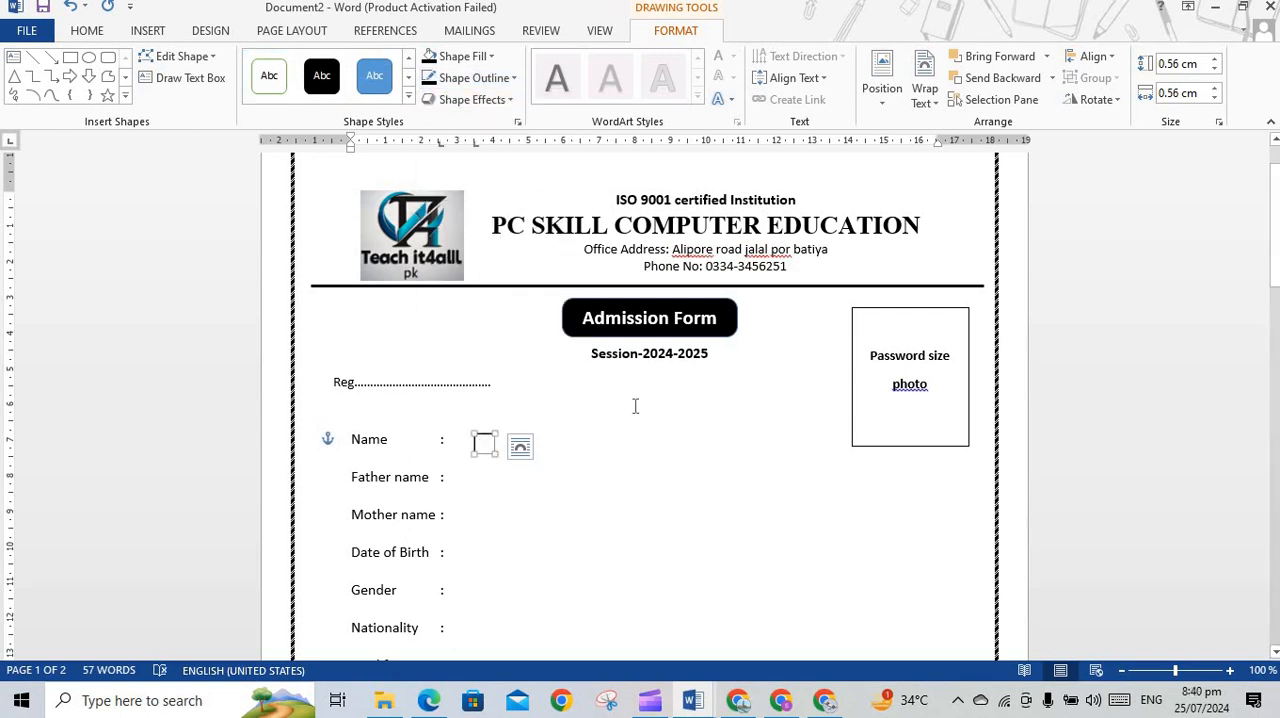
Duplicate the small box on the Name line twice and line the copies up edge to edge after it
key(ctrl+d)
drag(507, 454, 510, 446)
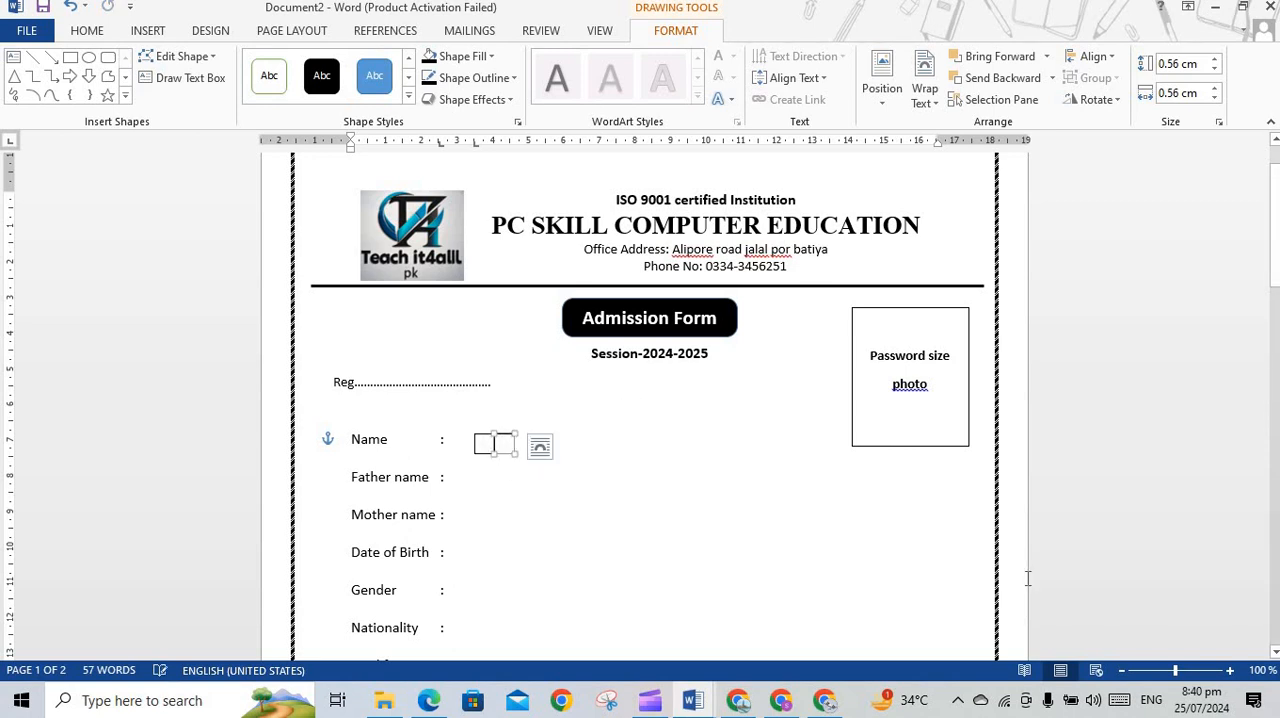
click(1230, 671)
click(1230, 671)
click(1230, 671)
click(1230, 671)
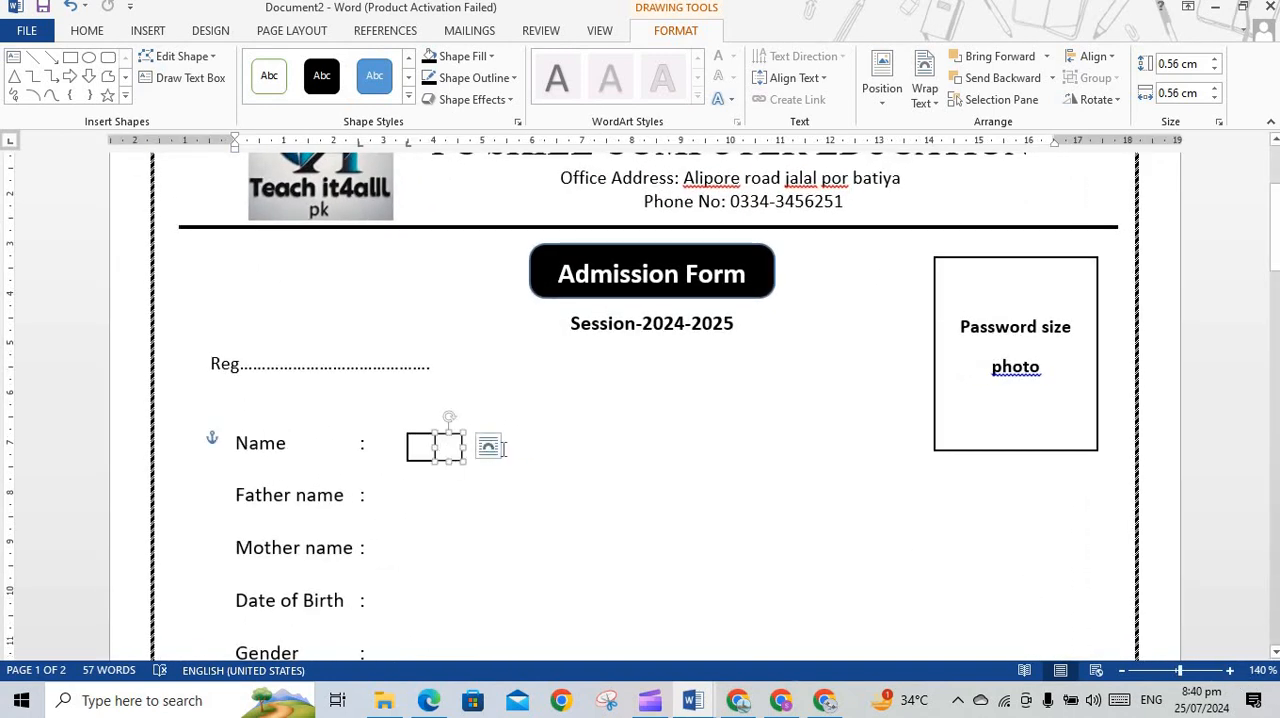
drag(463, 434, 492, 431)
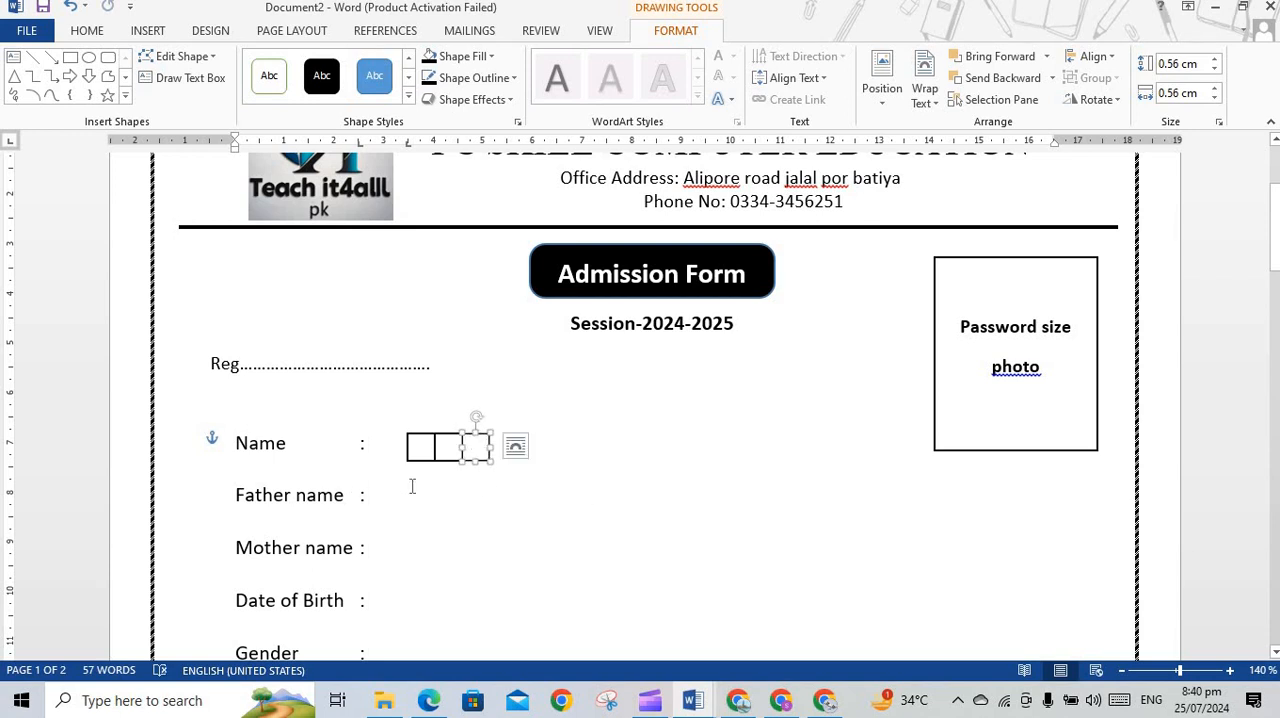
Duplicate the last box two more times to extend the edge-to-edge Name row to five boxes
key(ctrl+d)
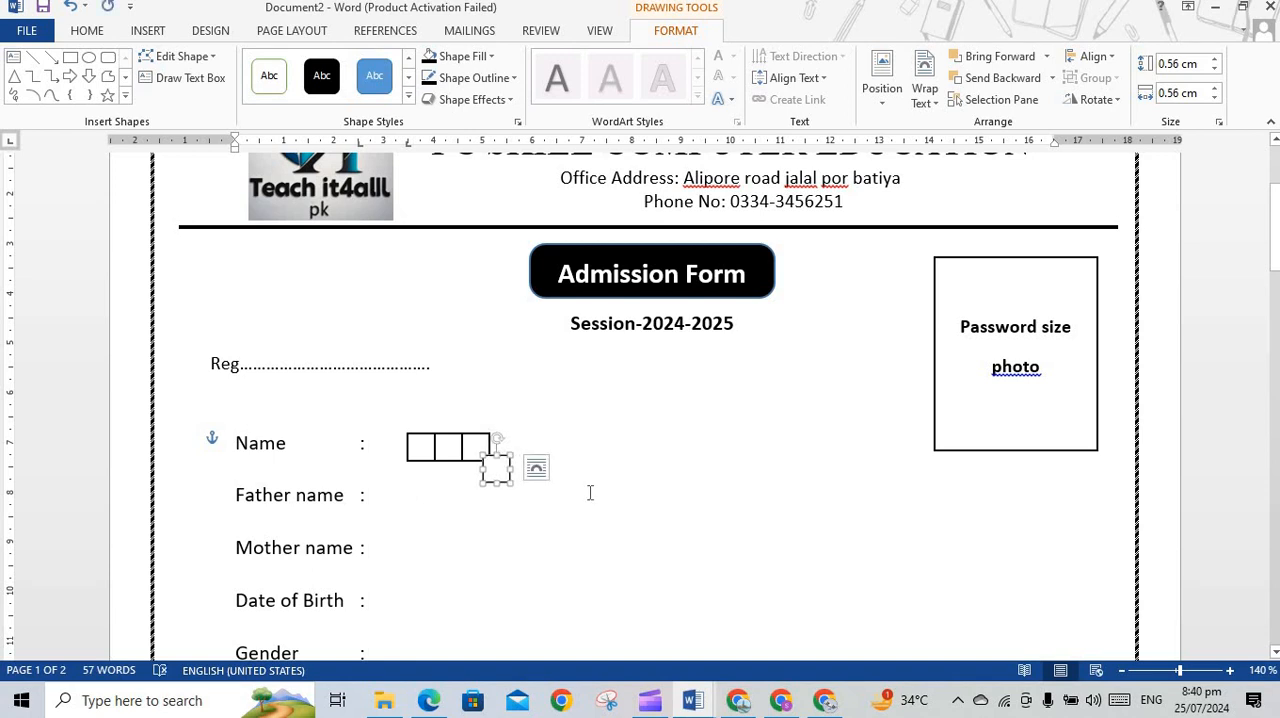
drag(496, 469, 508, 451)
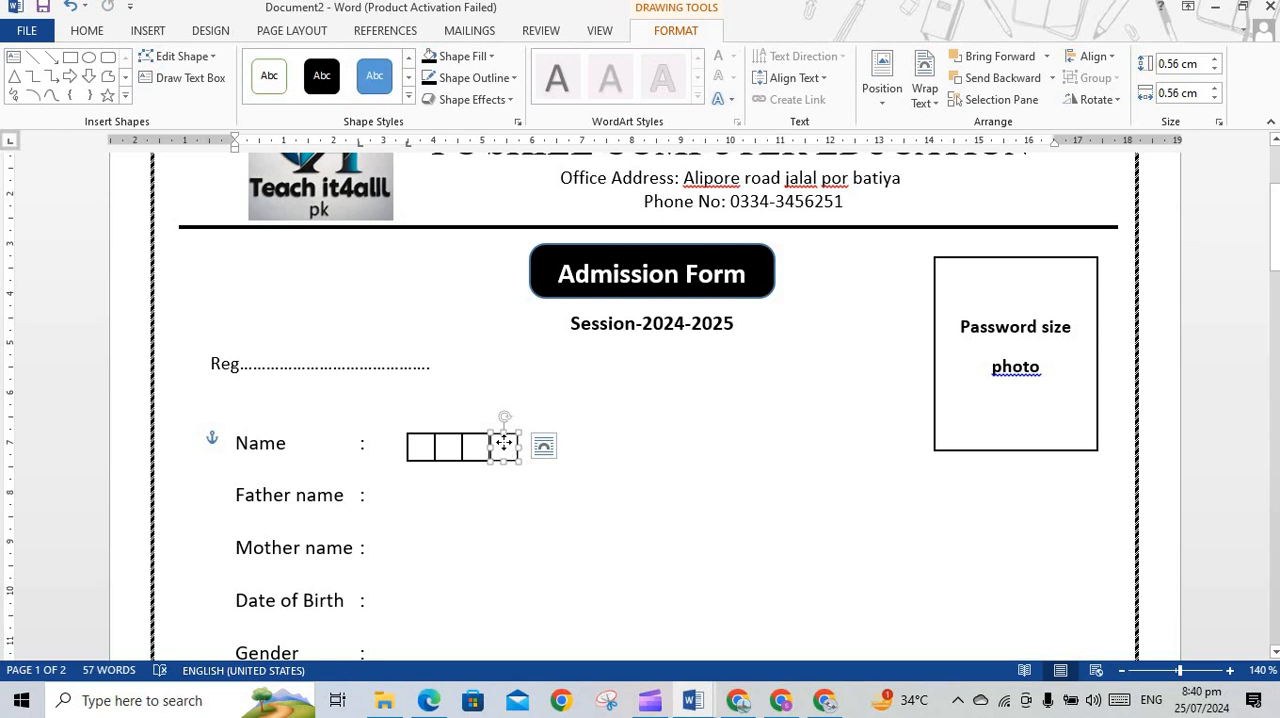
click(541, 449)
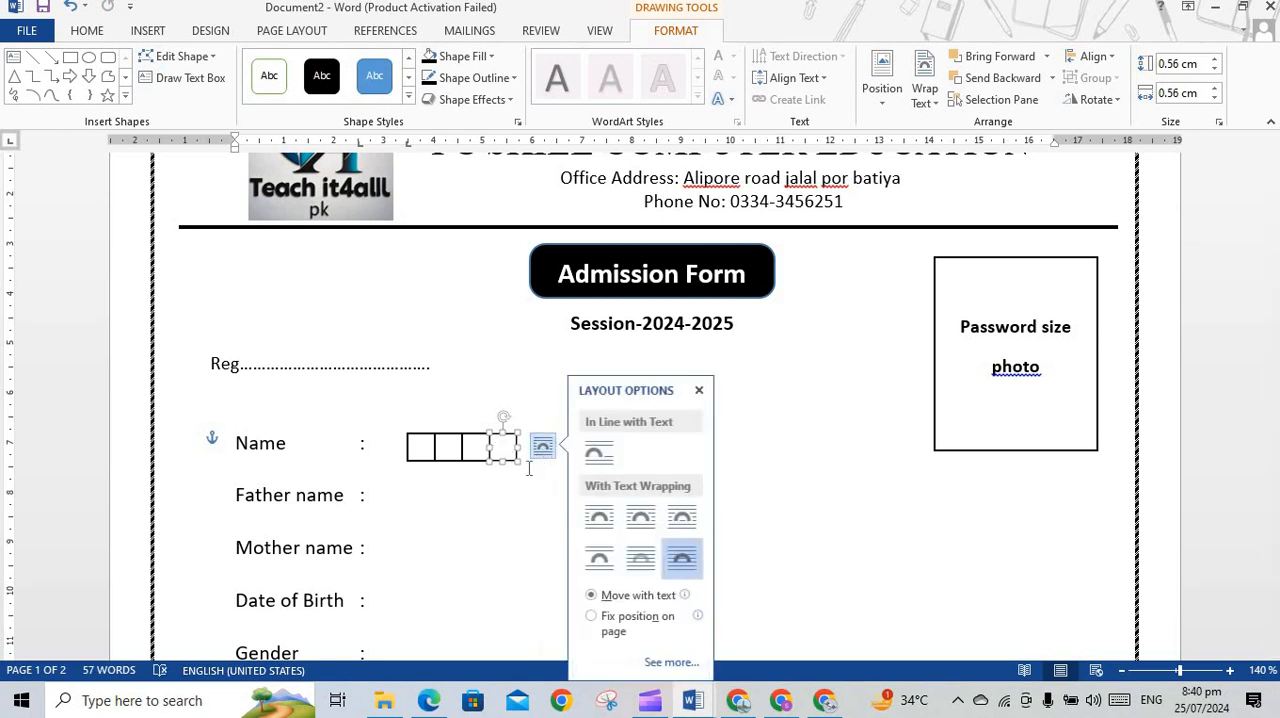
click(542, 442)
click(505, 450)
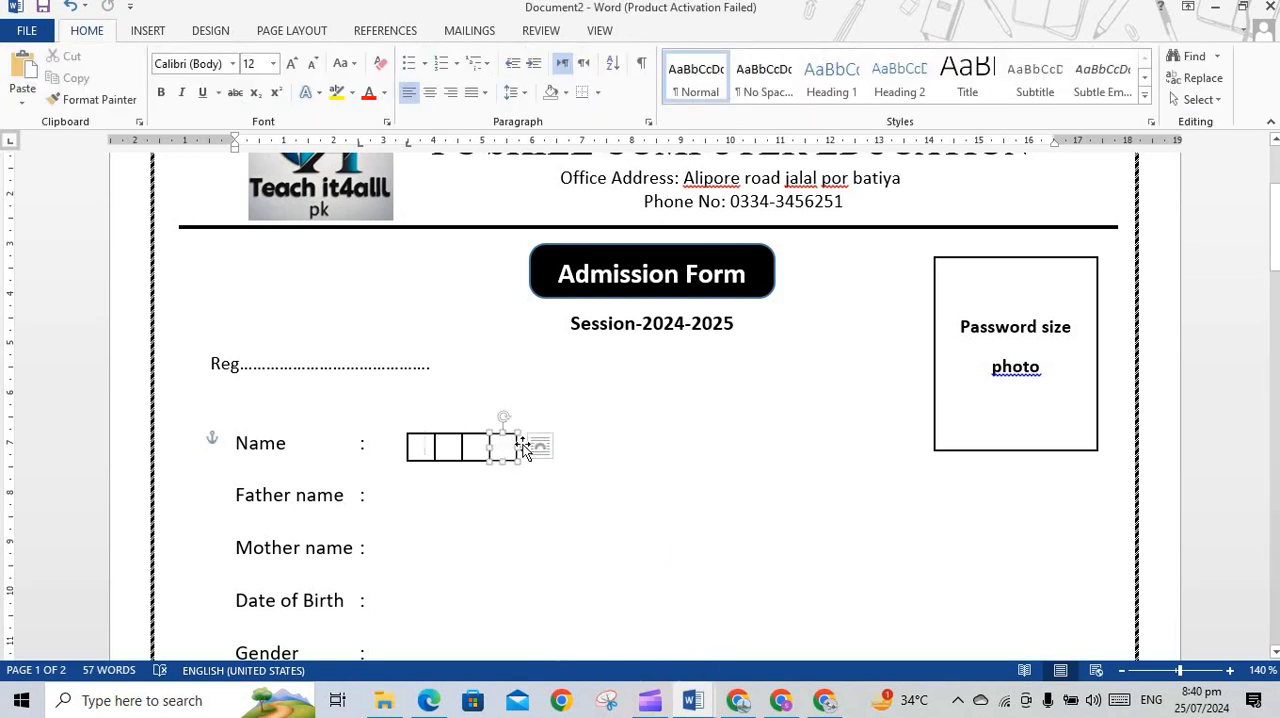
key(ctrl+d)
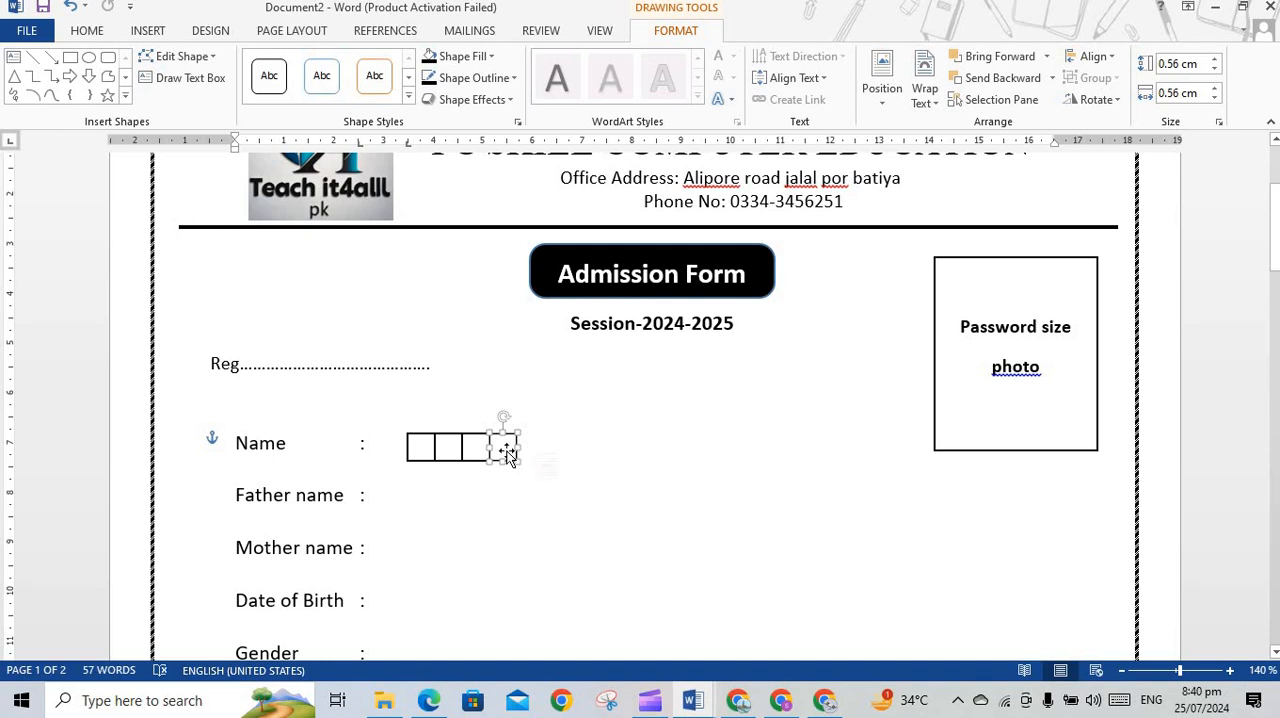
mouse_move(538, 455)
mouse_down()
mouse_move(556, 434)
mouse_move(545, 435)
mouse_up()
click(540, 492)
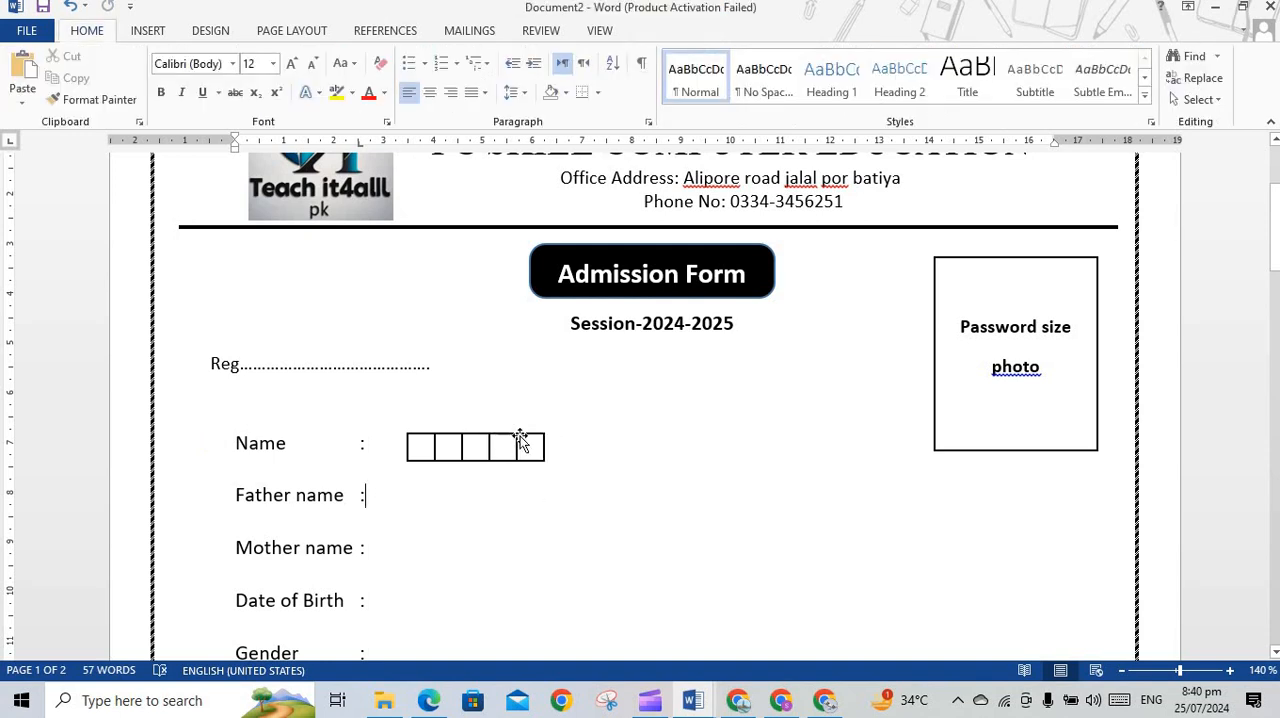
click(533, 441)
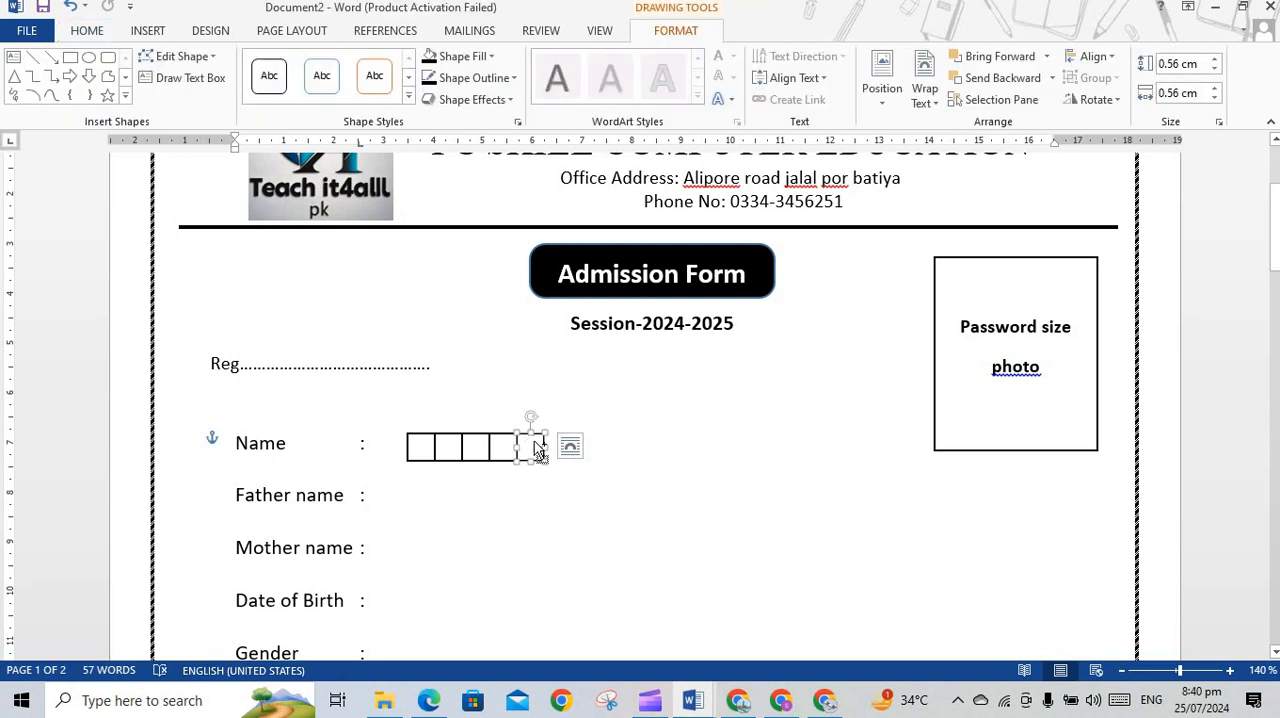
shift+click(503, 446)
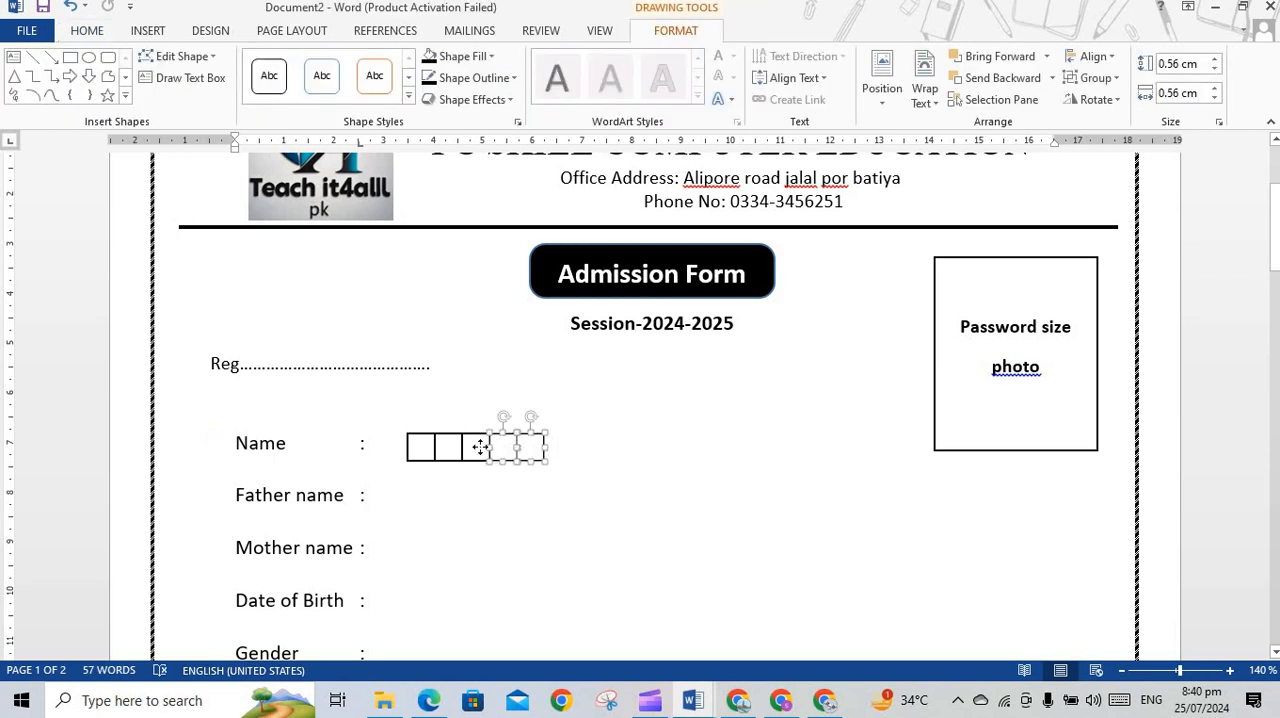
drag(480, 447, 570, 437)
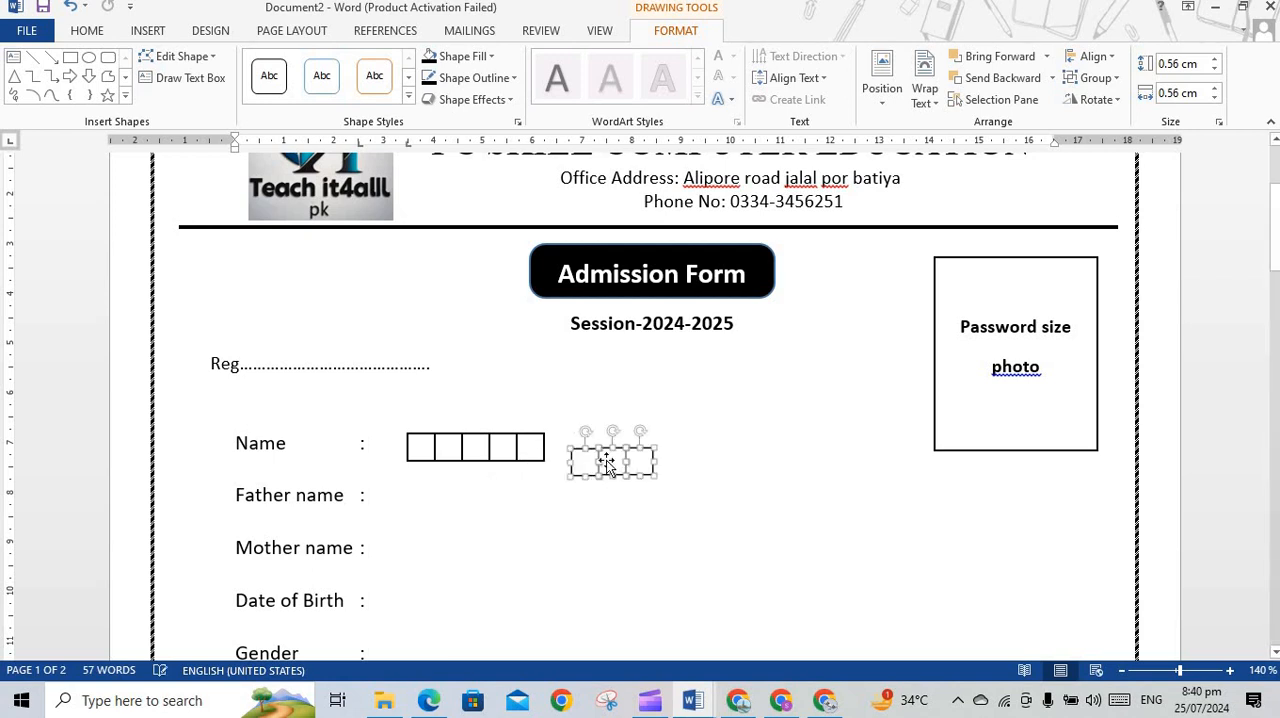
key(Delete)
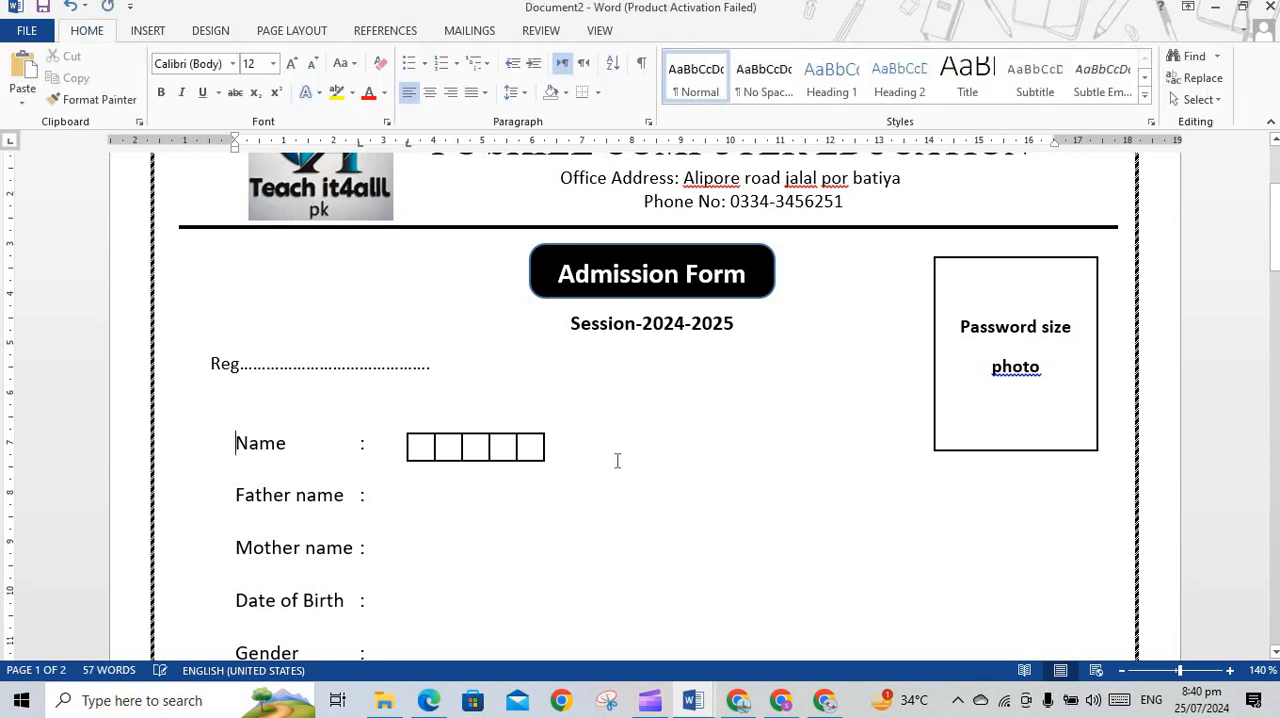
Align the five boxes on the Name line along their top edges and group them into one object
click(535, 448)
shift+click(497, 449)
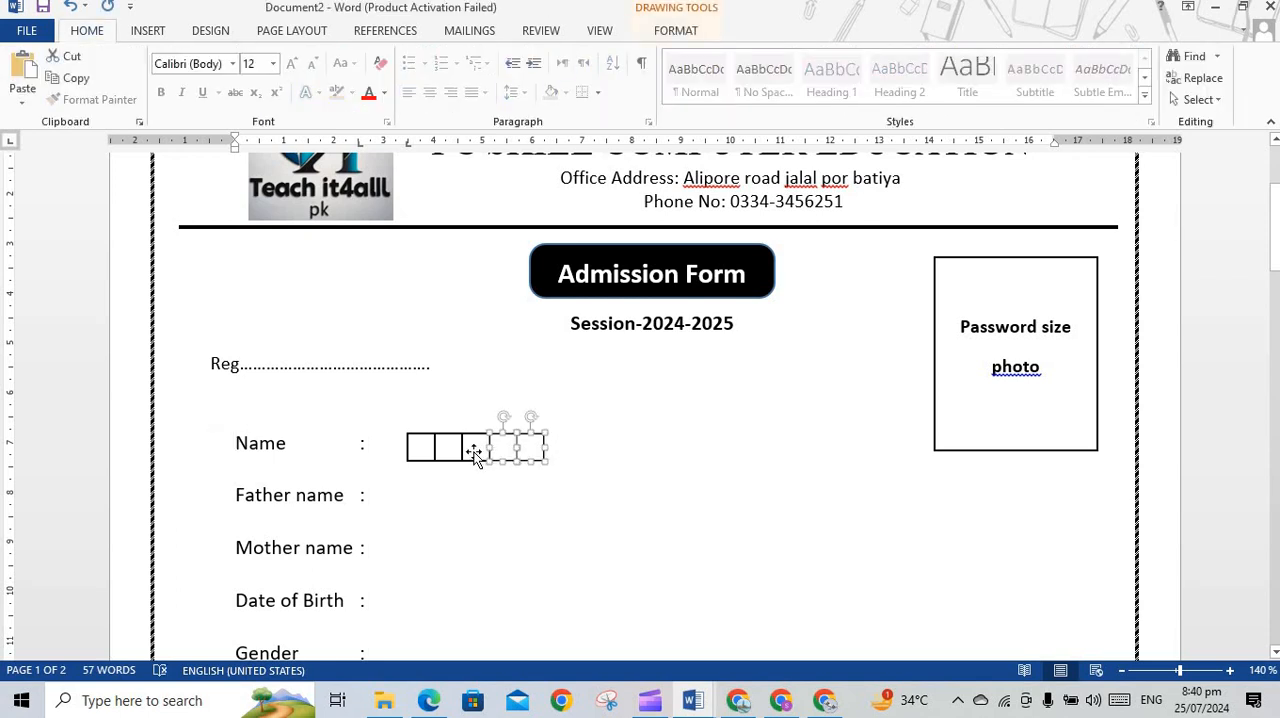
shift+click(474, 453)
shift+click(446, 453)
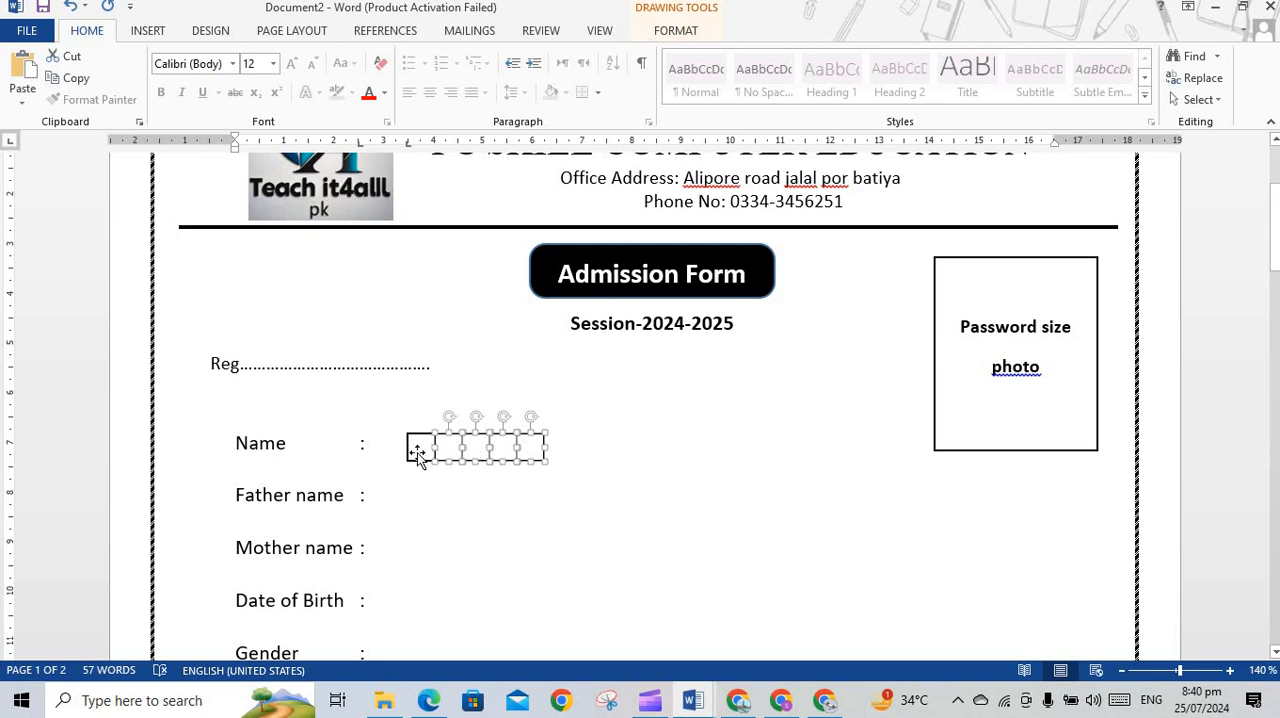
shift+click(416, 451)
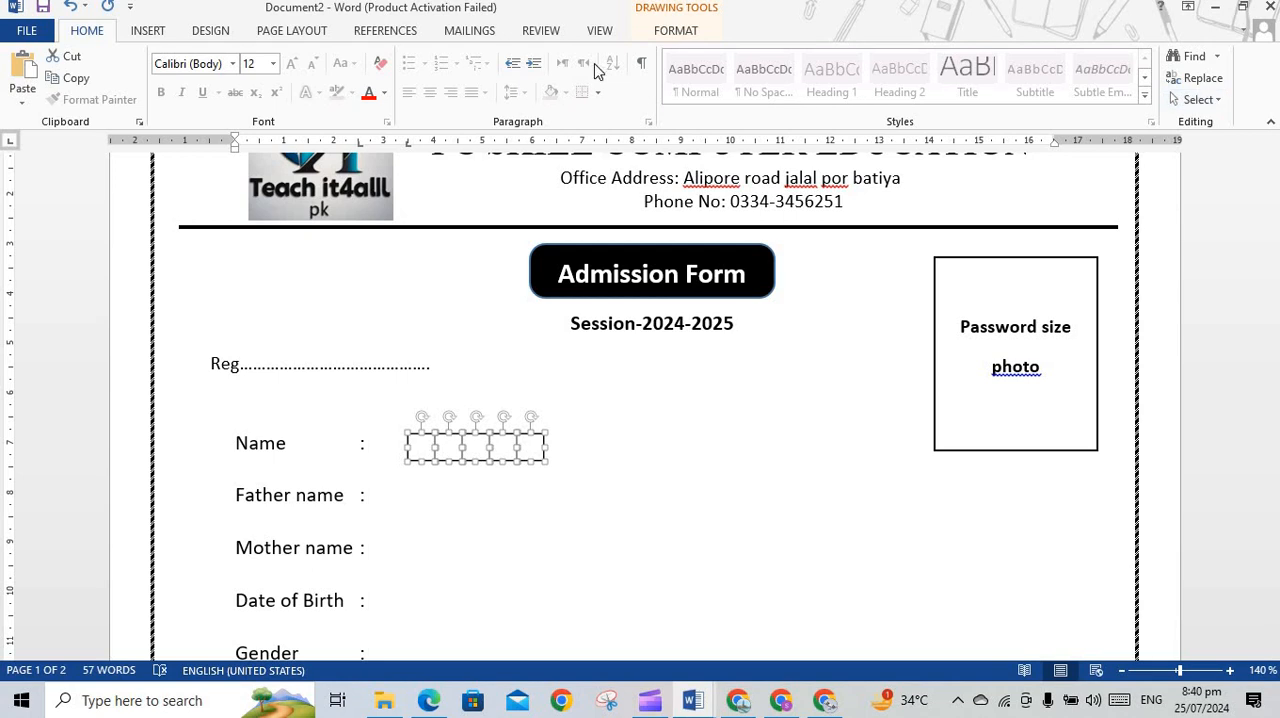
click(680, 33)
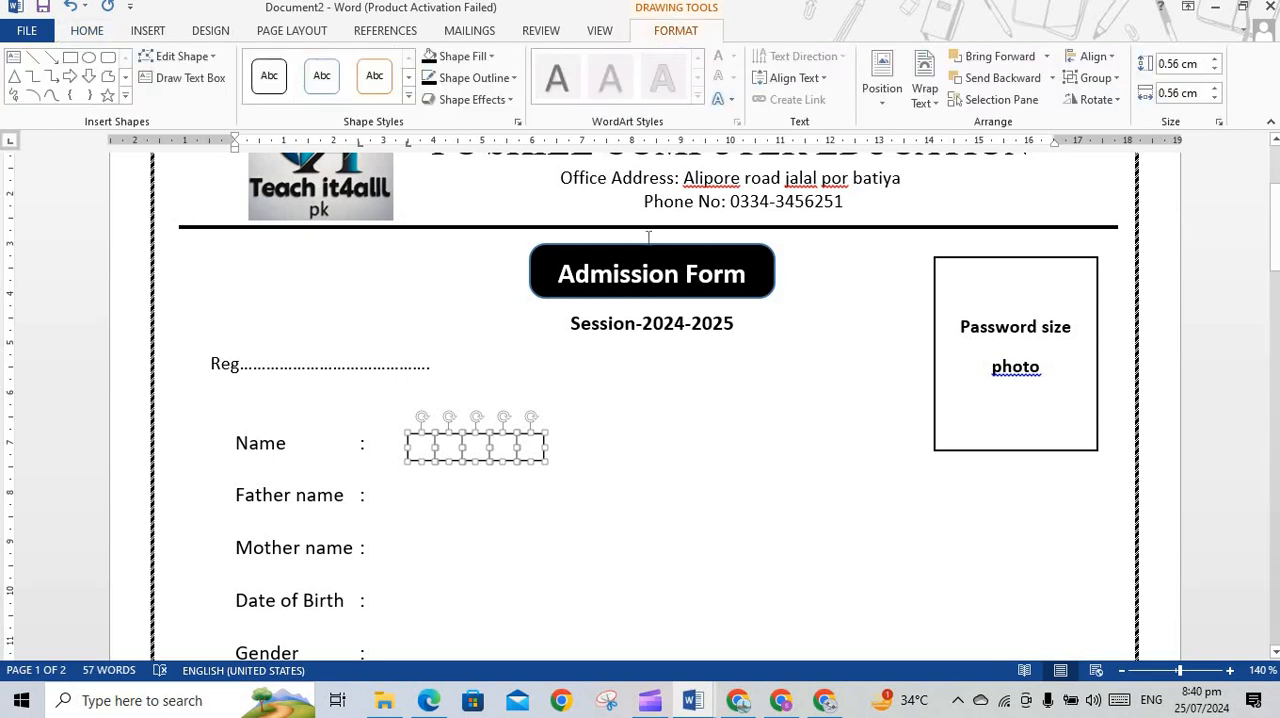
click(1095, 57)
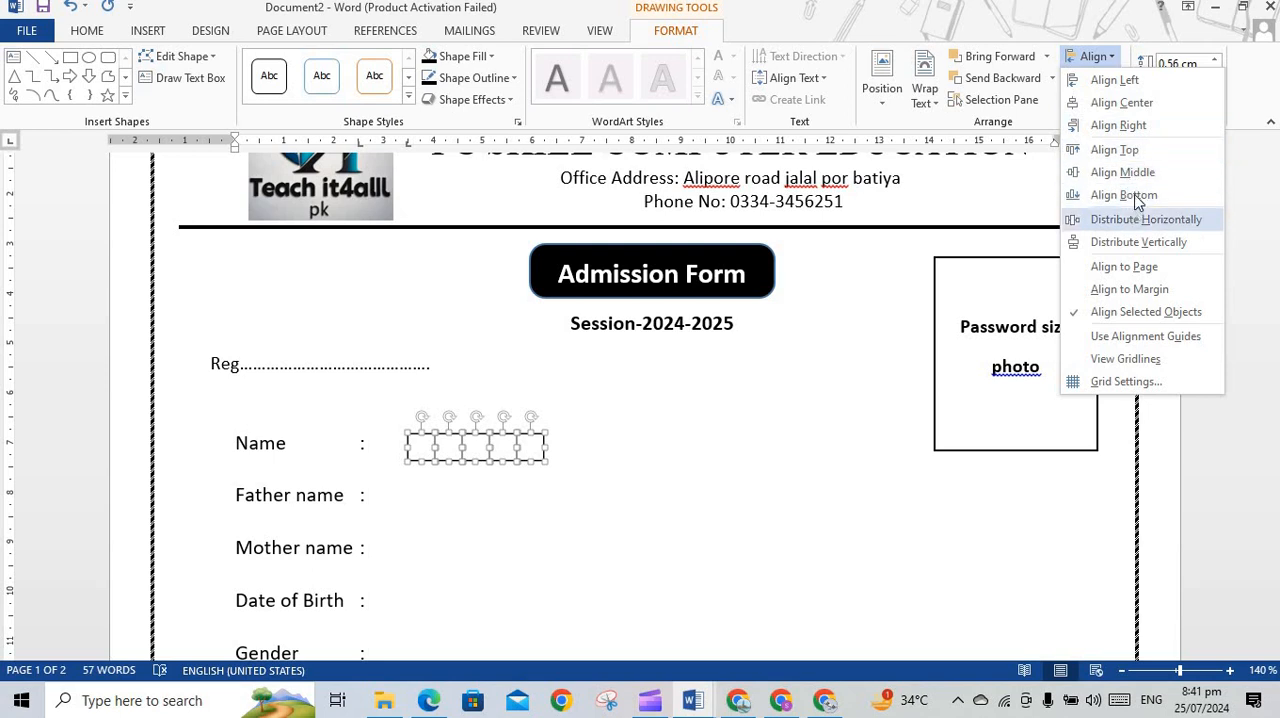
click(1112, 155)
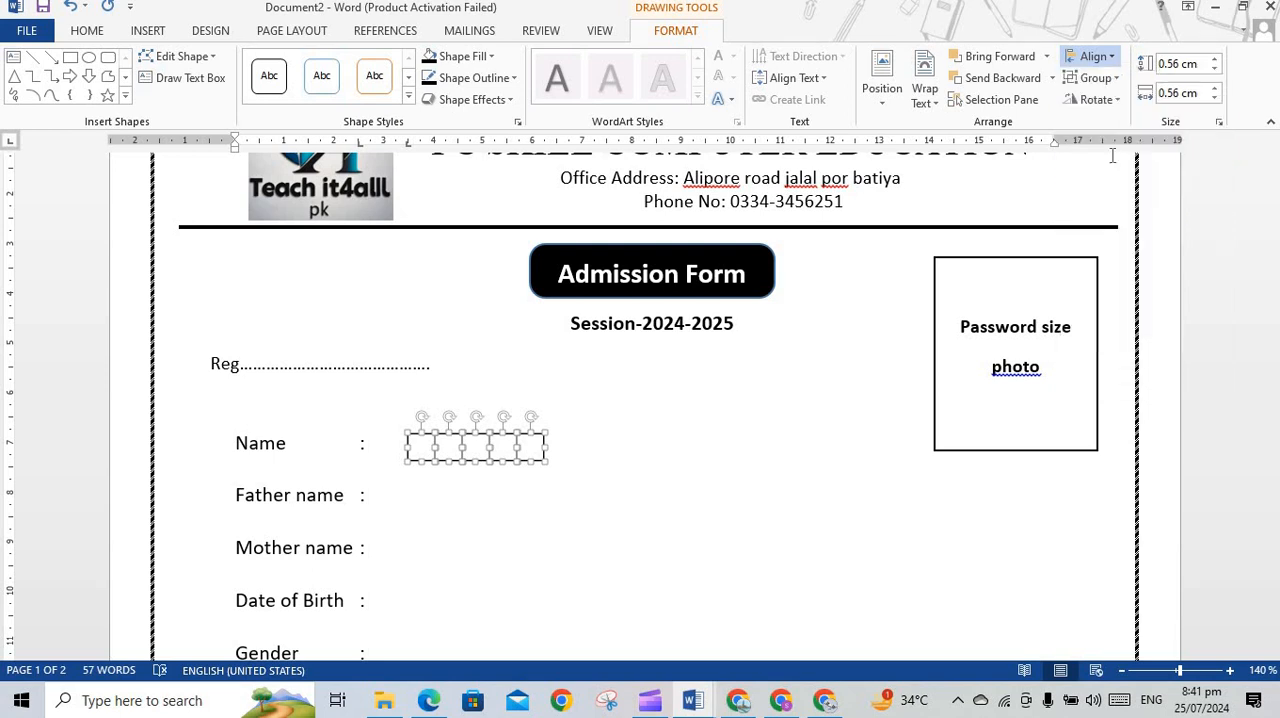
click(1096, 78)
click(1106, 103)
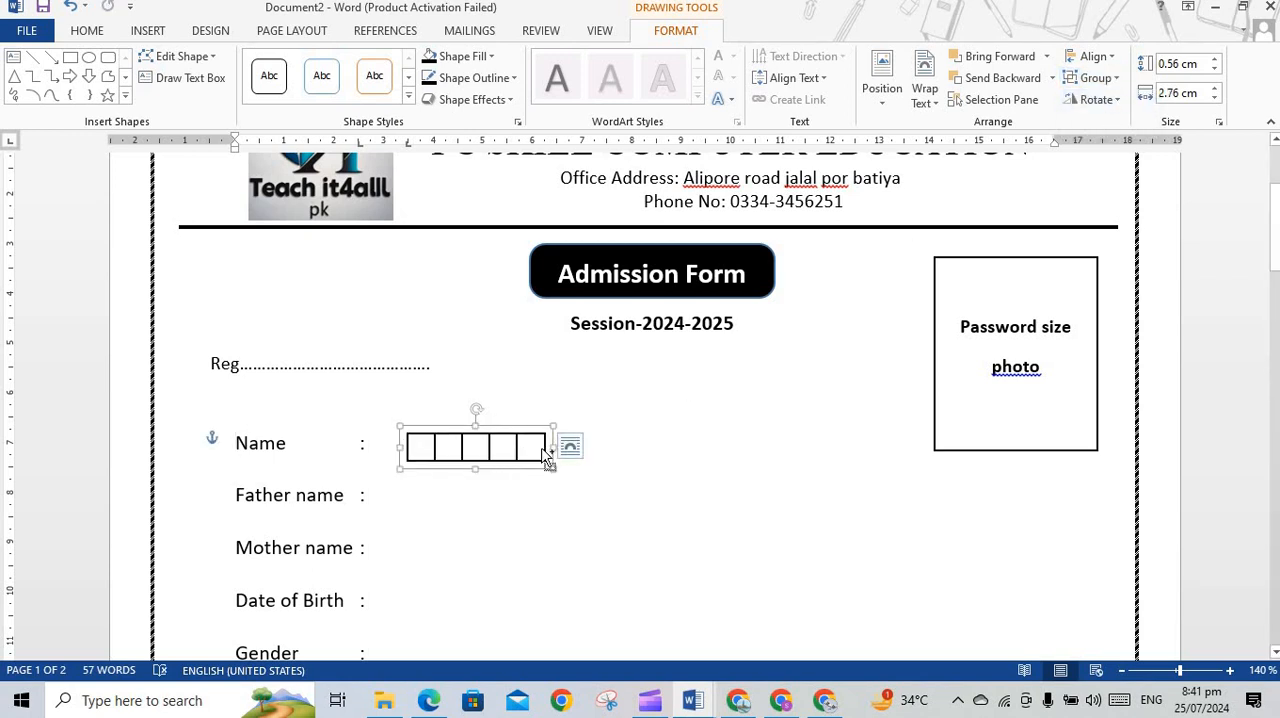
Duplicate the five-box group edge to edge along the Name line and group both sets into one ten-box row
drag(548, 458, 634, 450)
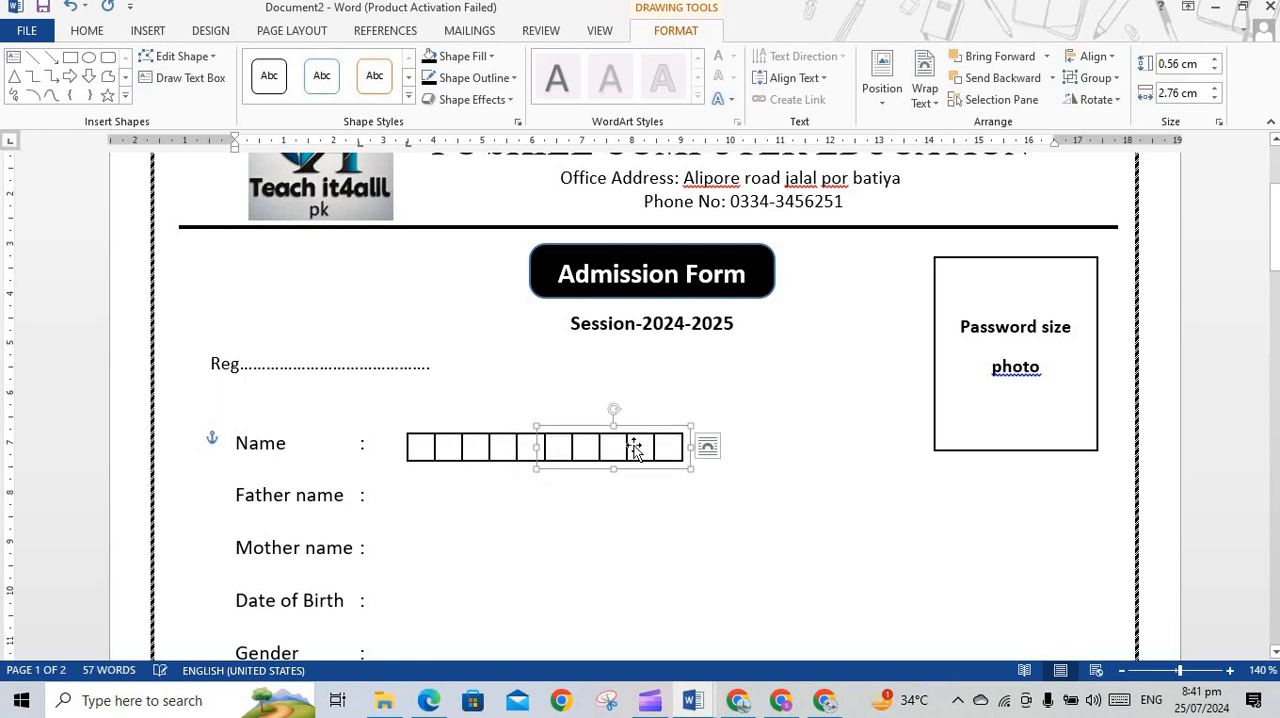
click(597, 540)
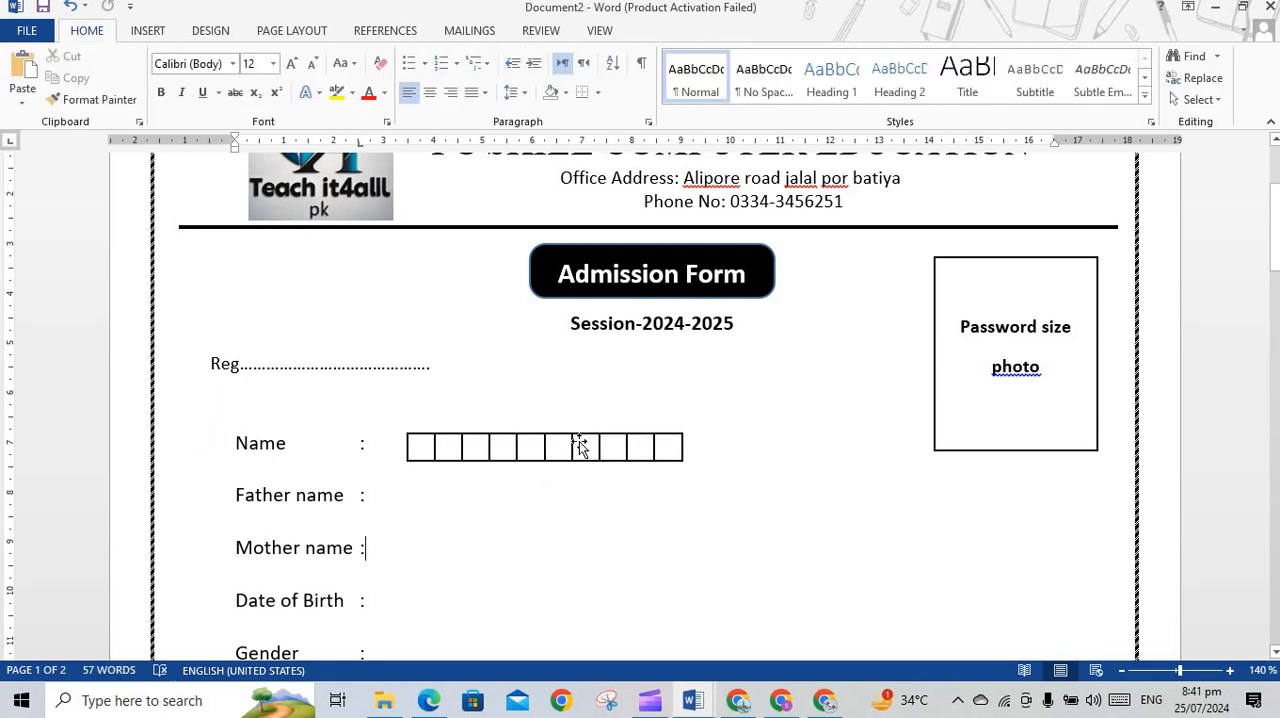
click(572, 448)
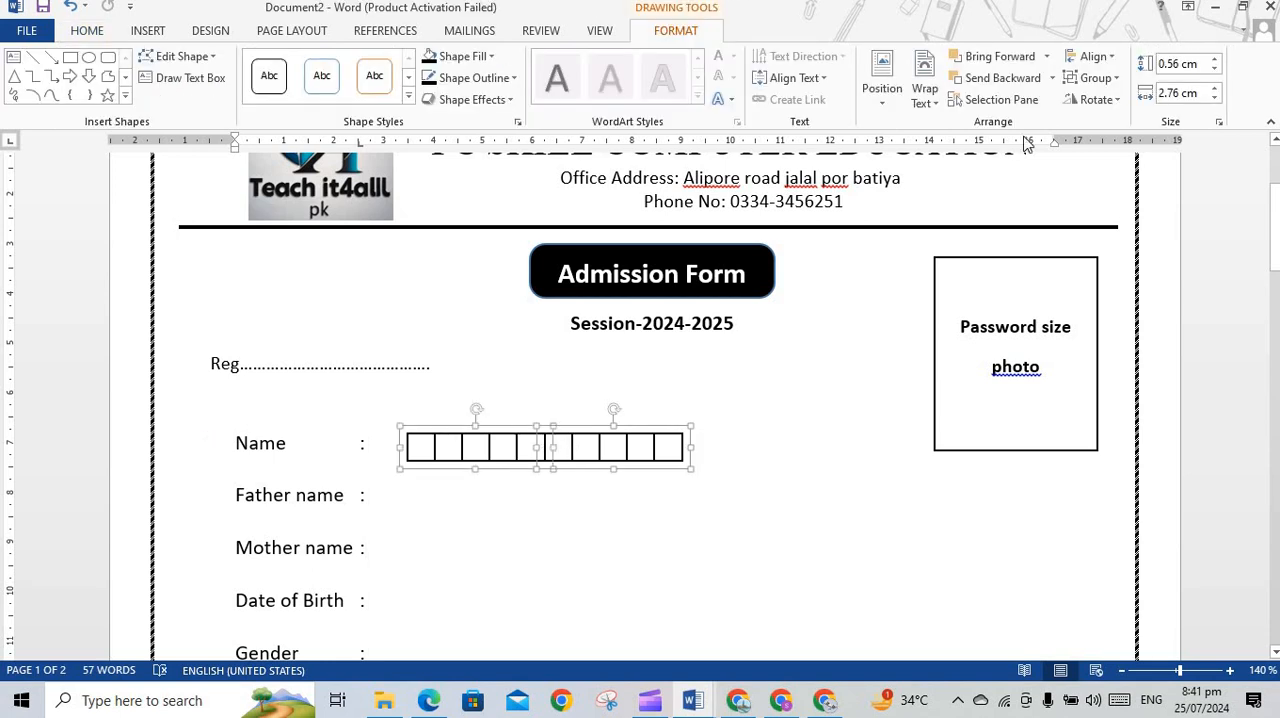
click(1097, 78)
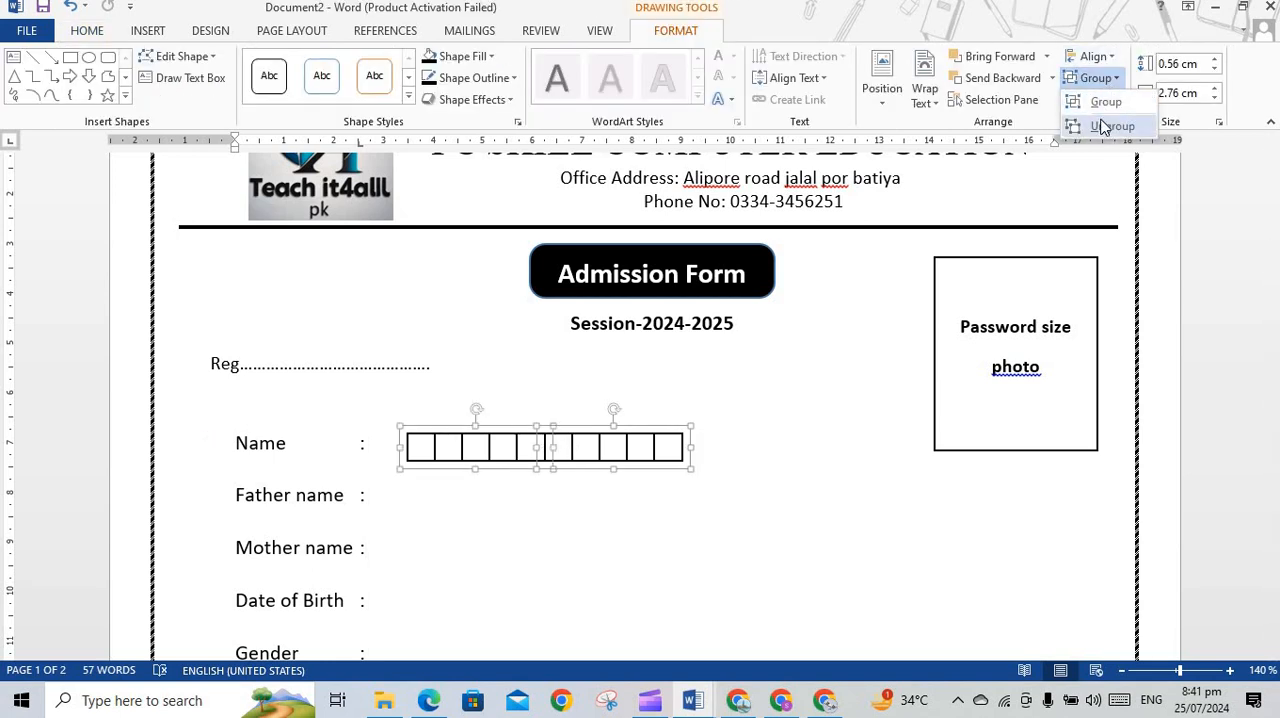
click(1100, 102)
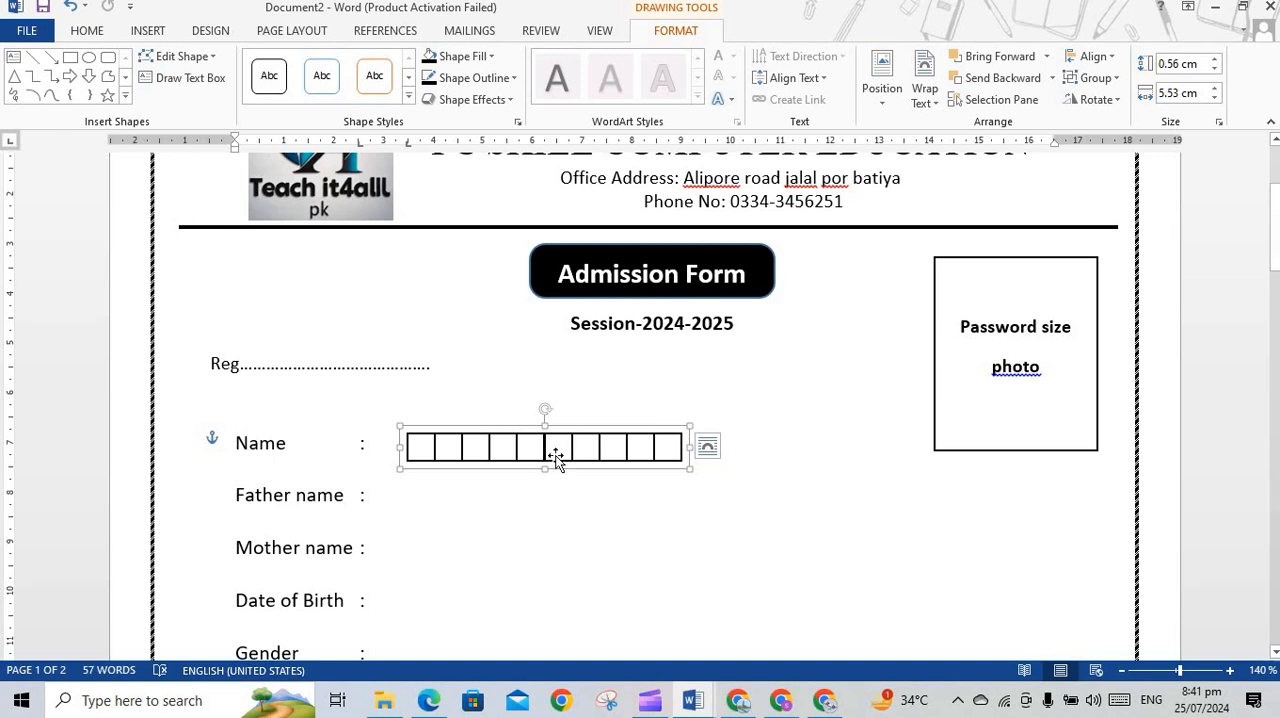
Copy the ten-box Name row onto the Father name and Mother name lines and nudge all three rows into left alignment
drag(556, 455, 490, 541)
key(Left)
key(Left)
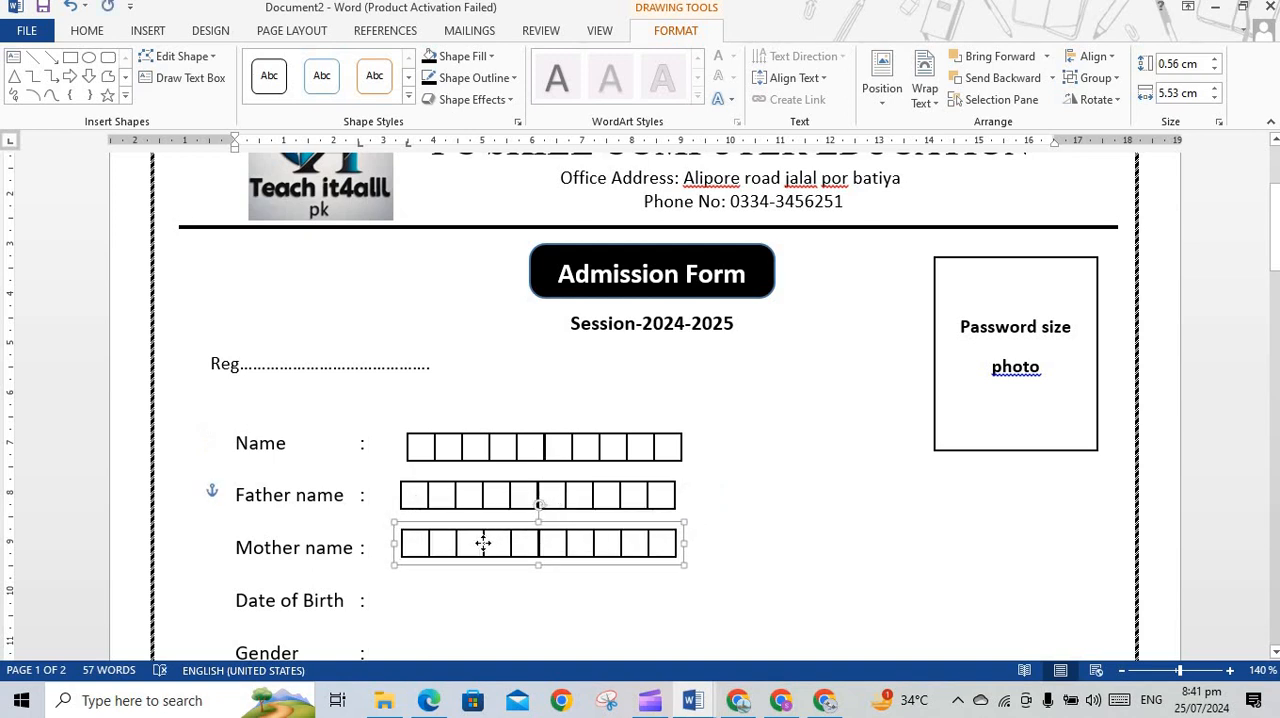
key(Right)
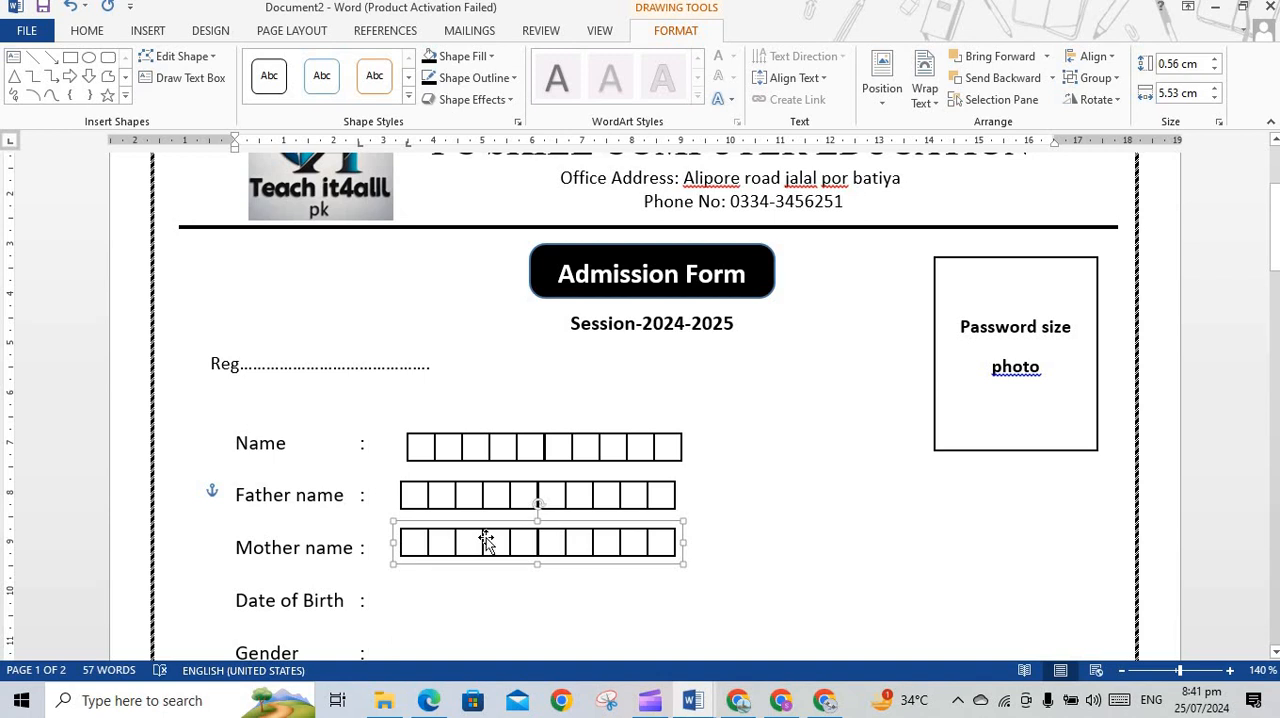
click(594, 443)
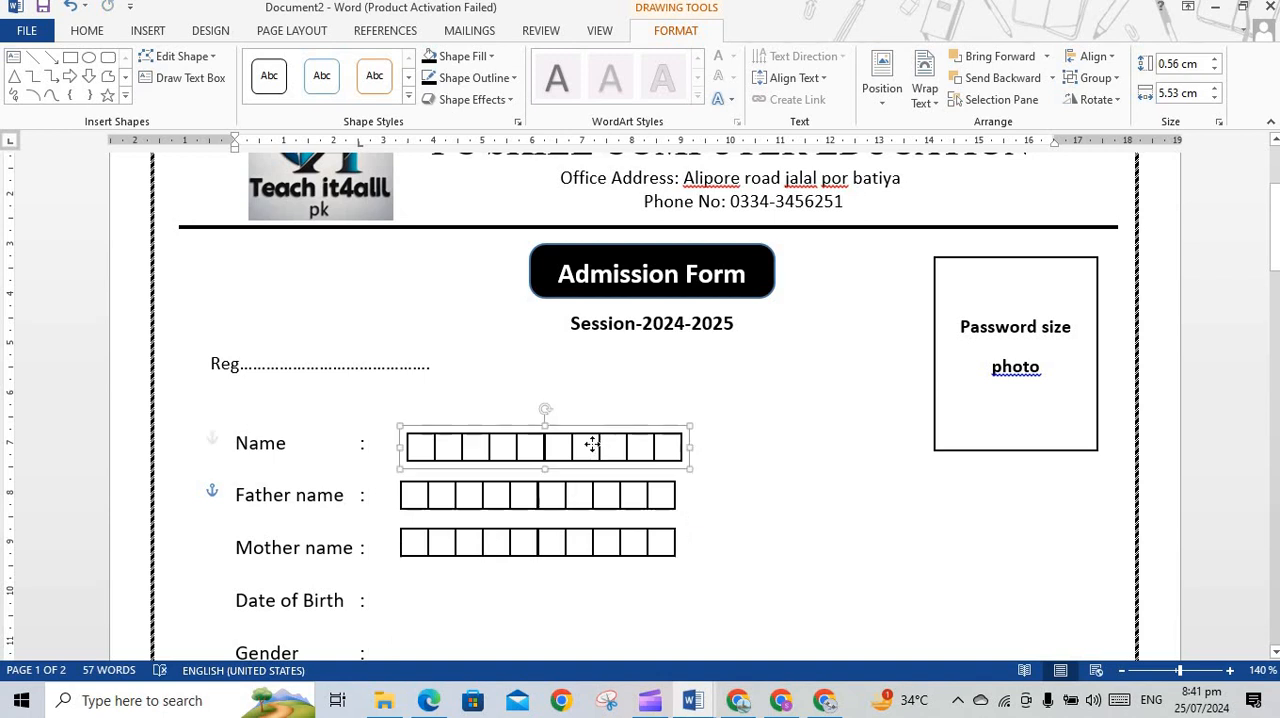
key(Left)
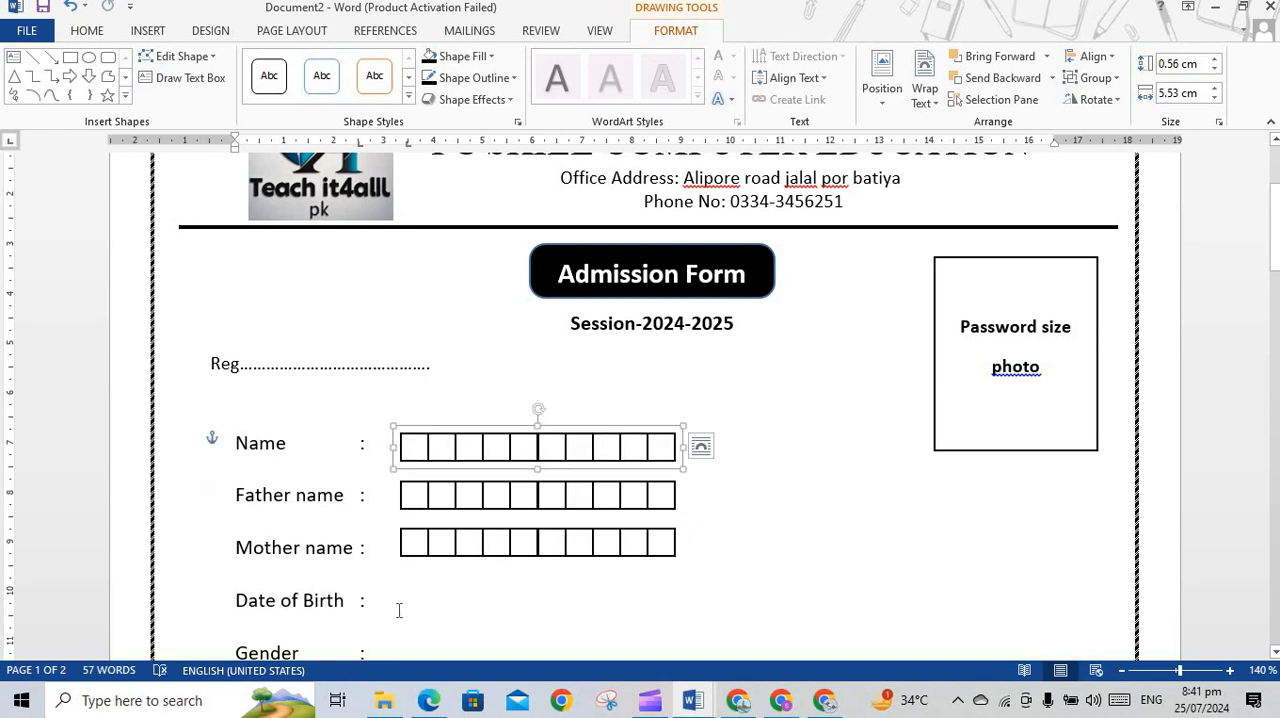
Duplicate the ten-box Mother name row and place the copy on the Date of Birth line
click(504, 537)
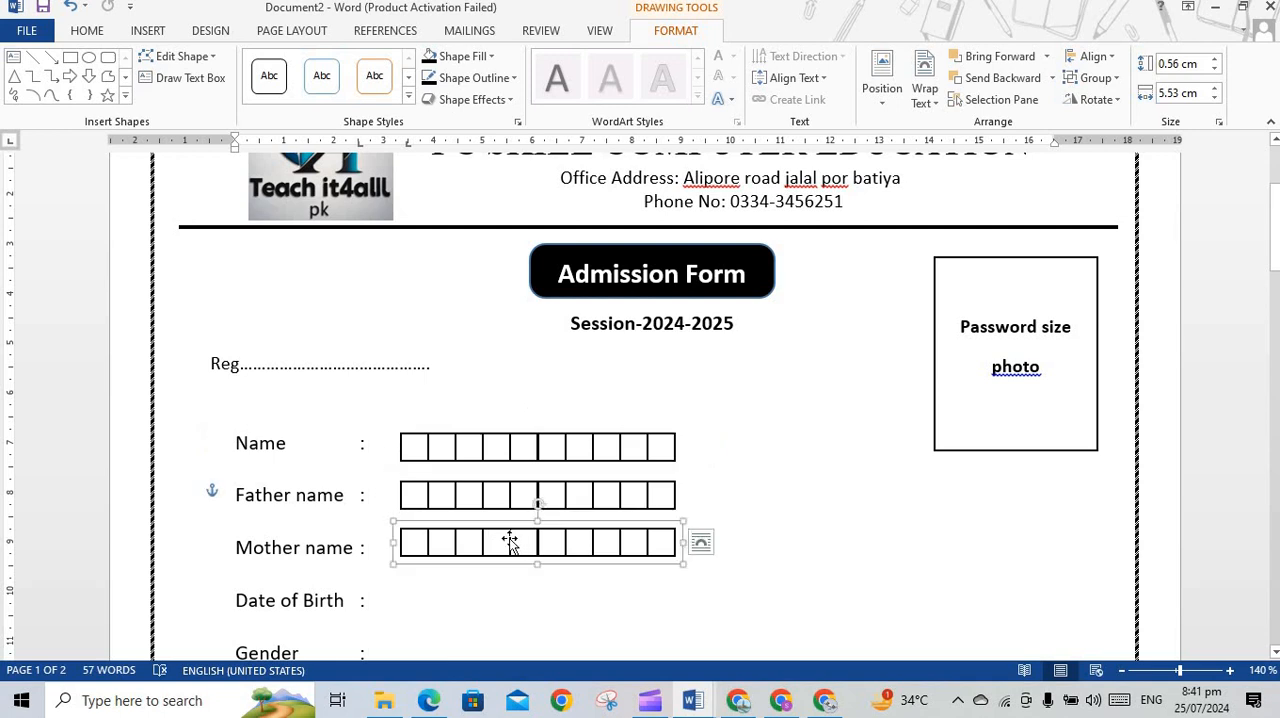
key(ctrl+d)
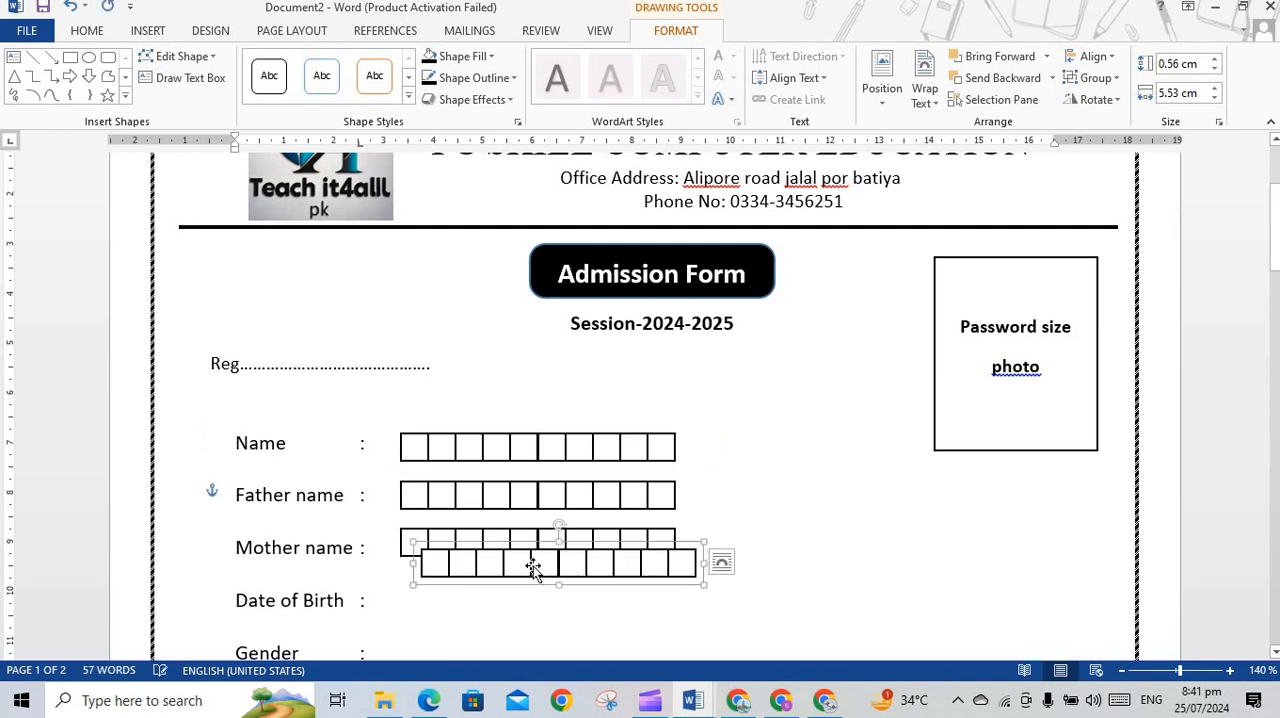
drag(533, 566, 491, 602)
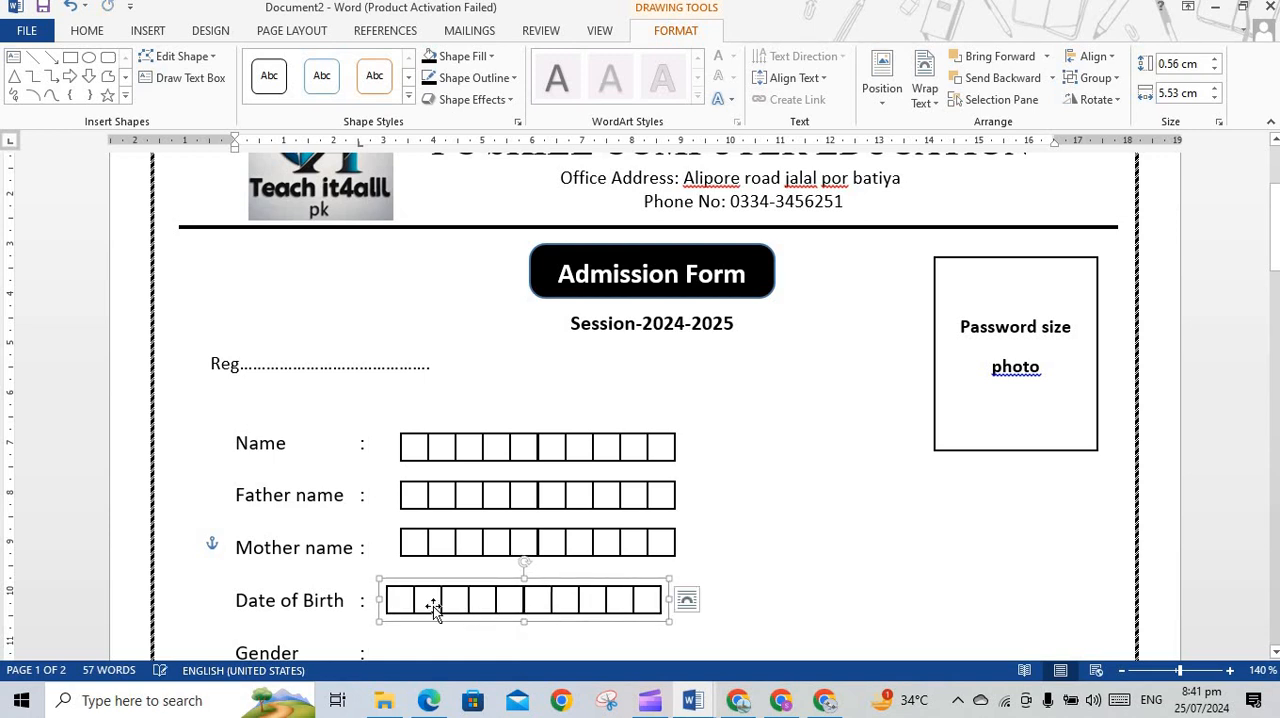
Delete the third and sixth boxes of the Date of Birth row to form groups of two, two and four boxes
click(400, 600)
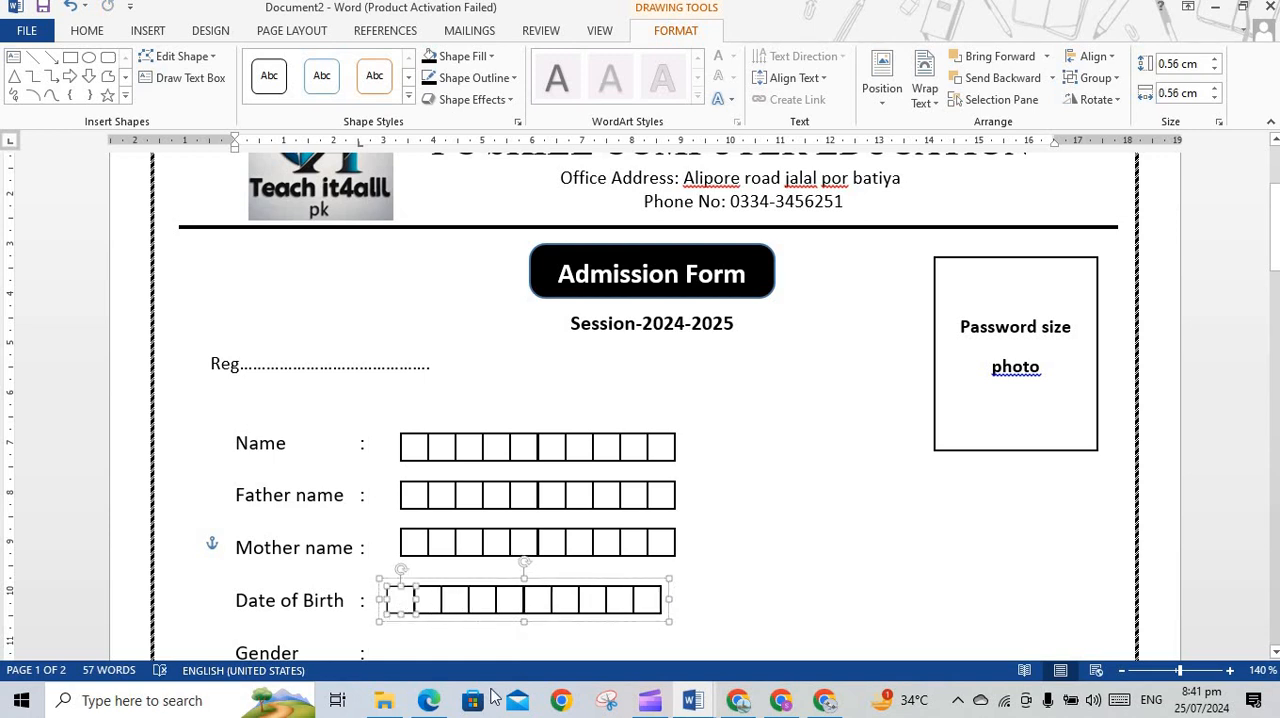
click(455, 601)
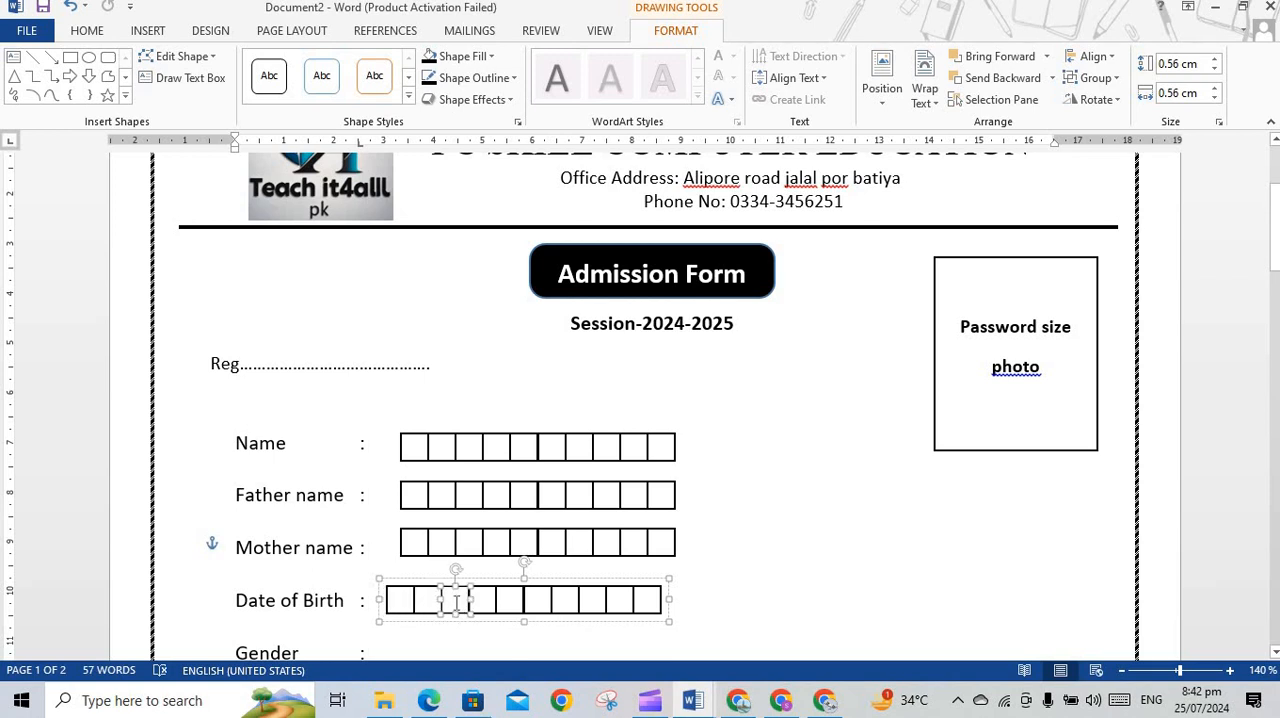
key(Delete)
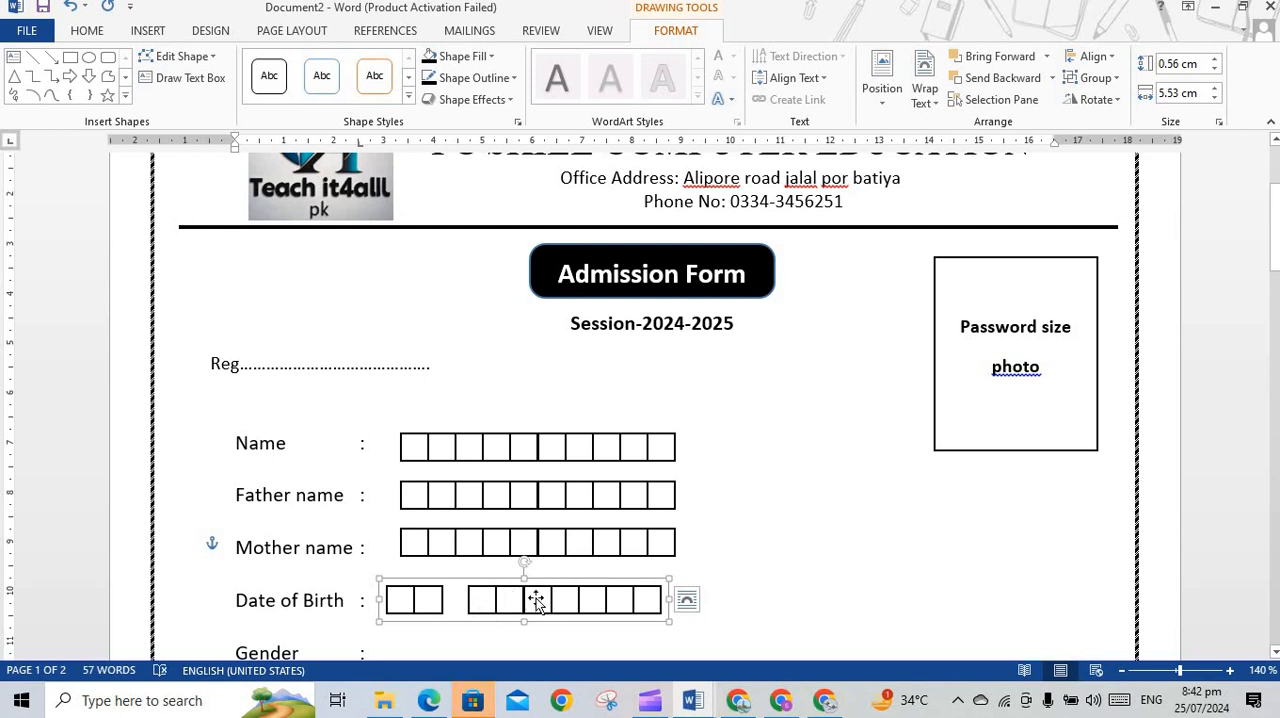
click(537, 600)
key(Delete)
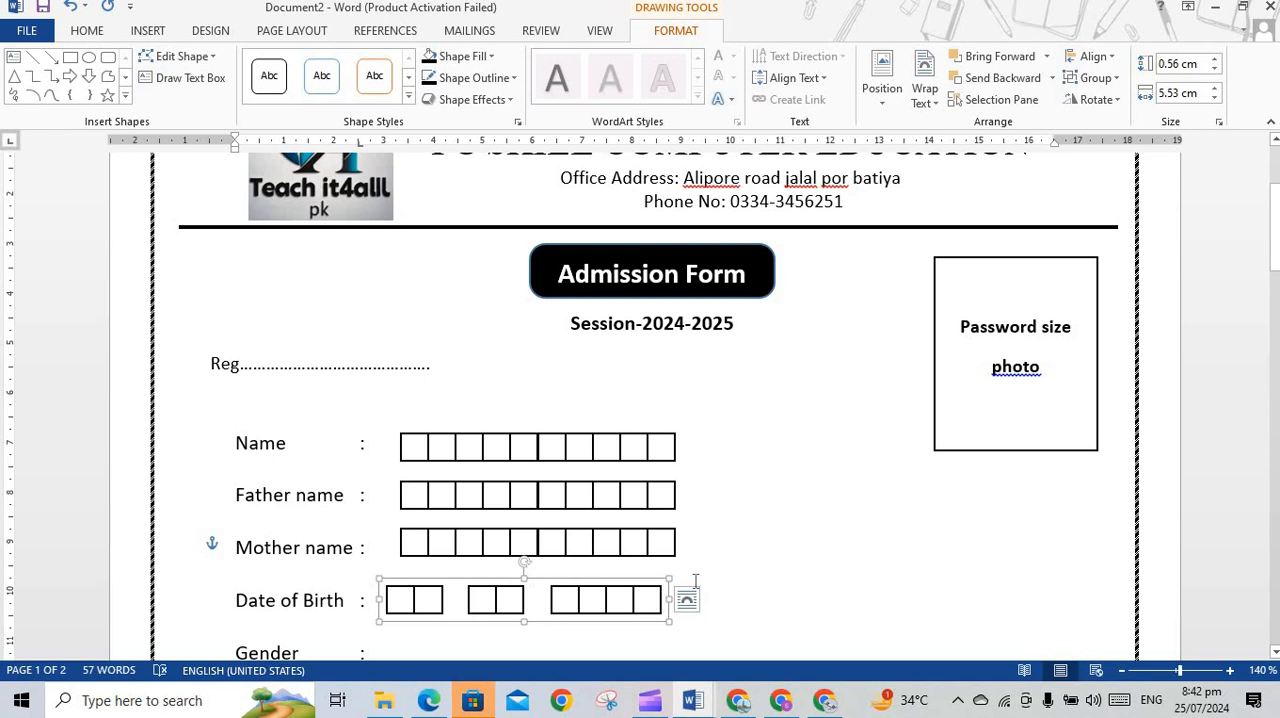
click(687, 607)
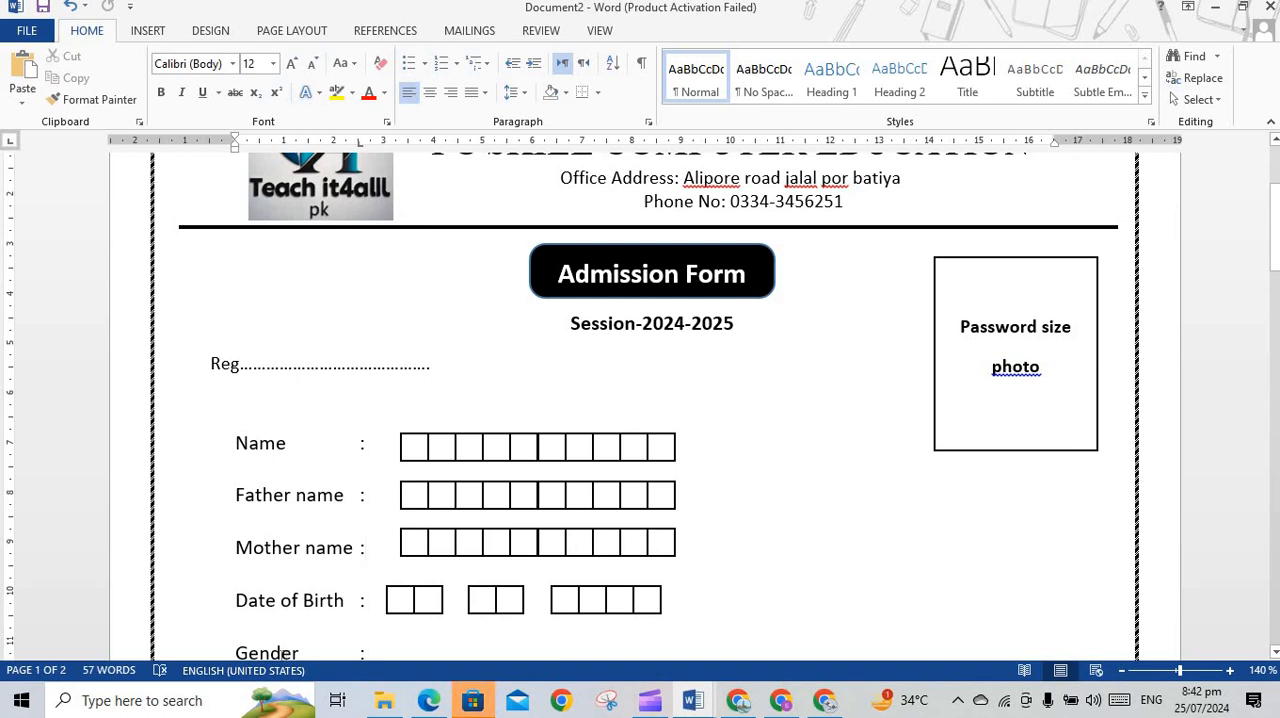
Shift the Date of Birth boxes slightly right so they start roughly under the rows above
click(417, 597)
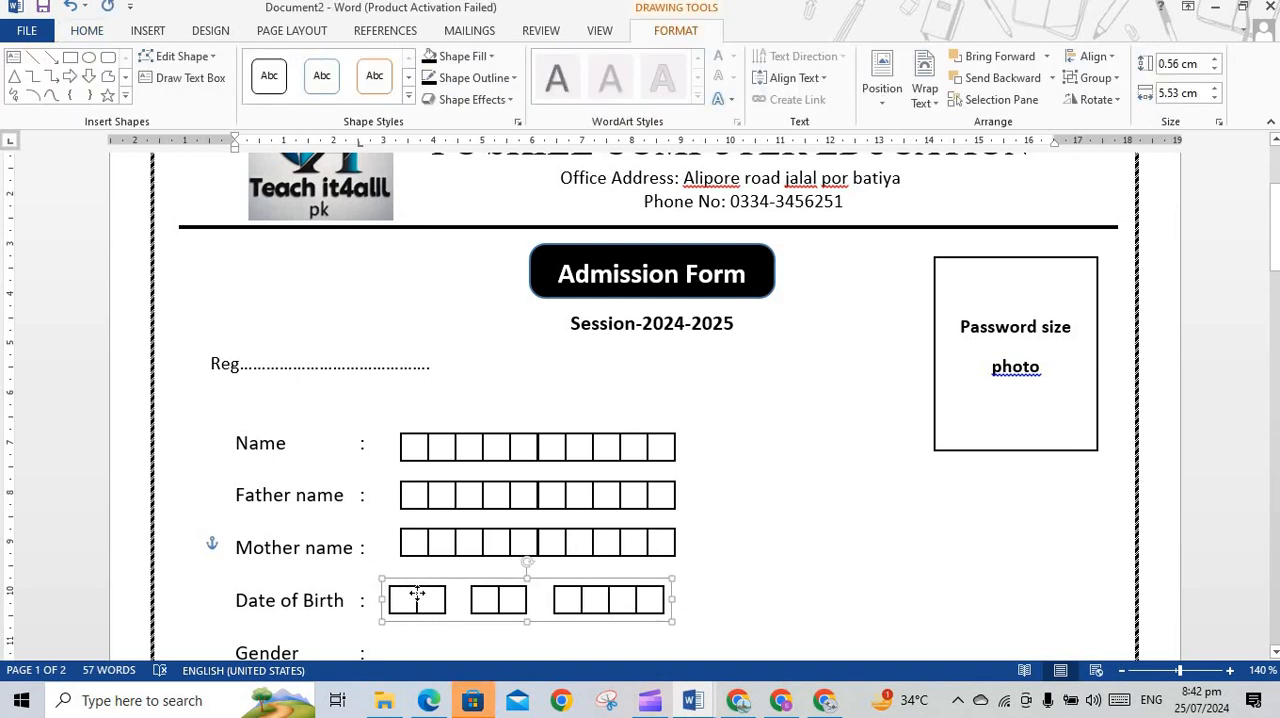
drag(417, 597, 421, 593)
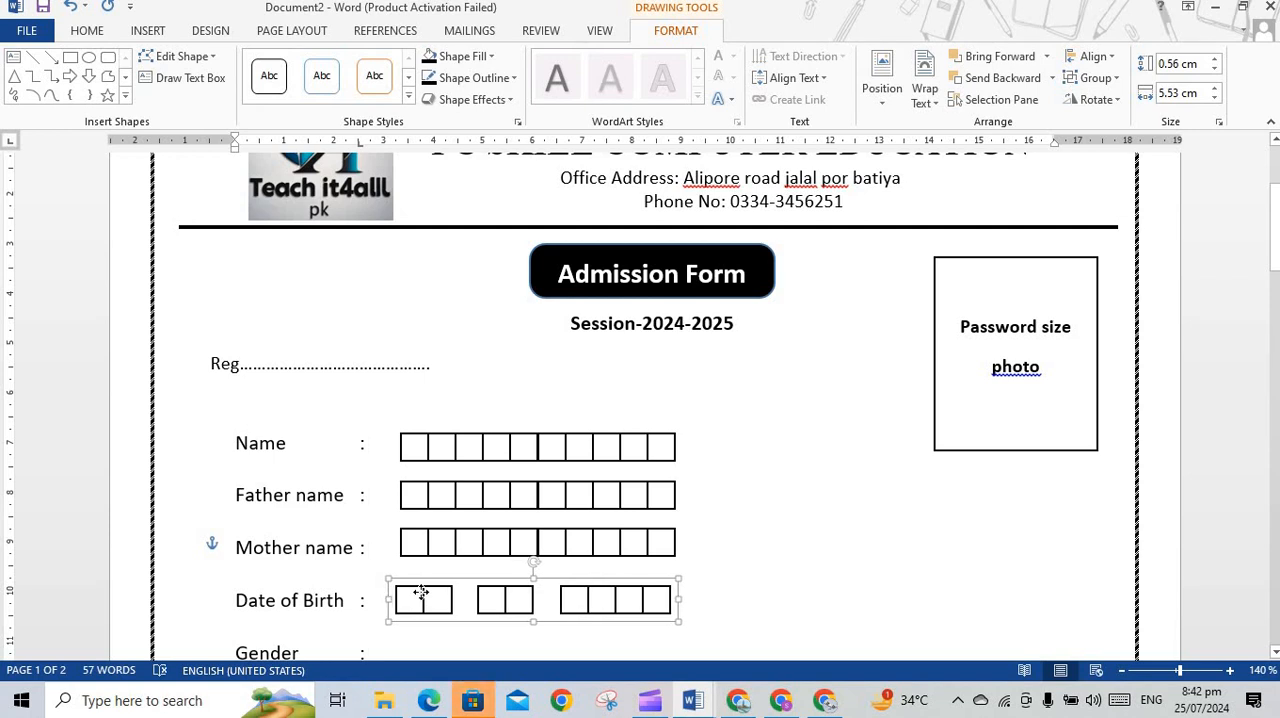
click(757, 514)
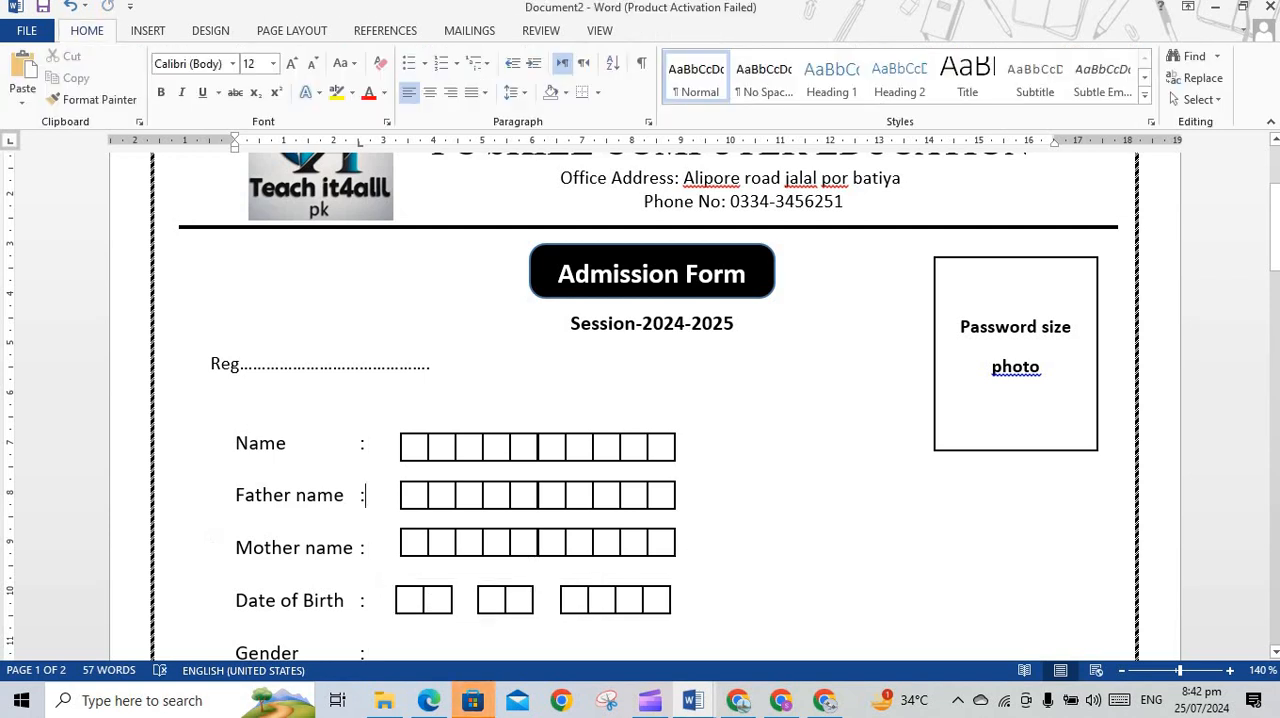
Copy the grouped Date of Birth boxes onto the Gender line directly below
scroll(757, 453, down, 3)
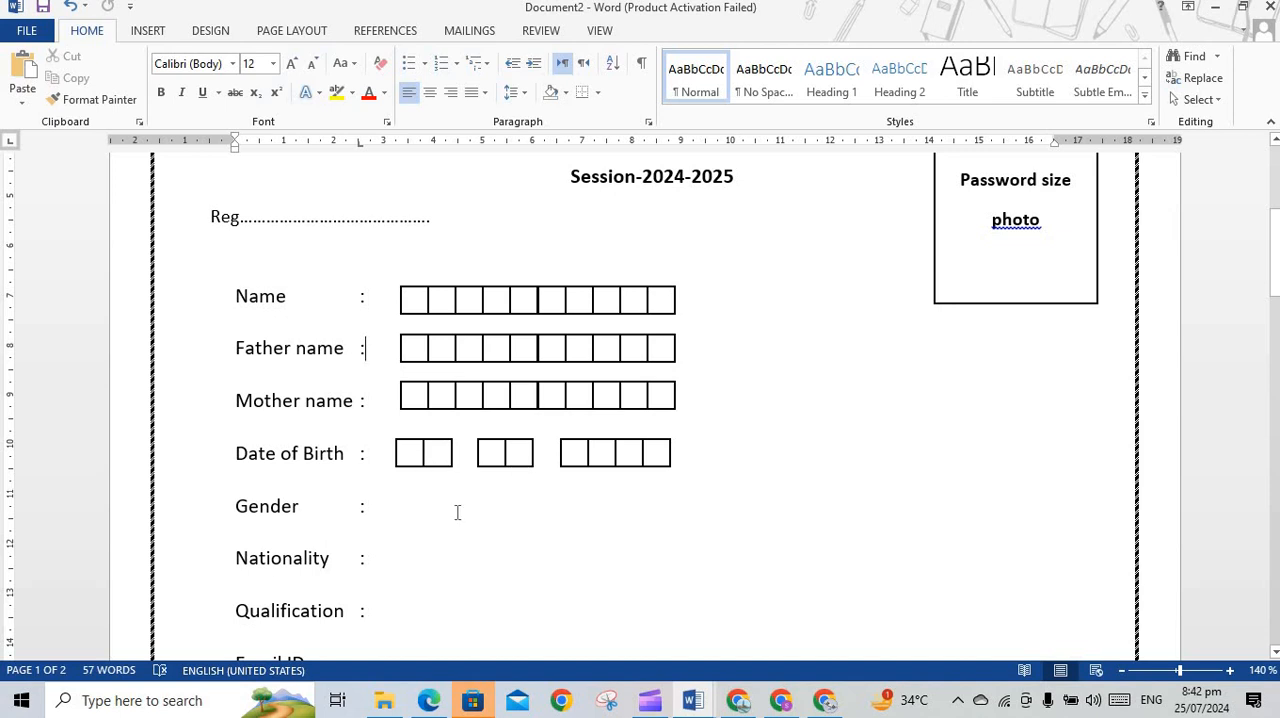
click(483, 453)
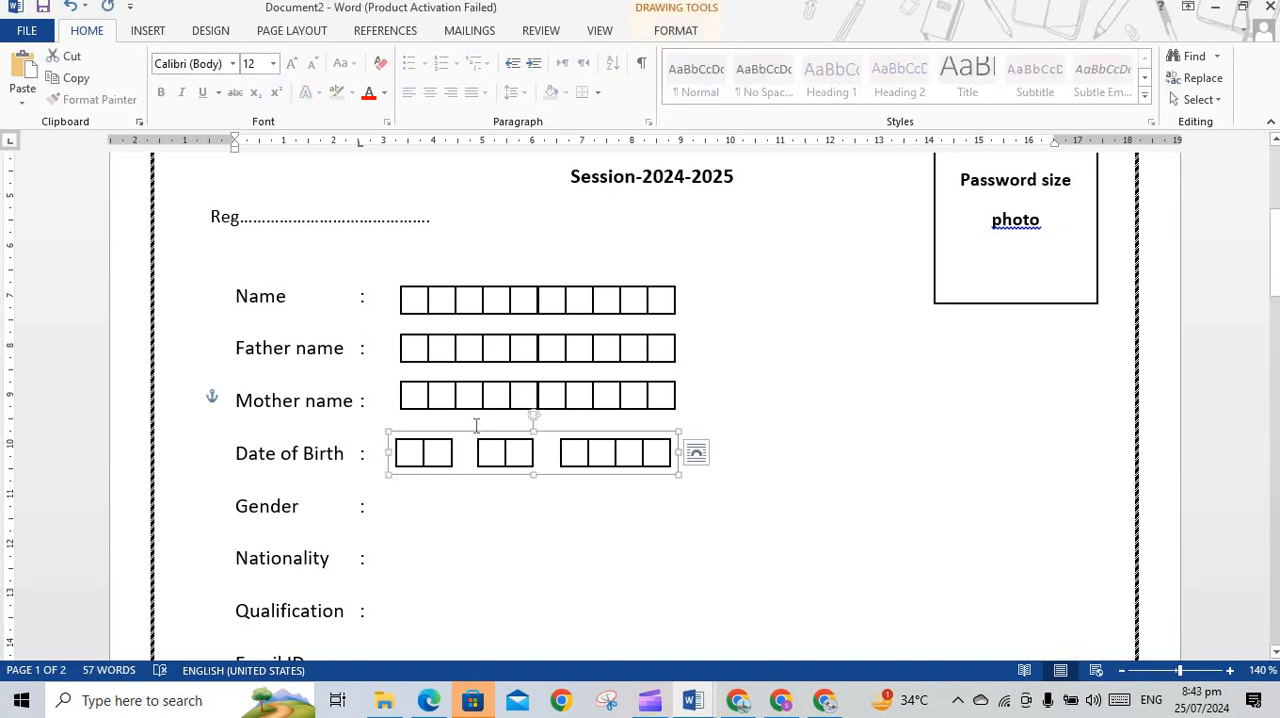
drag(474, 432, 483, 484)
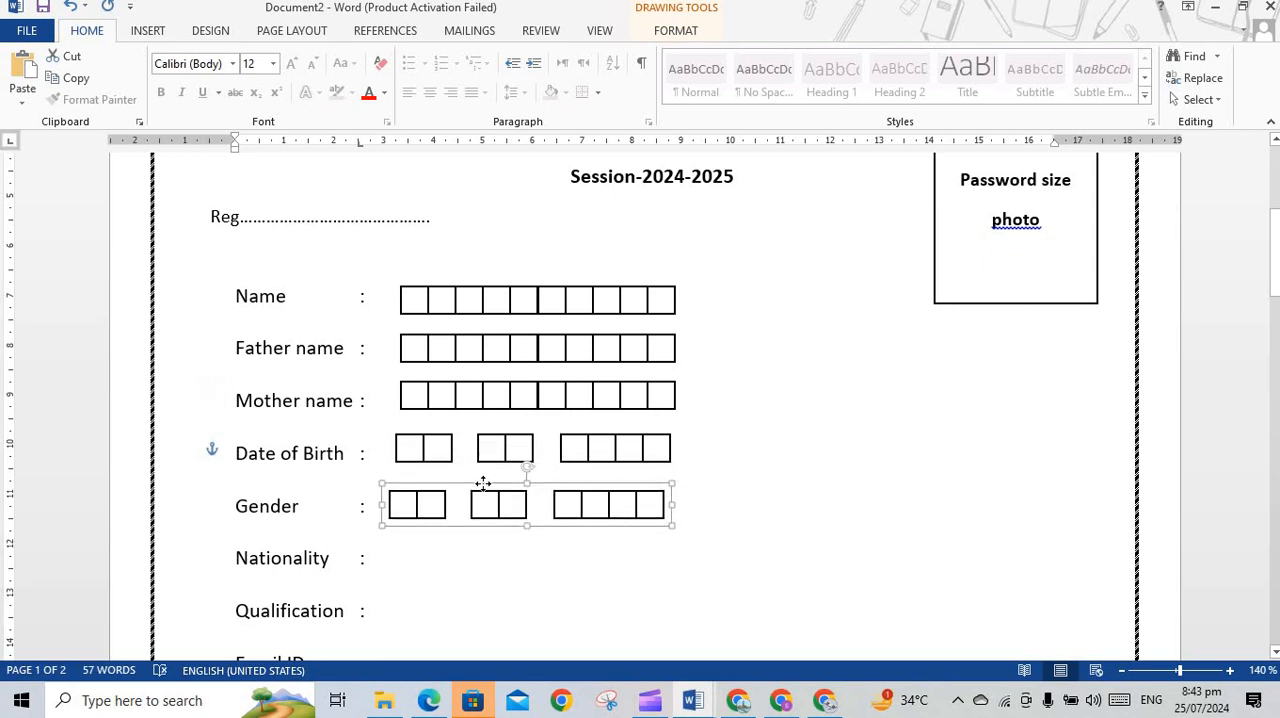
Delete the last four boxes of the Gender row, leaving two pairs of boxes
click(616, 500)
click(656, 504)
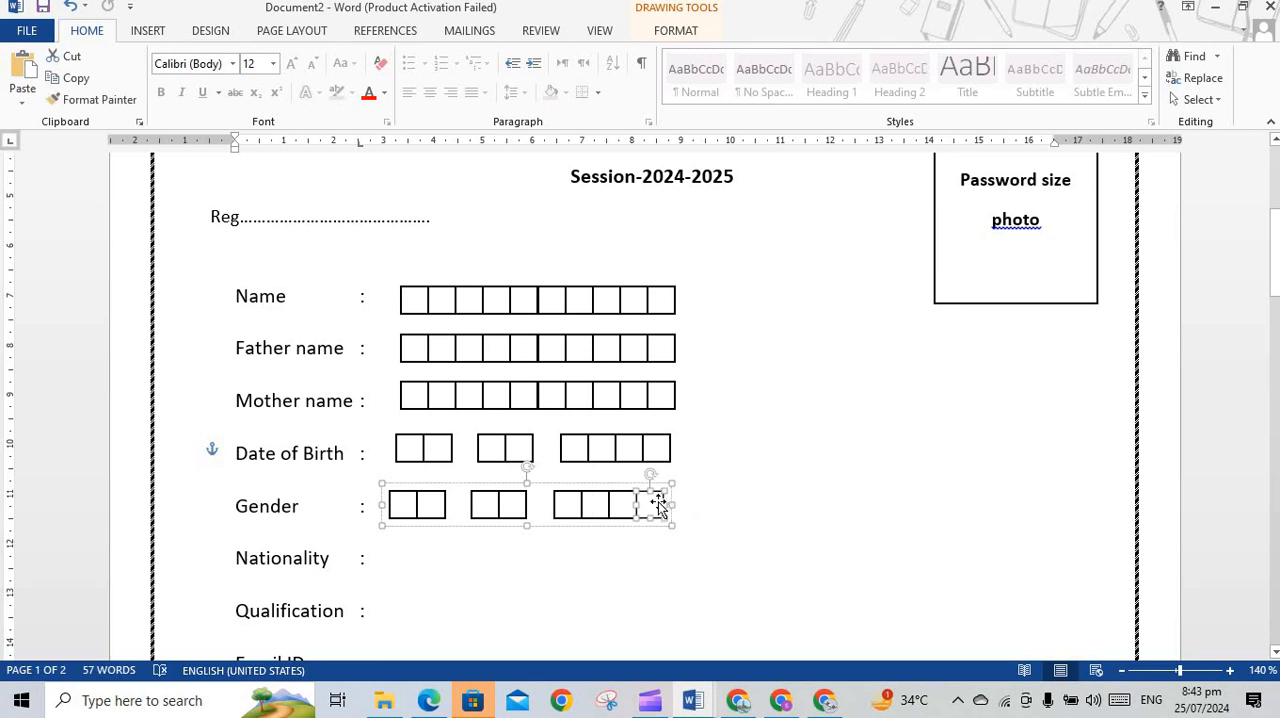
key(Delete)
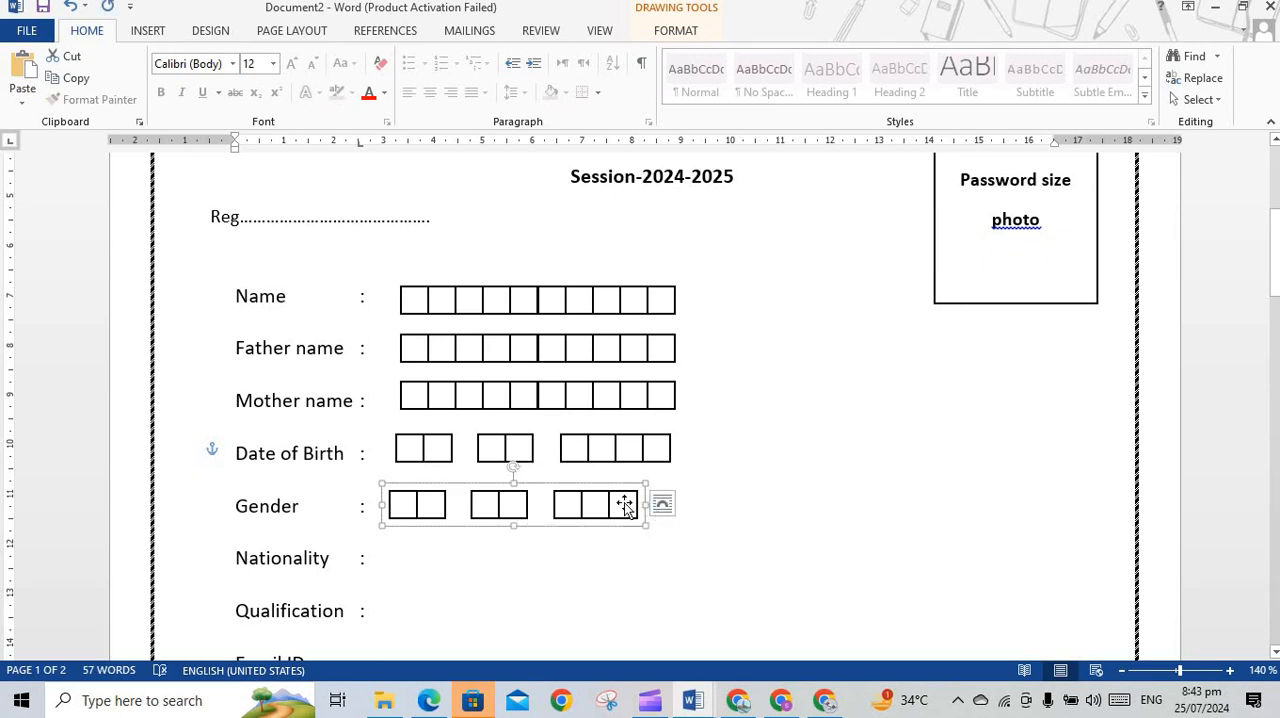
click(624, 503)
key(Delete)
click(597, 510)
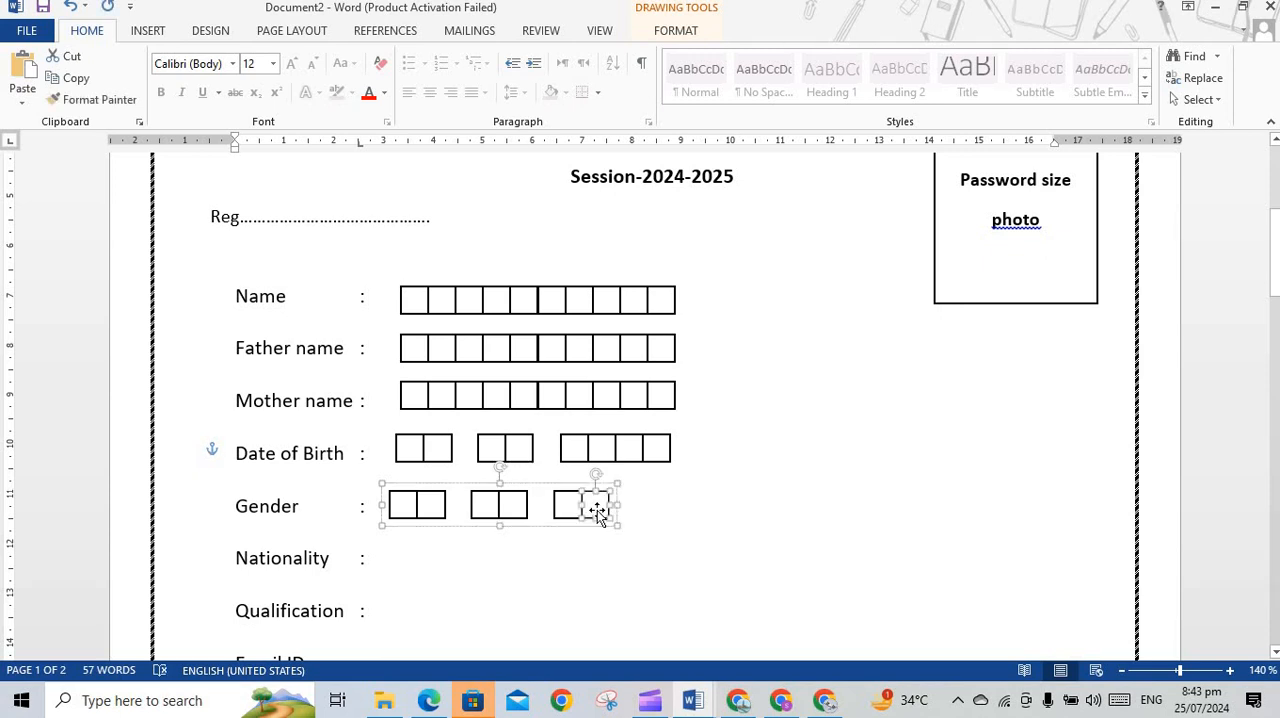
key(Delete)
click(574, 506)
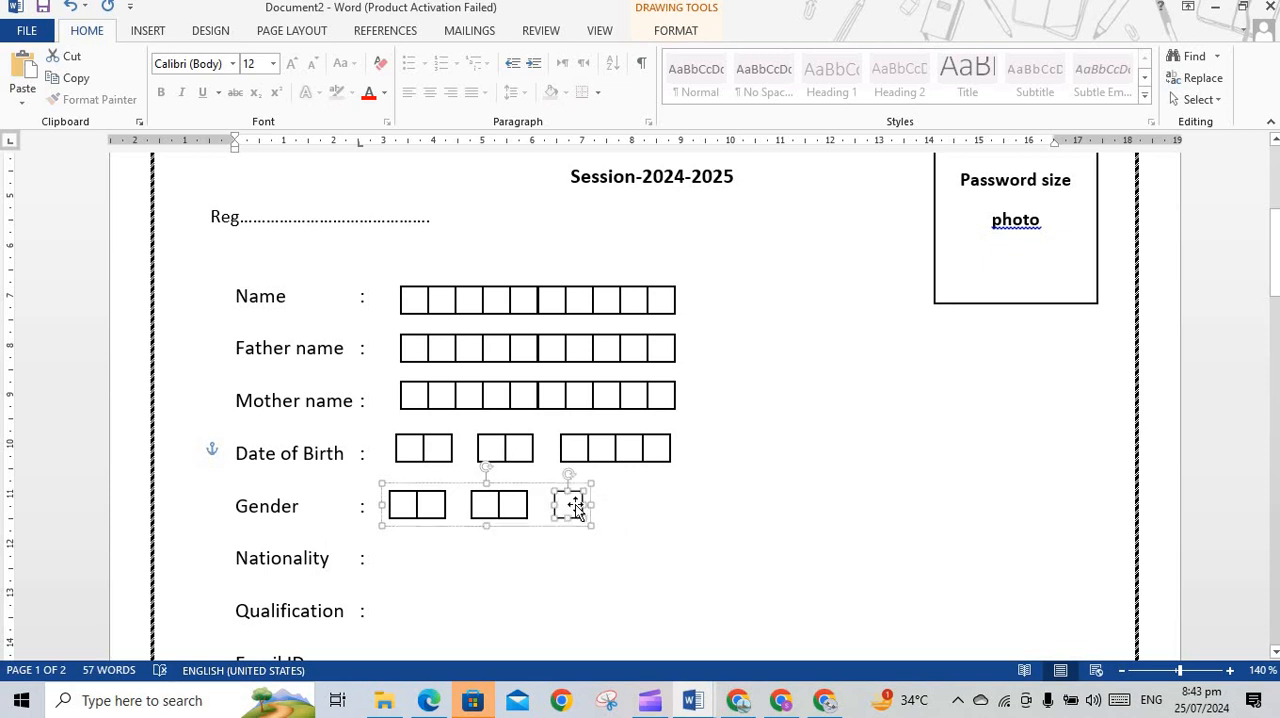
key(Delete)
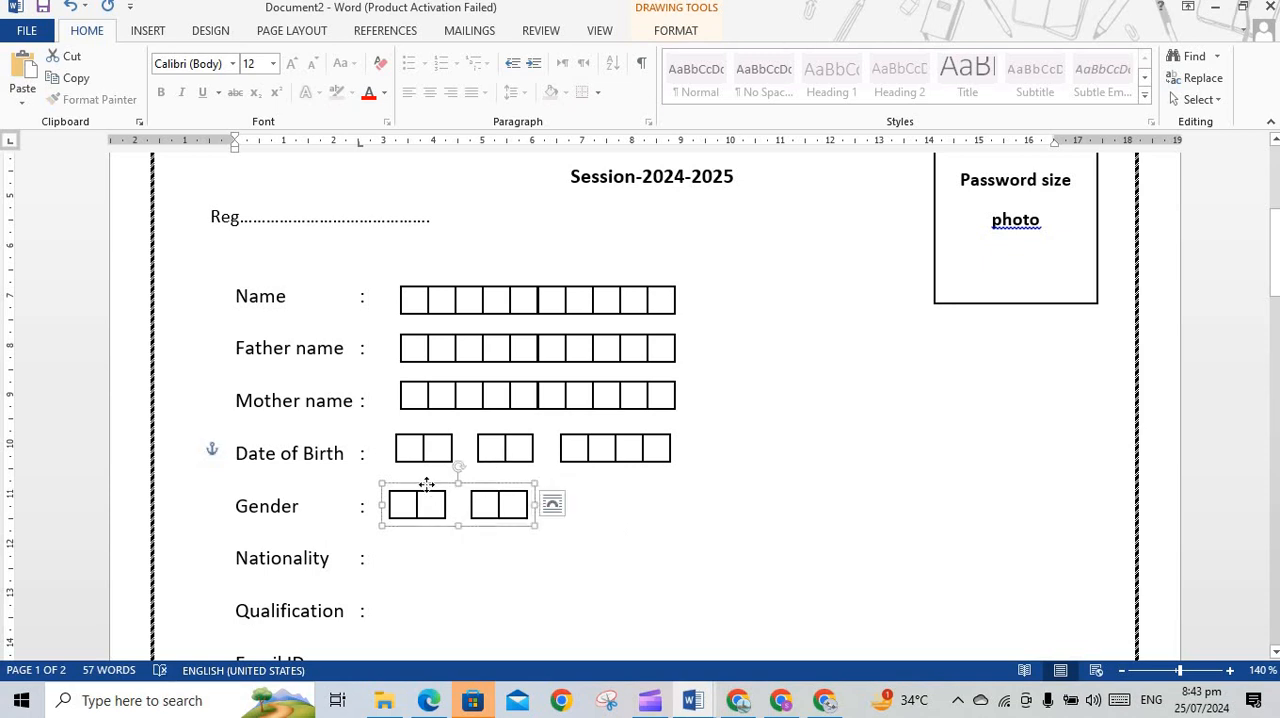
Shift the two Gender box pairs so they line up under the first two Date of Birth pairs
drag(426, 484, 431, 484)
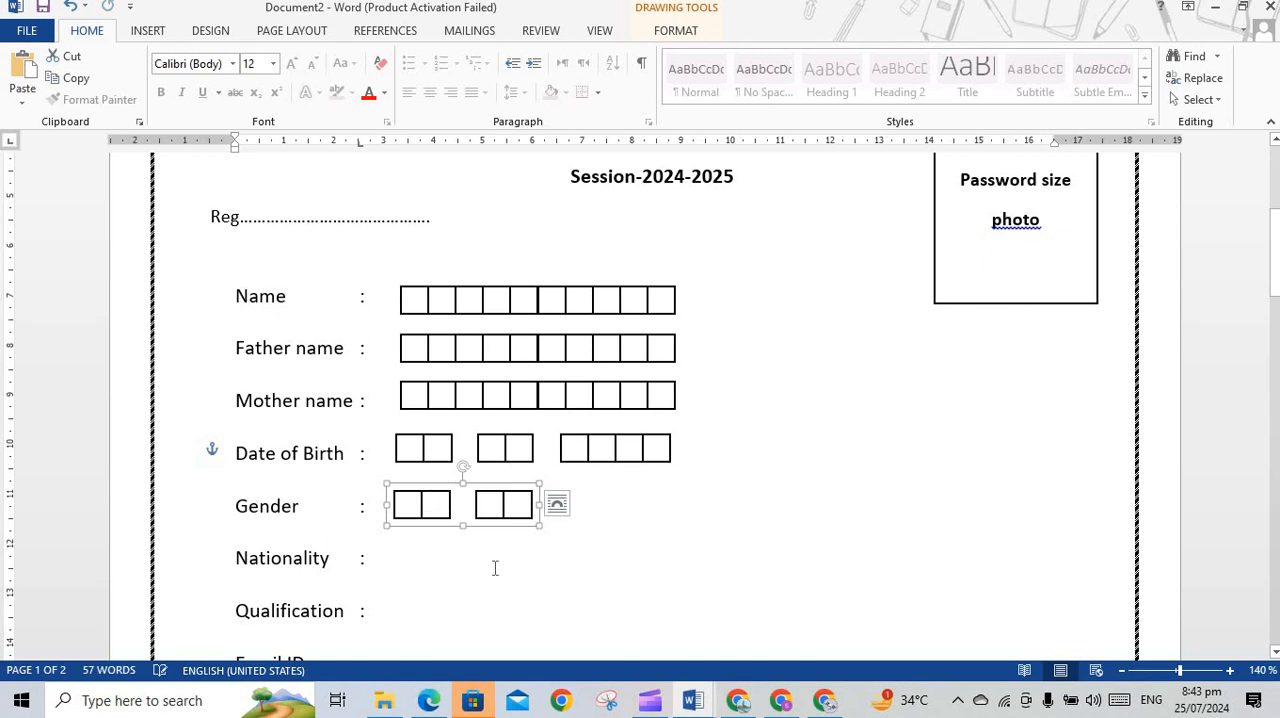
click(527, 589)
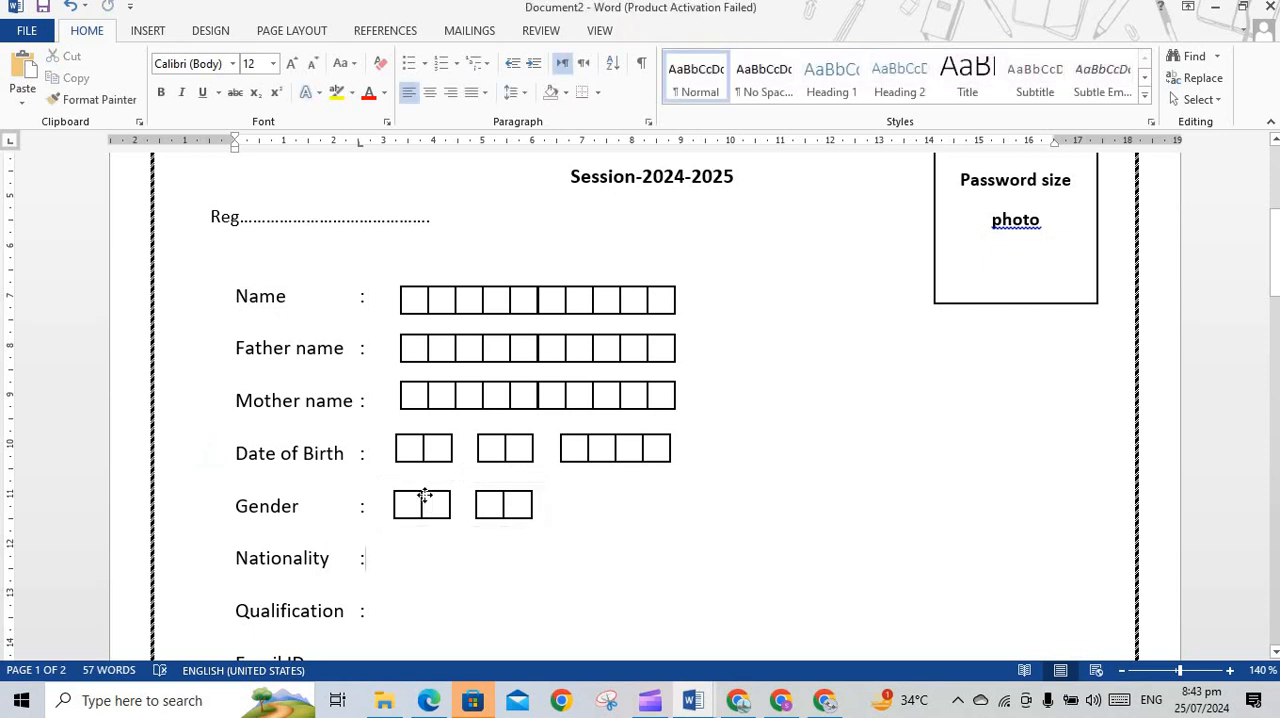
click(425, 497)
drag(434, 482, 429, 484)
Ungroup the Gender boxes into separate shapes and clear the selection
click(415, 503)
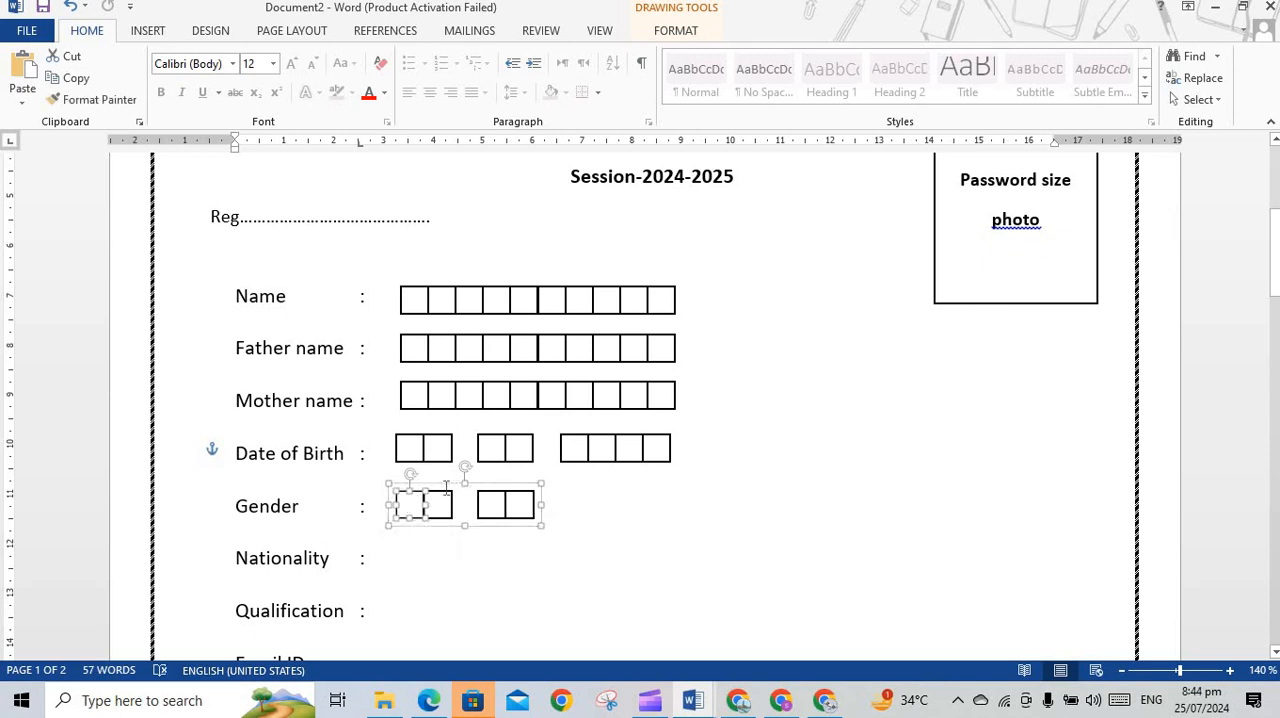
click(446, 487)
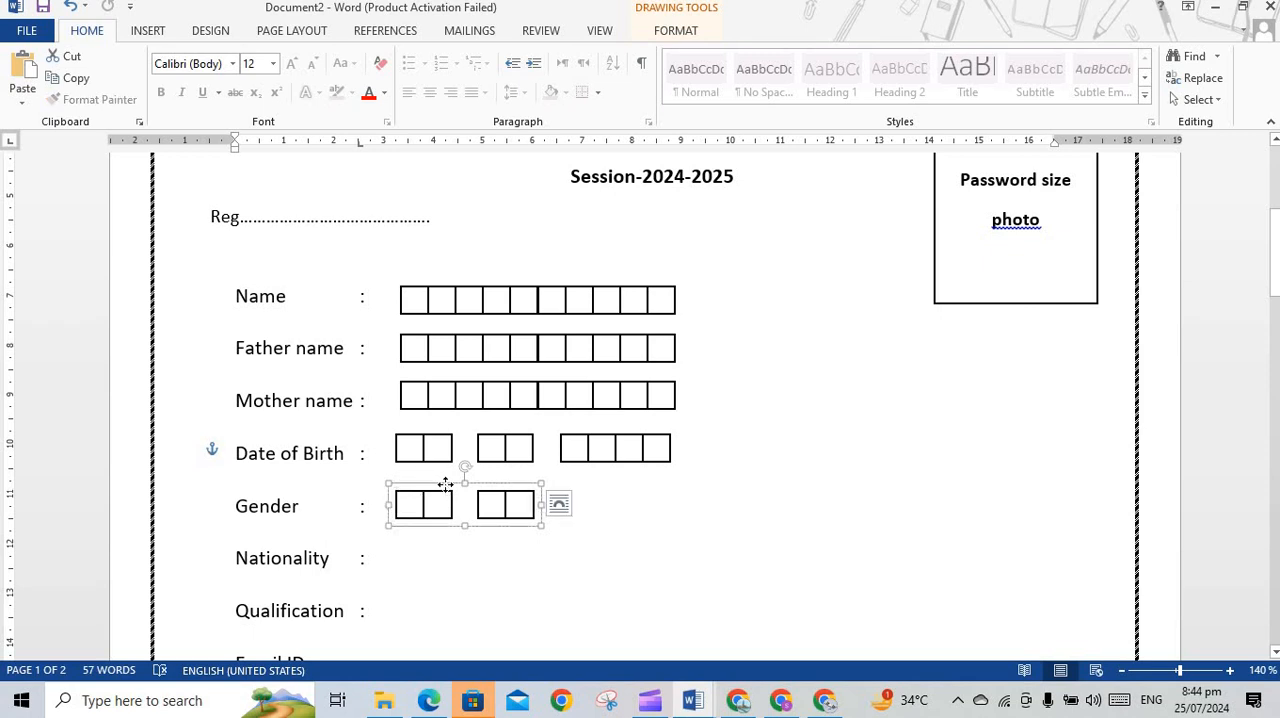
right_click(446, 484)
mouse_move(500, 308)
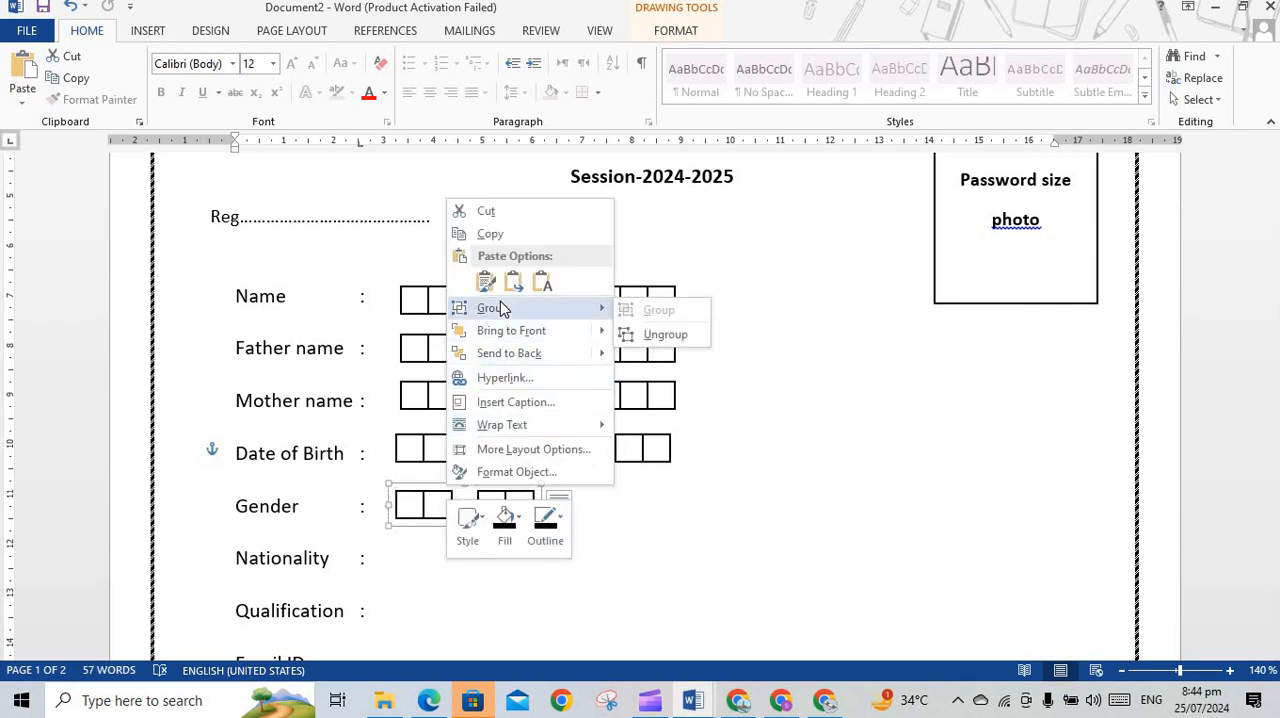
click(660, 334)
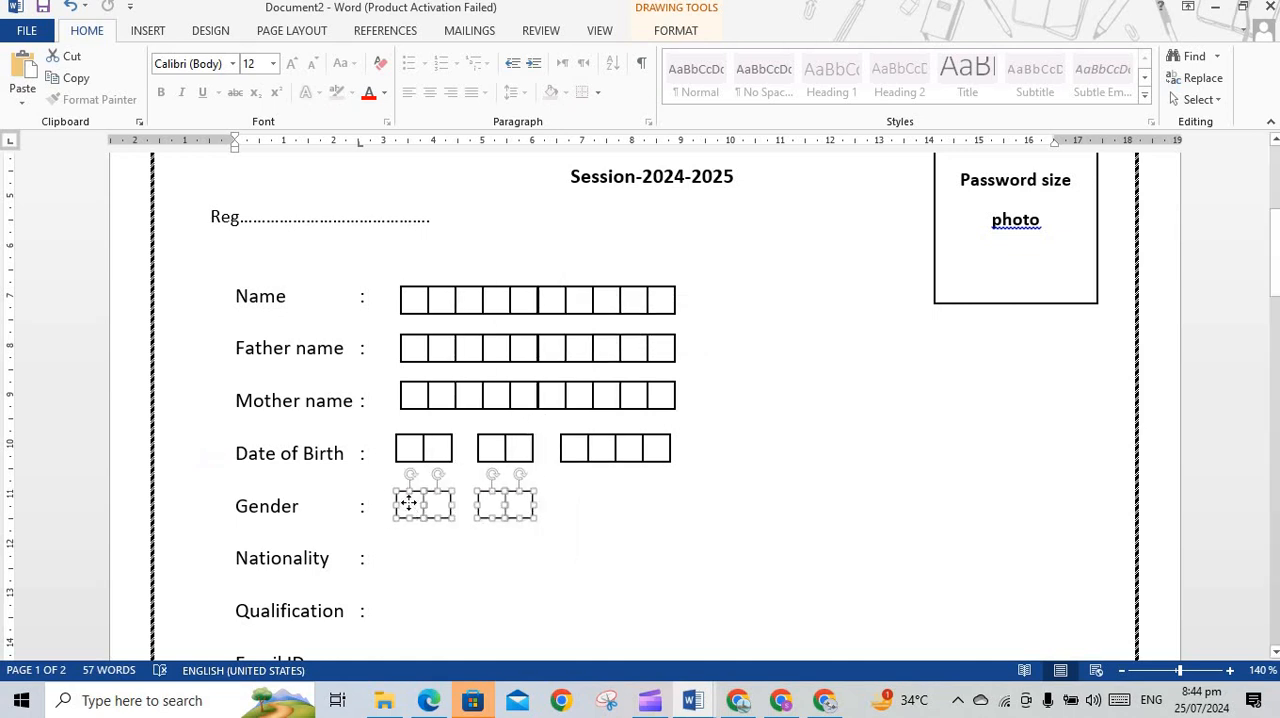
click(474, 557)
Add the letter M inside the first Gender box and reduce its font size to 9
click(410, 507)
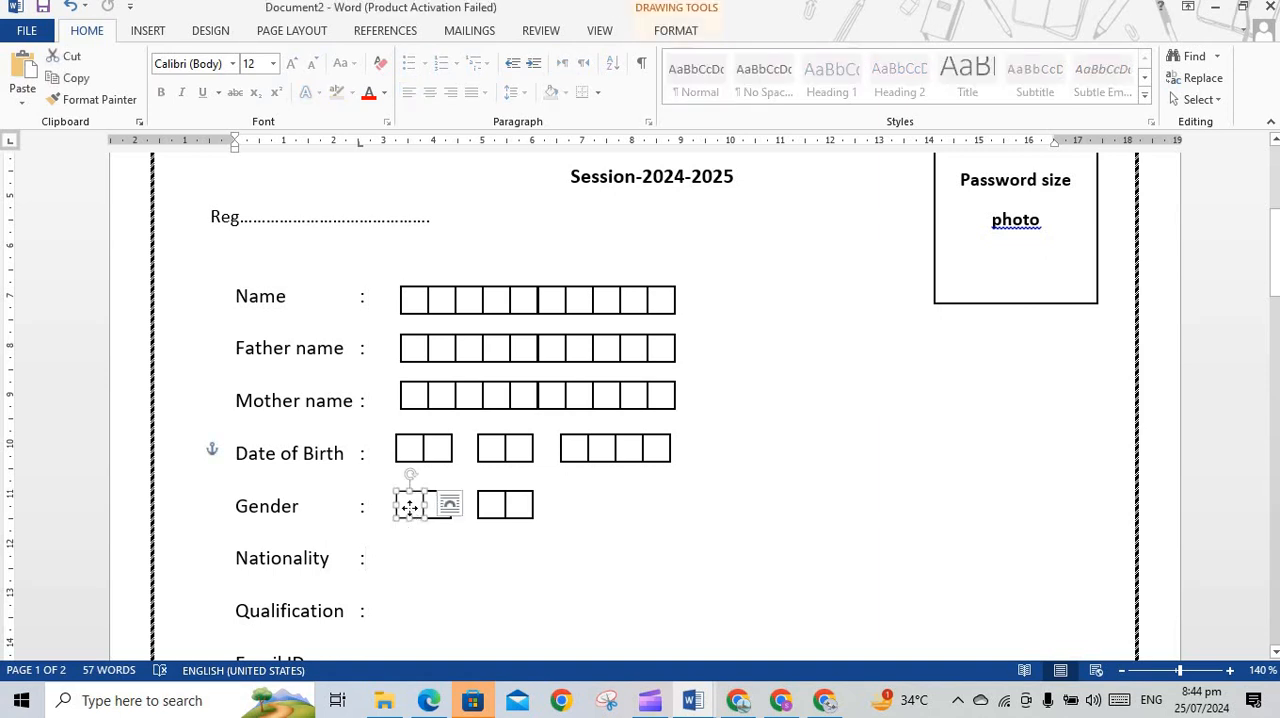
right_click(410, 507)
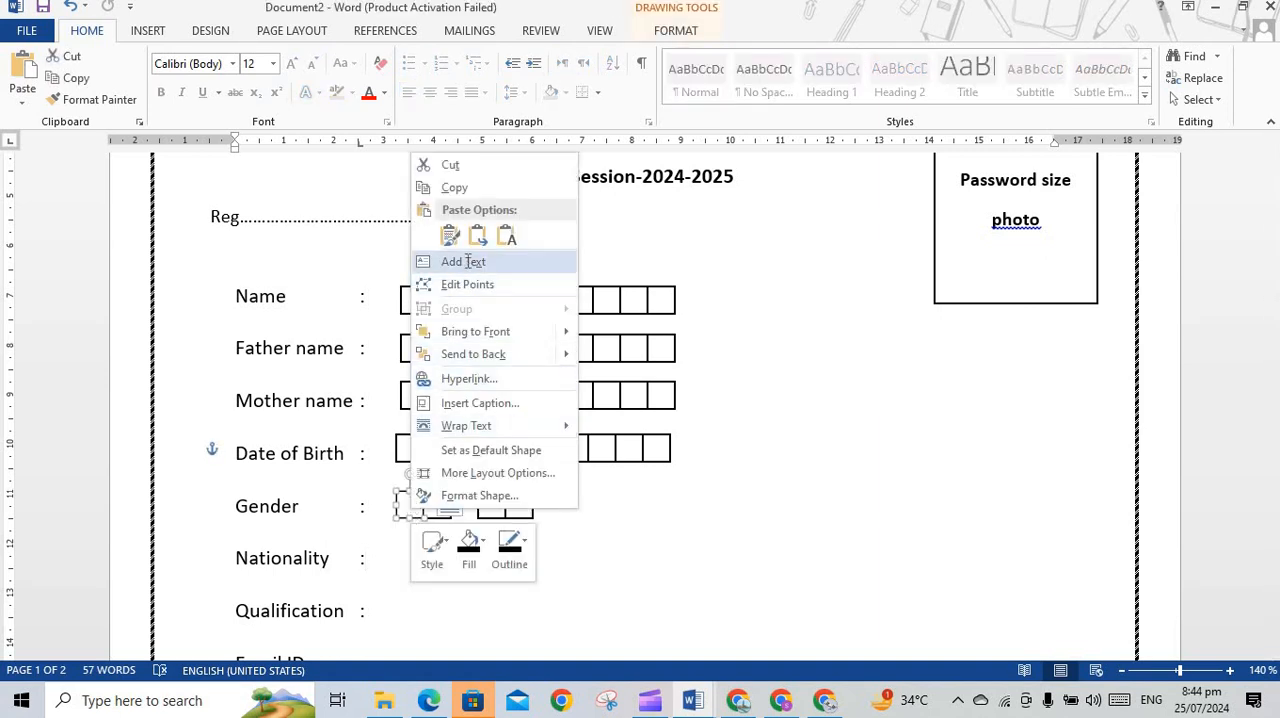
click(463, 262)
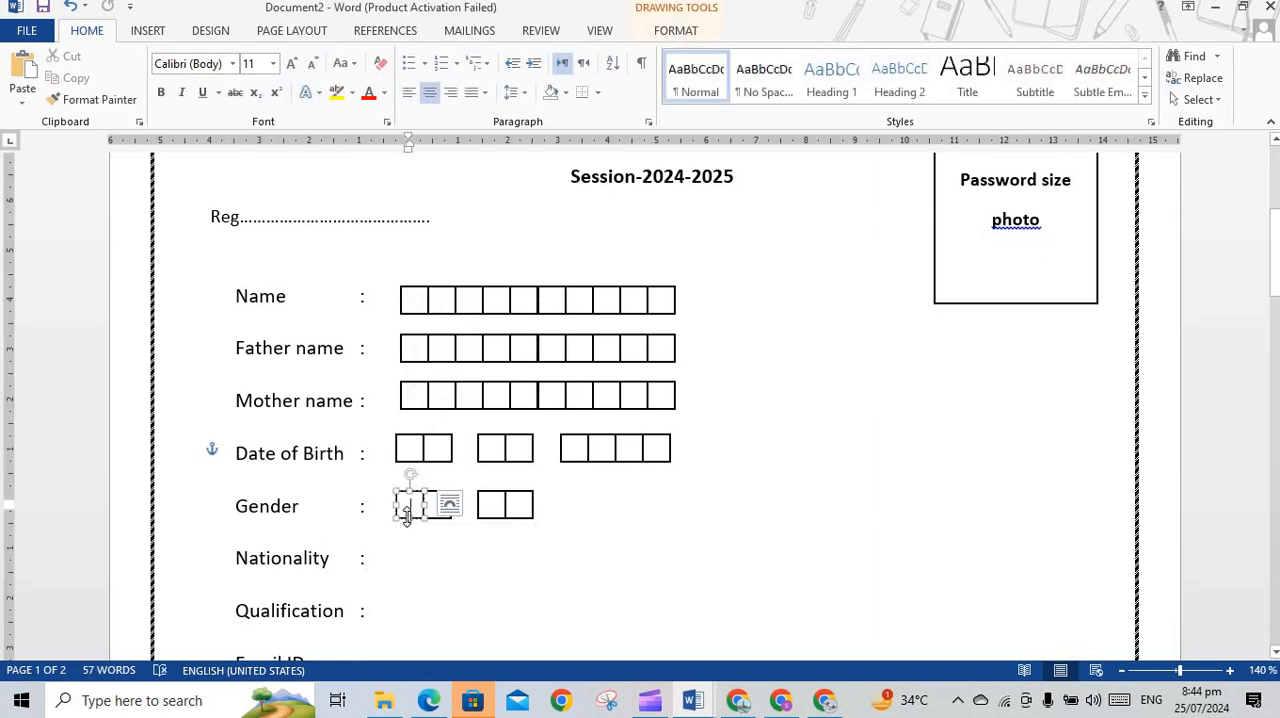
text(M)
click(312, 64)
click(312, 64)
drag(426, 518, 423, 518)
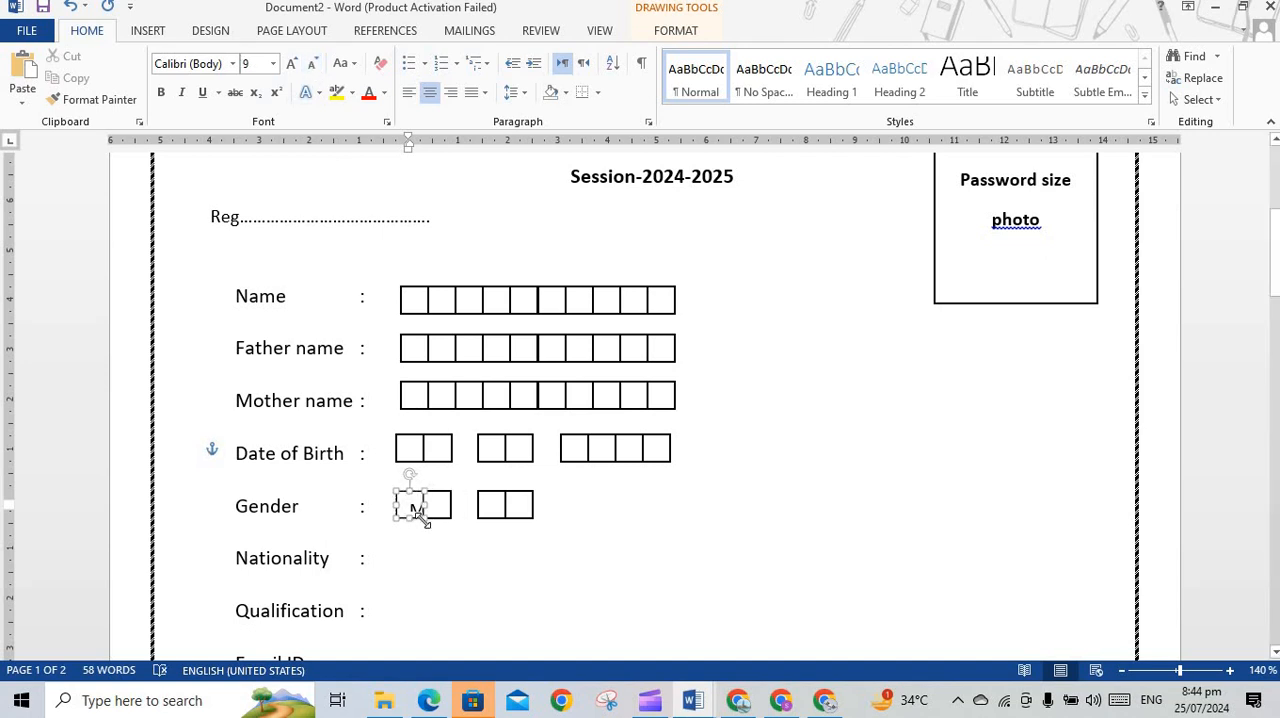
Add the letter F in the first box of the second Gender pair, and make the M bold at font size 7
click(485, 505)
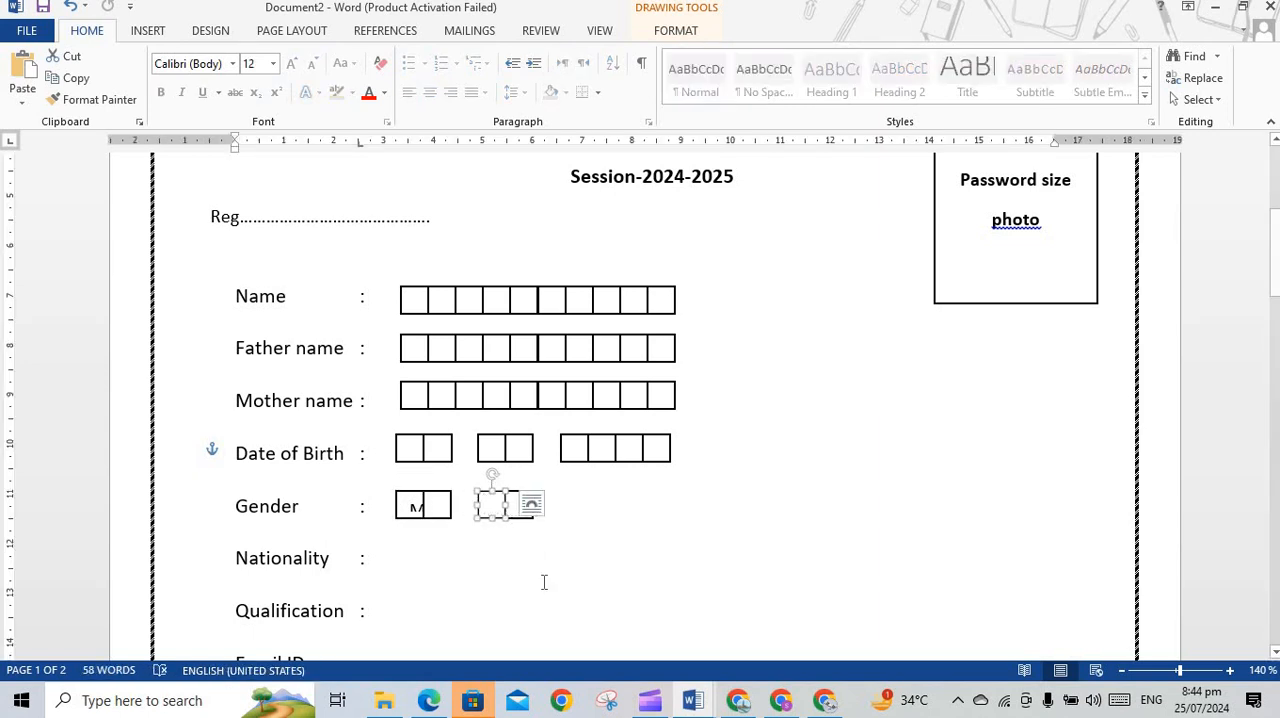
text(F)
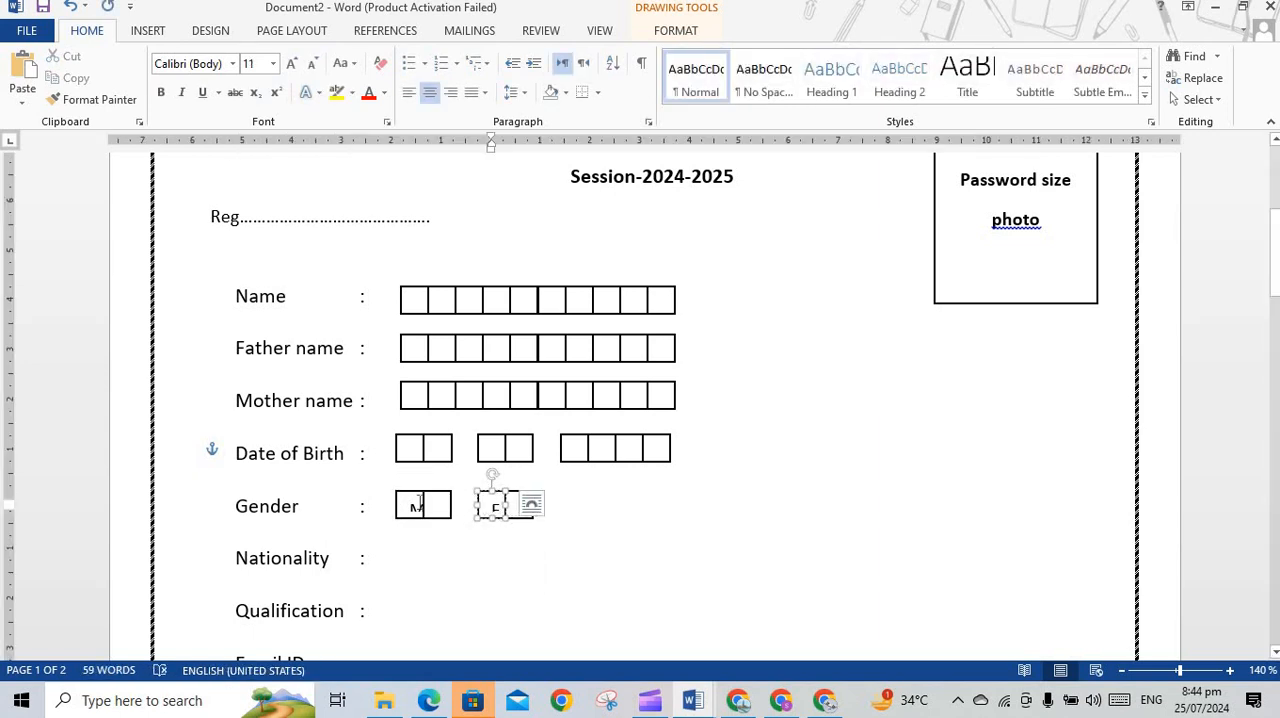
click(412, 505)
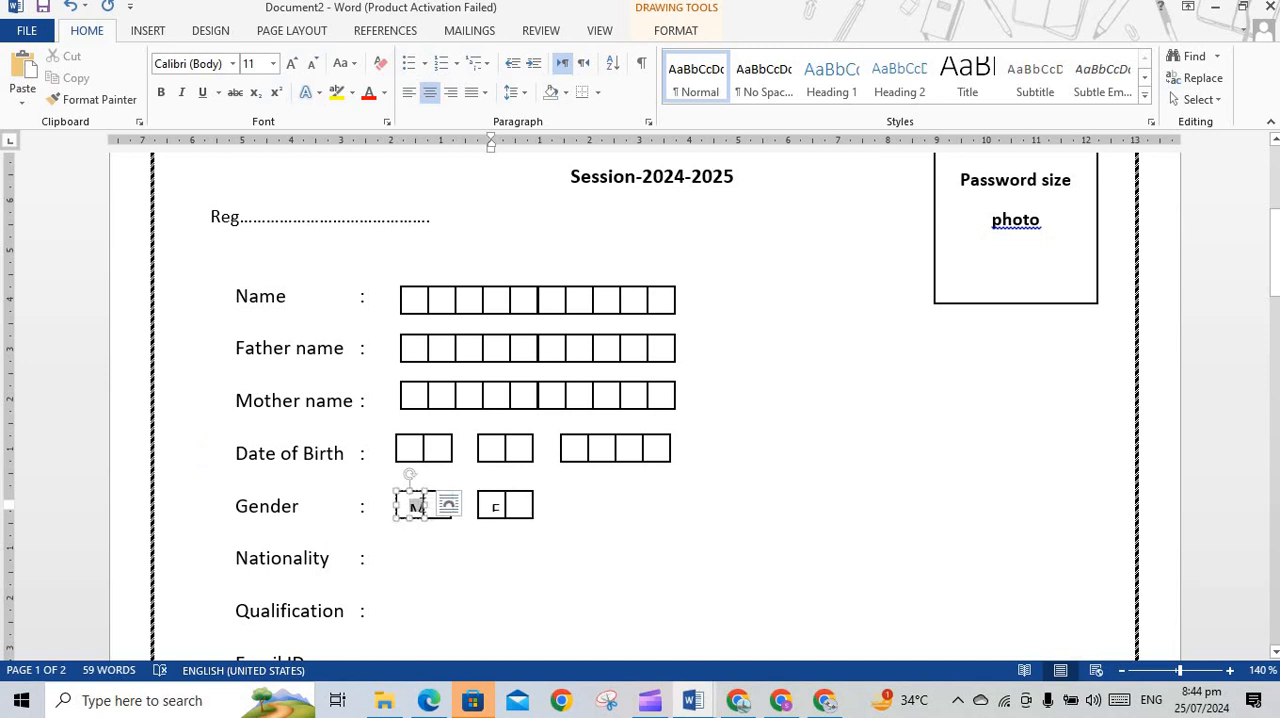
double_click(416, 506)
click(313, 64)
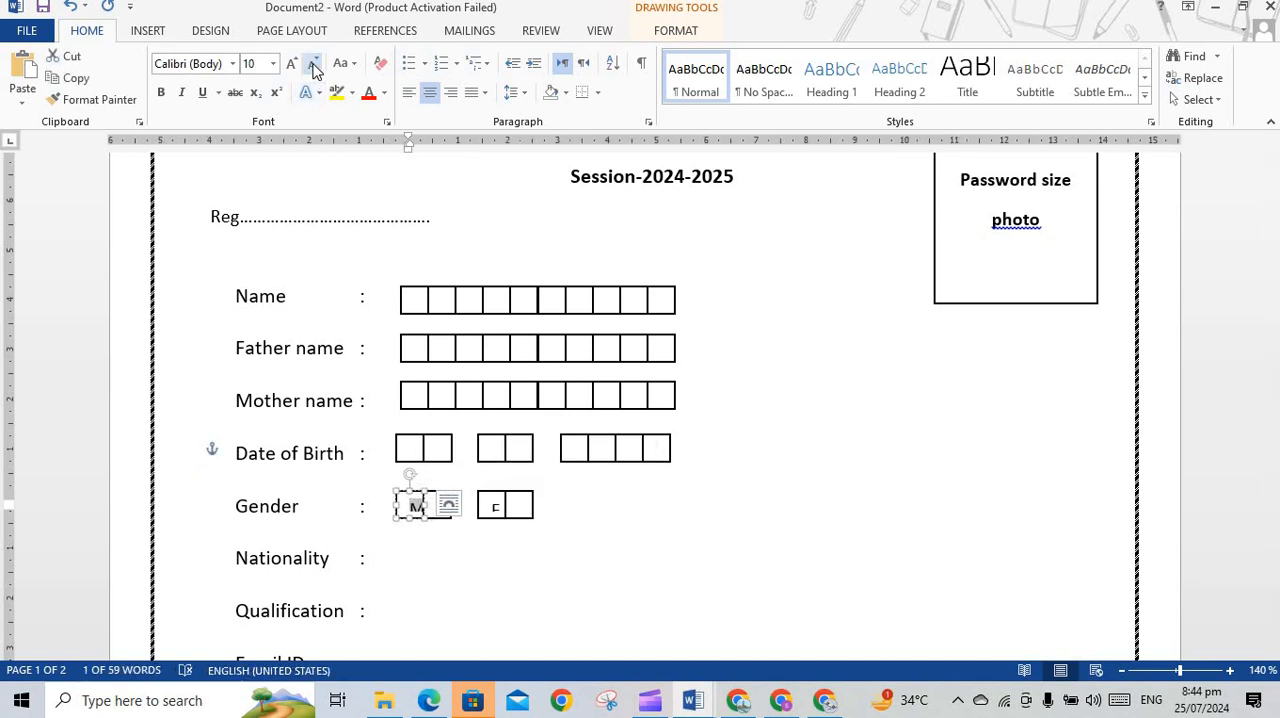
click(313, 64)
click(313, 64)
click(313, 64)
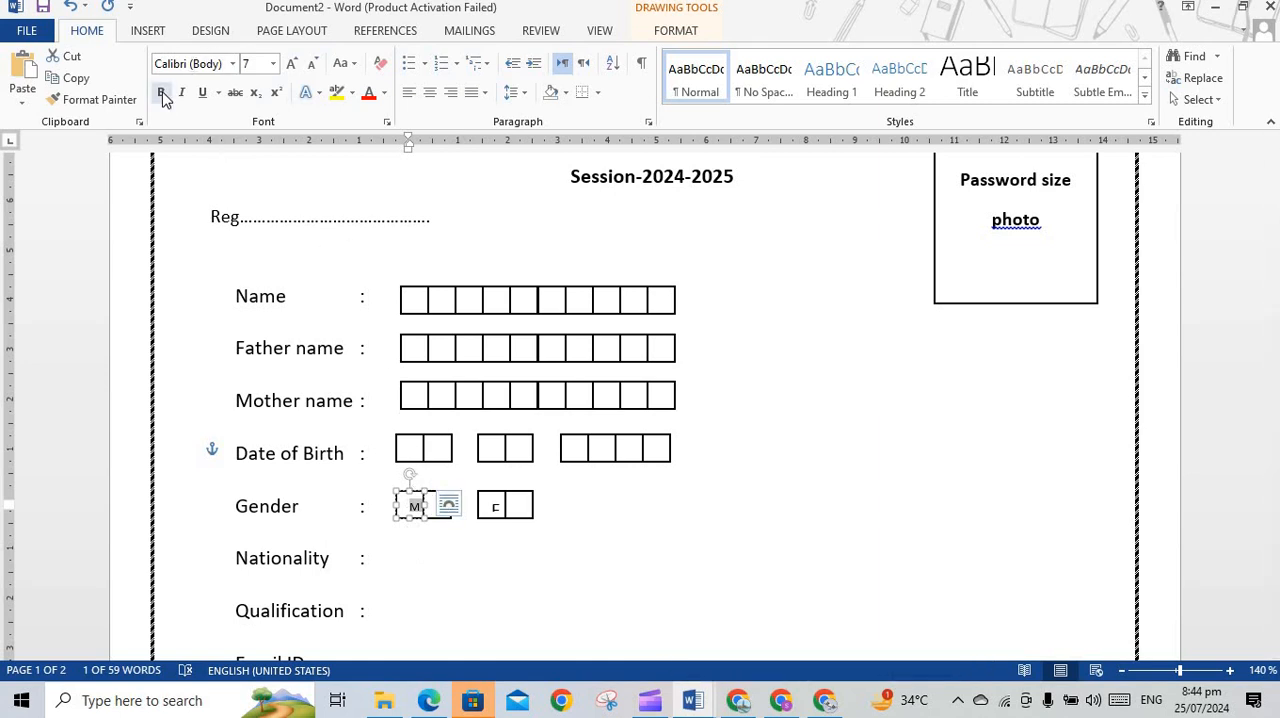
click(163, 96)
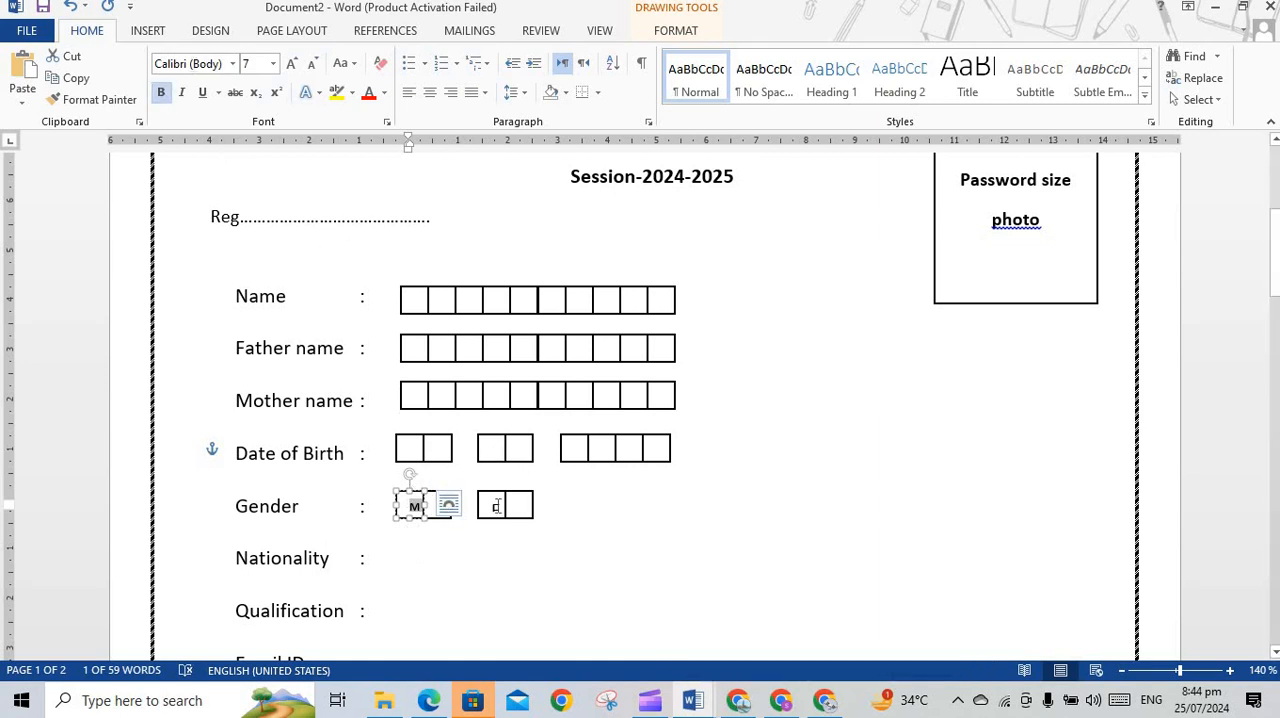
Make the F in the Gender row bold at font size 8 and clear the selection
click(497, 507)
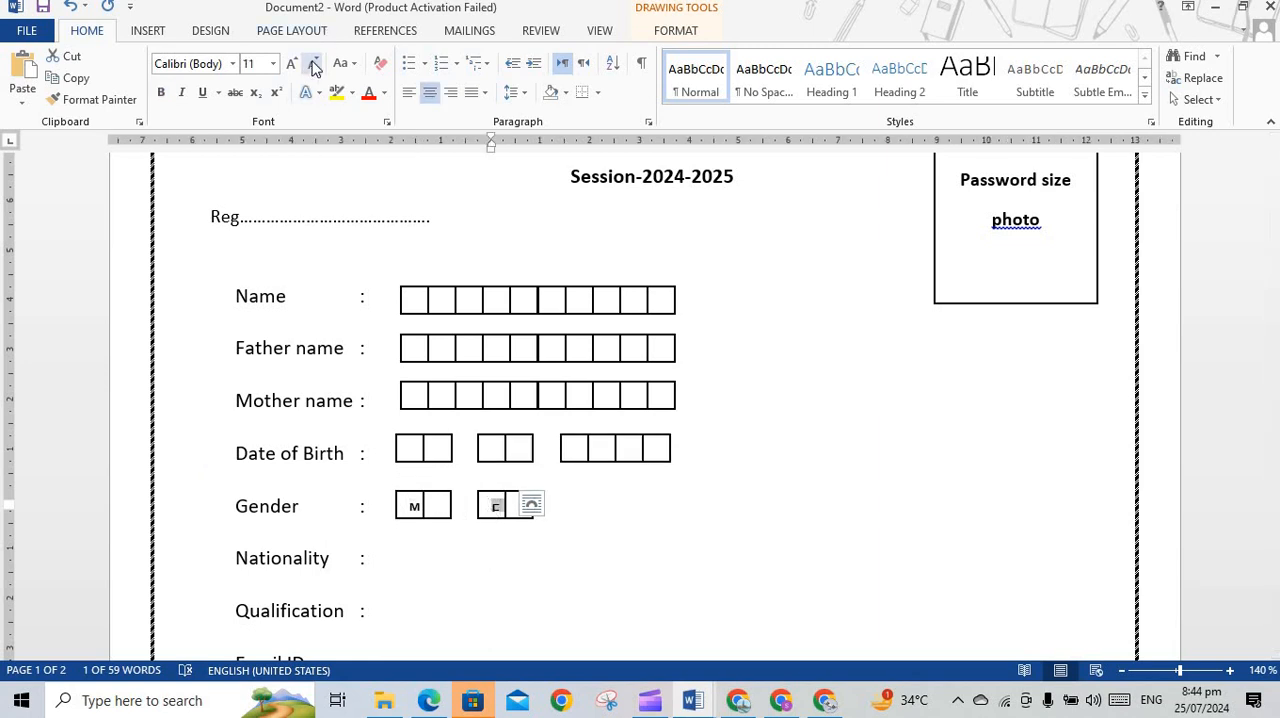
click(313, 66)
click(313, 66)
click(313, 66)
click(161, 92)
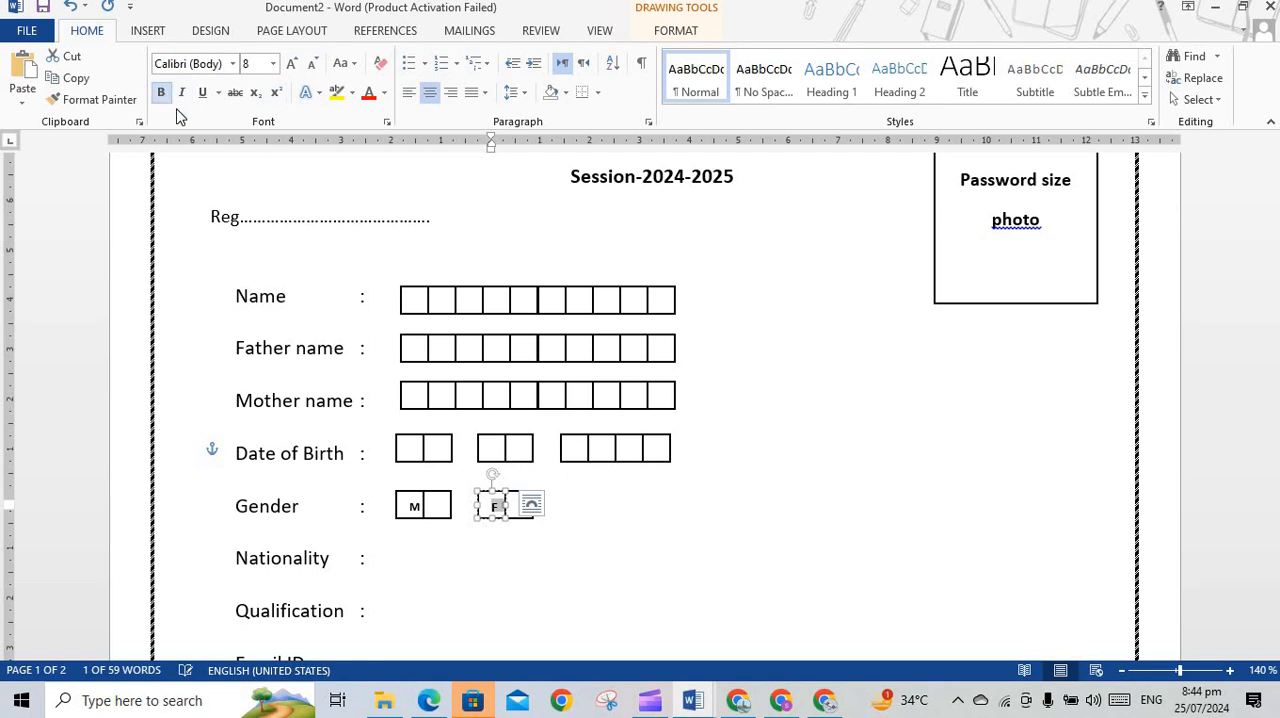
click(547, 560)
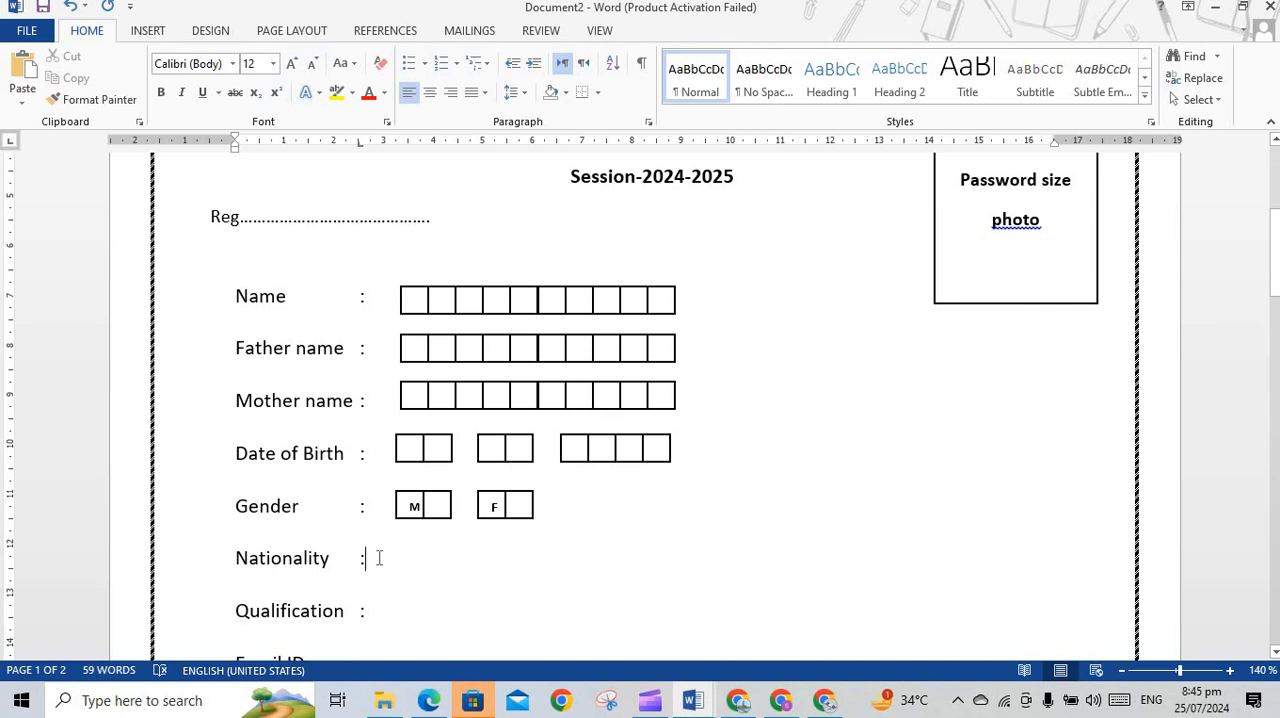
Duplicate the Name row's ten-box group and place copies beside Nationality and Qualification
click(565, 303)
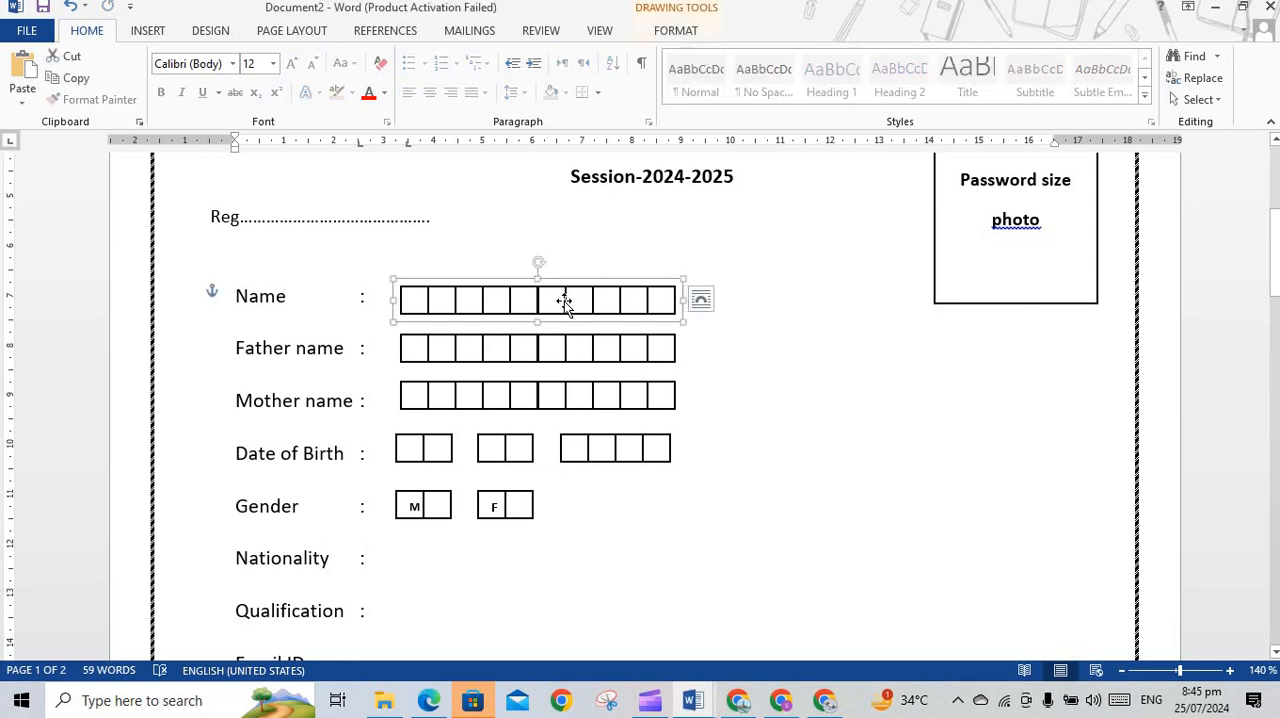
key(ctrl+d)
drag(561, 309, 522, 551)
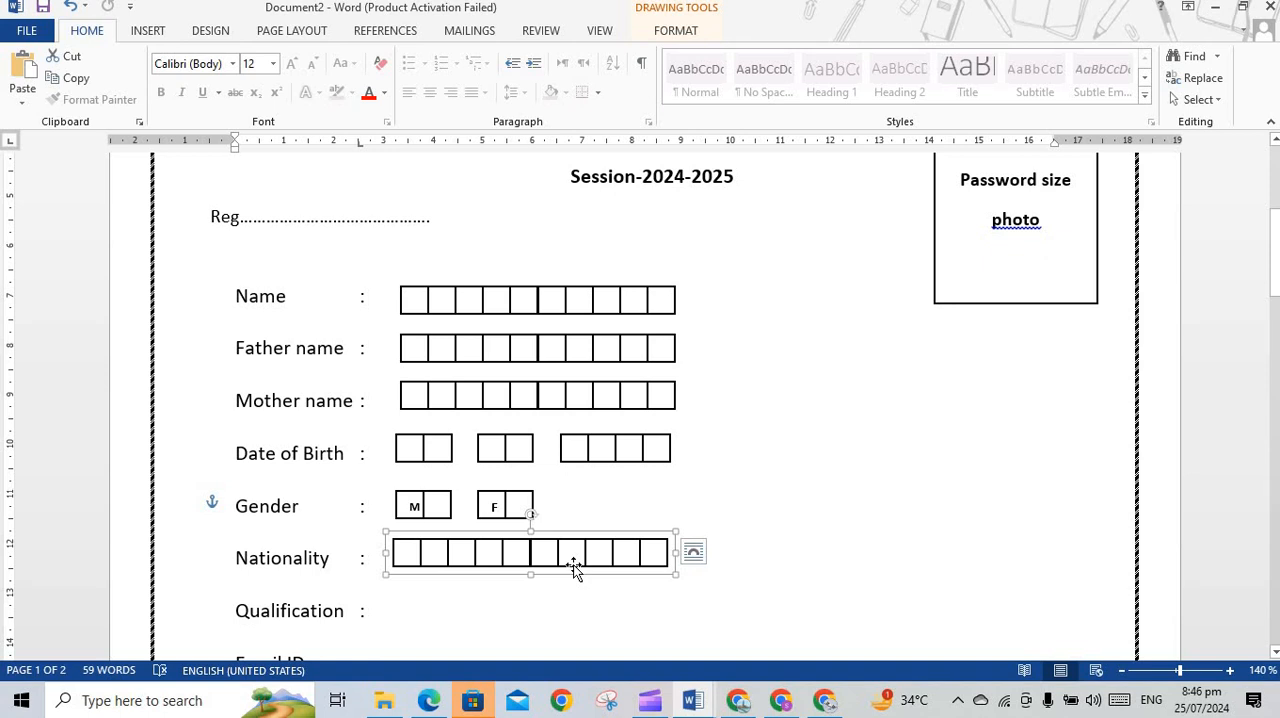
drag(576, 570, 516, 601)
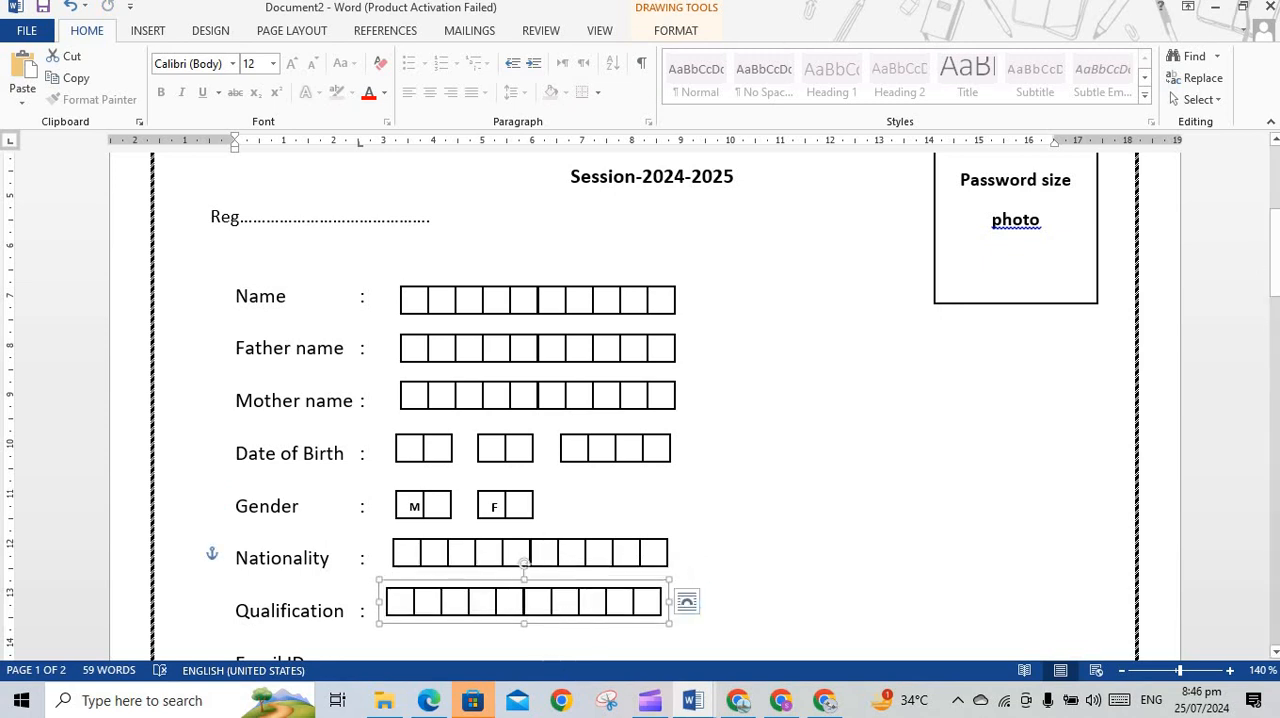
Draw a rectangle about 5.81 cm wide and 0.64 cm high beside the Email ID label
drag(1276, 247, 1276, 273)
drag(1278, 284, 1278, 290)
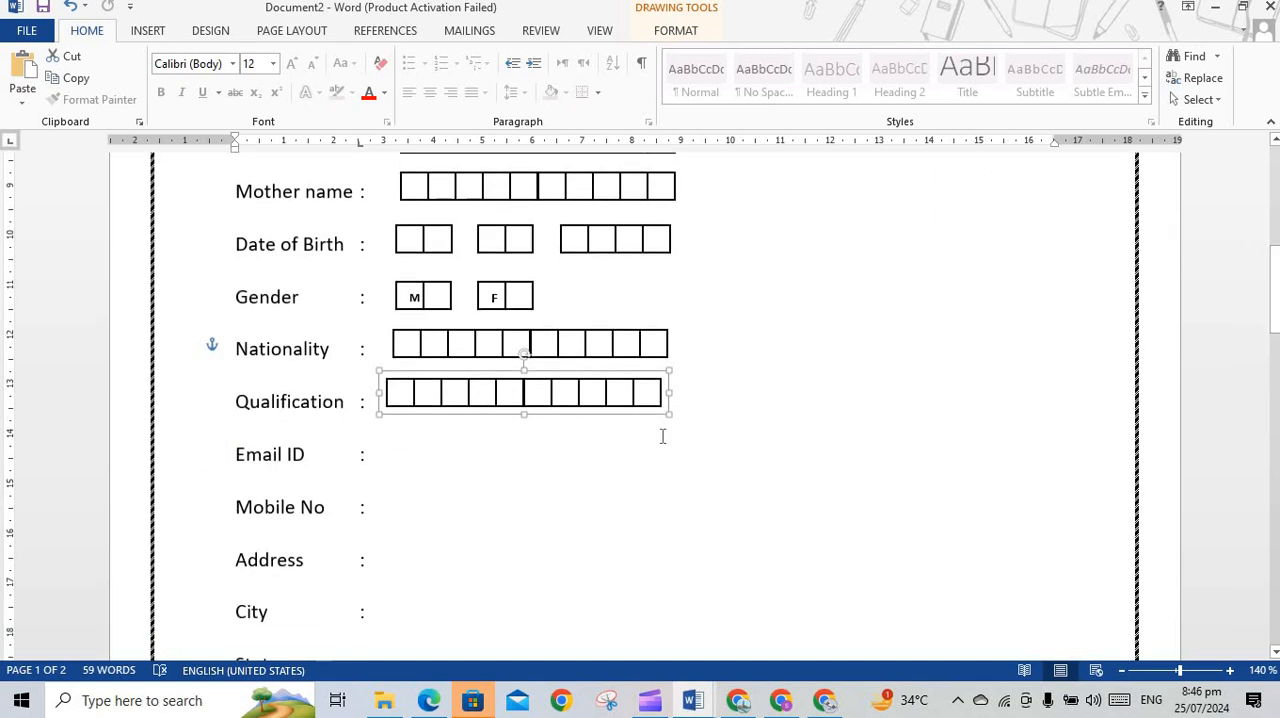
click(402, 456)
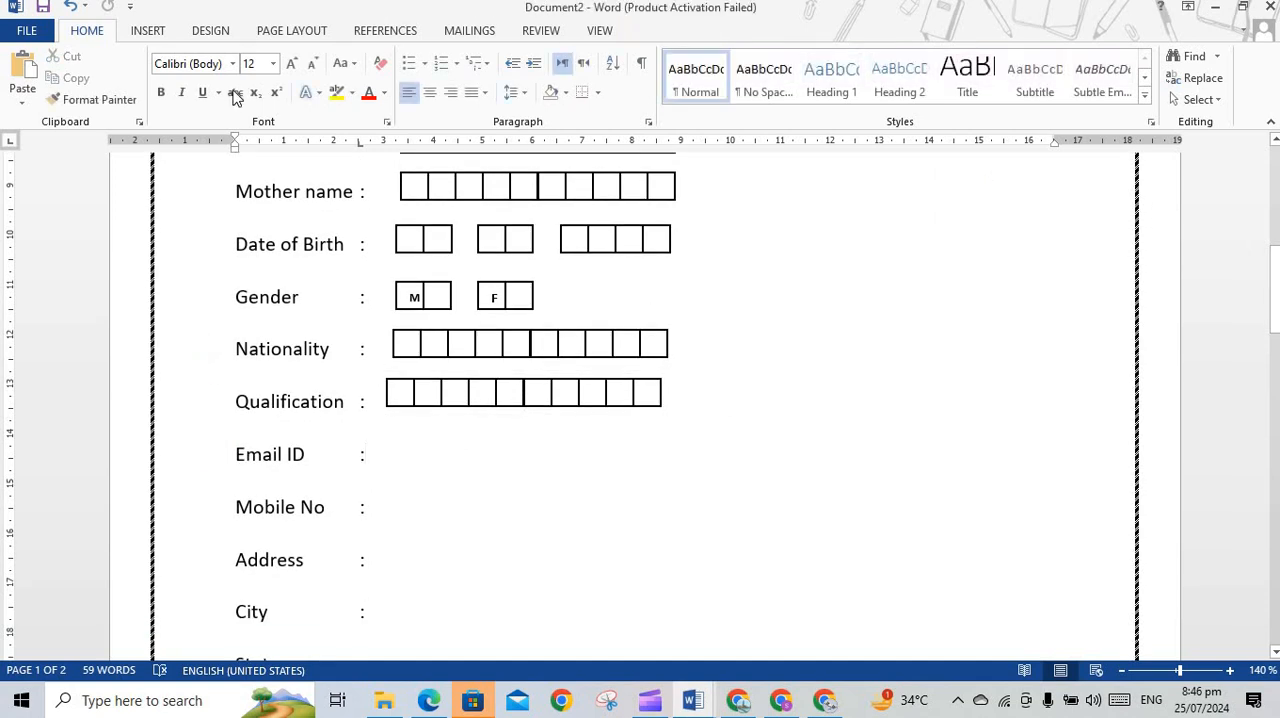
click(147, 31)
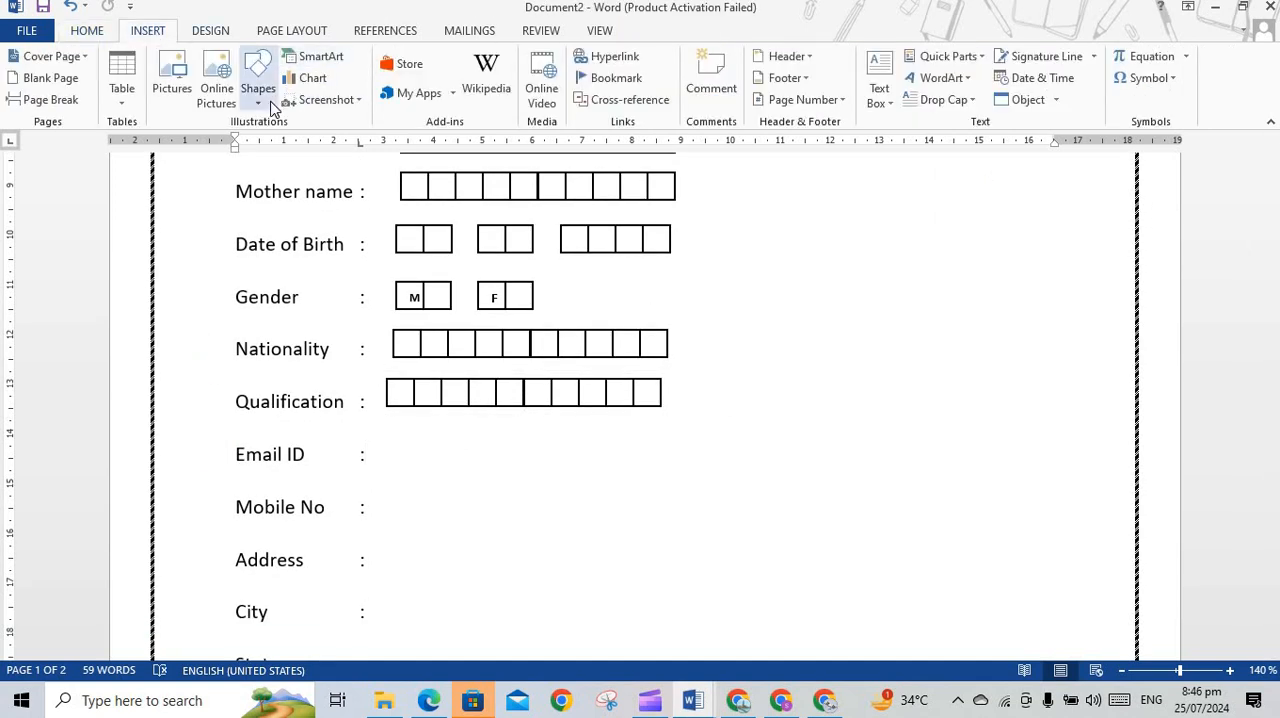
click(257, 80)
click(307, 143)
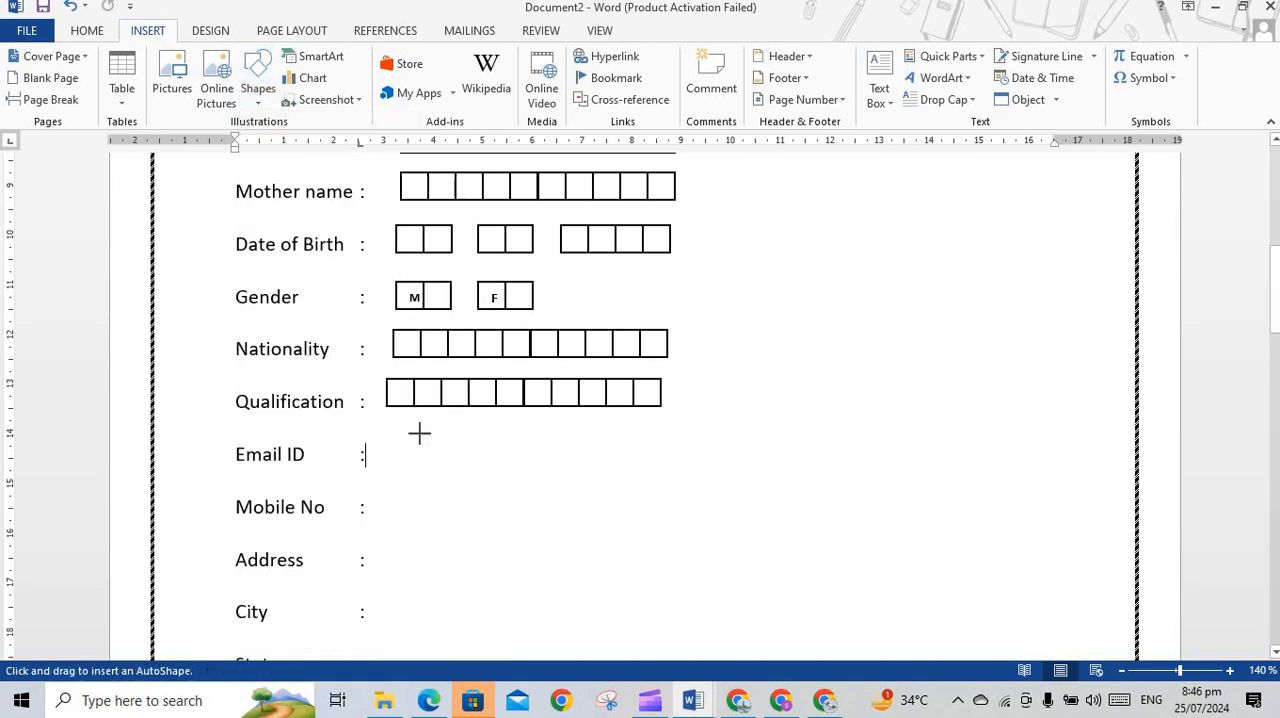
mouse_move(387, 437)
mouse_down()
mouse_move(410, 460)
mouse_move(491, 454)
mouse_move(620, 483)
mouse_move(650, 465)
mouse_move(675, 470)
mouse_up()
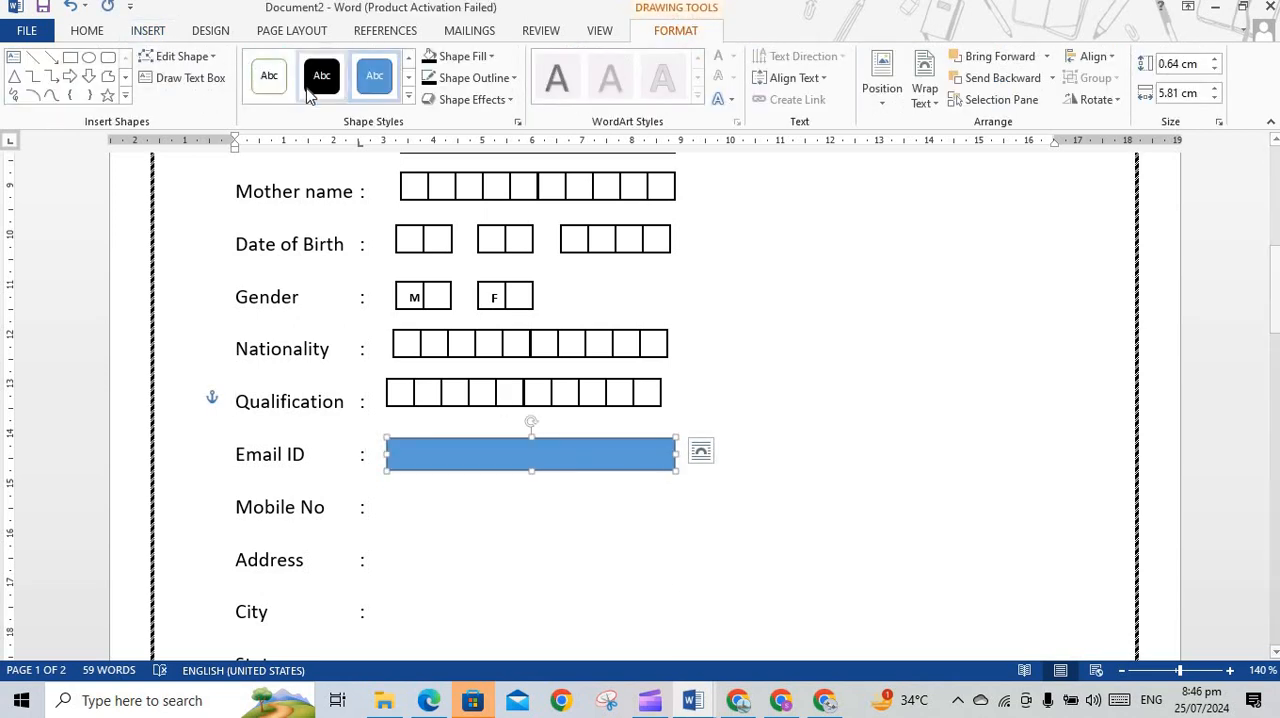
Give the Email ID rectangle a white-filled shape style with a black outline, and deselect it
click(275, 87)
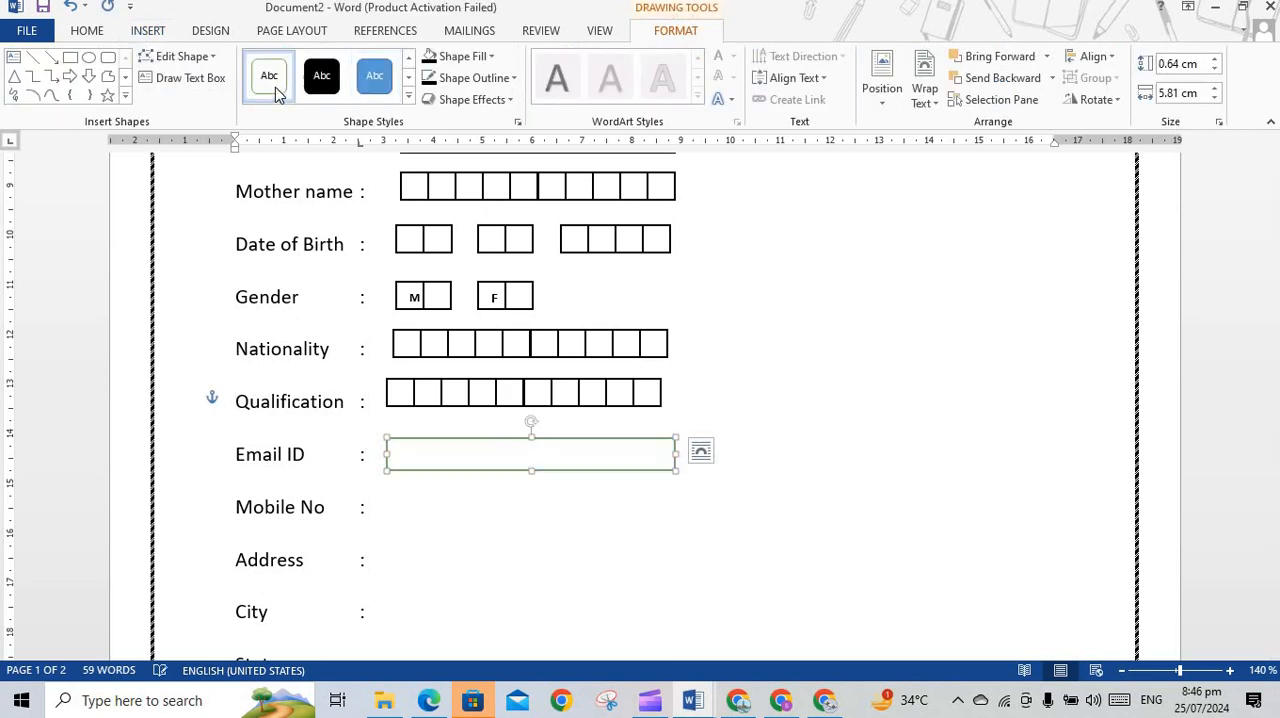
click(513, 80)
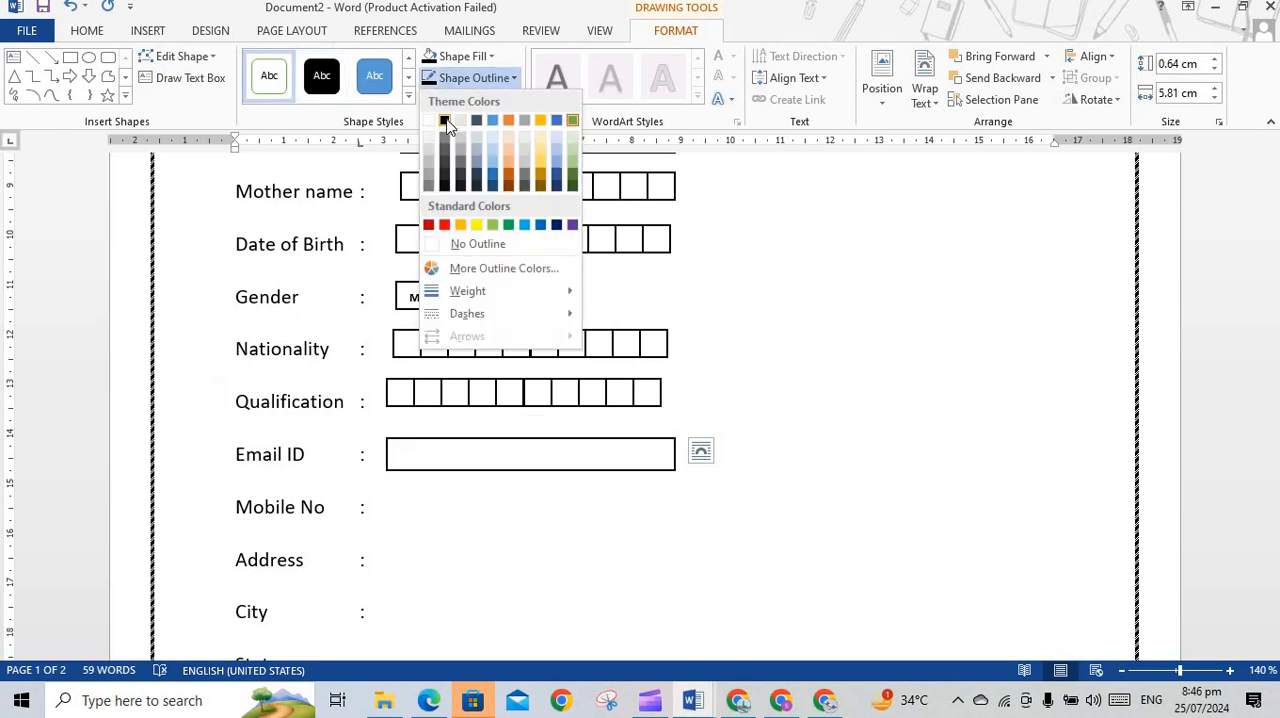
click(445, 121)
click(570, 518)
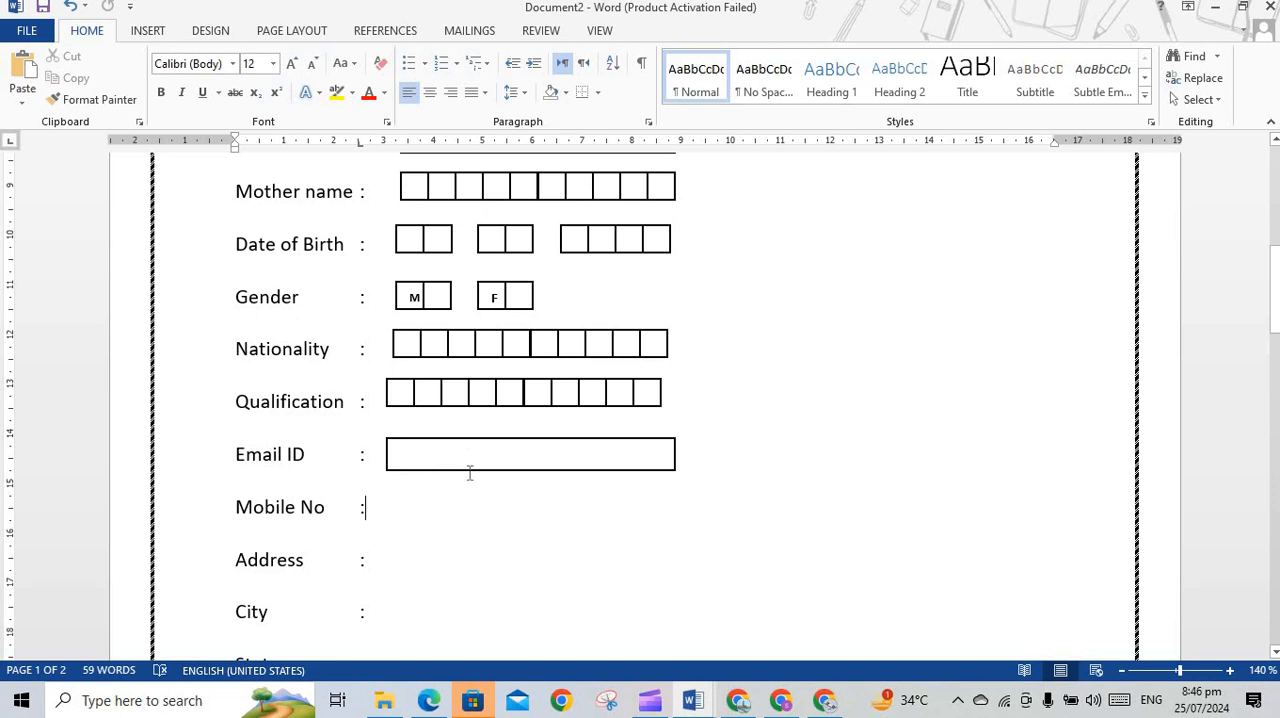
Copy the Qualification row's box group and position the copy beside Mobile No
click(522, 398)
key(ctrl+c)
key(ctrl+v)
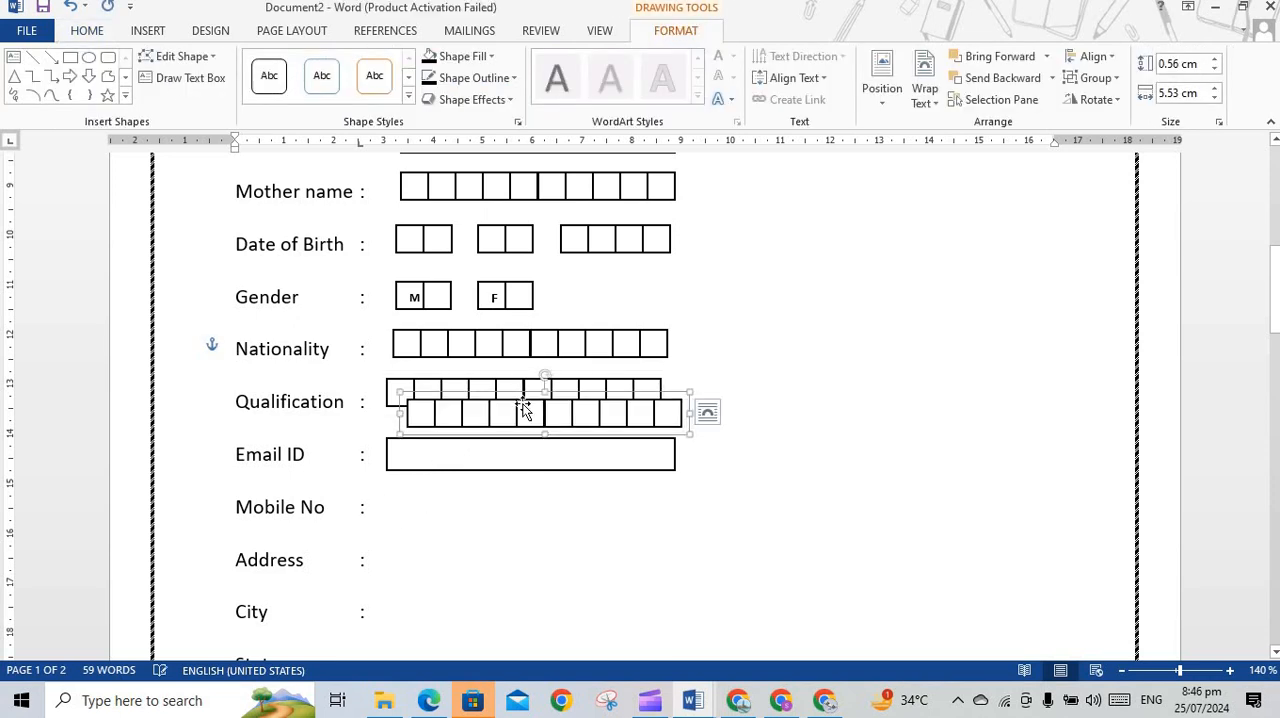
drag(540, 441, 506, 500)
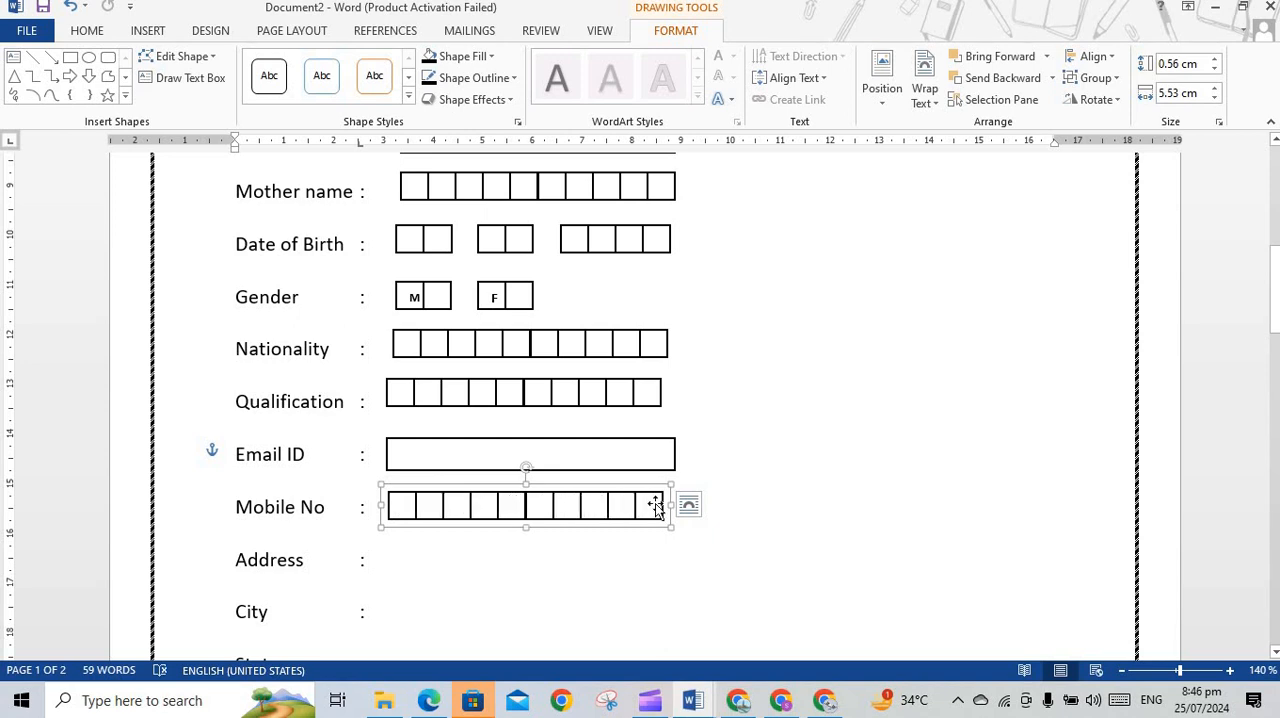
click(714, 452)
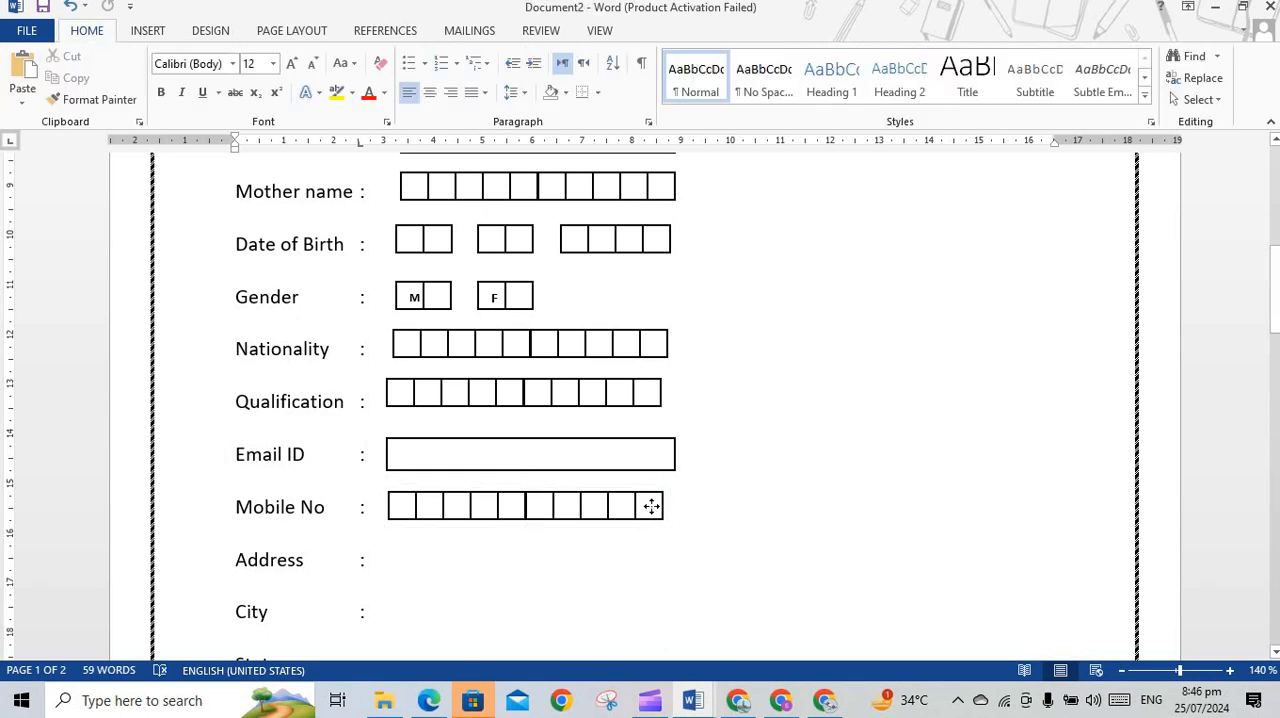
Add a box about 0.69 by 0.56 cm at the end of the Mobile No row, with white fill and black outline
click(651, 507)
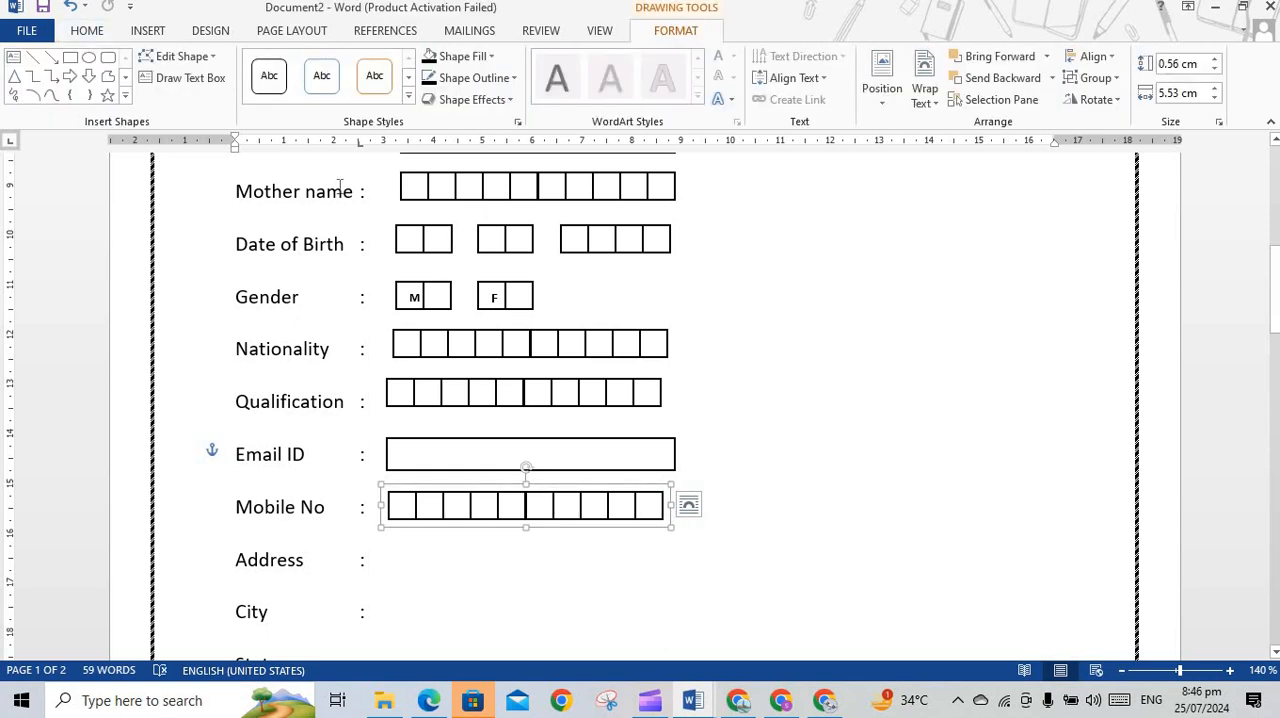
click(70, 57)
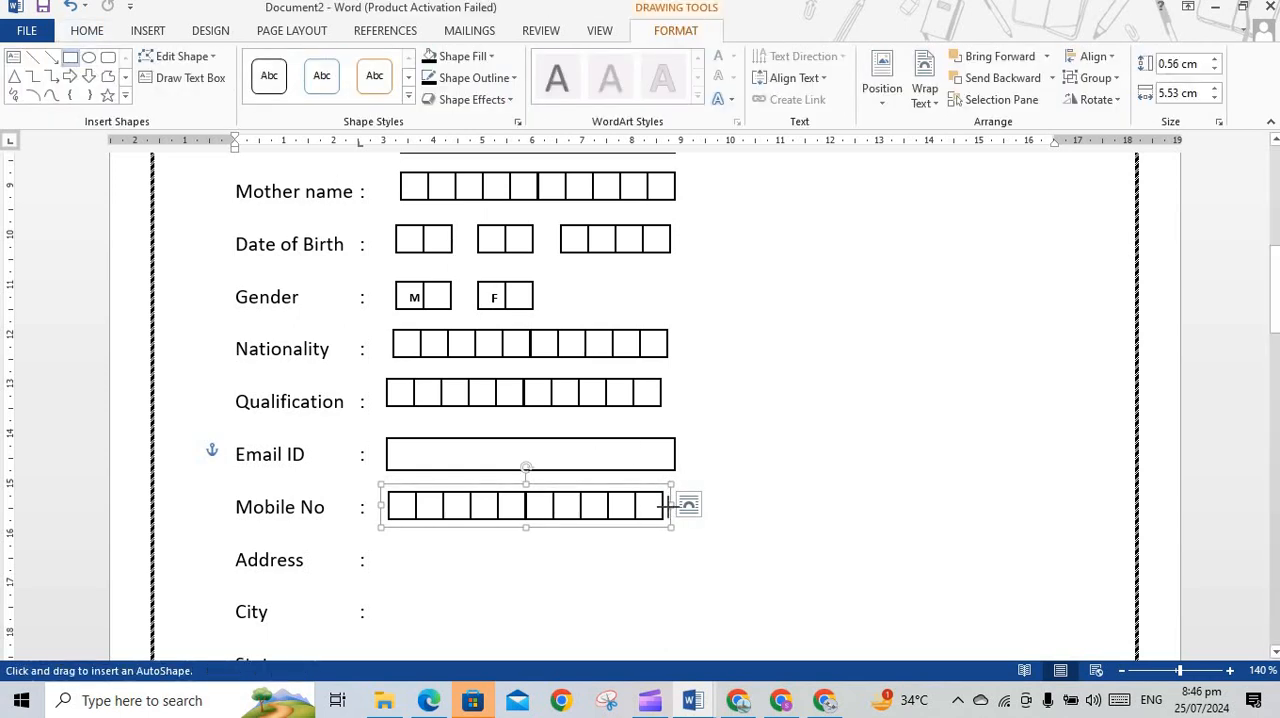
drag(662, 492, 698, 519)
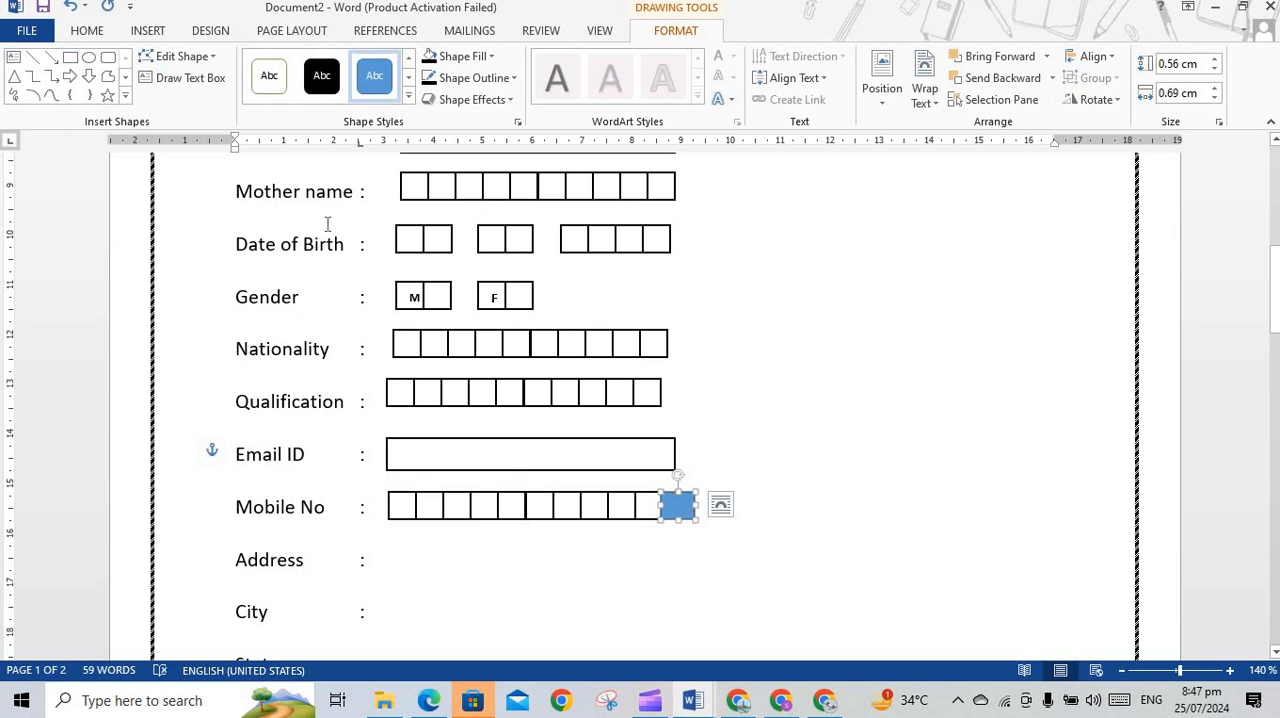
click(269, 77)
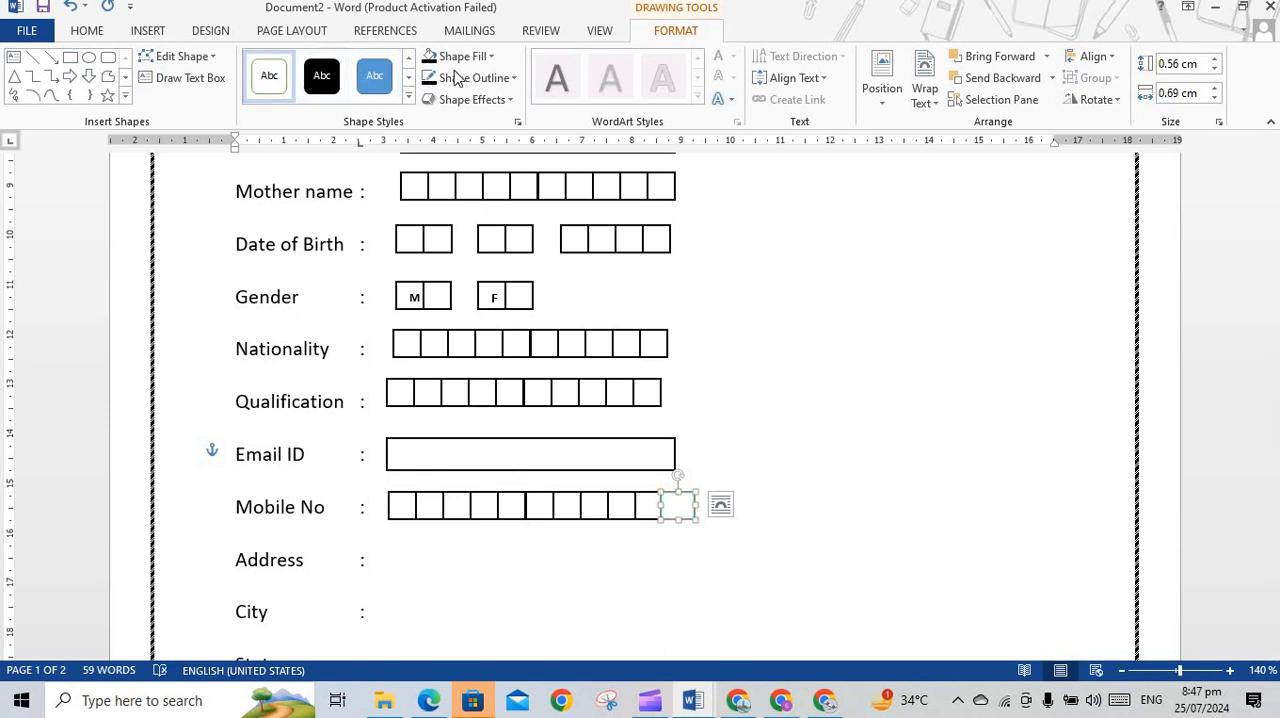
click(486, 78)
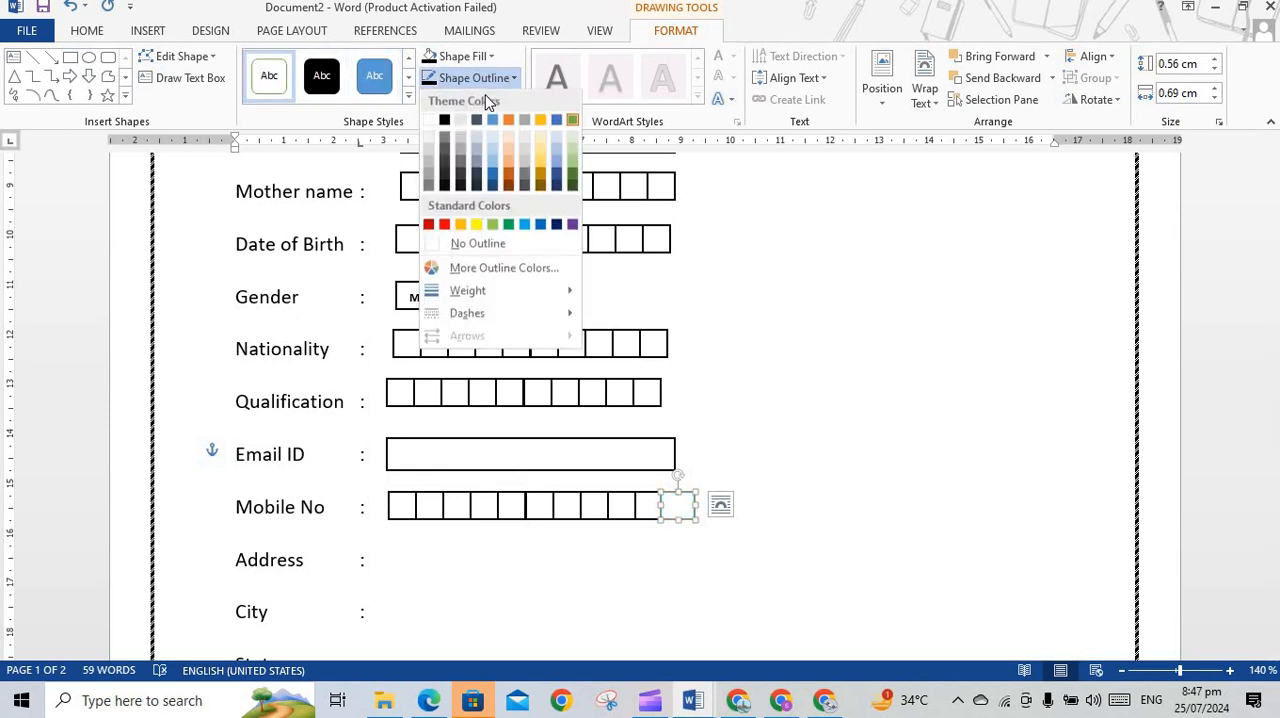
click(449, 121)
click(608, 531)
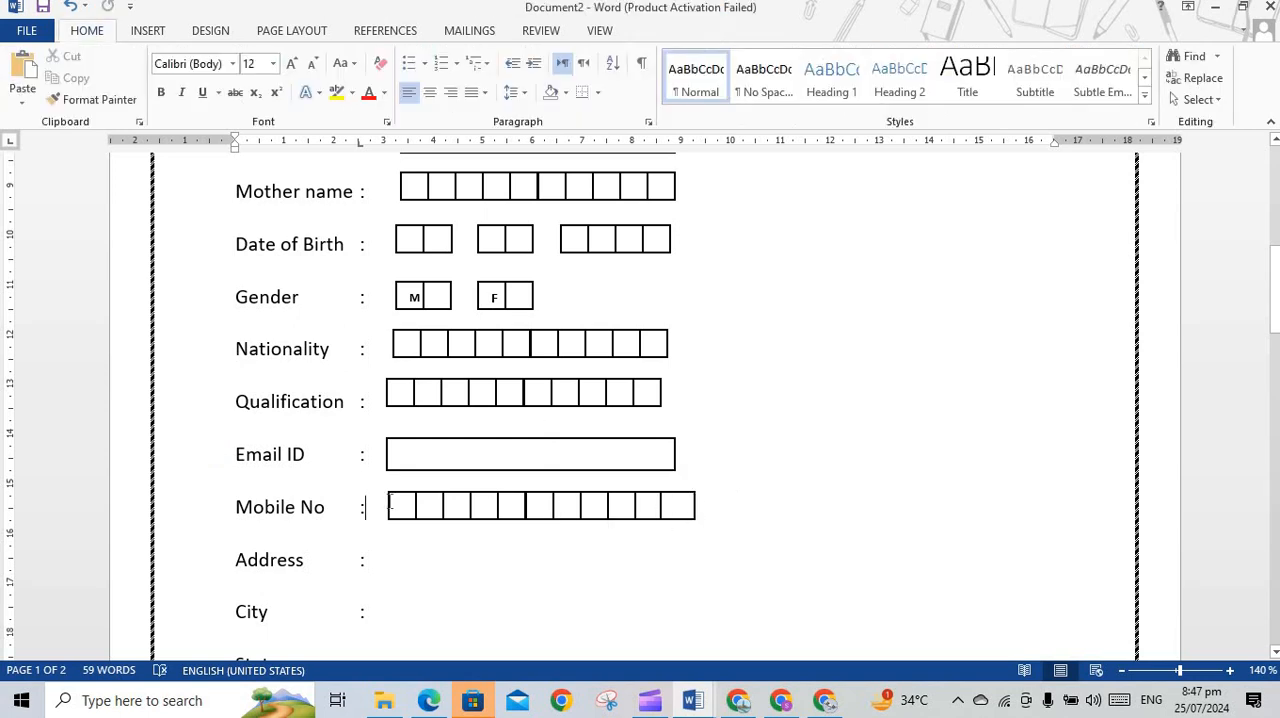
Copy the Nationality box group beside Address and append a second copy to its end, forming one continuous row
click(528, 348)
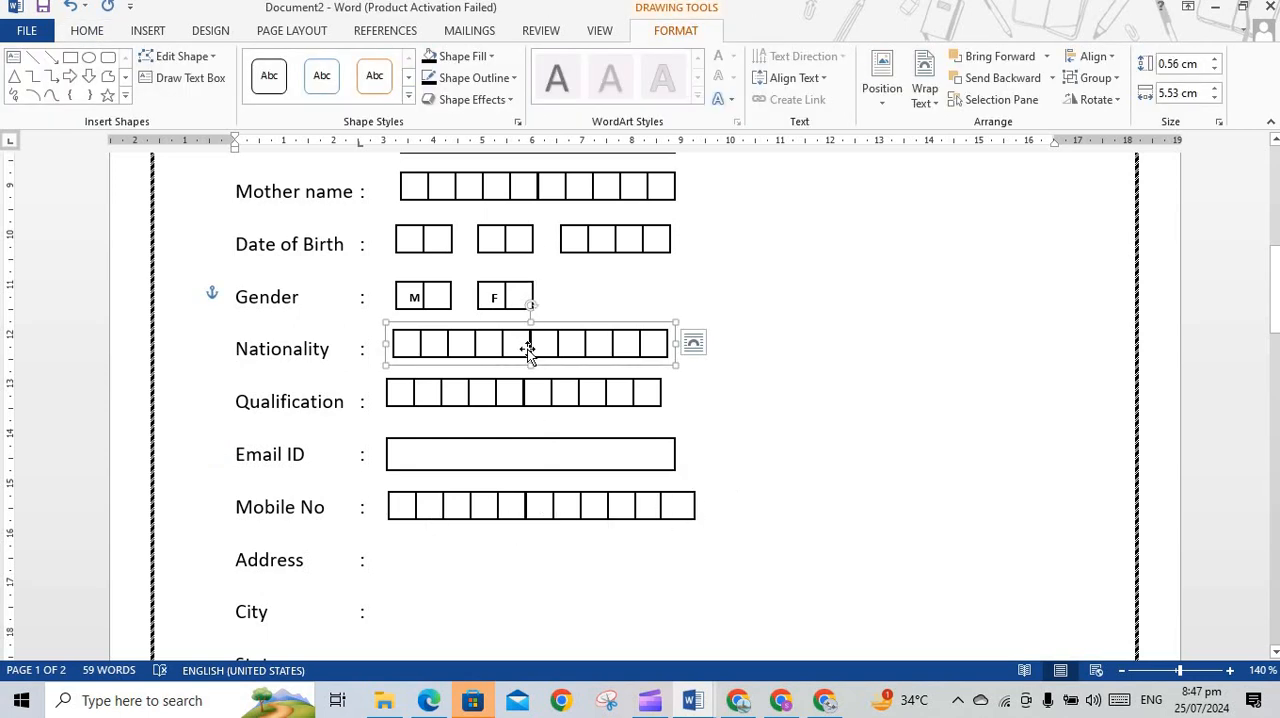
drag(531, 353, 504, 563)
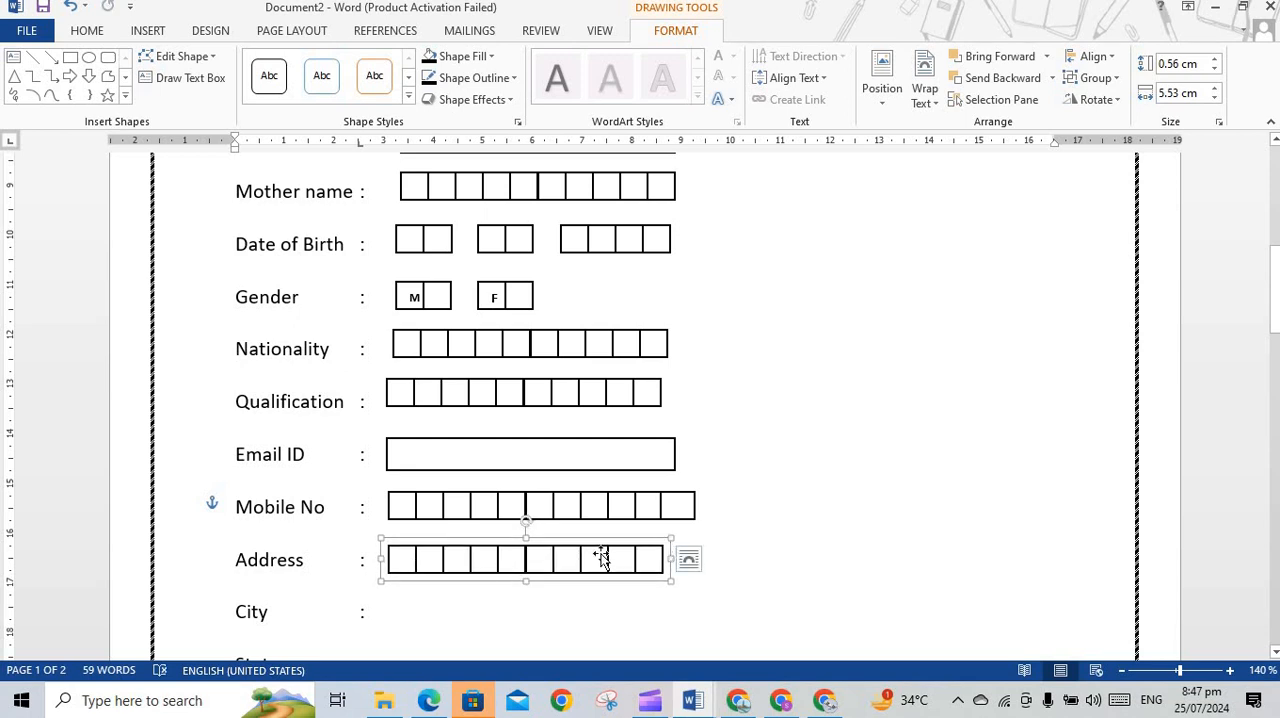
drag(607, 562, 845, 562)
click(549, 611)
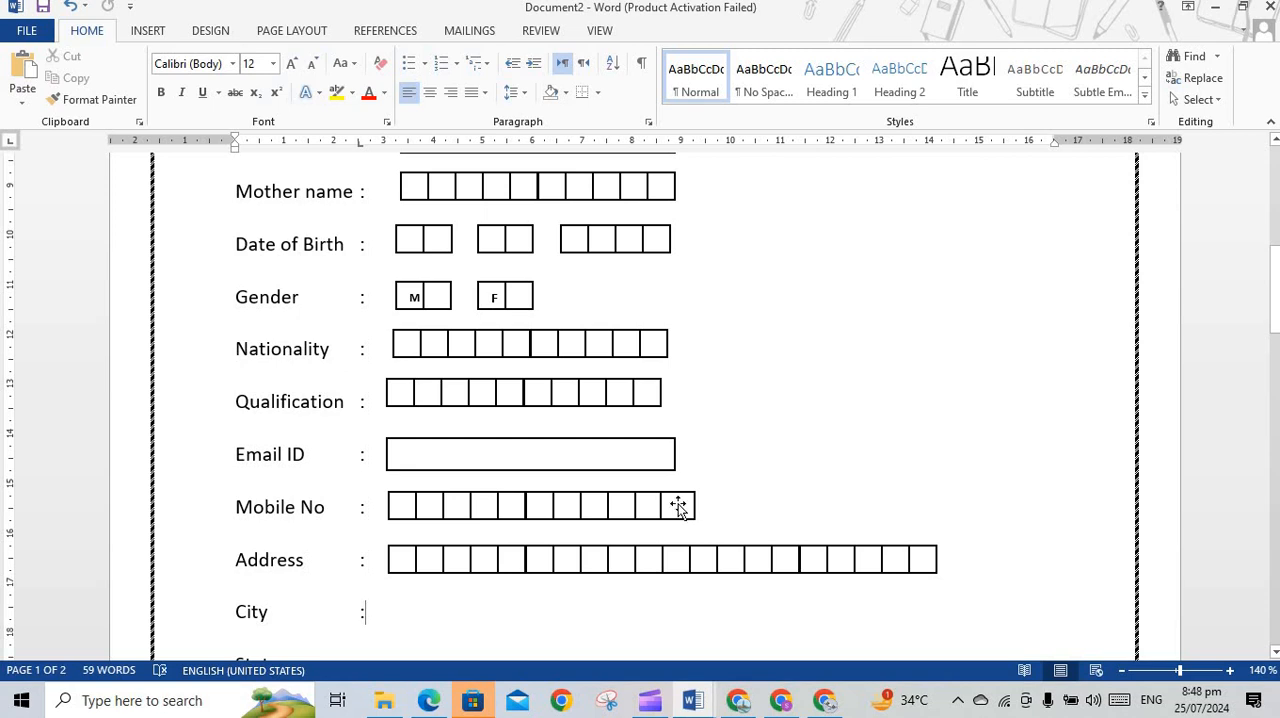
Copy the Mobile No box group directly beneath the Address boxes, and move the Address row's second group under it beside City
click(575, 558)
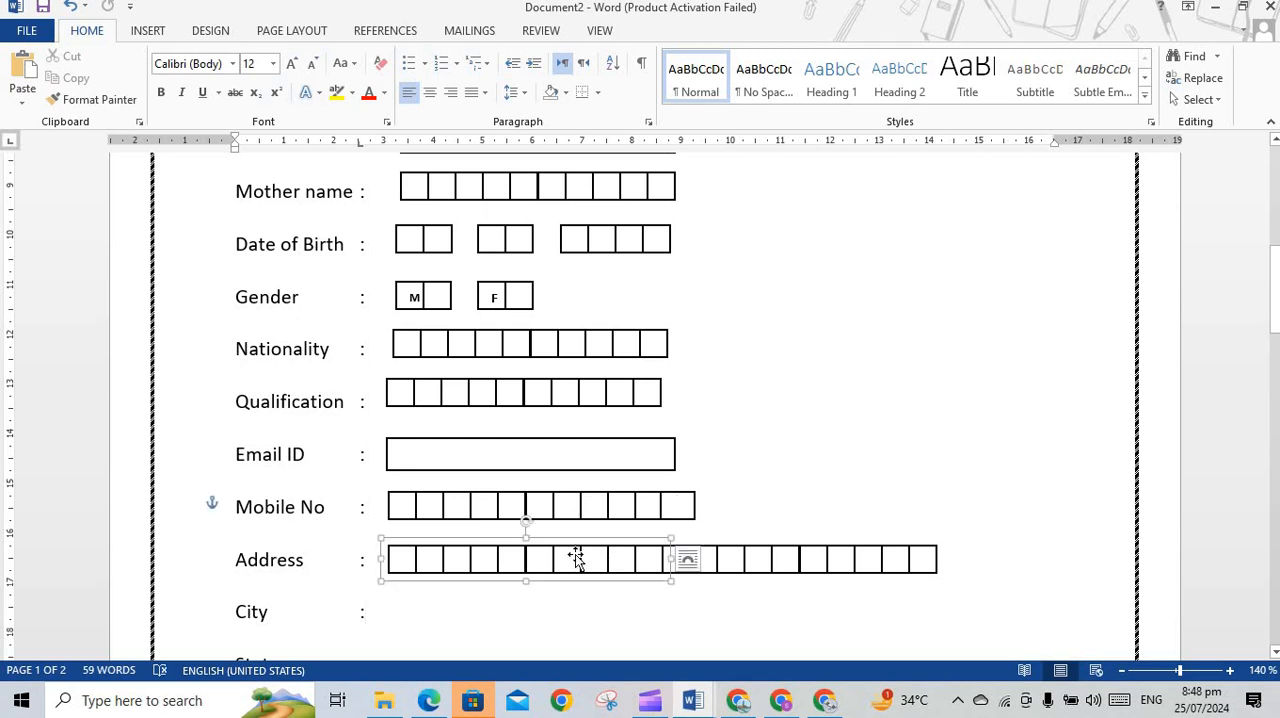
click(584, 507)
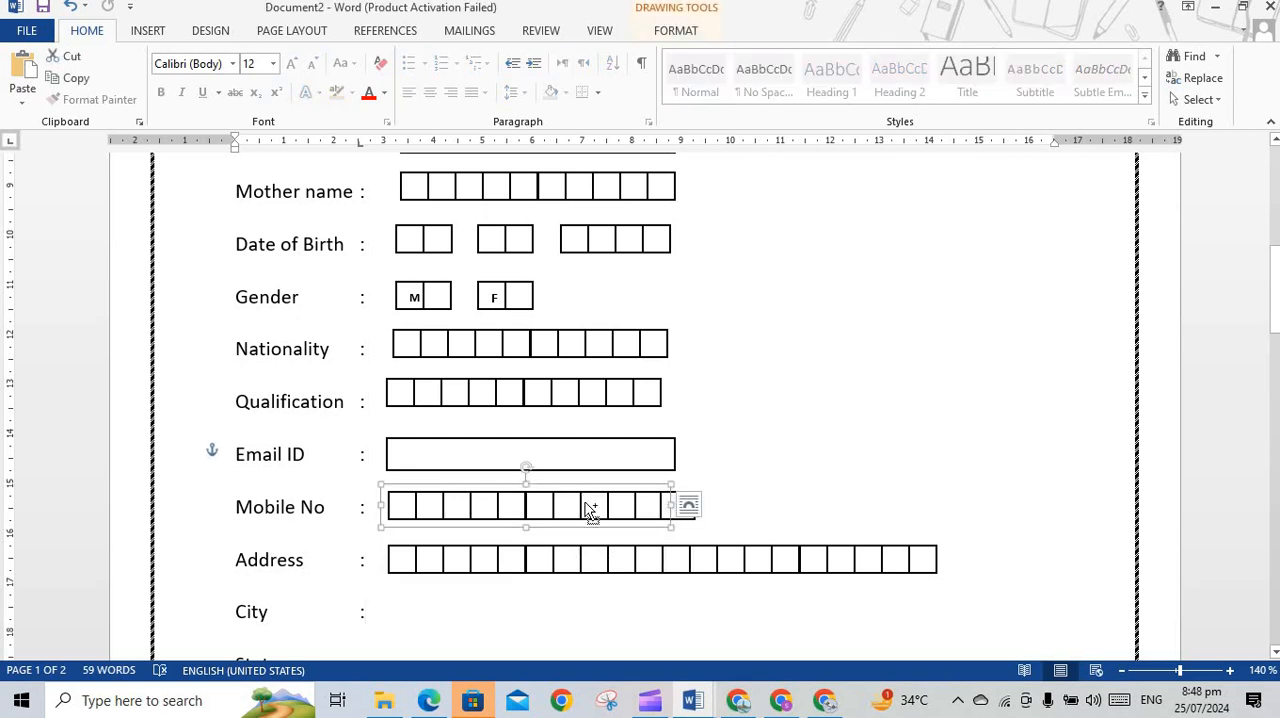
drag(584, 507, 511, 586)
click(817, 556)
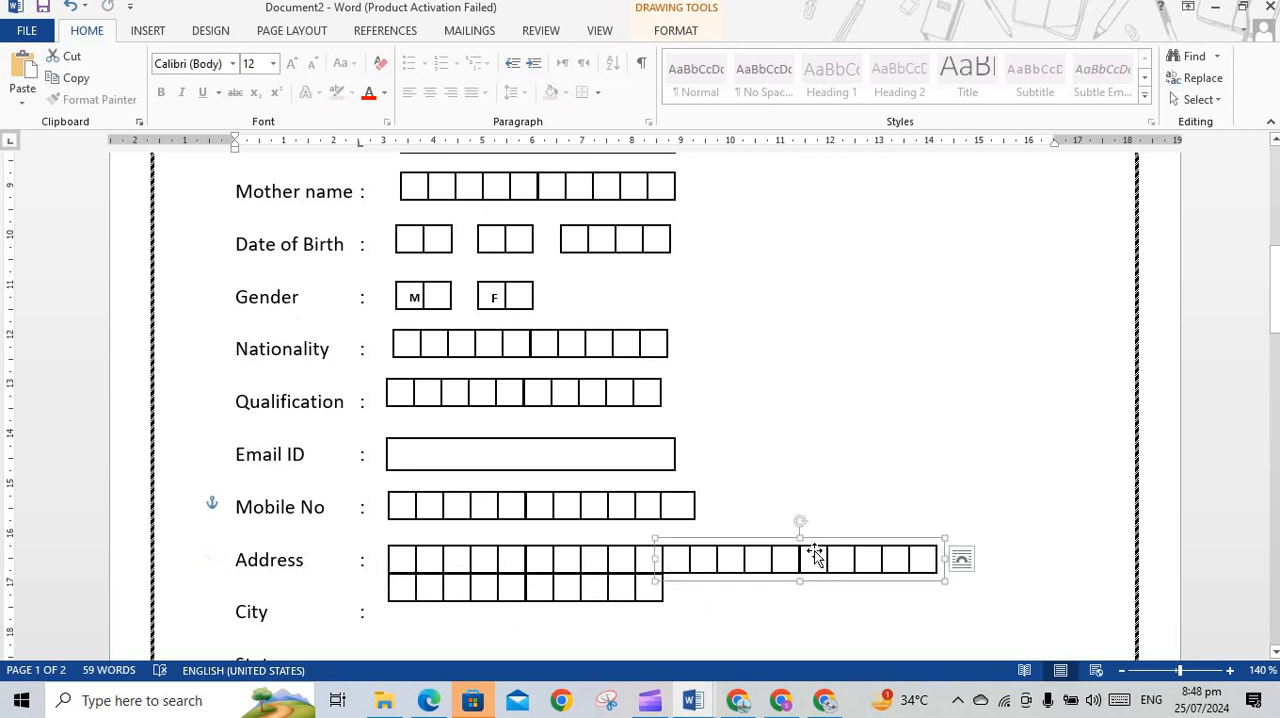
drag(792, 560, 518, 434)
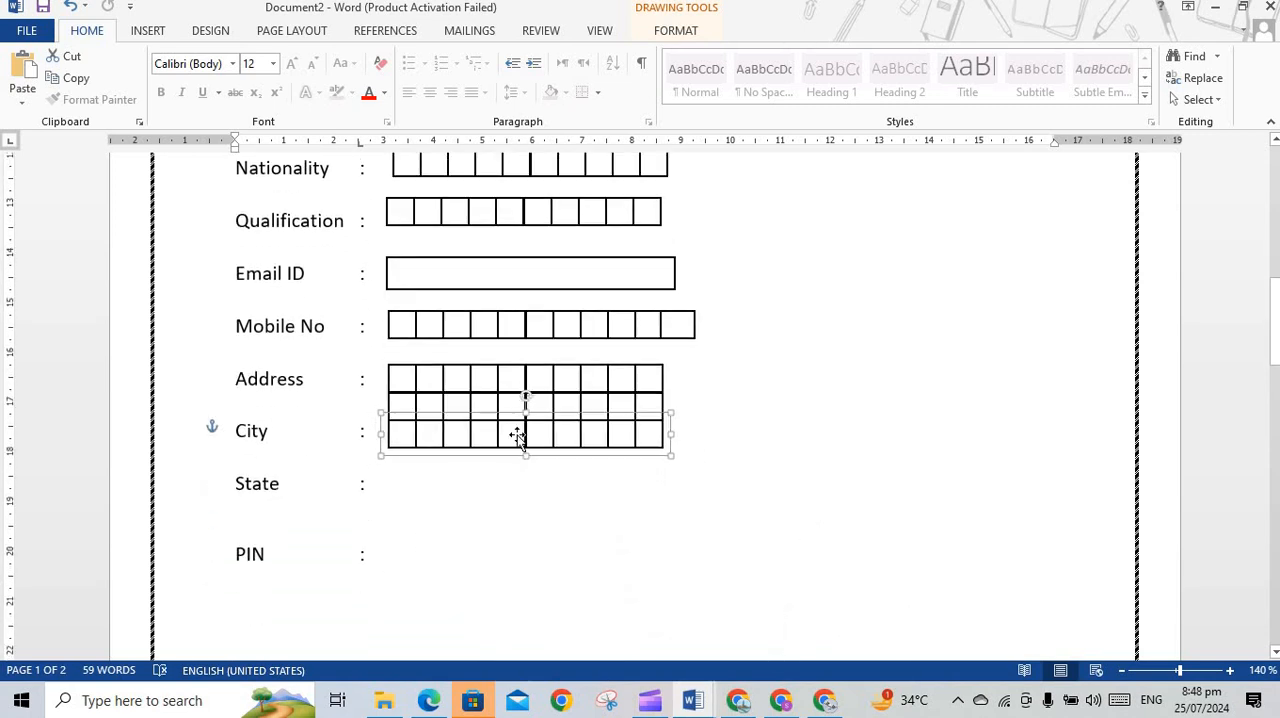
click(400, 484)
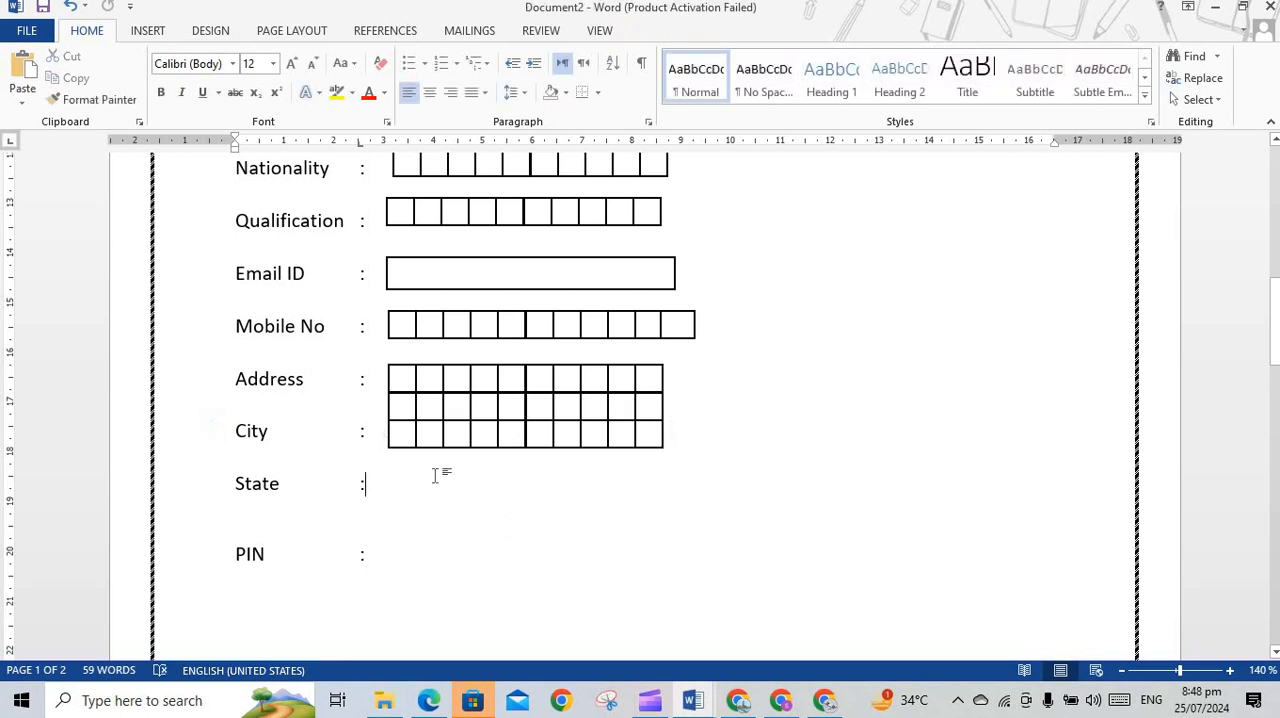
Copy the Address row's box group, position the copy beside State, and deselect it
click(533, 378)
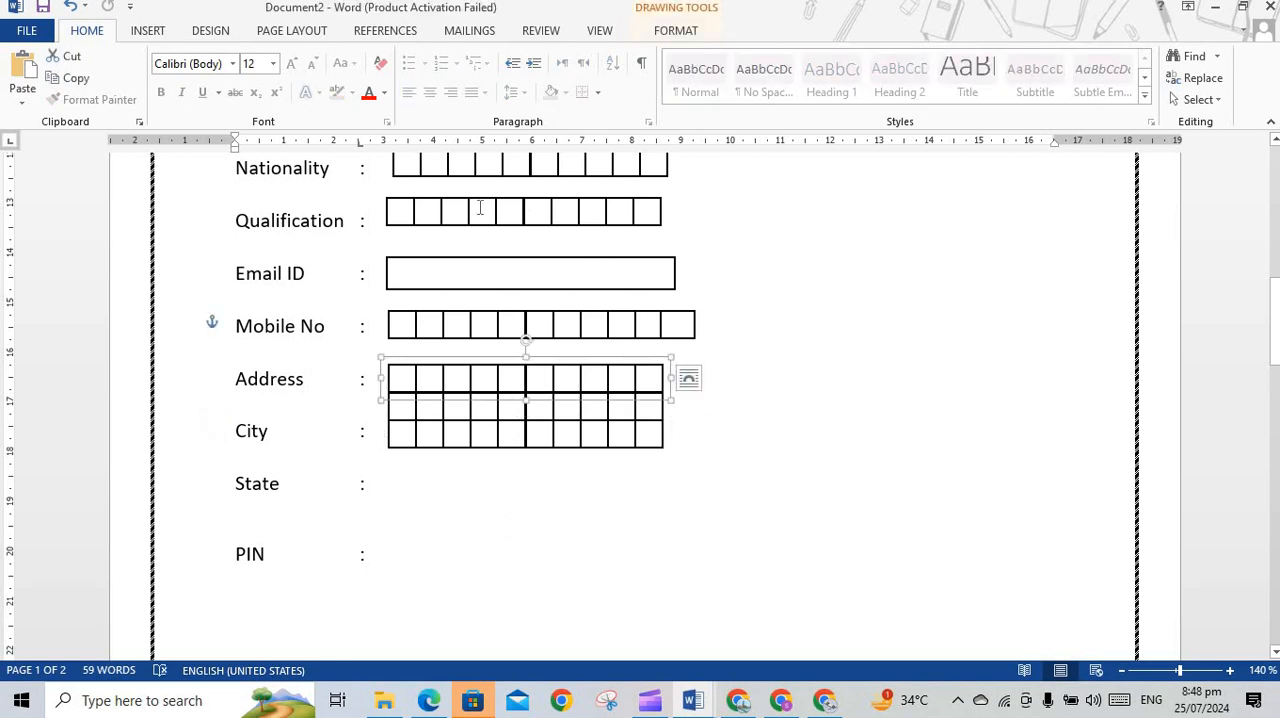
click(438, 334)
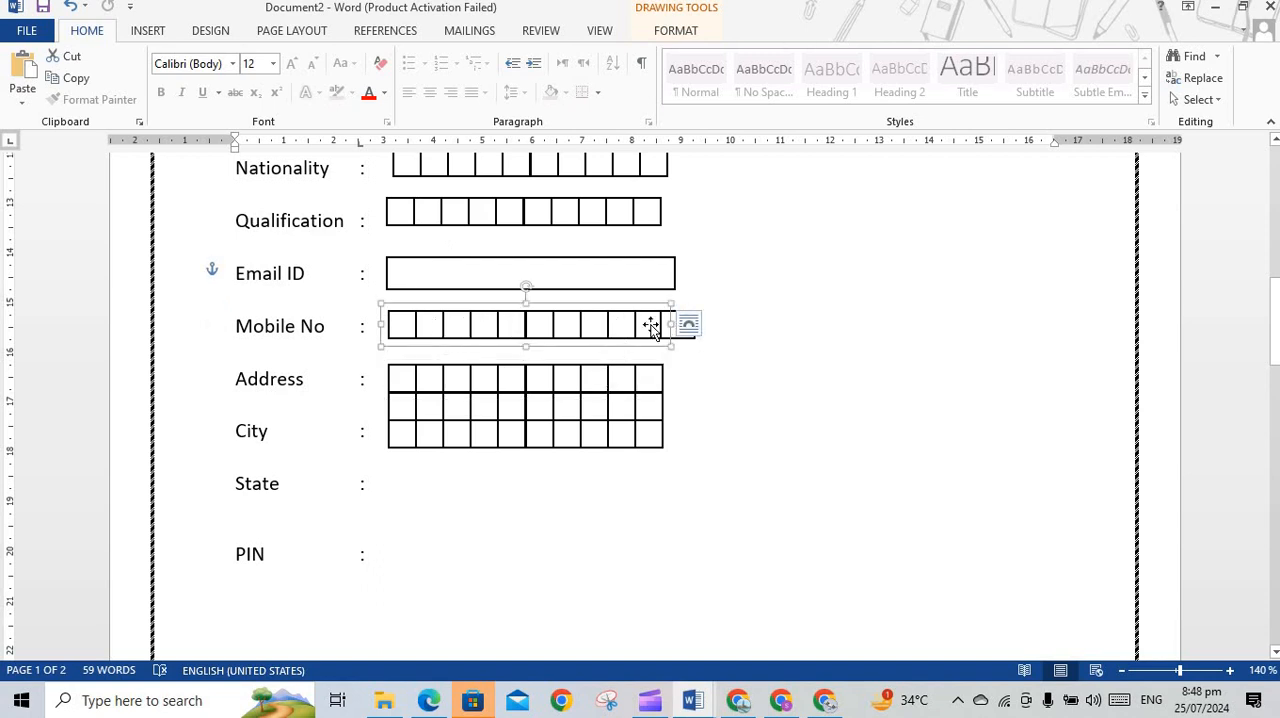
click(589, 385)
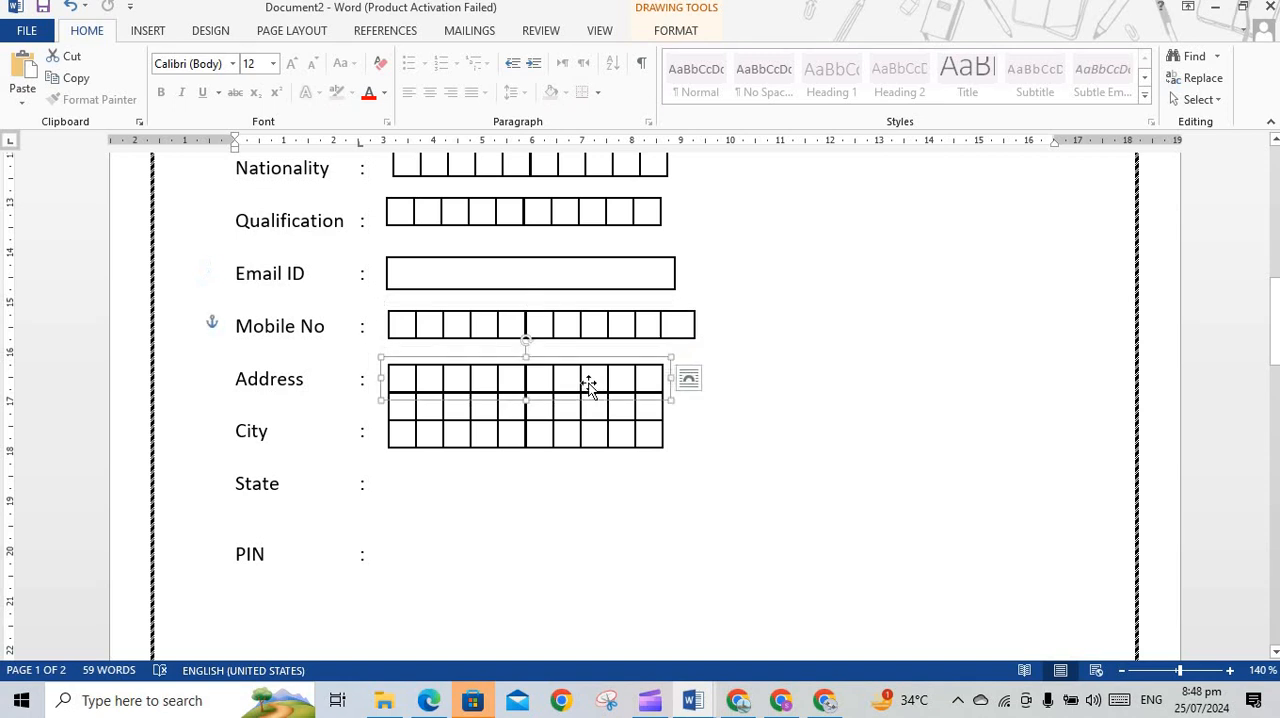
drag(594, 389, 557, 477)
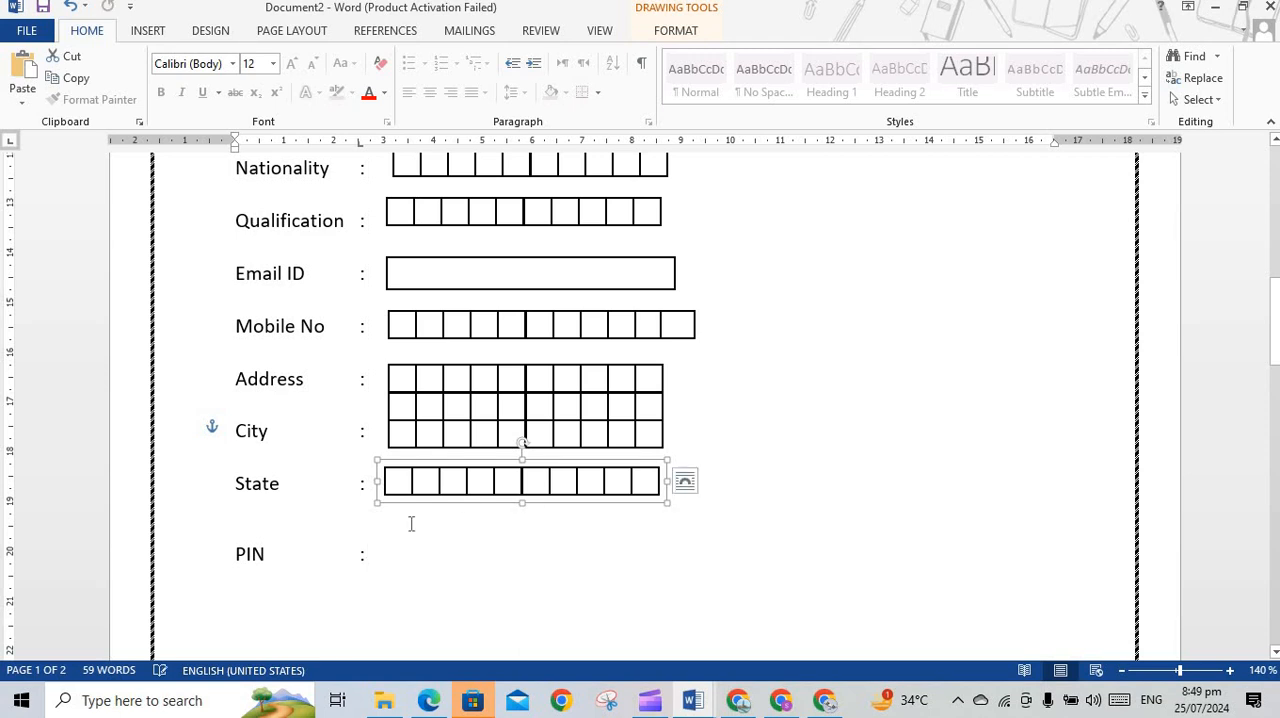
click(451, 483)
click(544, 444)
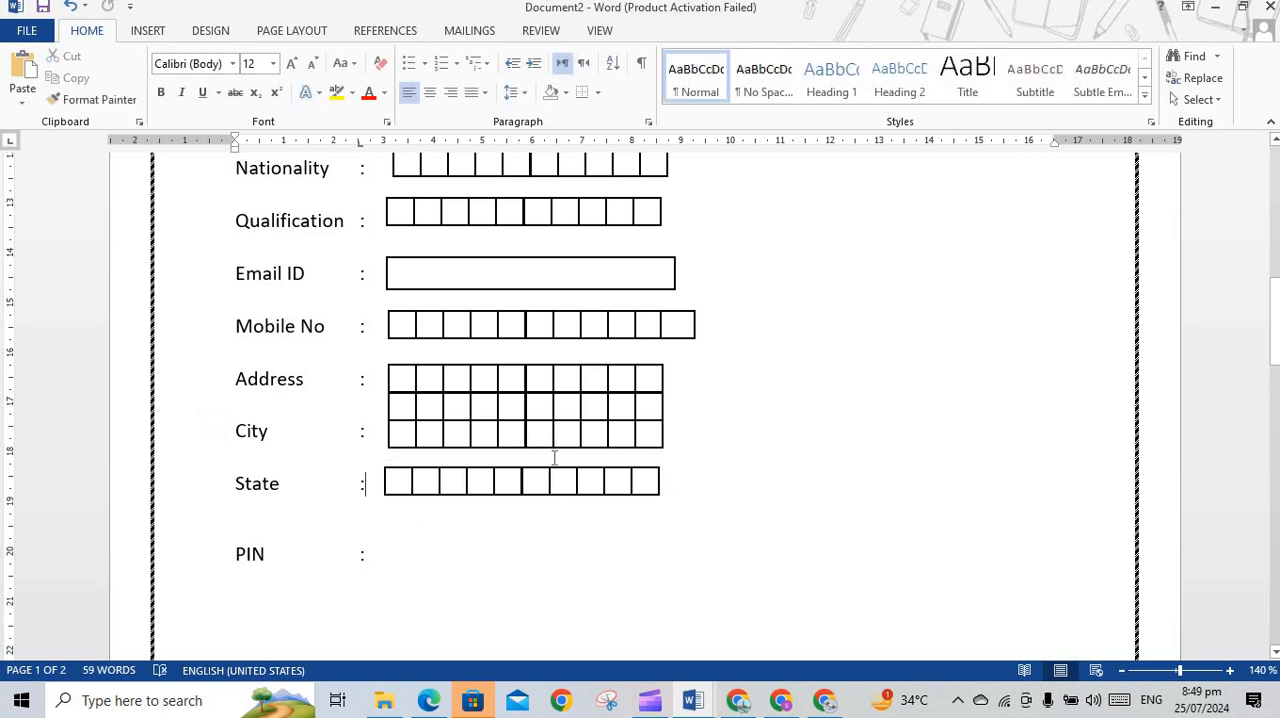
Copy the State row's box group, position the copy beside PIN, and deselect it
click(552, 468)
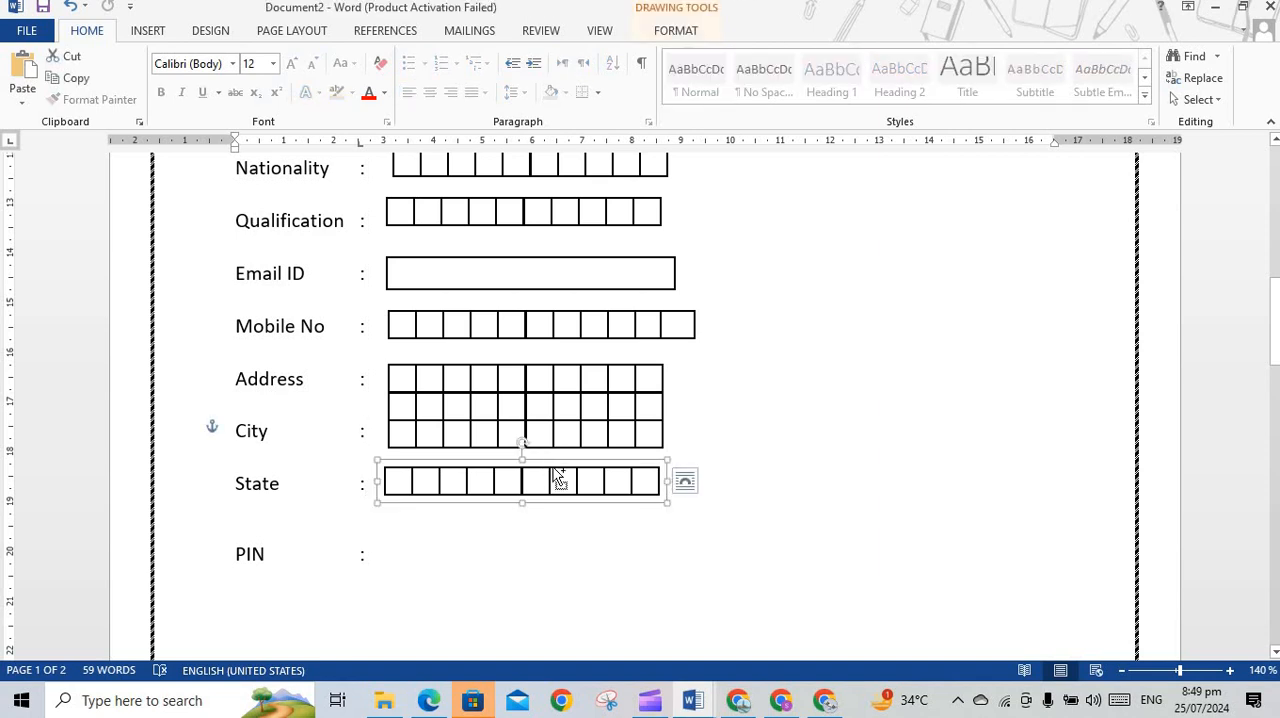
drag(559, 480, 500, 549)
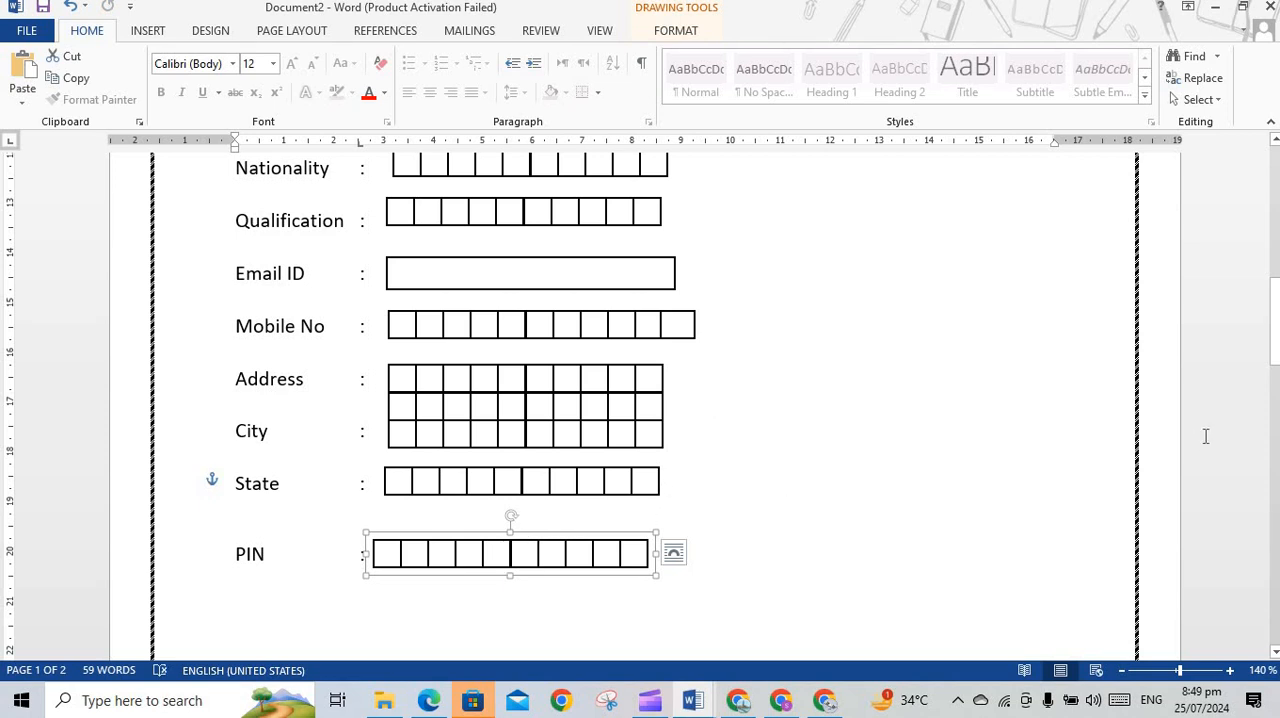
drag(1274, 320, 1270, 256)
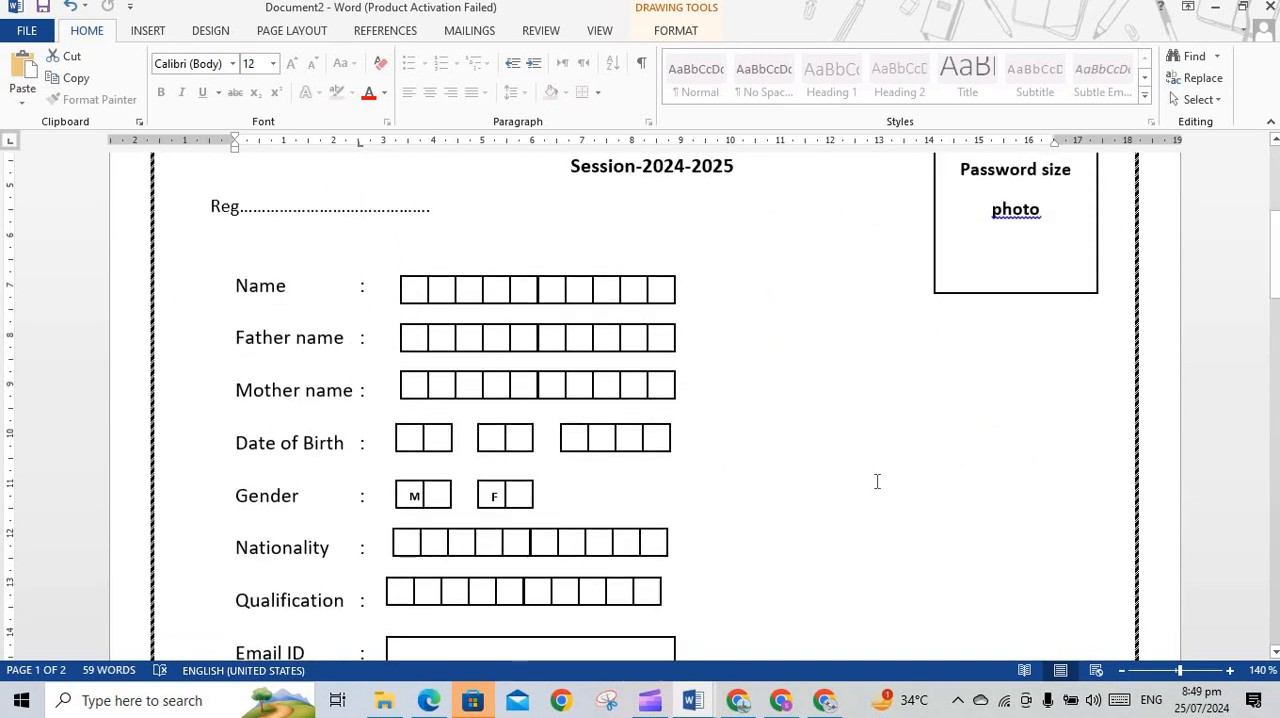
scroll(811, 362, down, 1)
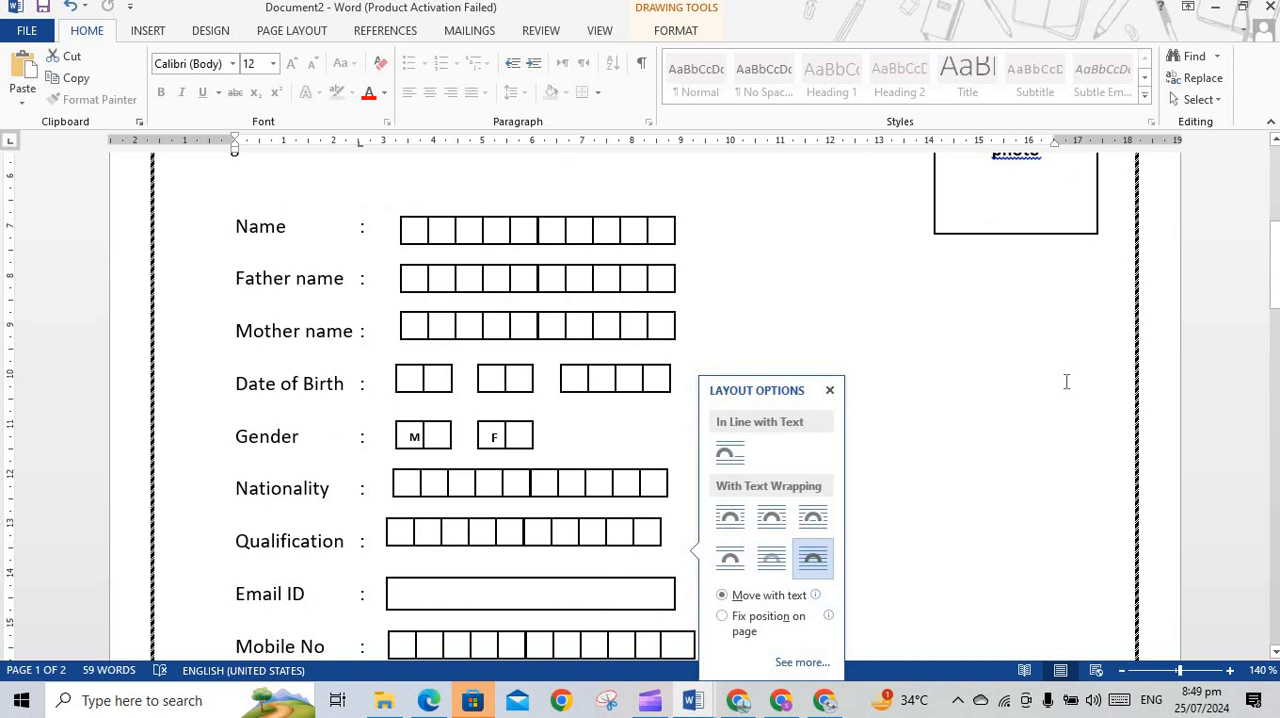
click(1019, 378)
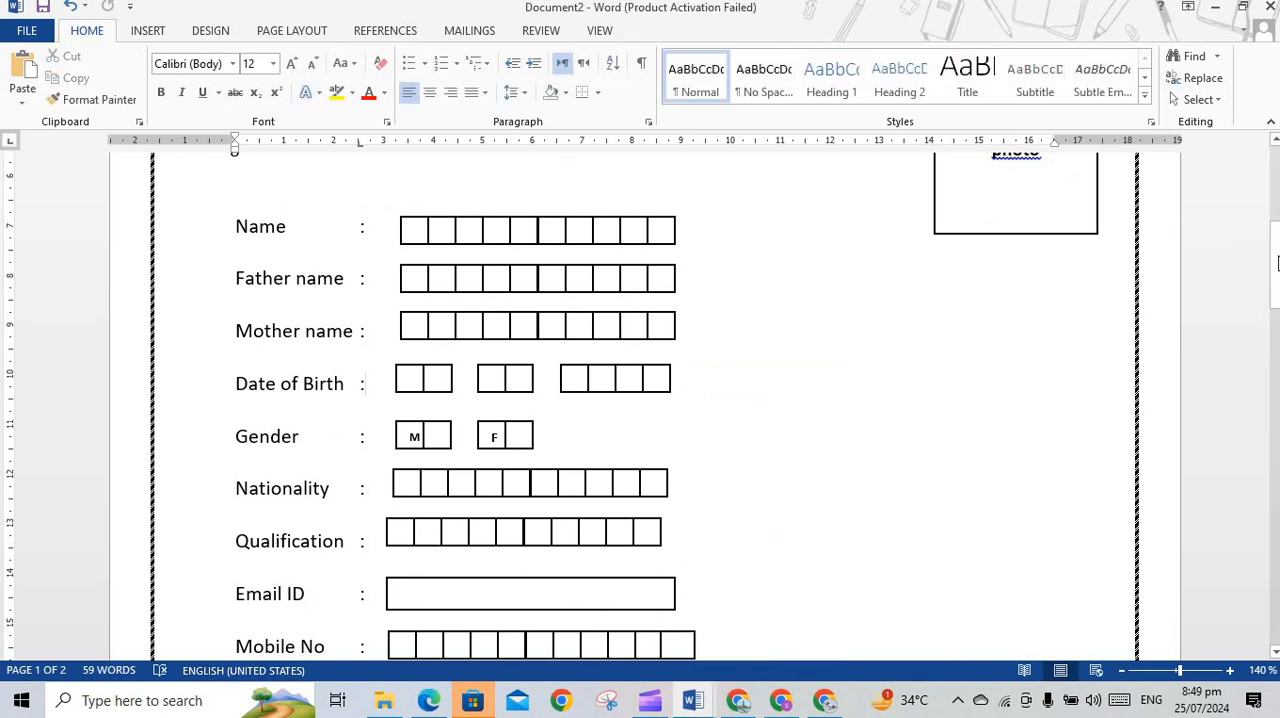
Review the finished field rows in the document and check the whole form in the print preview
drag(1272, 274, 1272, 303)
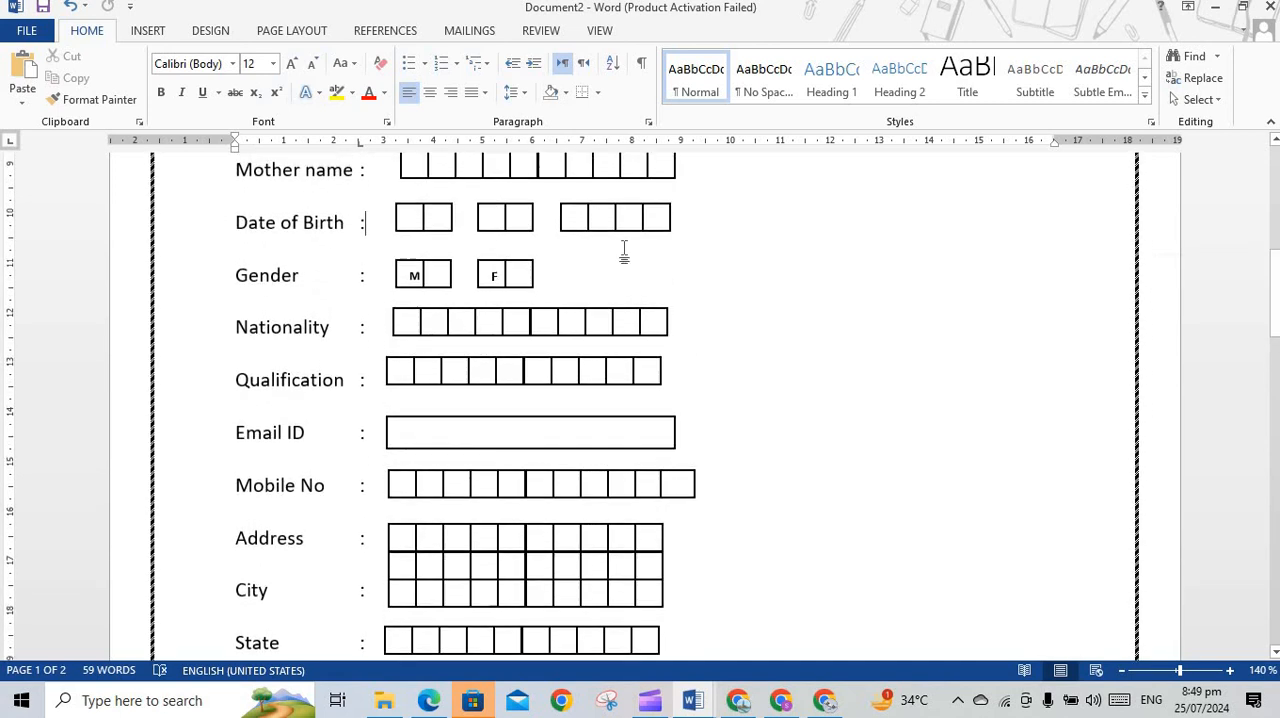
double_click(498, 277)
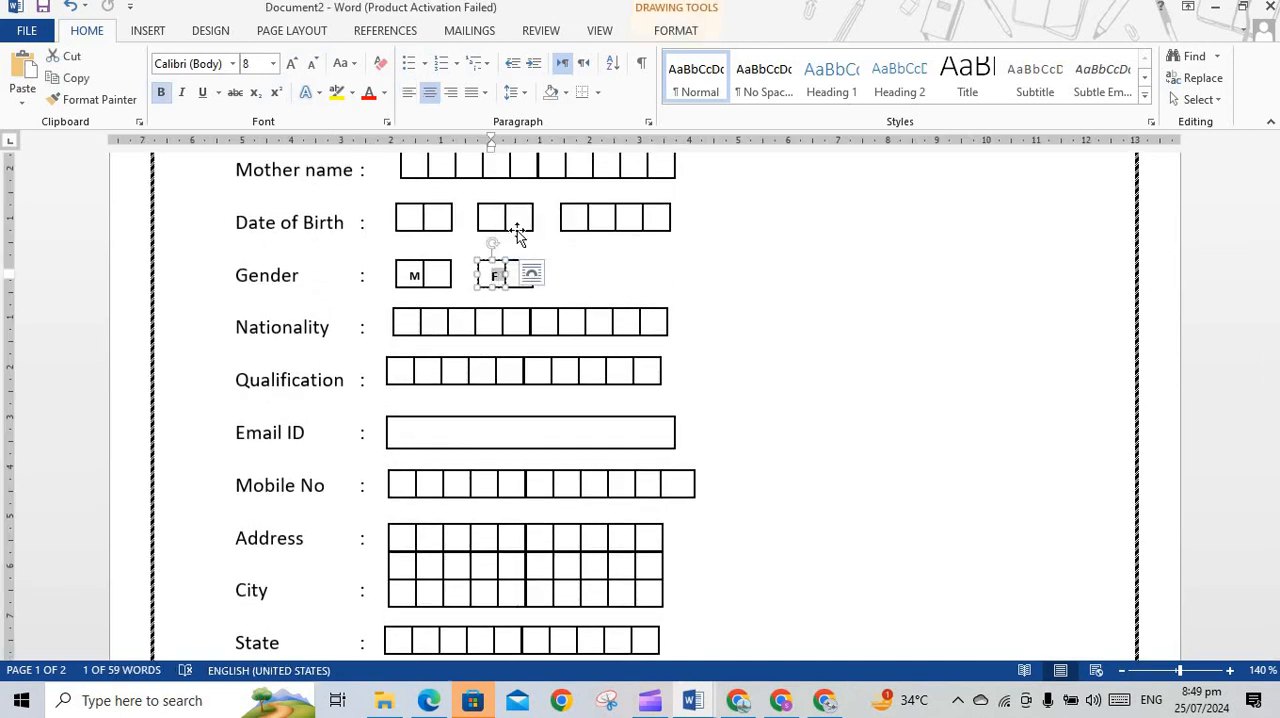
click(614, 275)
drag(1274, 306, 1274, 230)
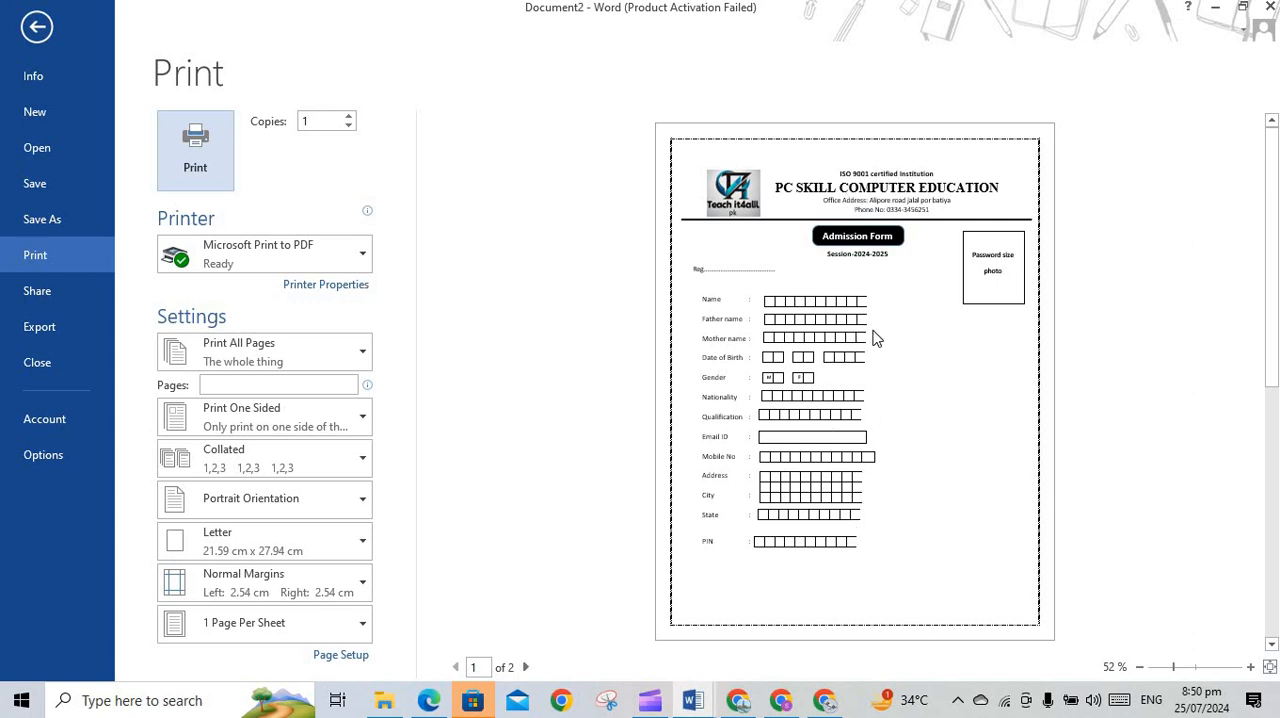
click(37, 28)
scroll(741, 397, down, 1)
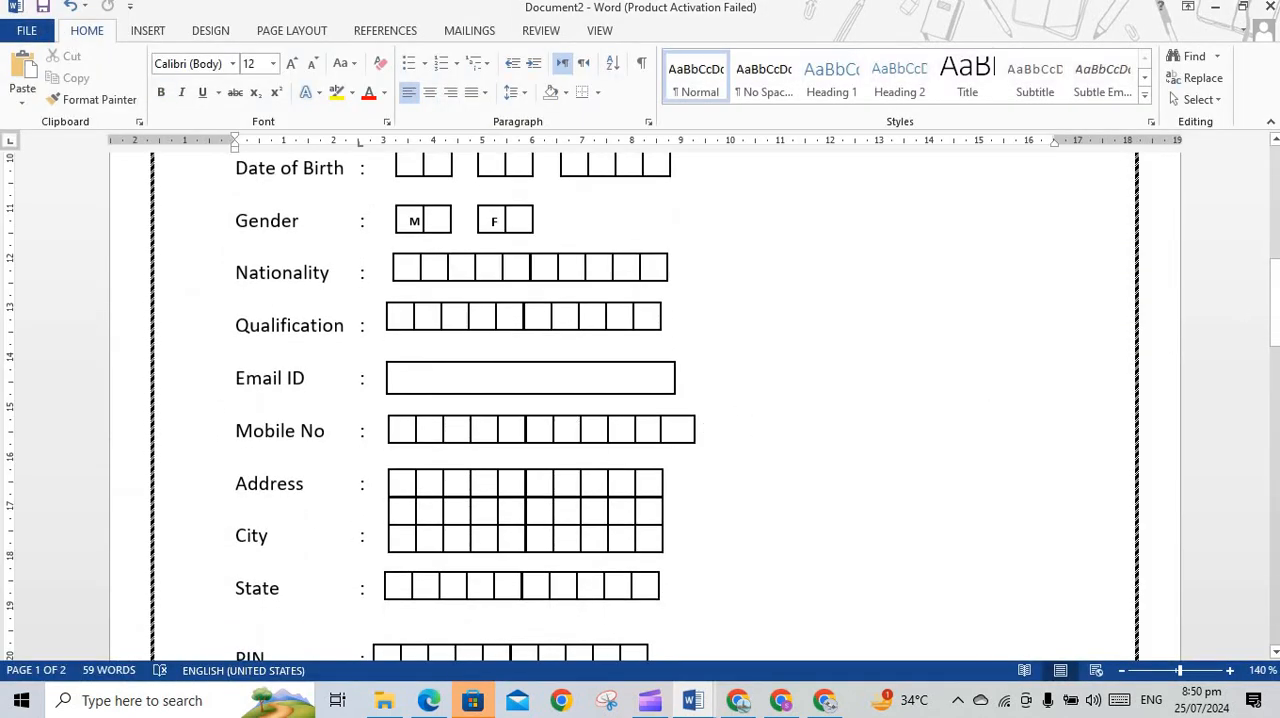
drag(1276, 305, 1276, 247)
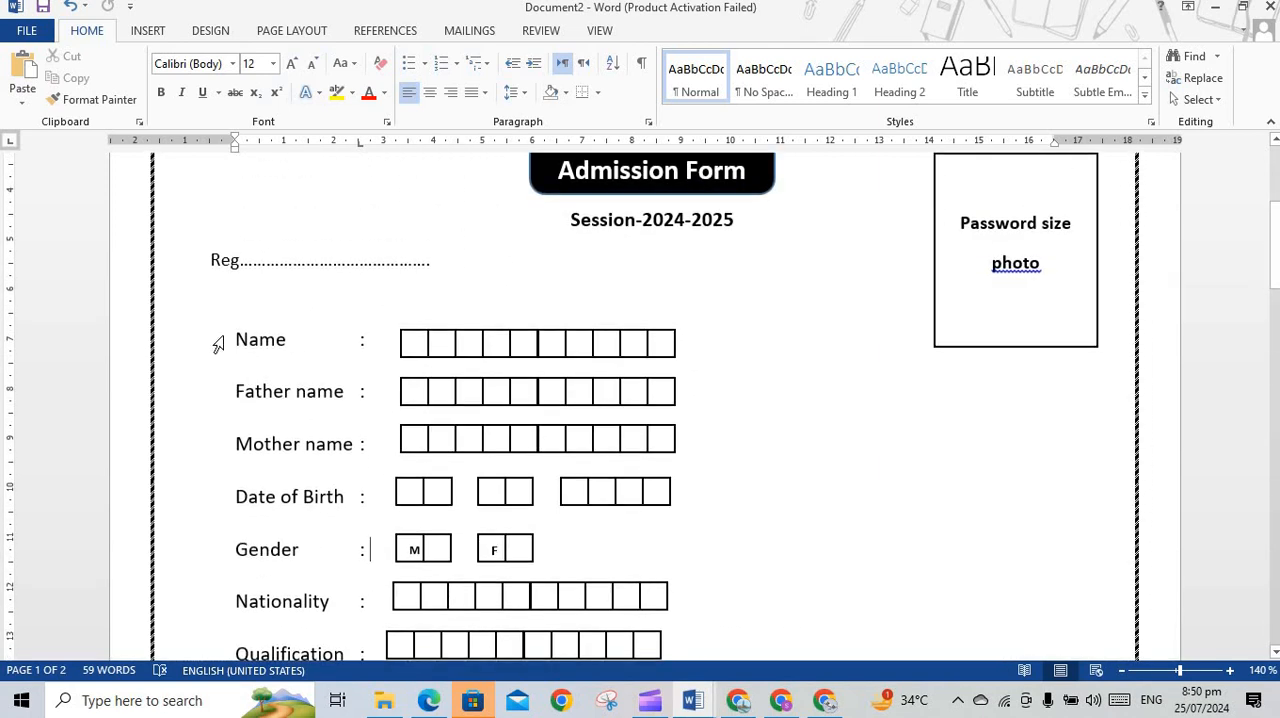
drag(380, 544, 492, 406)
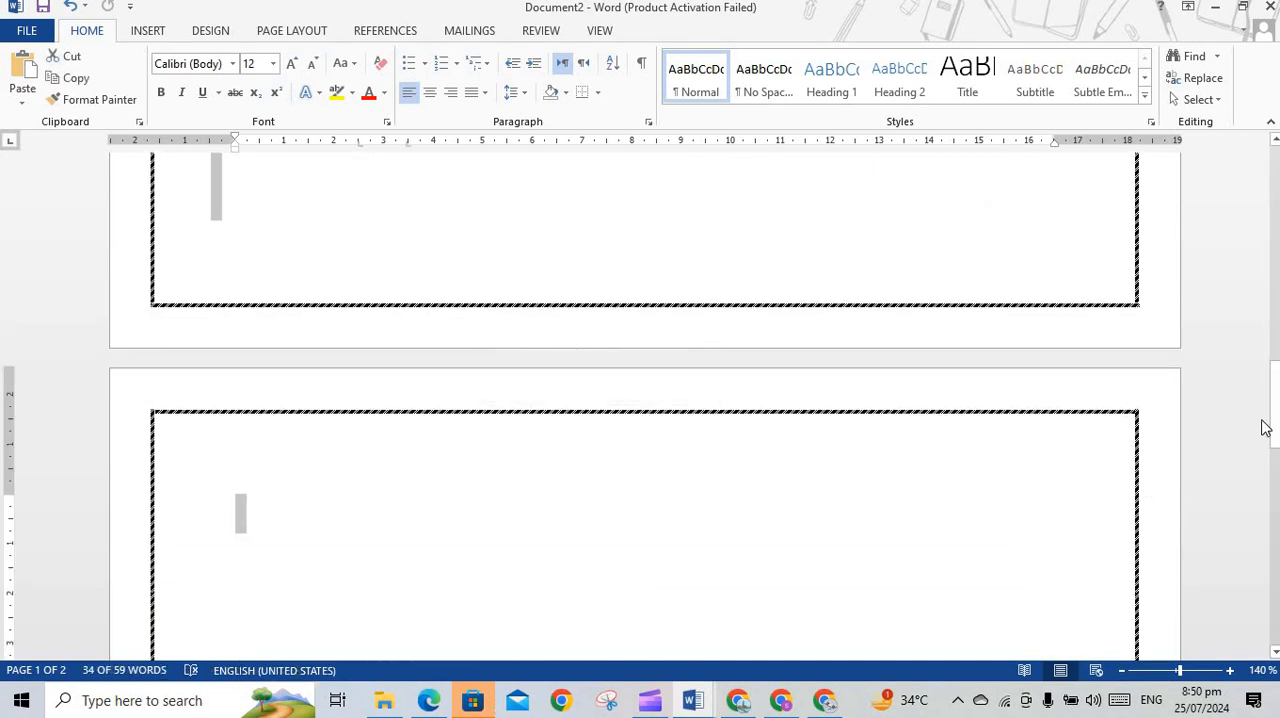
drag(1273, 420, 1272, 240)
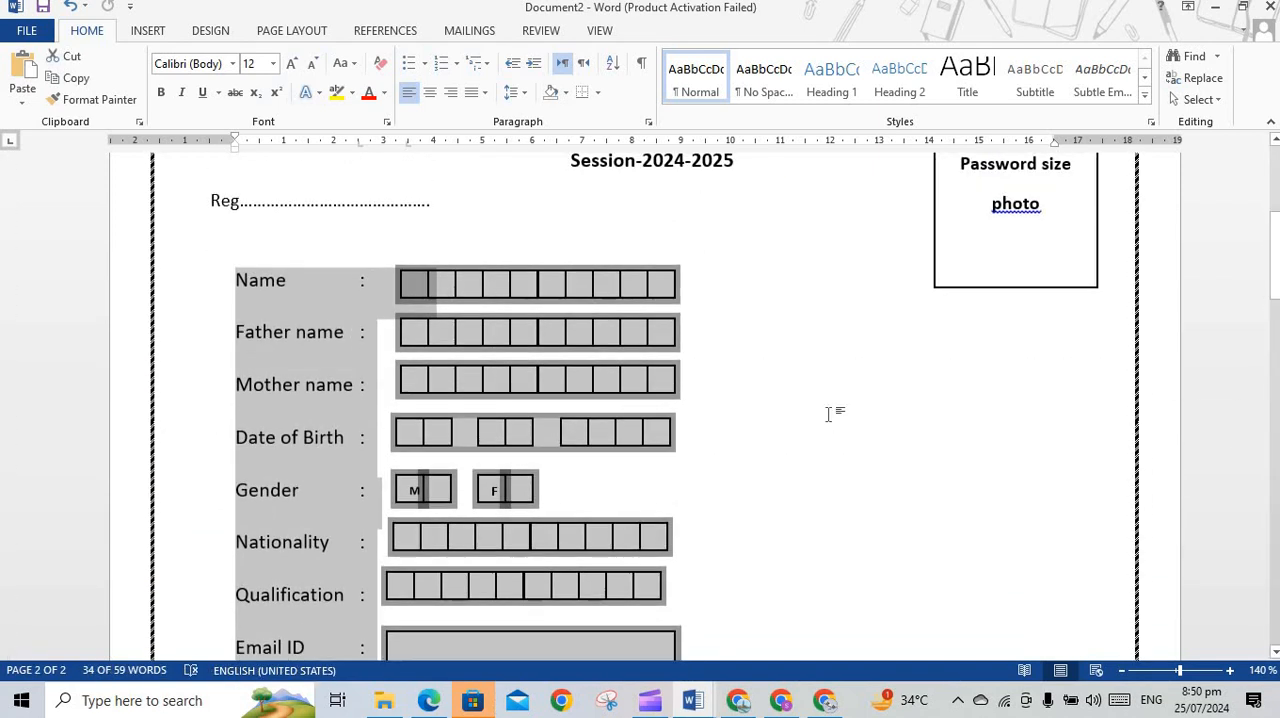
click(517, 302)
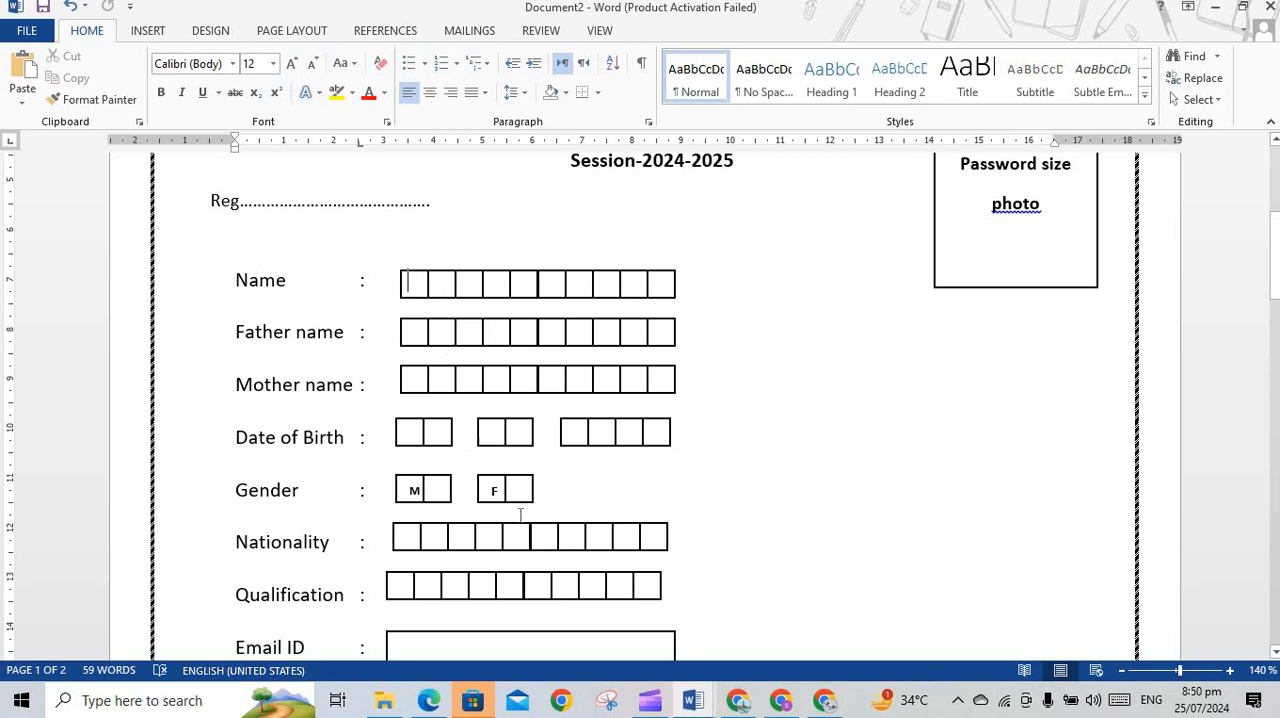
drag(520, 515, 567, 603)
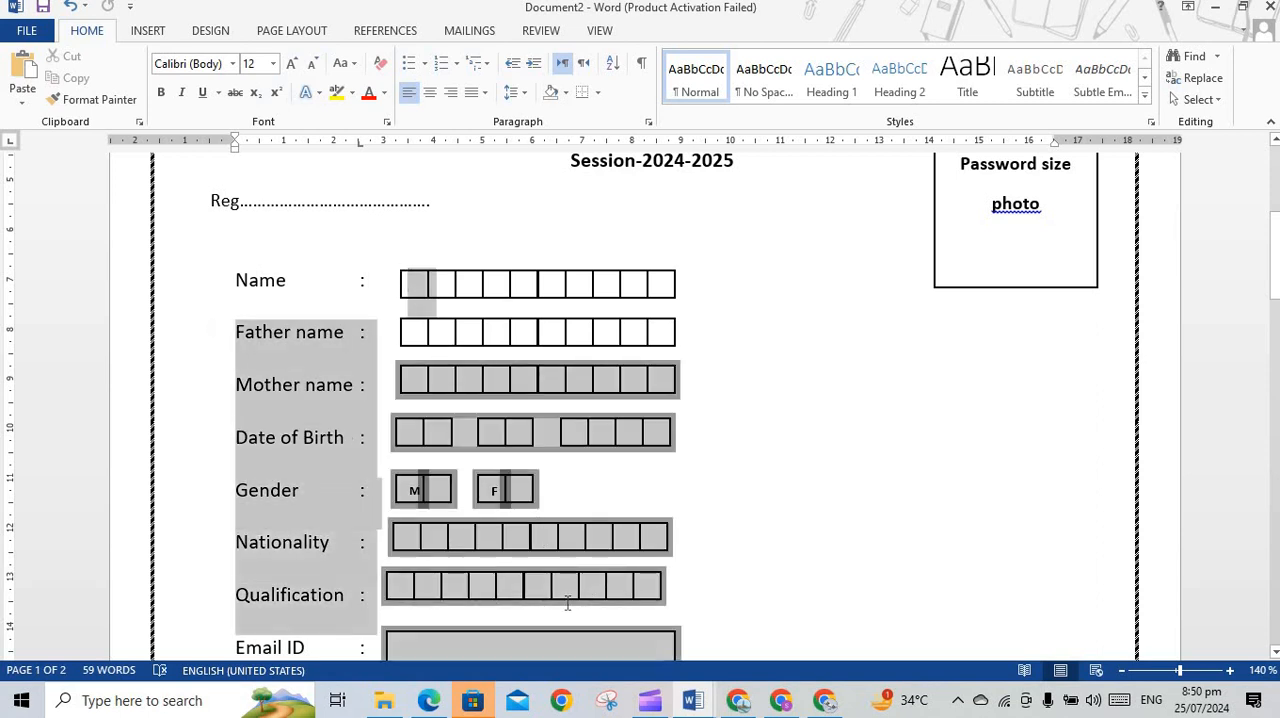
click(714, 277)
drag(583, 329, 567, 576)
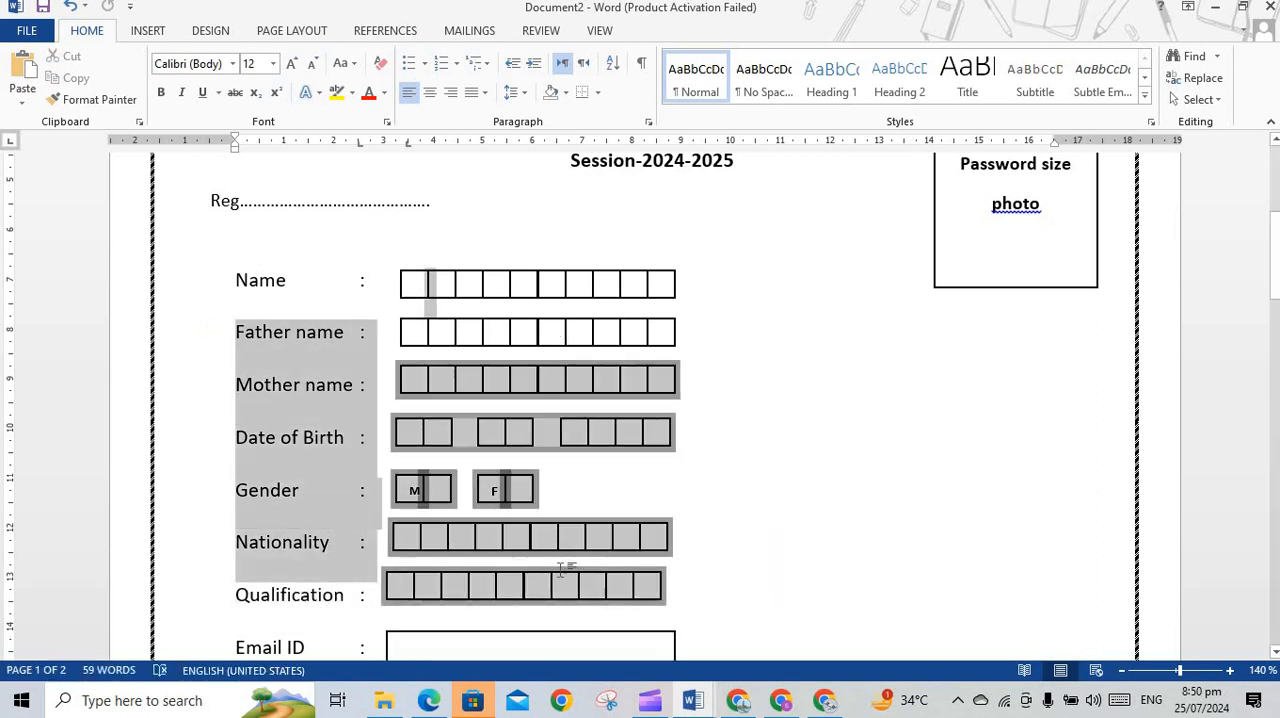
click(723, 385)
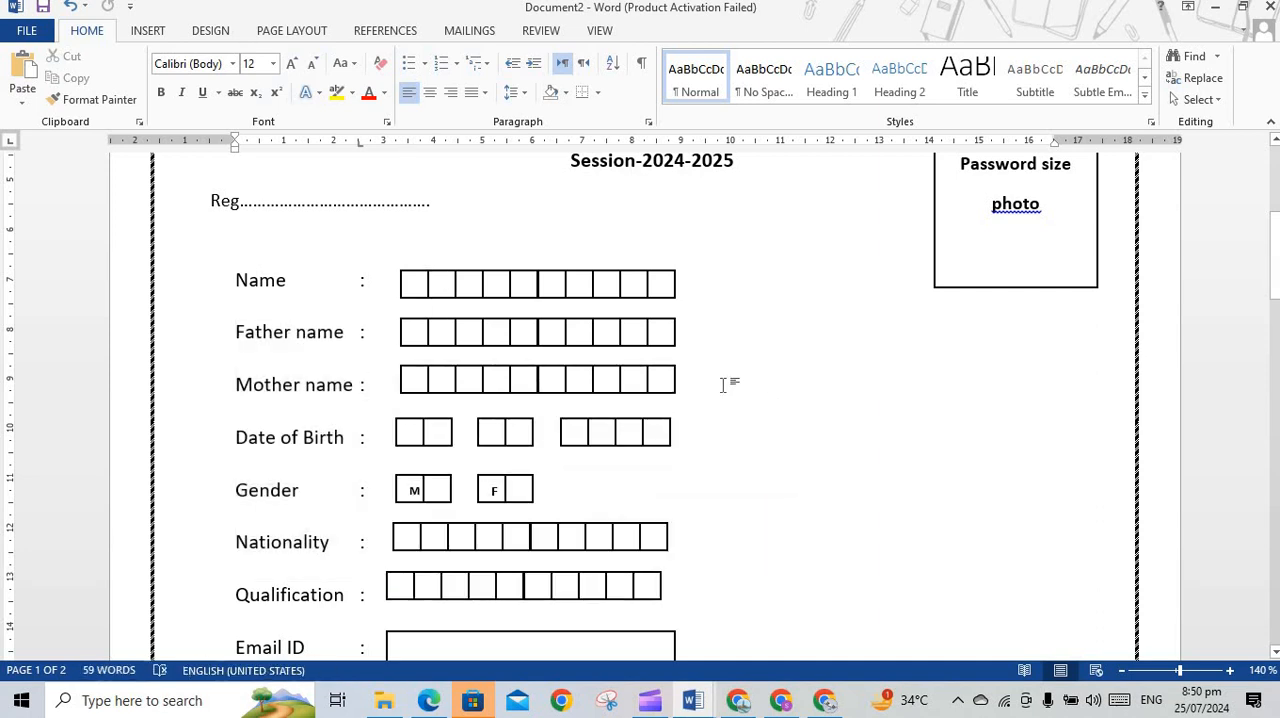